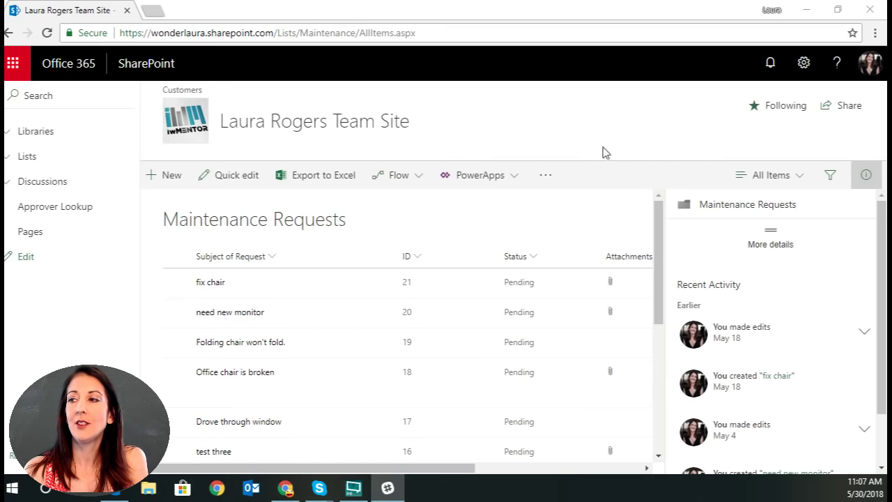
- Open the form settings of the Maintenance Requests list
left_click(496, 179)
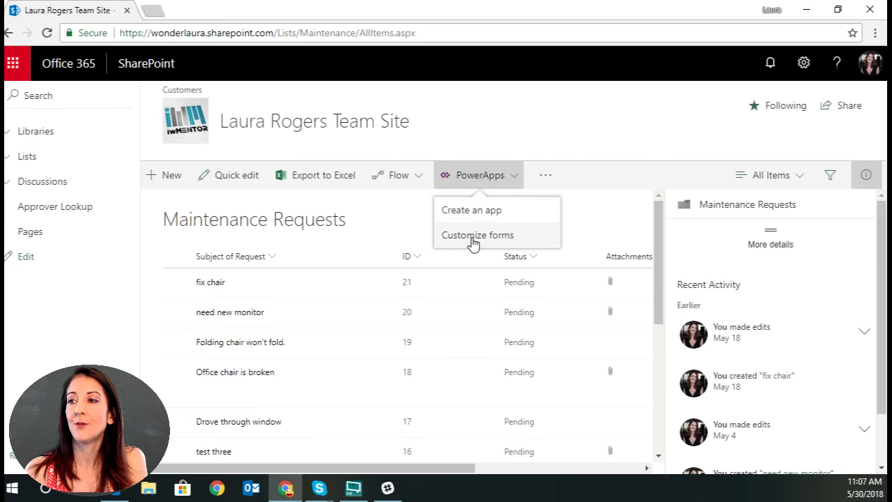
left_click(805, 65)
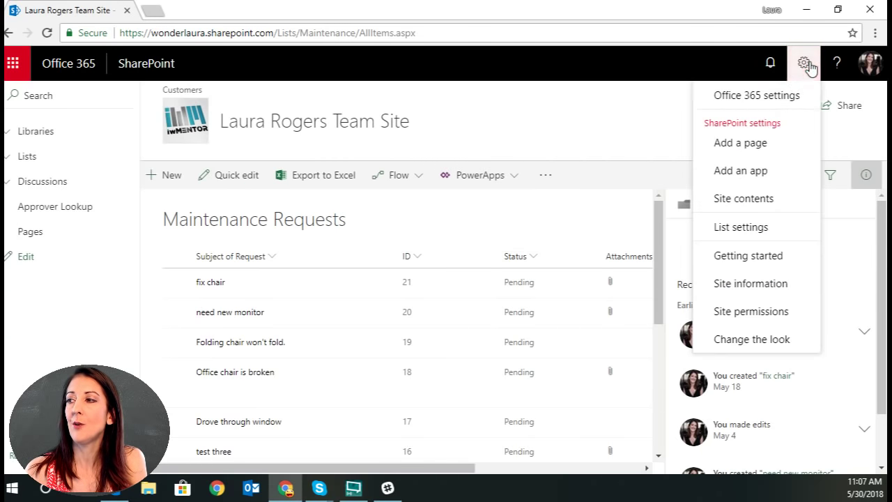
left_click(720, 239)
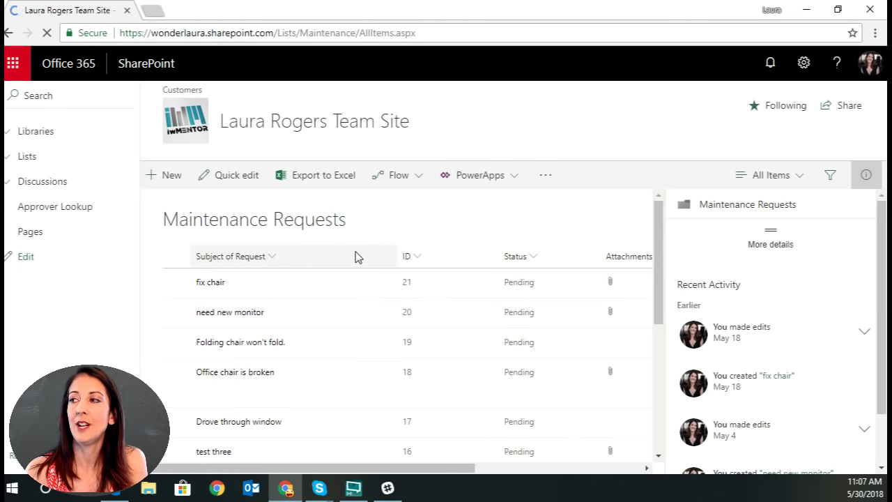
scroll(348, 376, "down", 2)
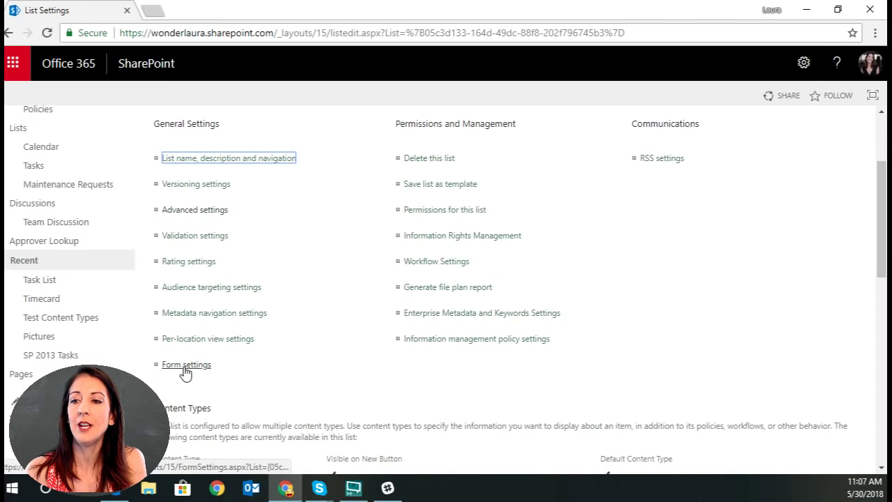
left_click(185, 366)
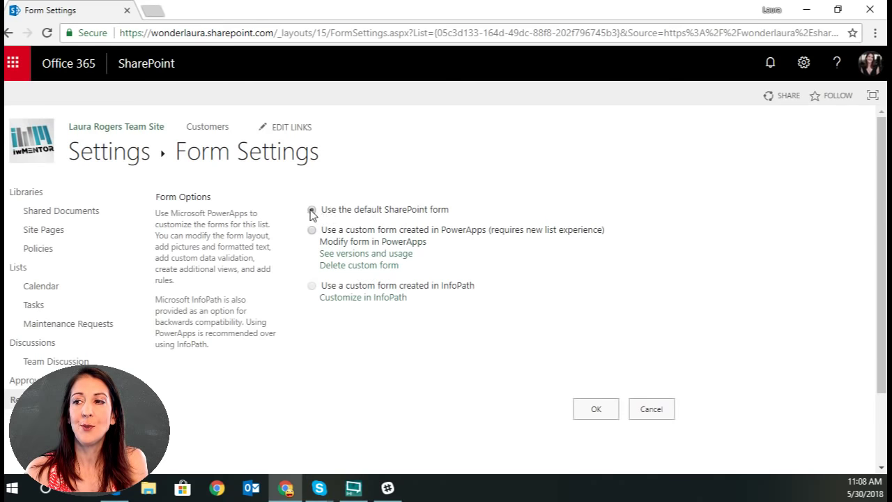
- Delete the list's custom PowerApps form and return to the Maintenance Requests list
left_click(363, 270)
left_click(508, 110)
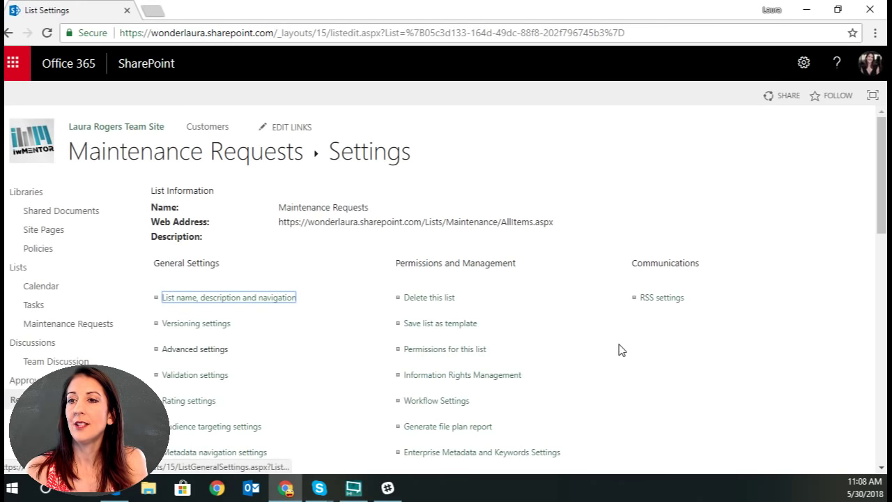
left_click(212, 150)
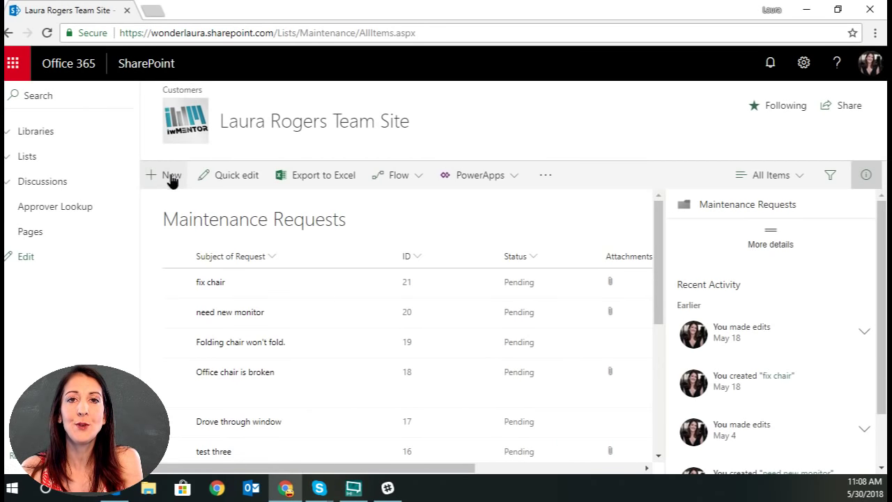
- Open a new maintenance request, examine the default form's fields including the Content Type choice, and cancel it
left_click(171, 178)
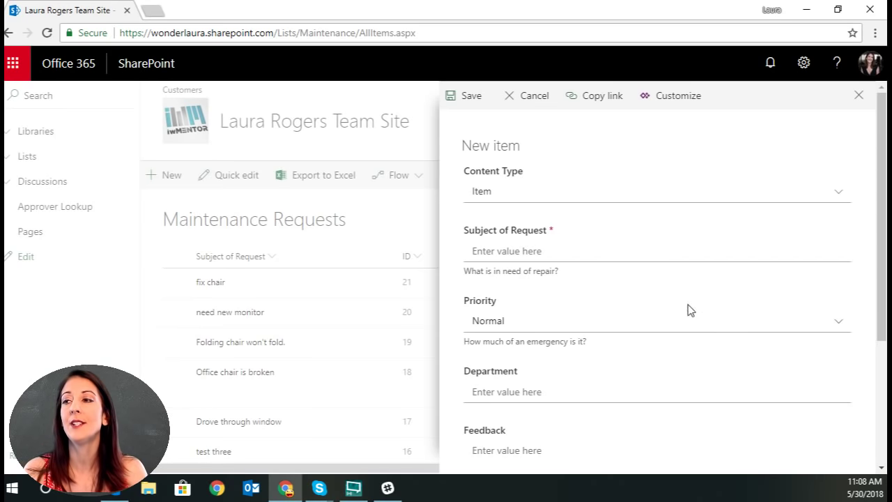
scroll(584, 248, "down", 1)
scroll(582, 253, "up", 1)
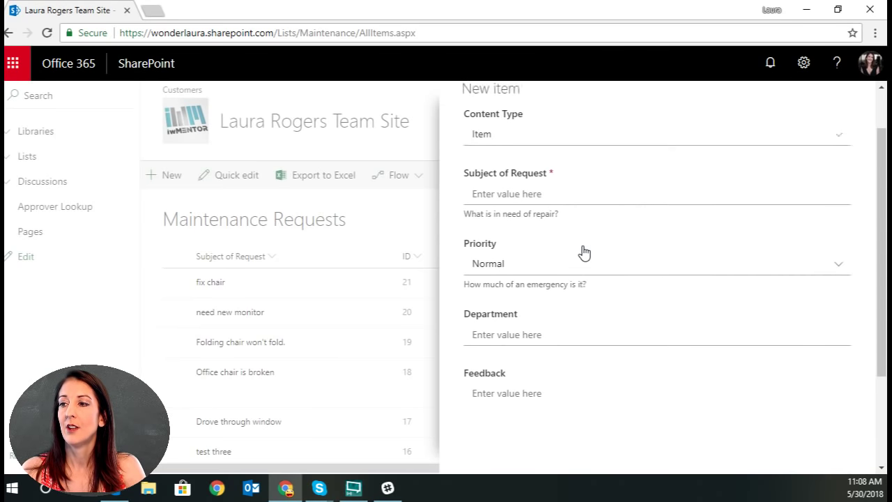
scroll(583, 249, "down", 2)
scroll(584, 249, "up", 2)
scroll(583, 248, "up", 1)
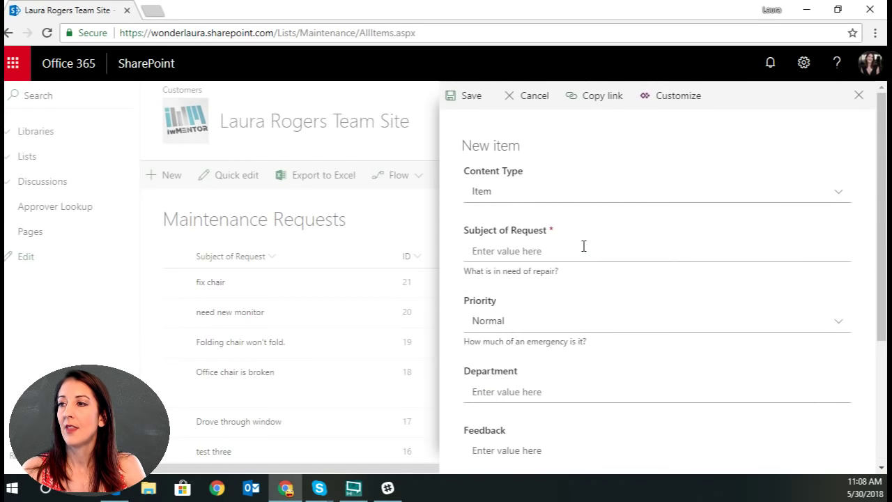
left_click(839, 193)
left_click(840, 194)
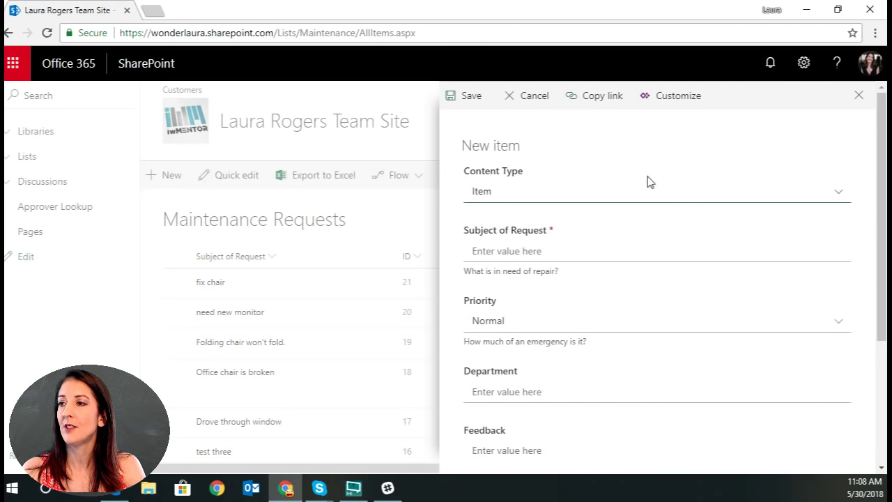
left_click(533, 96)
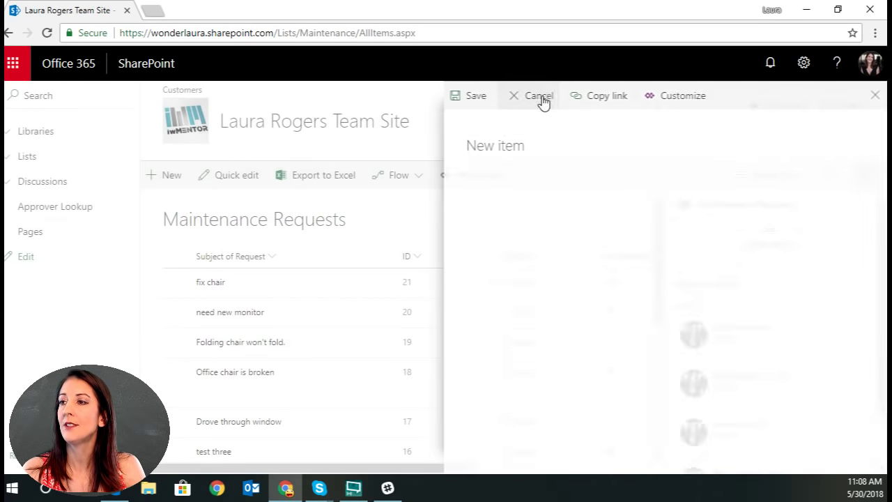
- Disallow management of content types in the Maintenance Requests list's advanced settings and return to the list
left_click(804, 67)
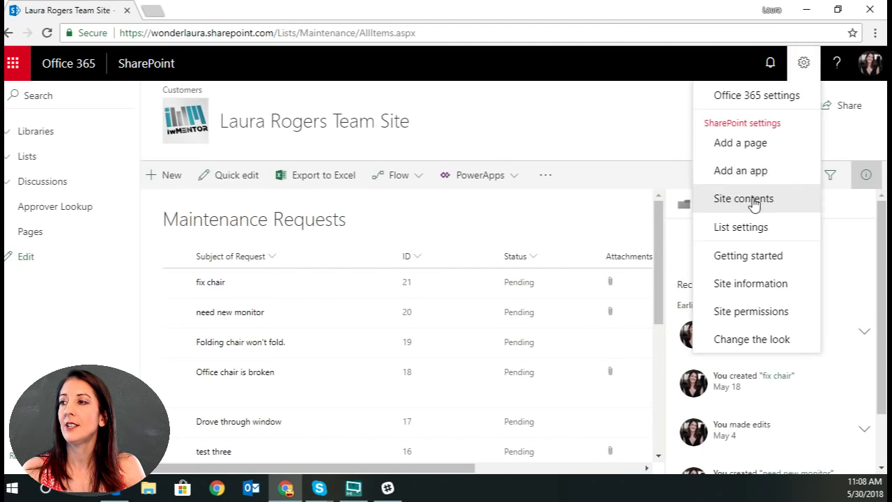
left_click(721, 232)
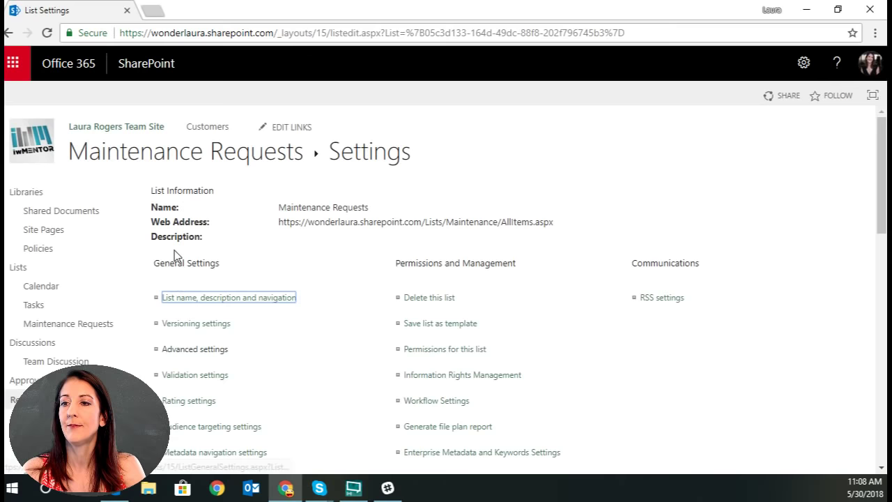
left_click(193, 350)
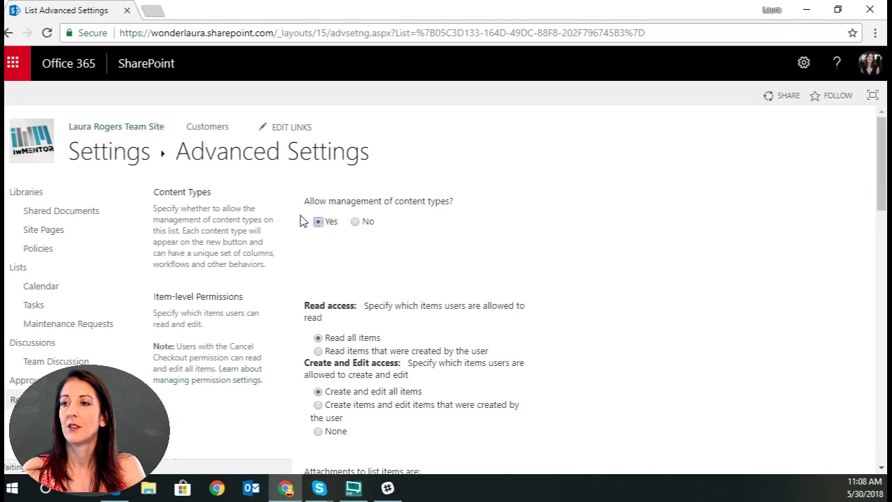
left_click(356, 221)
scroll(592, 275, "down", 15)
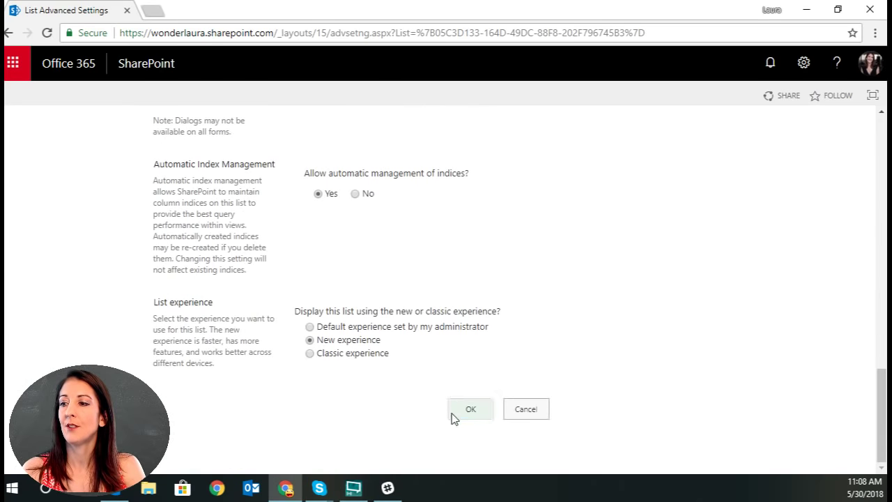
left_click(455, 417)
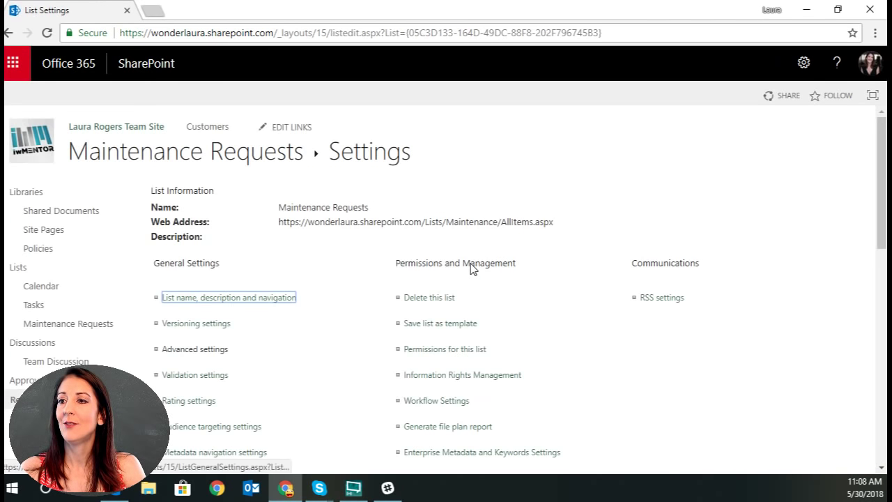
left_click(199, 156)
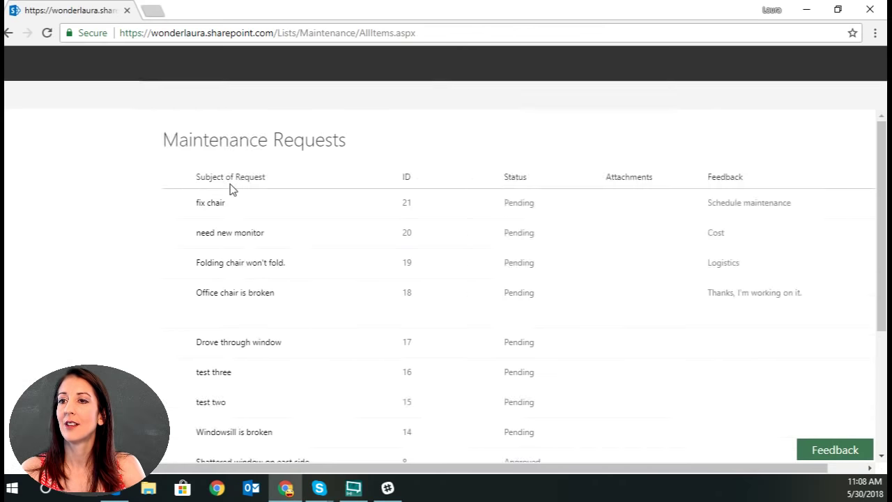
- Open another new request, review the form from Subject of Request through Priority, Feedback and Attachments, and cancel without saving
left_click(172, 177)
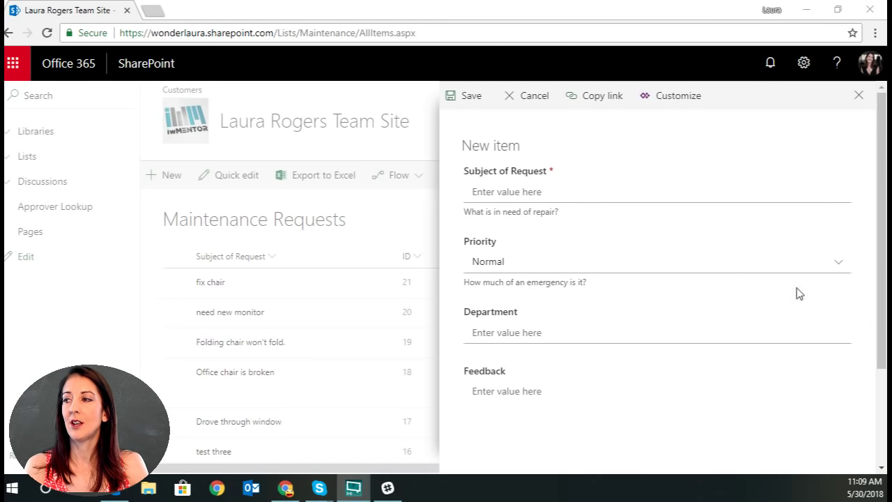
scroll(886, 314, "down", 1)
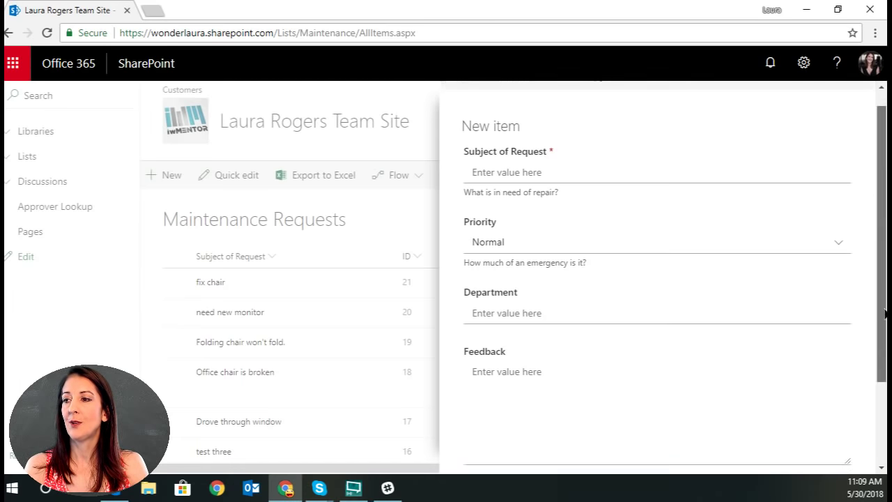
scroll(885, 314, "down", 2)
left_click(496, 268)
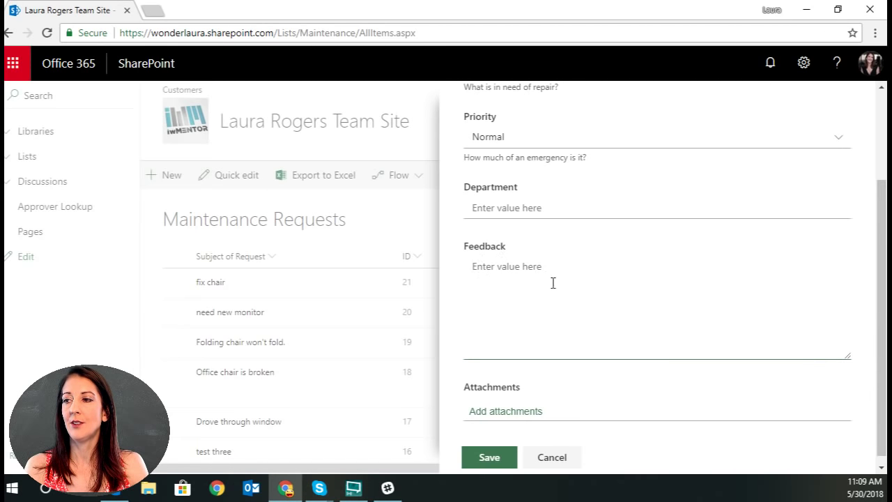
scroll(556, 308, "up", 3)
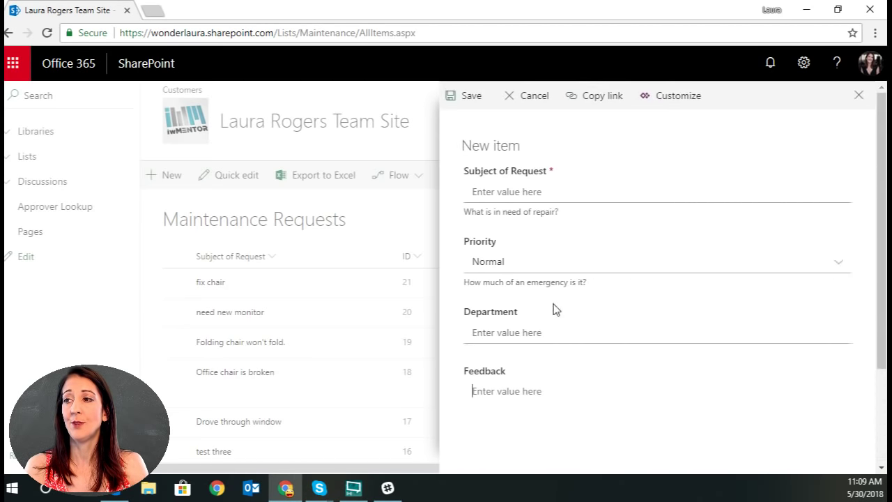
scroll(612, 322, "down", 3)
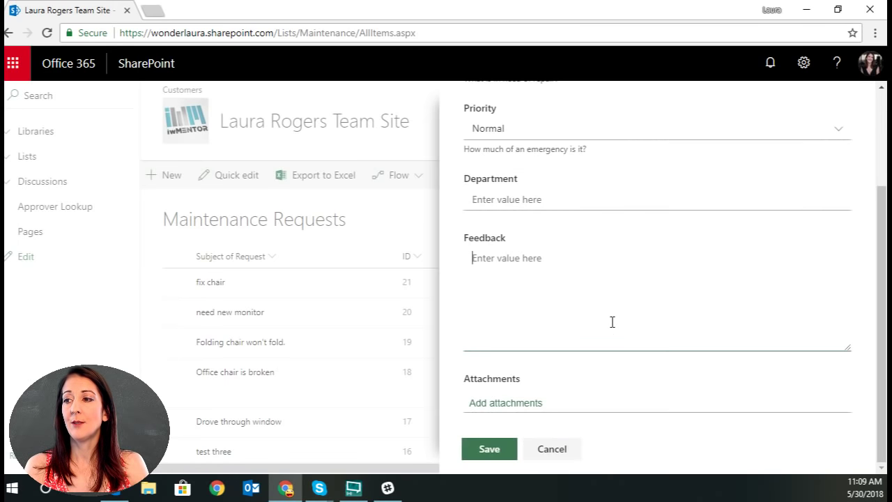
scroll(612, 322, "up", 3)
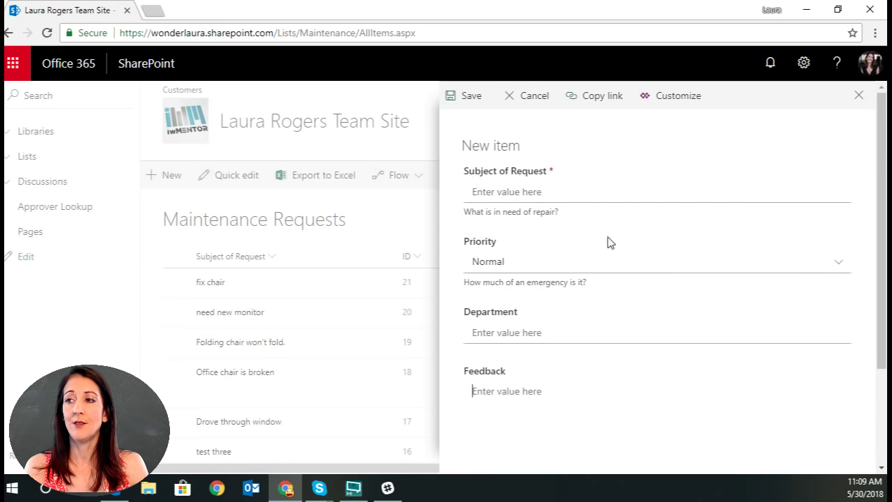
left_click(577, 269)
left_click(577, 270)
scroll(613, 349, "down", 3)
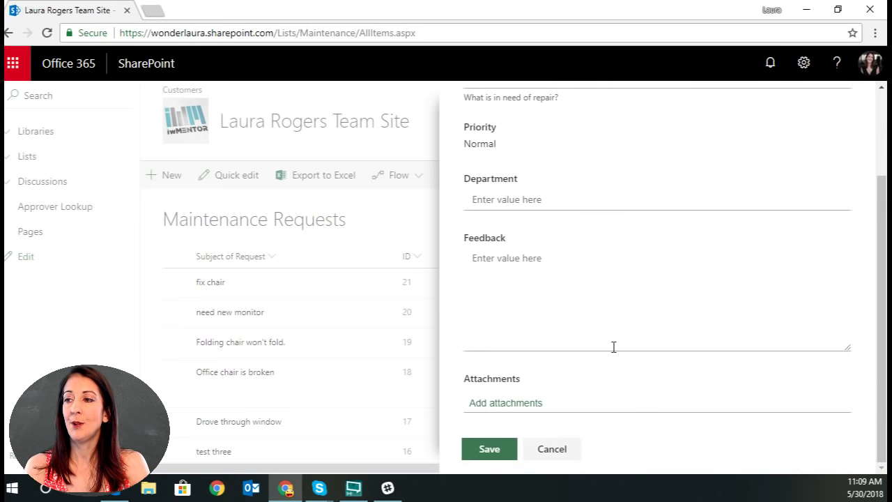
left_click(553, 450)
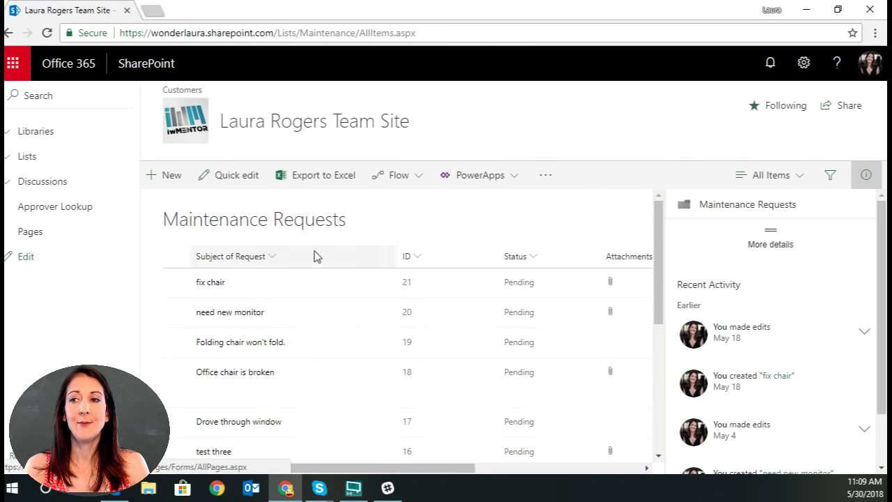
- Open the Approver Lookup list to view its department approvers
left_click(10, 157)
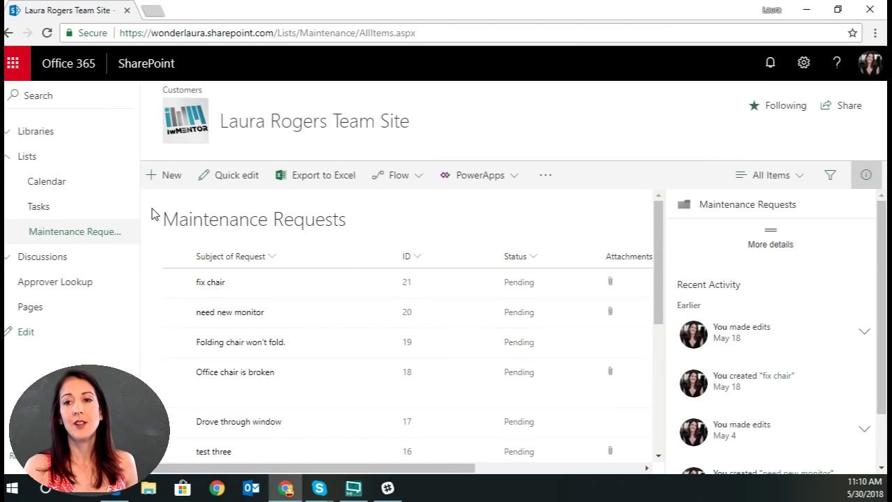
left_click(63, 282)
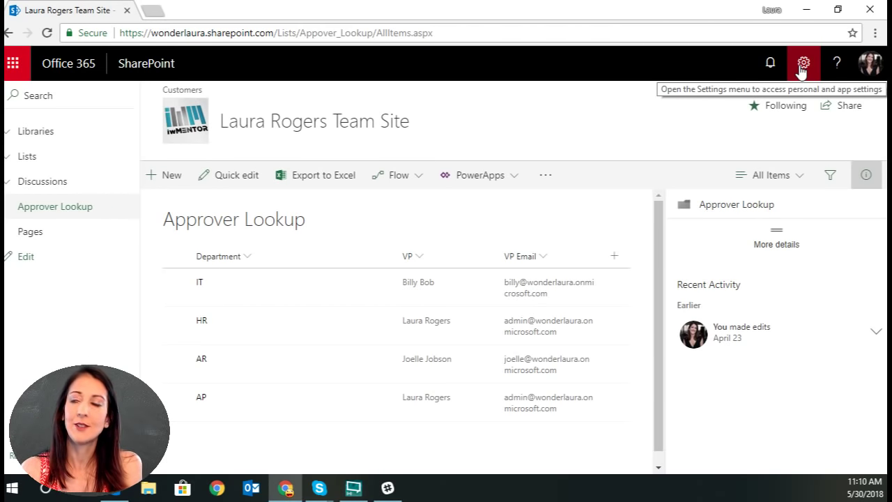
- Add a custom list named Form Admins to the site and locate it in the site contents
left_click(801, 70)
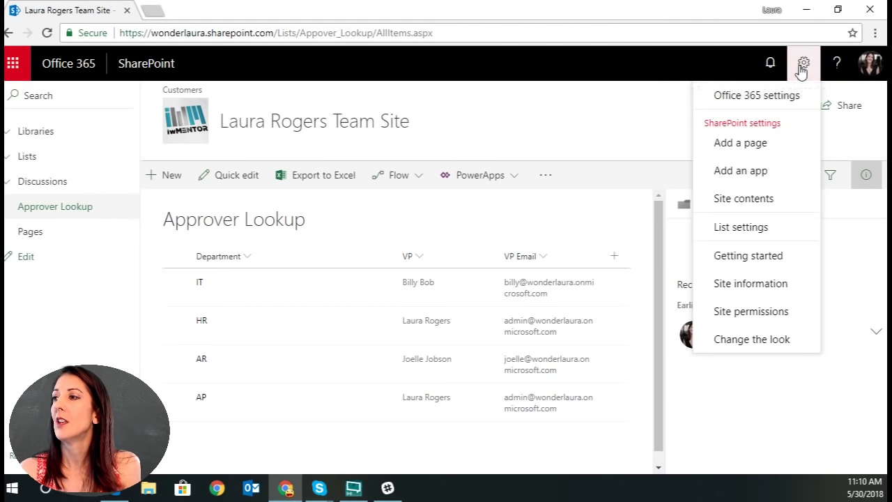
left_click(767, 174)
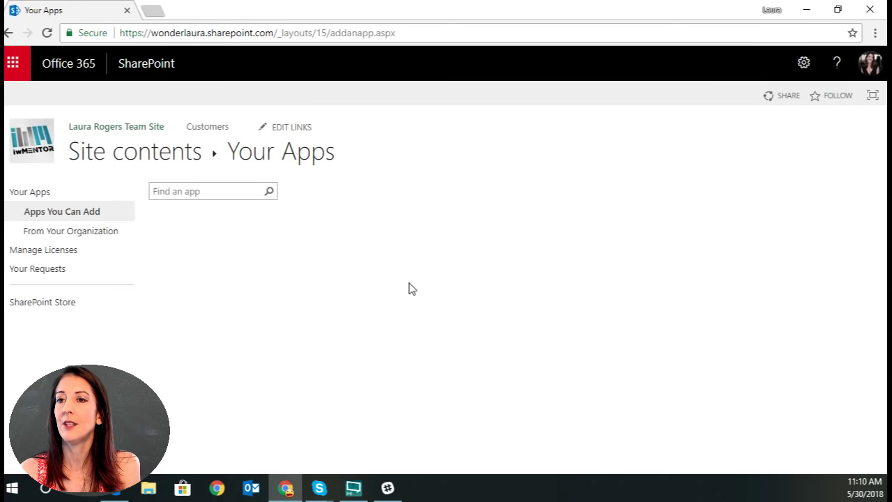
left_click(303, 281)
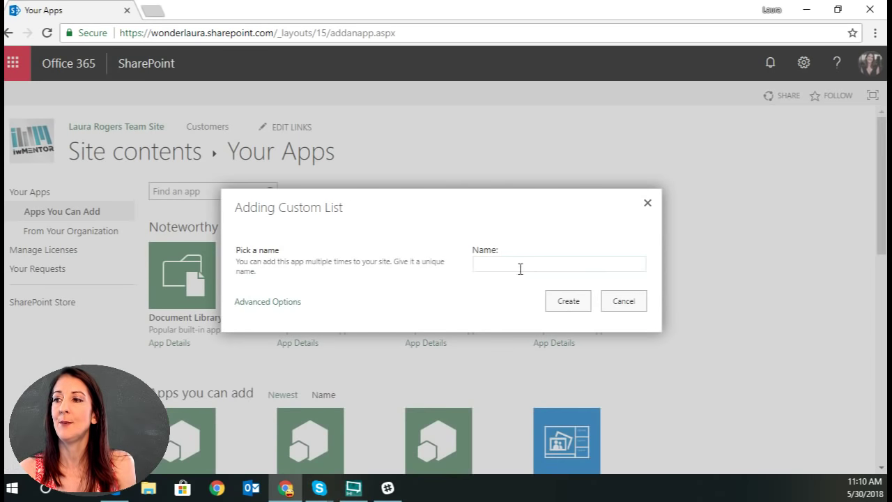
left_click(532, 264)
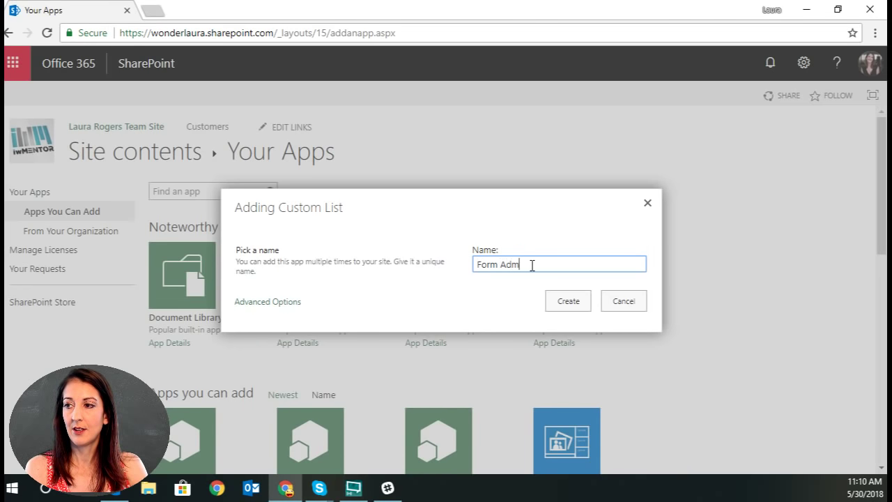
left_click(555, 303)
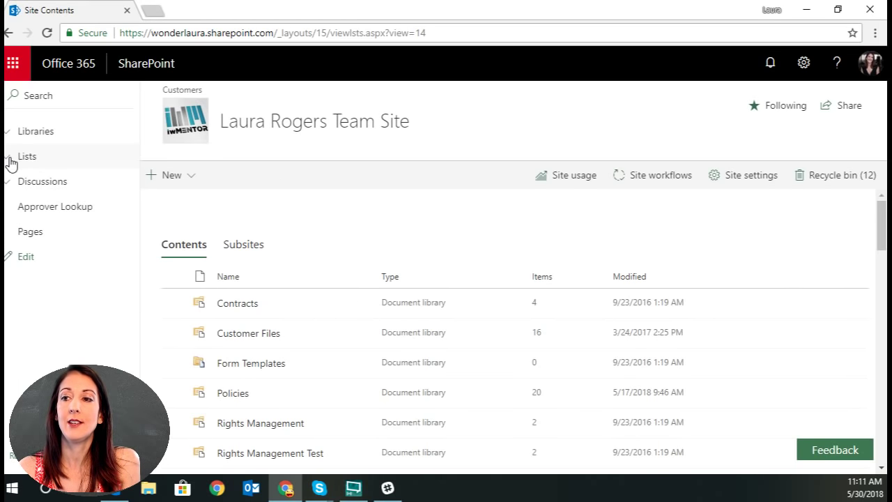
scroll(339, 355, "down", 3)
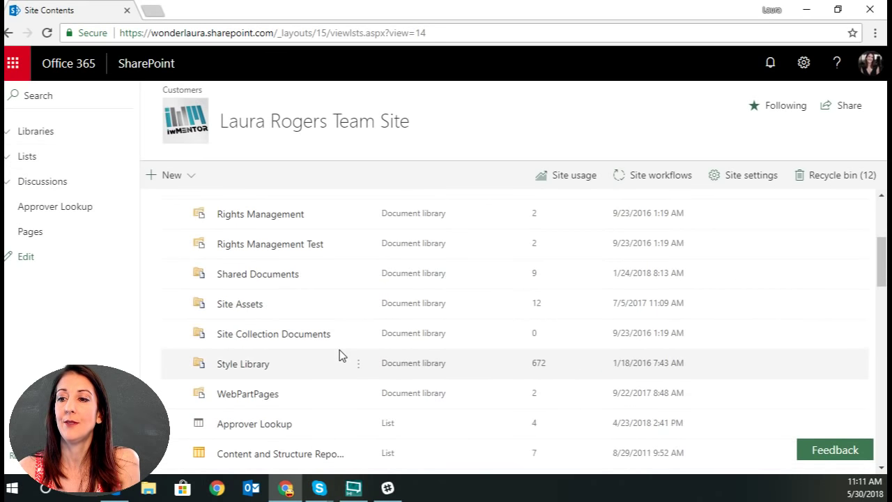
scroll(339, 356, "down", 3)
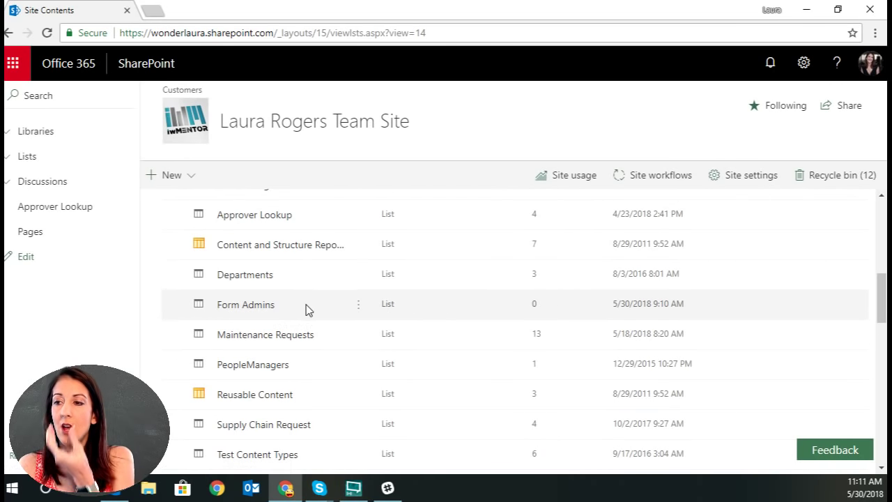
- Open the Form Admins list settings and make the Title column not required to contain information
left_click(358, 305)
left_click(370, 354)
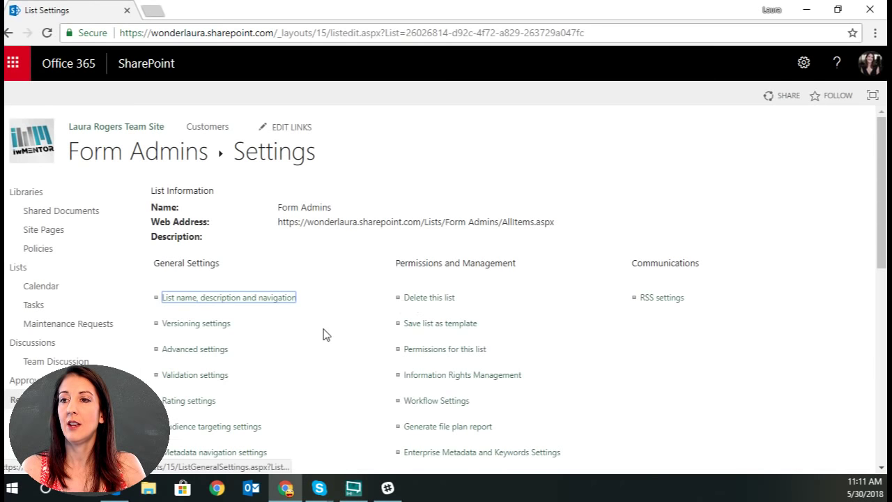
scroll(328, 375, "down", 4)
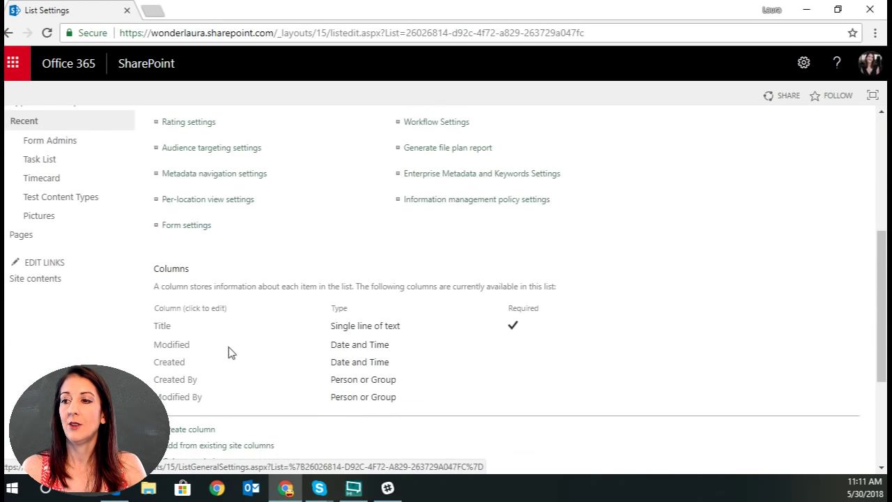
left_click(161, 329)
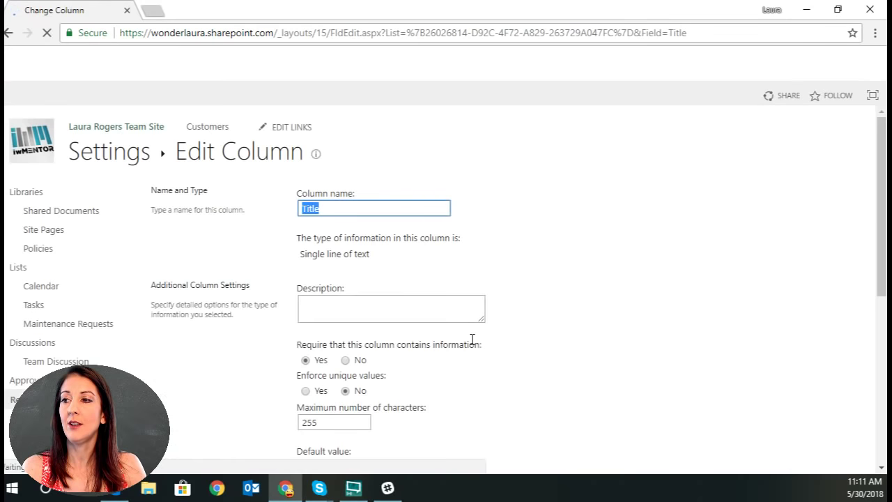
left_click(344, 360)
scroll(496, 381, "down", 5)
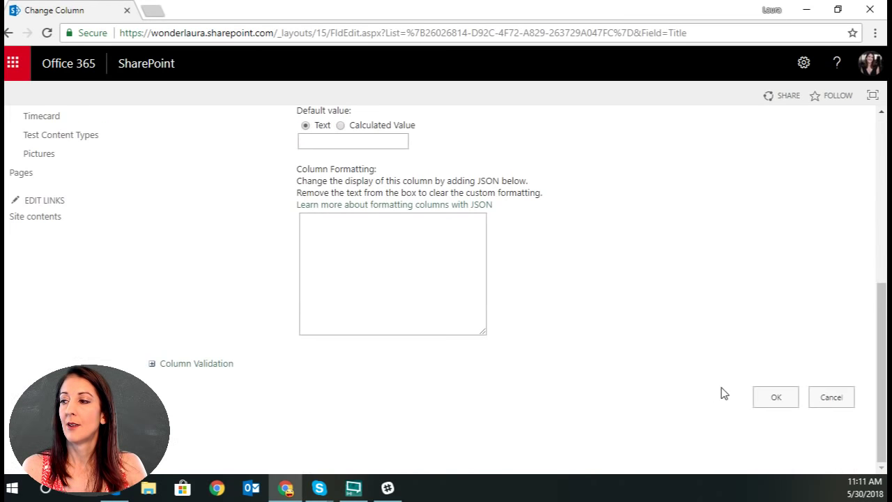
left_click(775, 395)
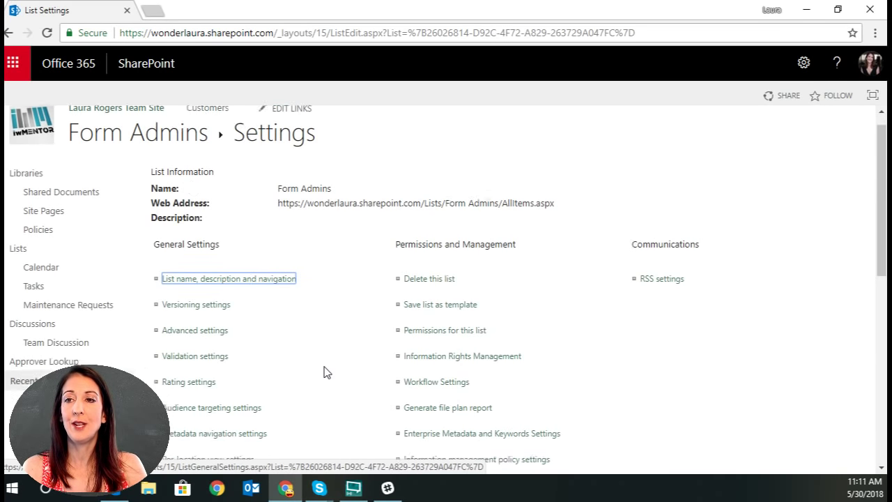
- Create a Person or Group column named Admin Name in the Form Admins list, keeping its default options
scroll(325, 370, "down", 4)
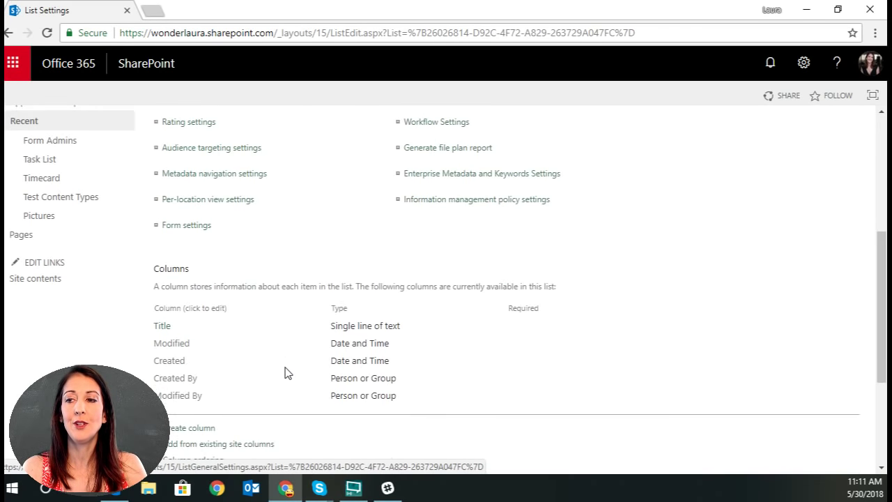
left_click(191, 428)
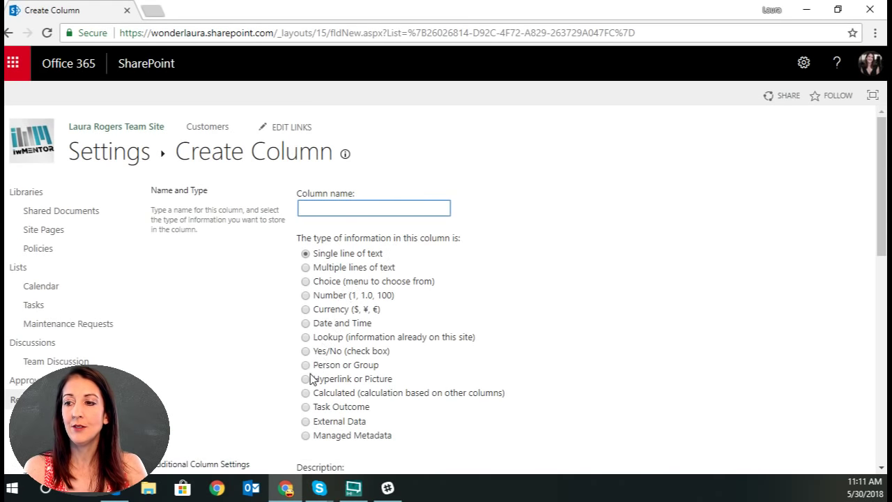
left_click(305, 365)
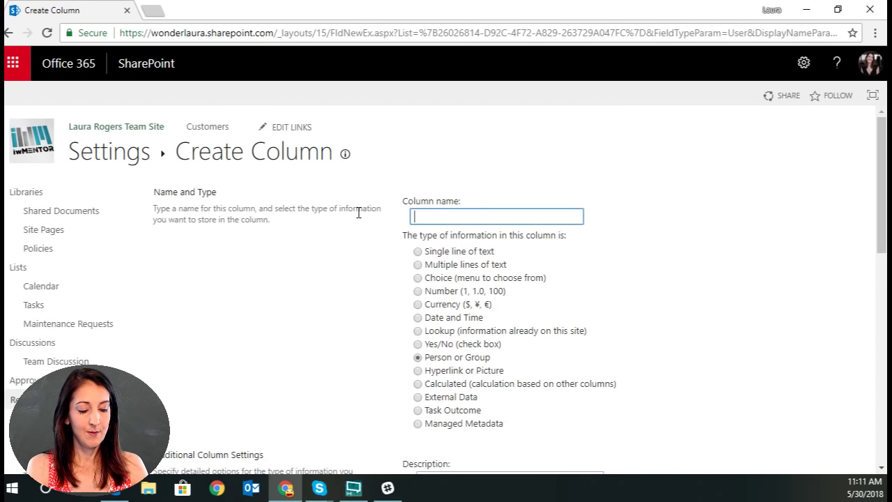
type("dmin Name")
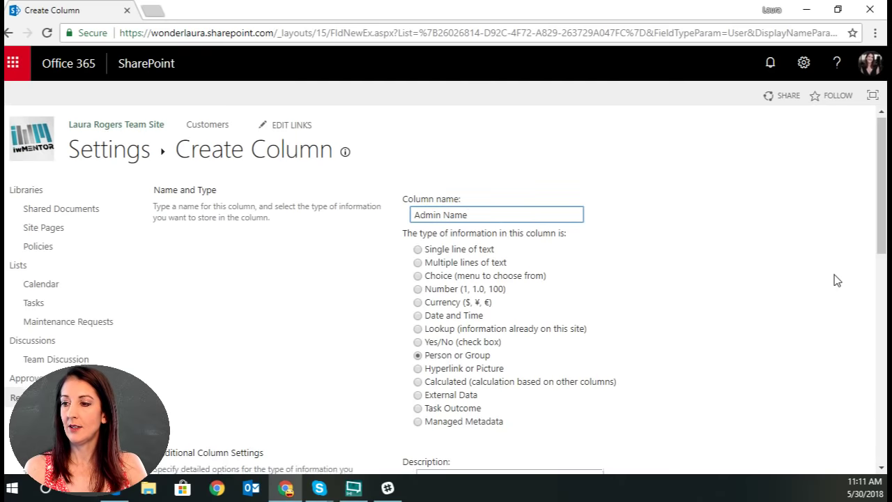
scroll(829, 279, "down", 5)
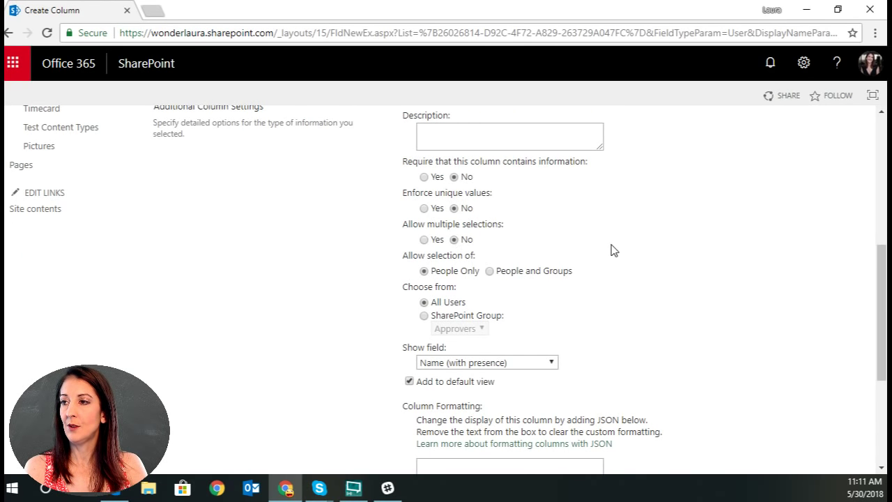
scroll(613, 250, "down", 3)
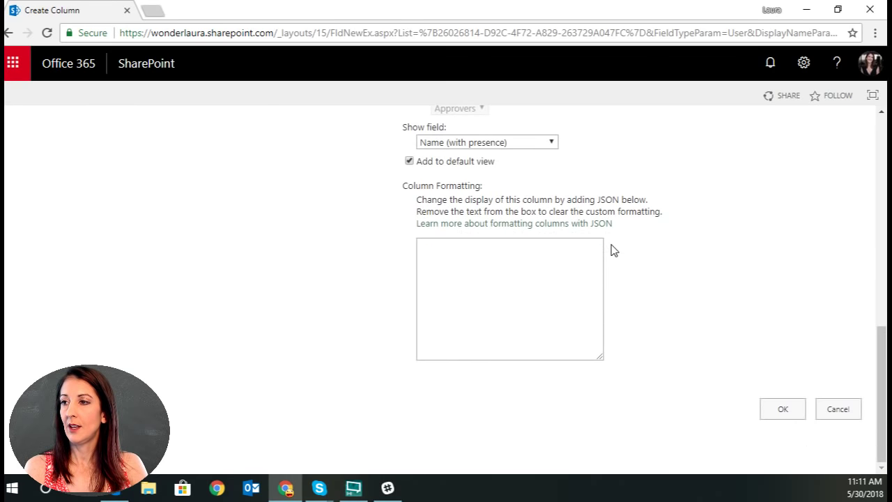
left_click(780, 409)
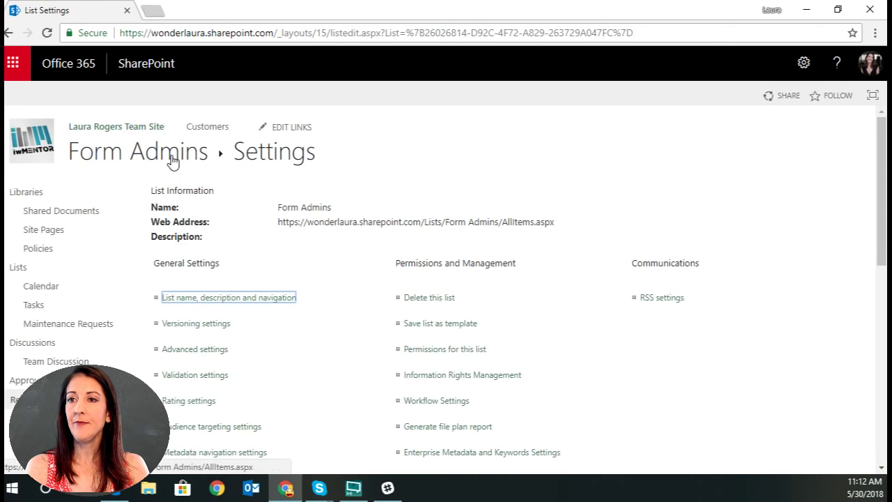
- Open the Form Admins list and save a new untitled item with the first administrator's account, the one with a profile photo, as Admin Name
left_click(173, 161)
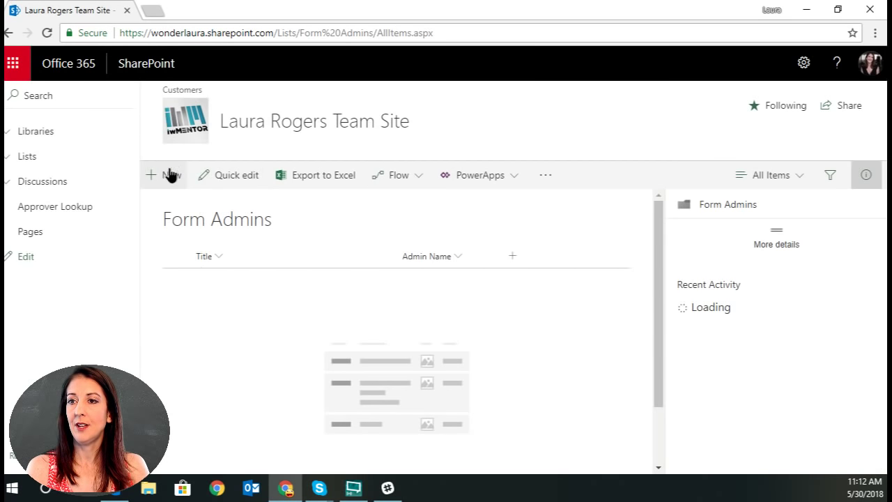
left_click(169, 175)
left_click(537, 195)
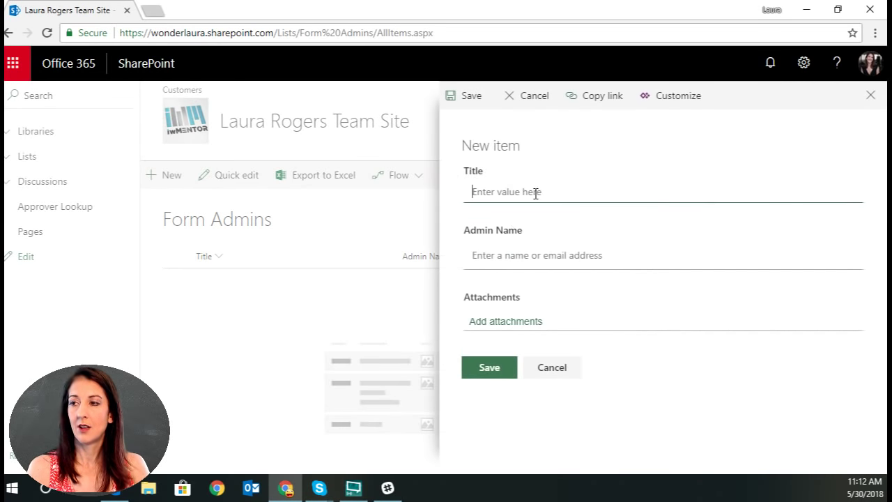
key("Tab")
type("laura")
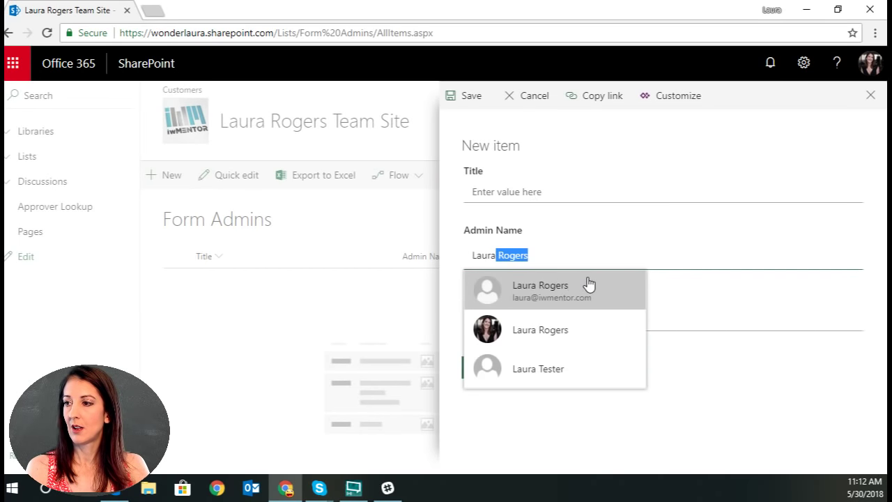
left_click(542, 331)
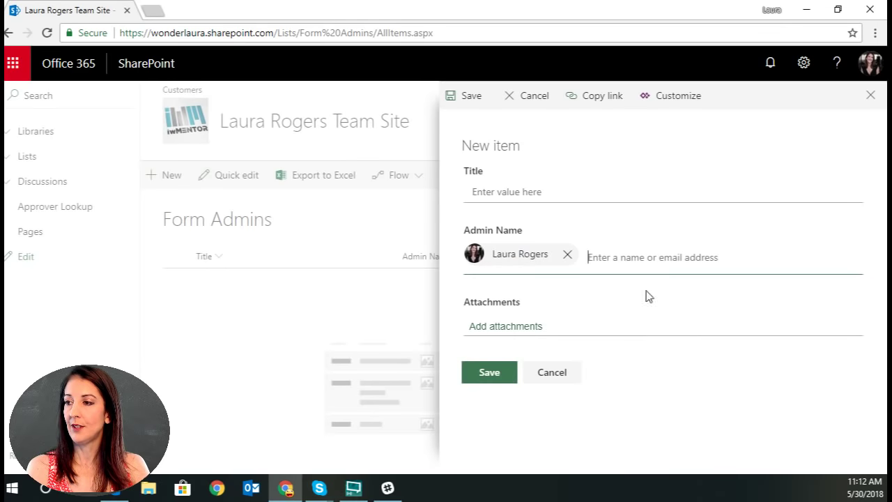
left_click(490, 373)
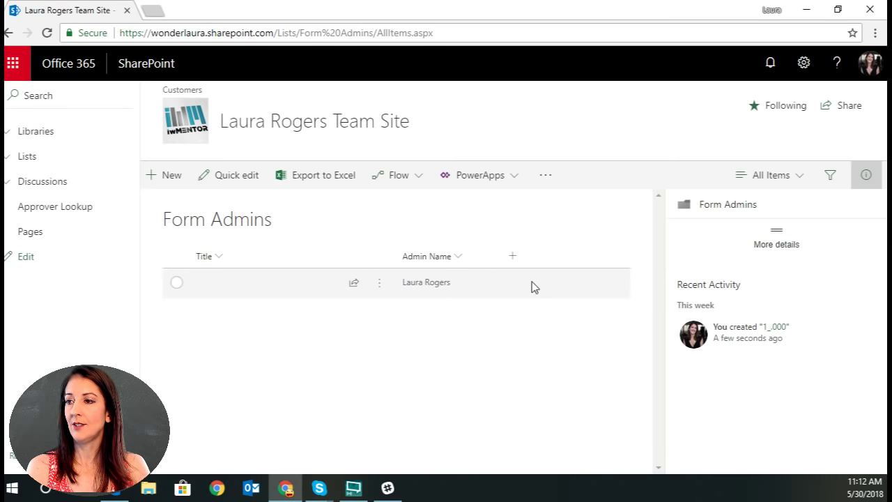
- Save a second untitled item in the Form Admins list with another administrator chosen as Admin Name
left_click(170, 175)
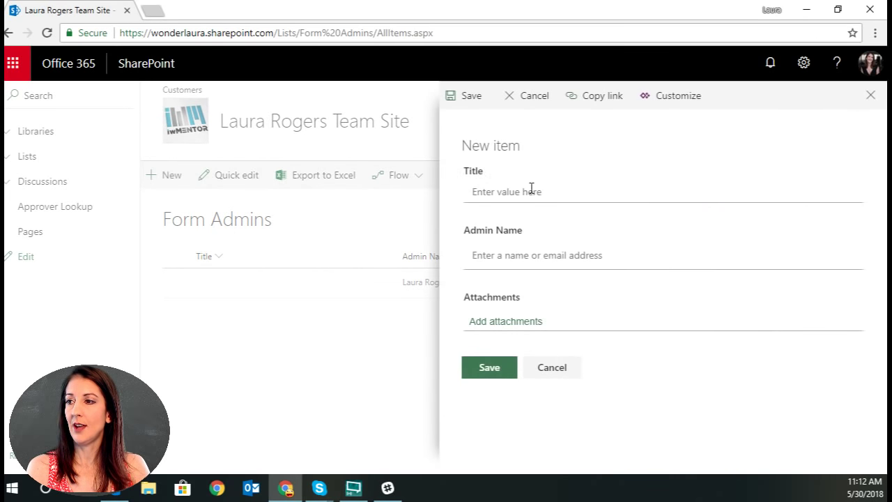
left_click(529, 257)
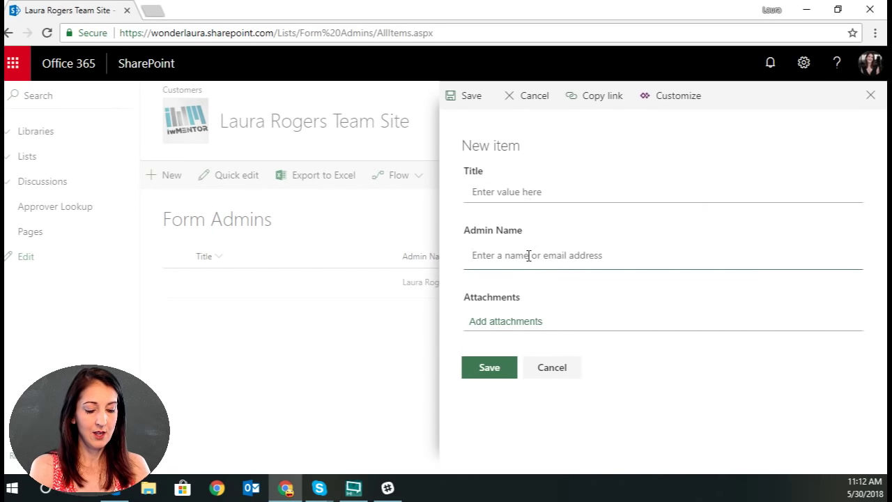
type("joelle")
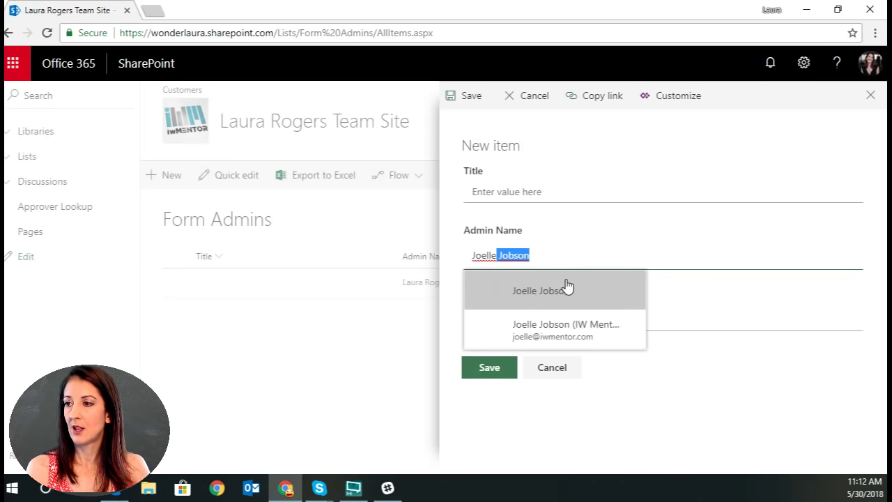
left_click(536, 293)
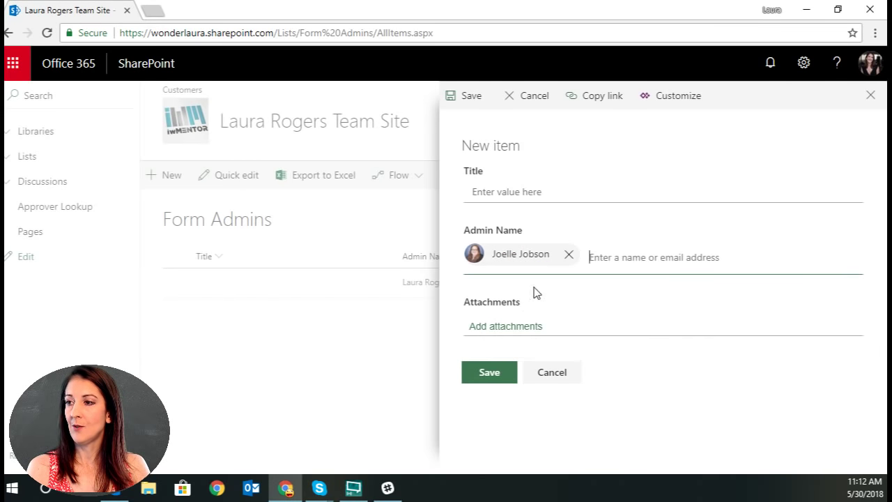
left_click(490, 369)
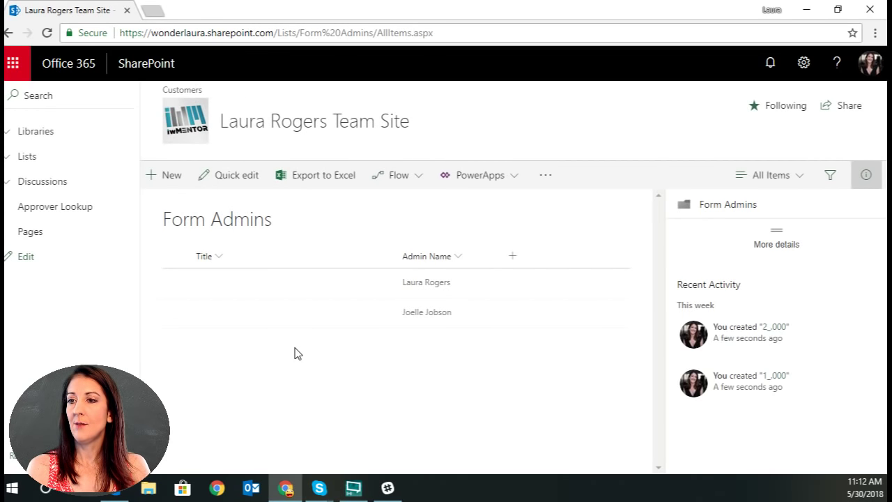
- Switch to the Maintenance Requests list and open its list settings
left_click(10, 158)
left_click(74, 234)
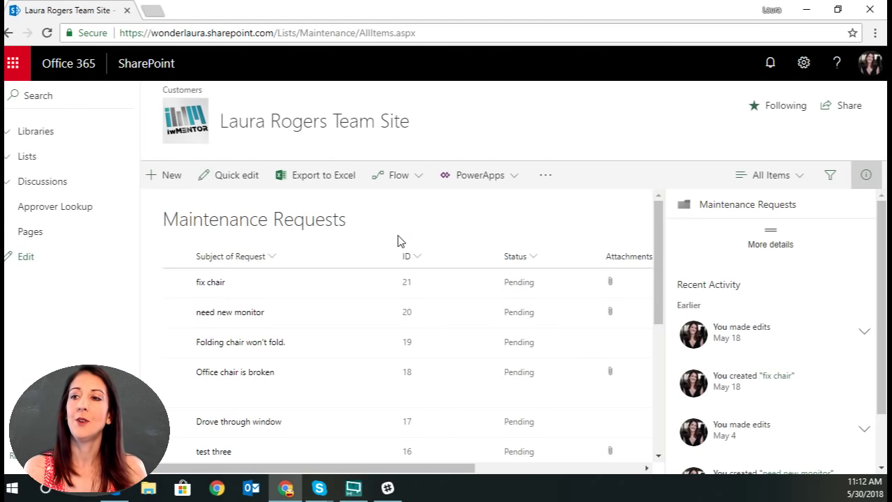
left_click(802, 64)
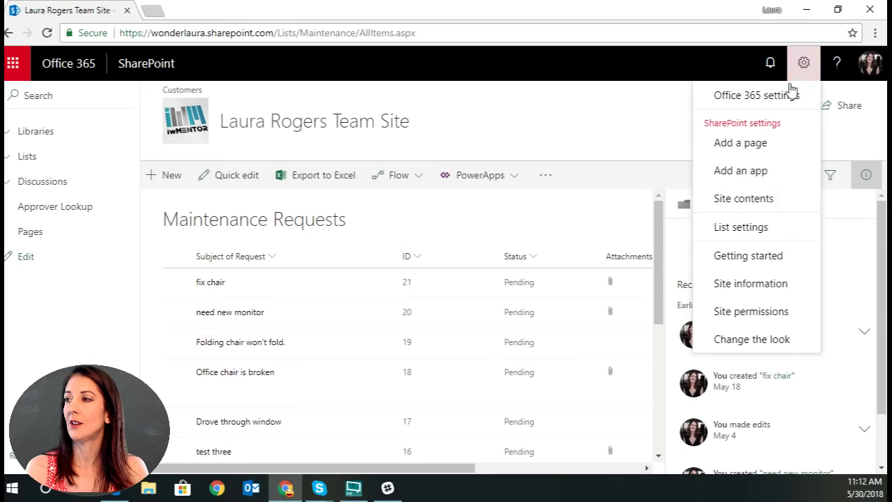
left_click(748, 228)
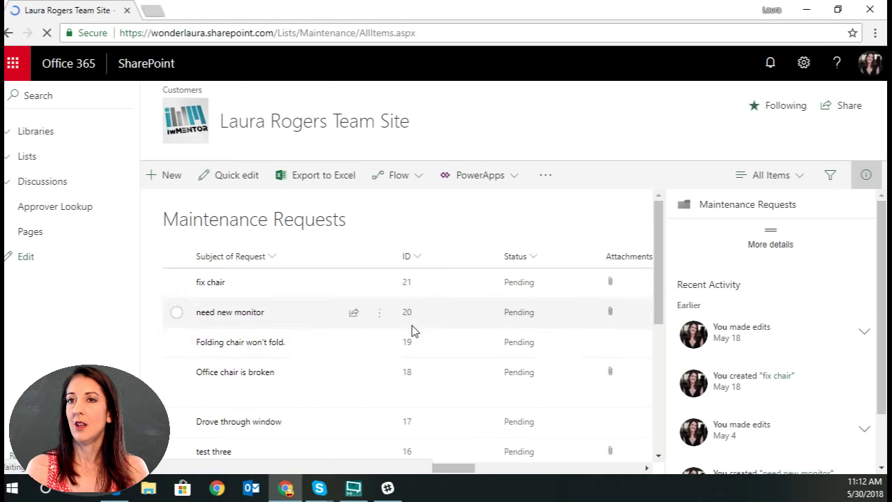
- Create a Single line of text column named Maintenance Notes, excluded from the default view, and return to the Maintenance Requests list
scroll(339, 347, "down", 5)
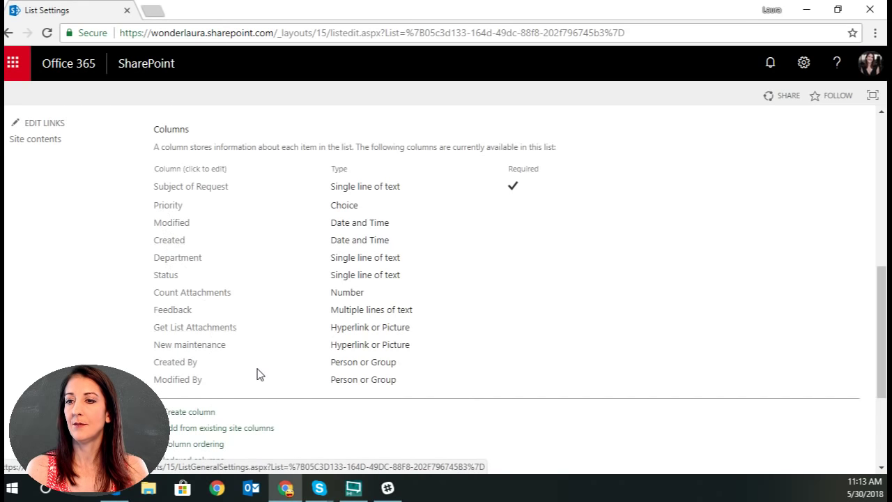
scroll(302, 360, "down", 2)
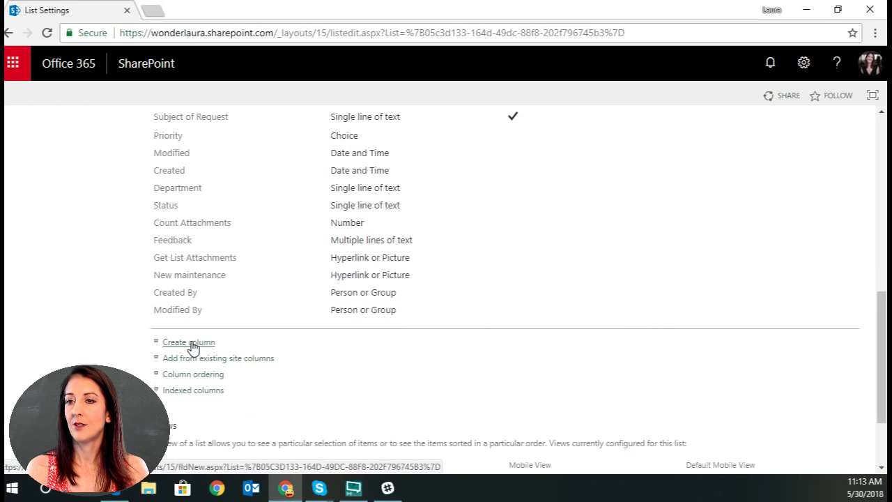
left_click(191, 342)
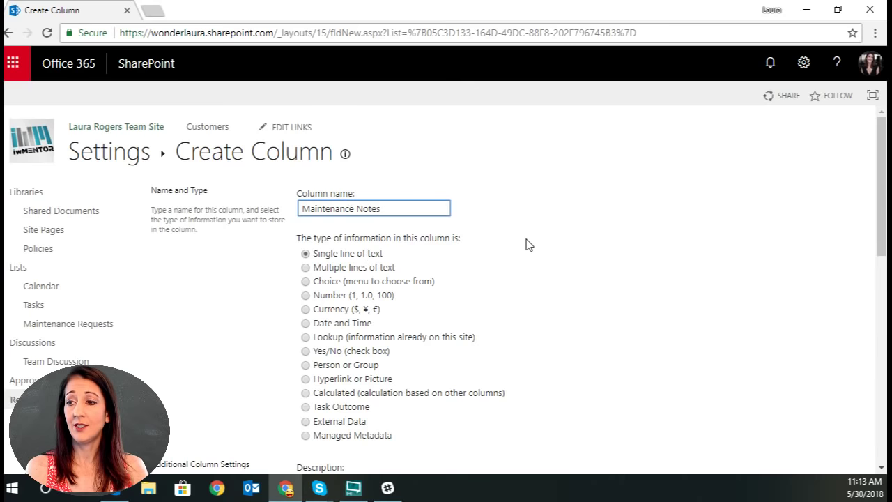
scroll(527, 244, "down", 4)
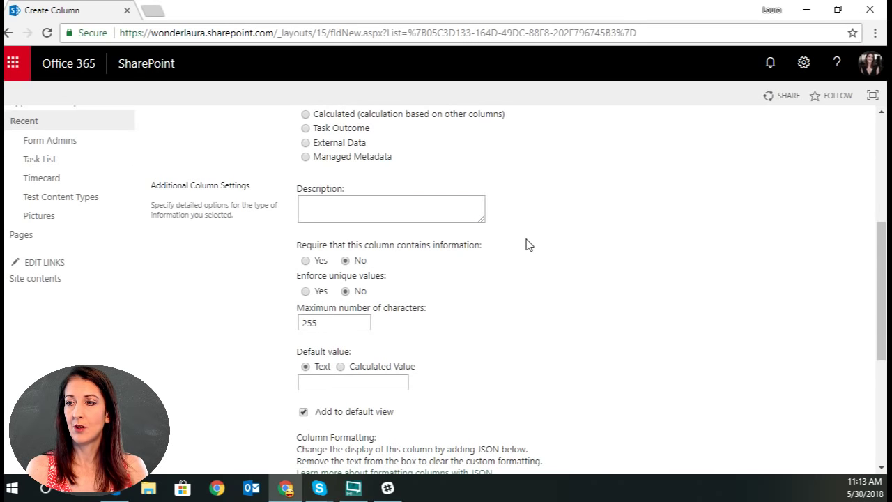
scroll(526, 244, "down", 1)
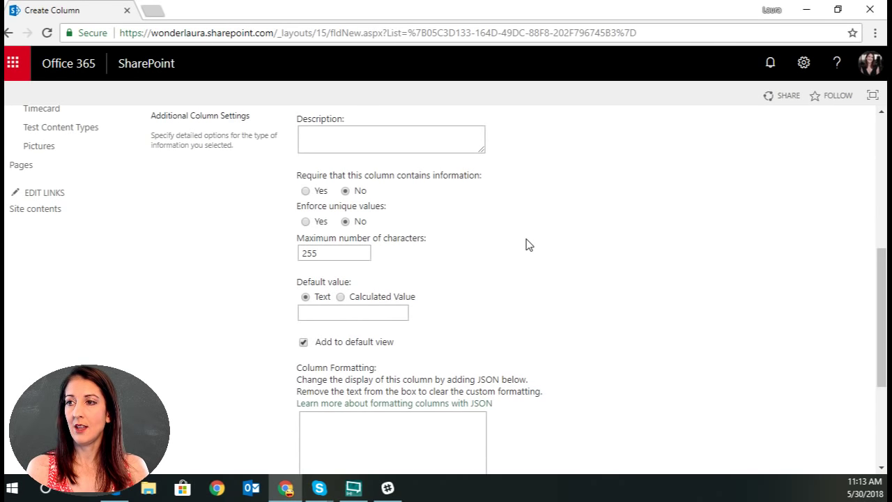
scroll(526, 244, "down", 3)
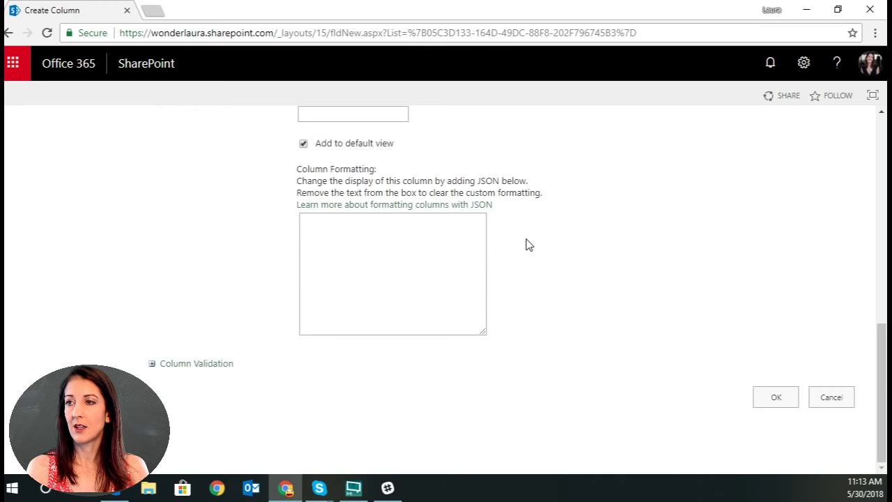
left_click(303, 145)
left_click(776, 403)
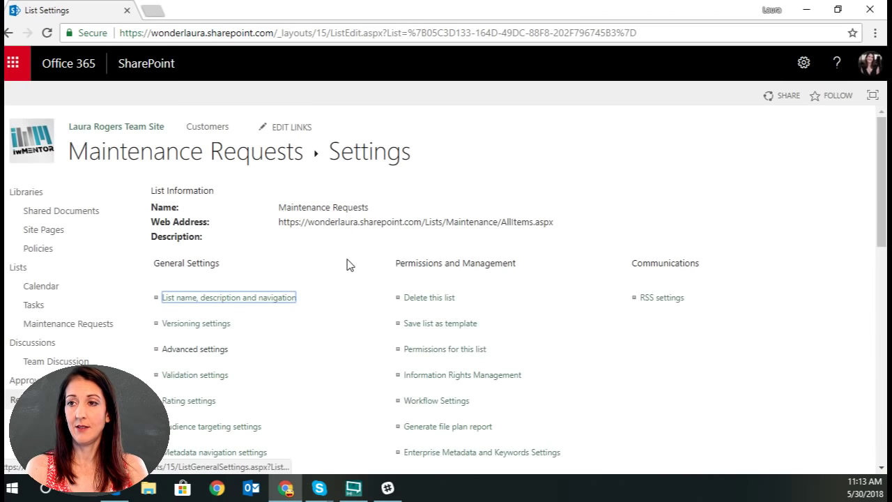
left_click(176, 151)
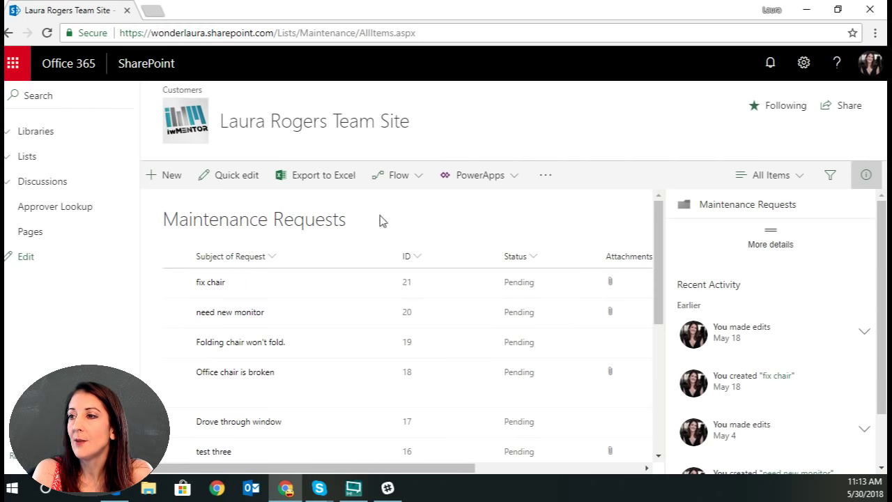
- Remove the Get List Attachments and New maintenance workflows from the Maintenance Requests list
left_click(803, 63)
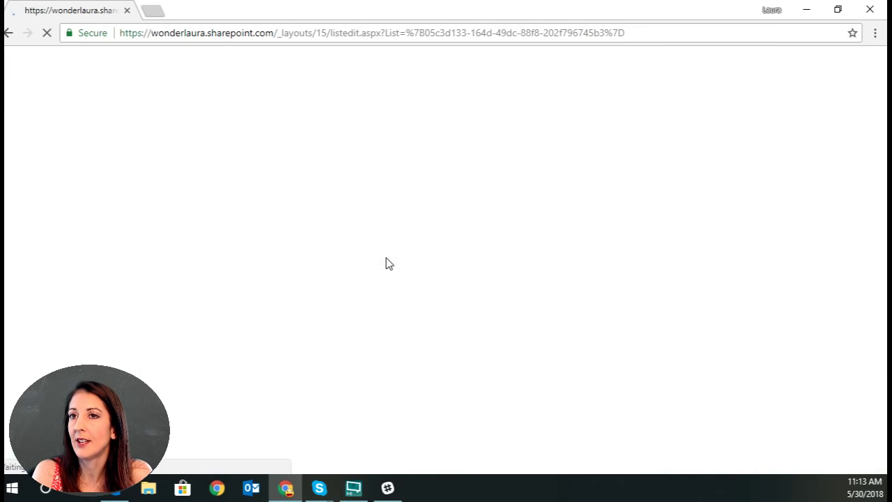
scroll(318, 303, "down", 2)
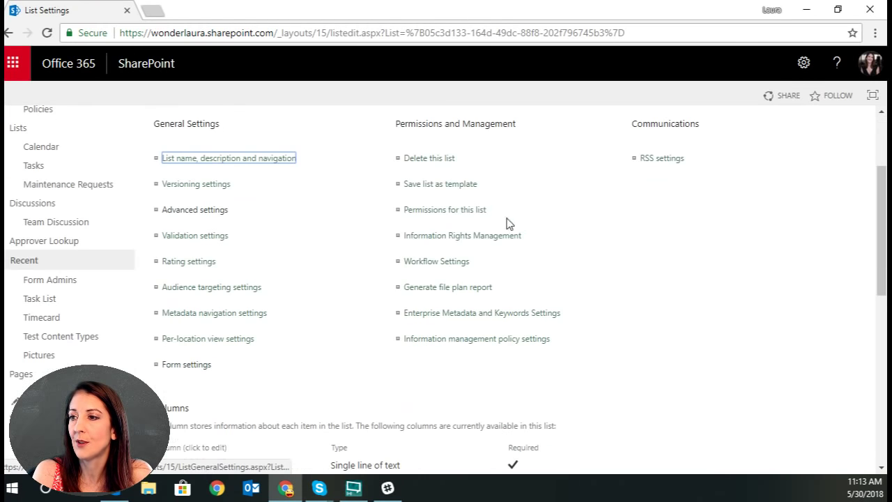
left_click(438, 264)
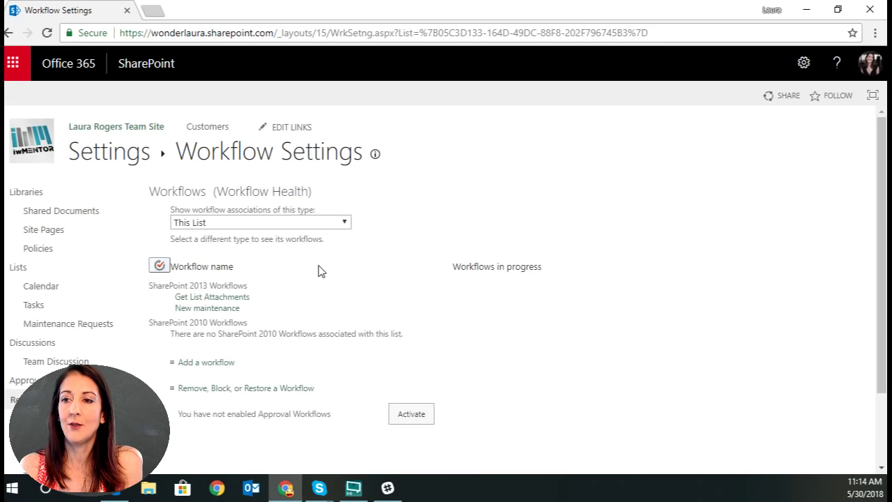
left_click(250, 396)
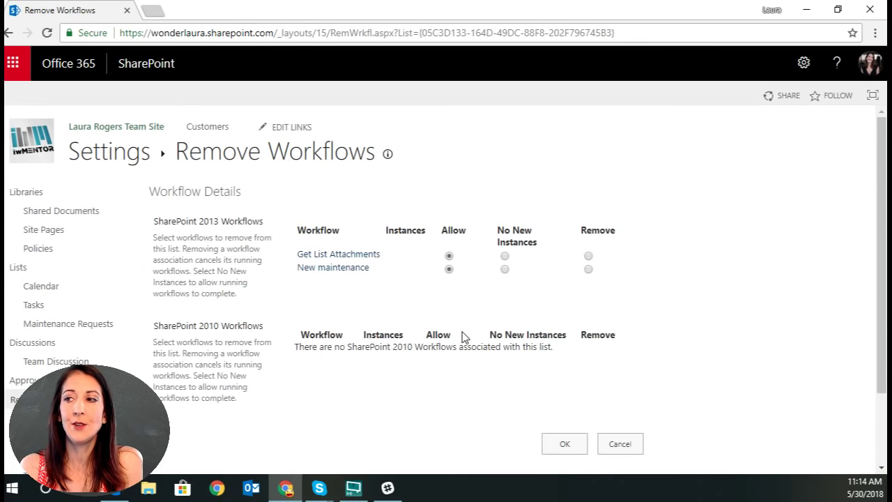
left_click(589, 256)
left_click(589, 269)
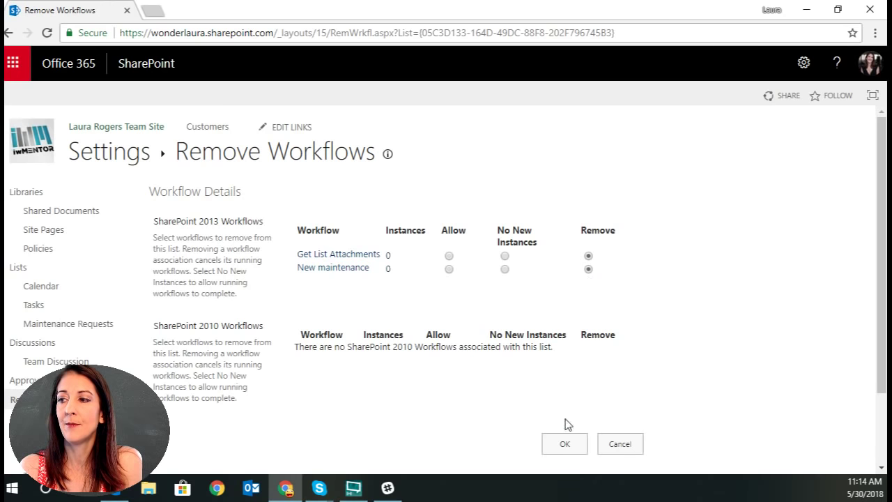
left_click(565, 443)
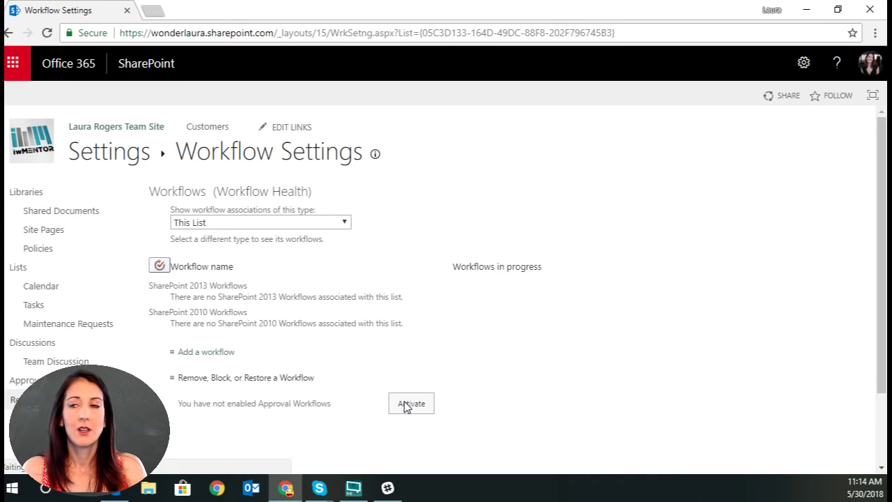
- Return to the Maintenance Requests list and start customizing its forms in PowerApps
left_click(123, 154)
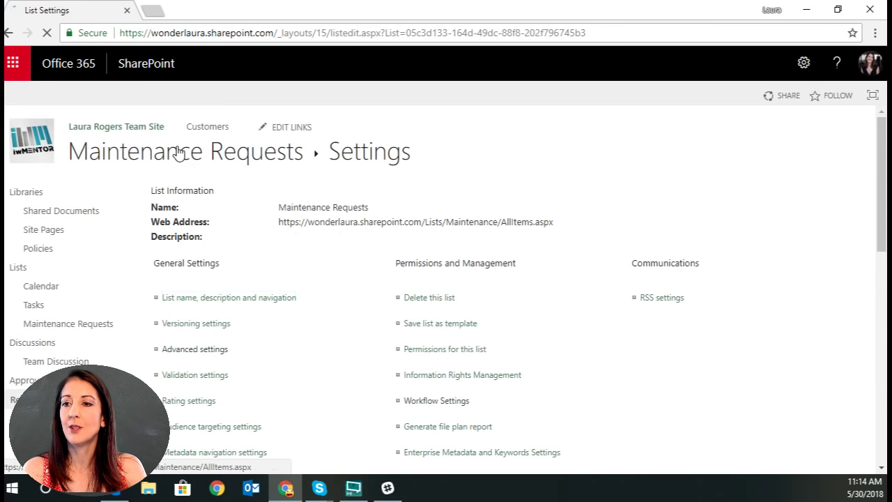
left_click(179, 151)
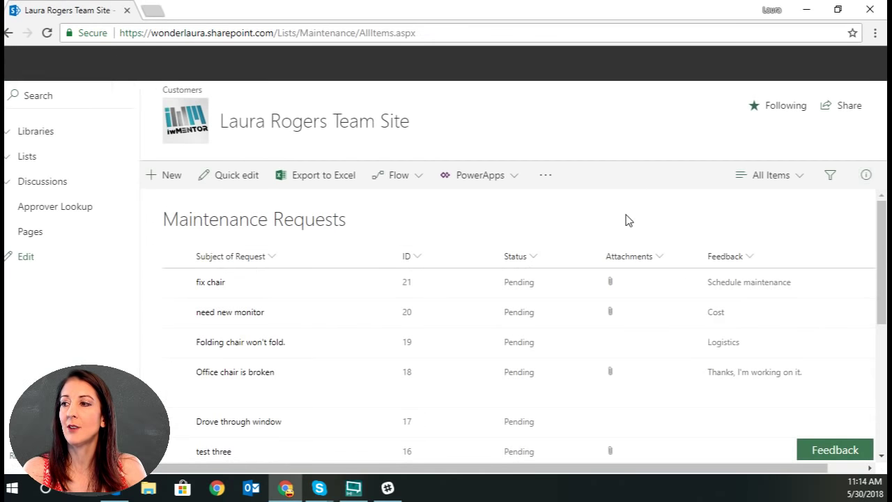
left_click(502, 179)
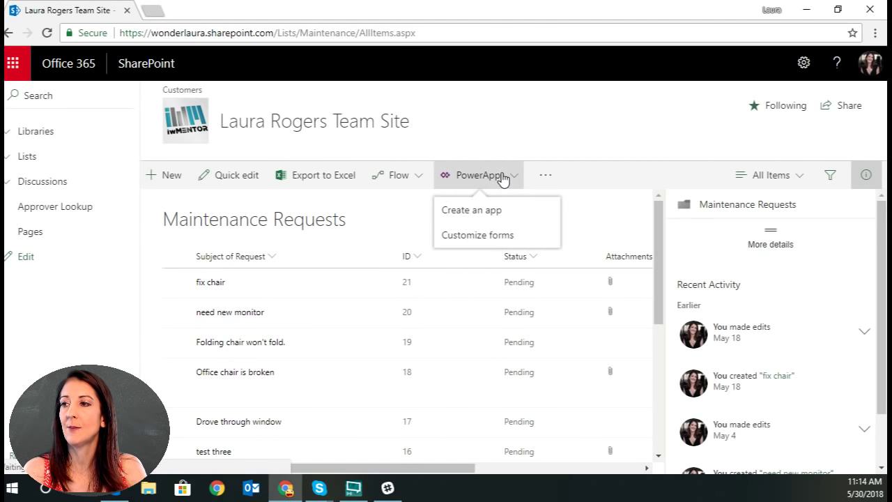
left_click(496, 239)
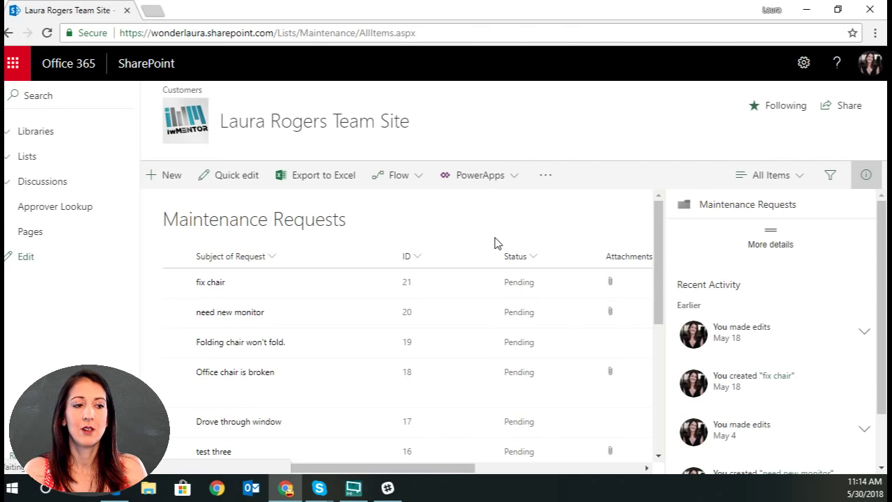
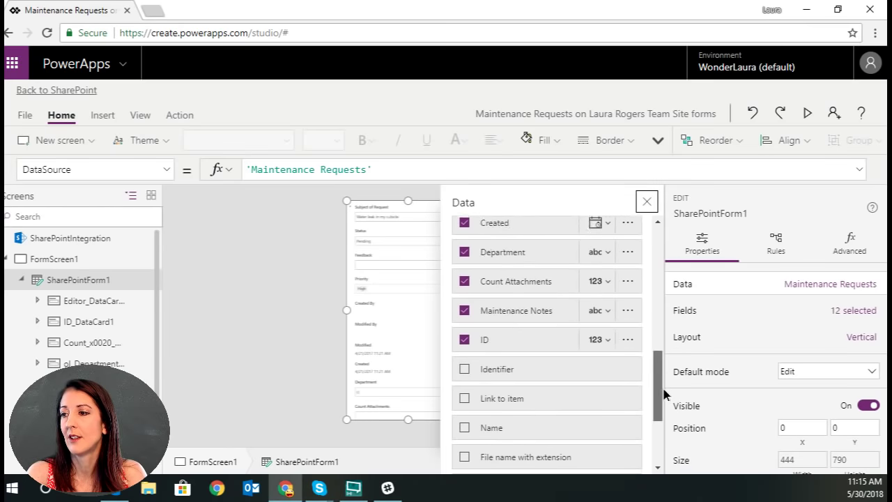
- Remove the ID, Count Attachments, Created, Modified, Created By and Modified By fields from SharePointForm1
left_click(466, 379)
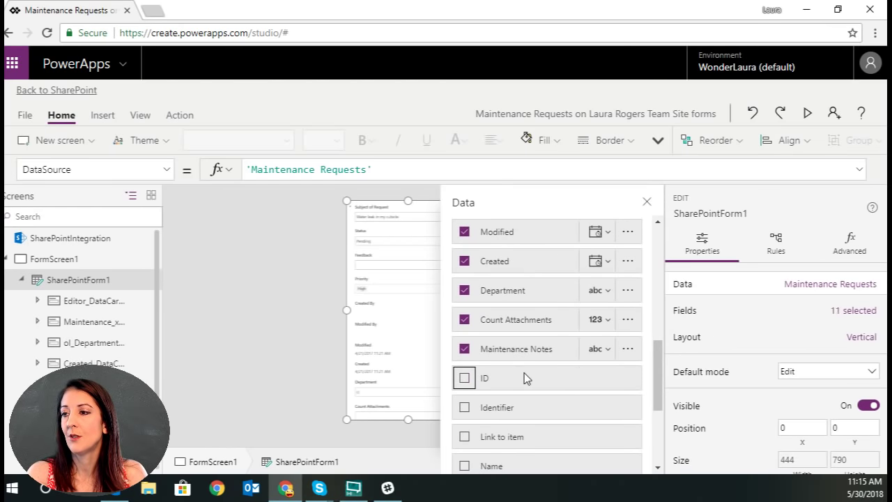
left_click(464, 319)
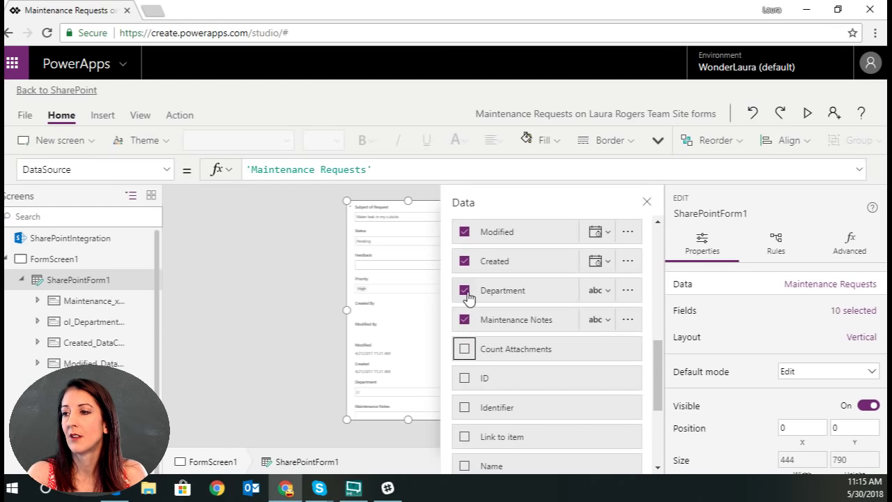
left_click(465, 262)
left_click(464, 232)
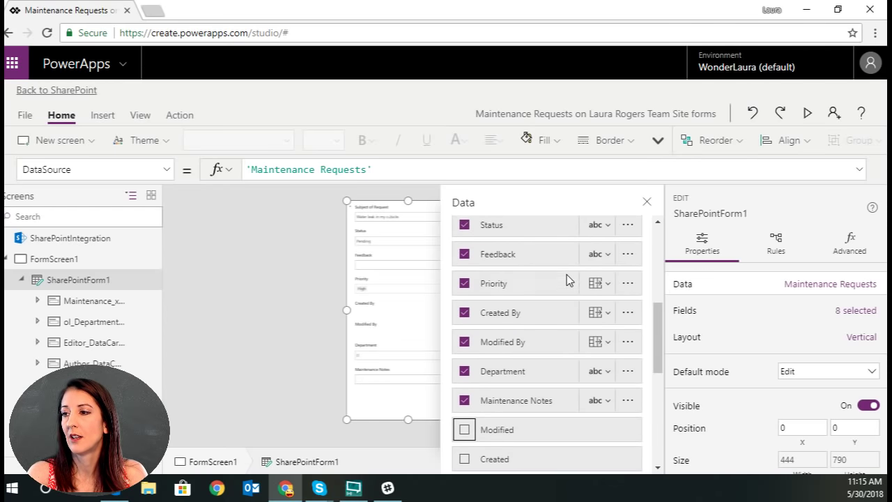
left_click(464, 313)
left_click(464, 314)
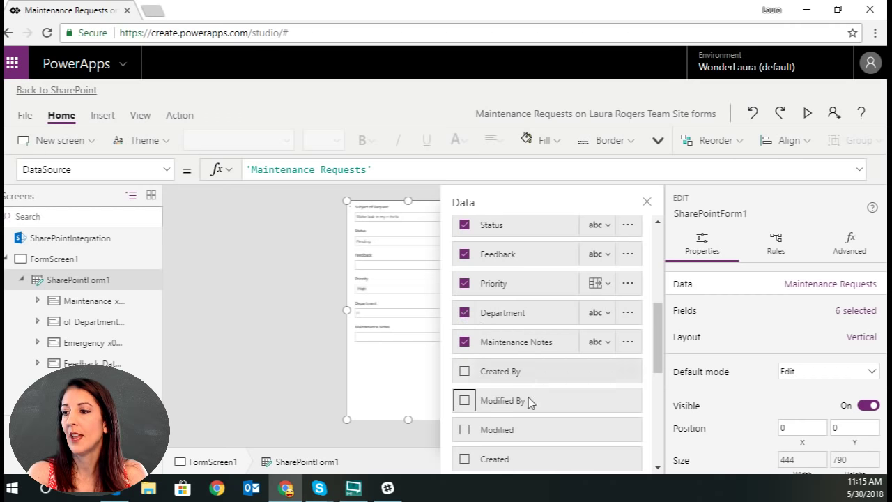
- Add the Created By field back to the form and close the field settings
left_click(658, 258)
scroll(660, 292, "down", 3)
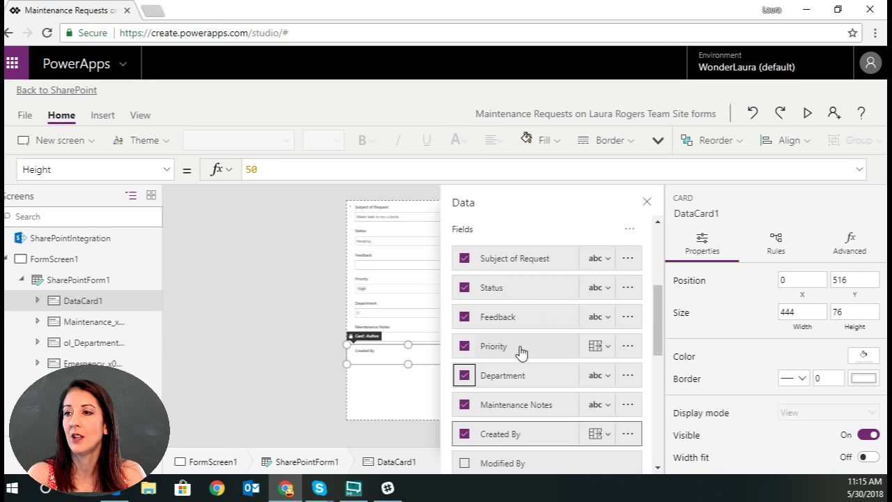
left_click(647, 203)
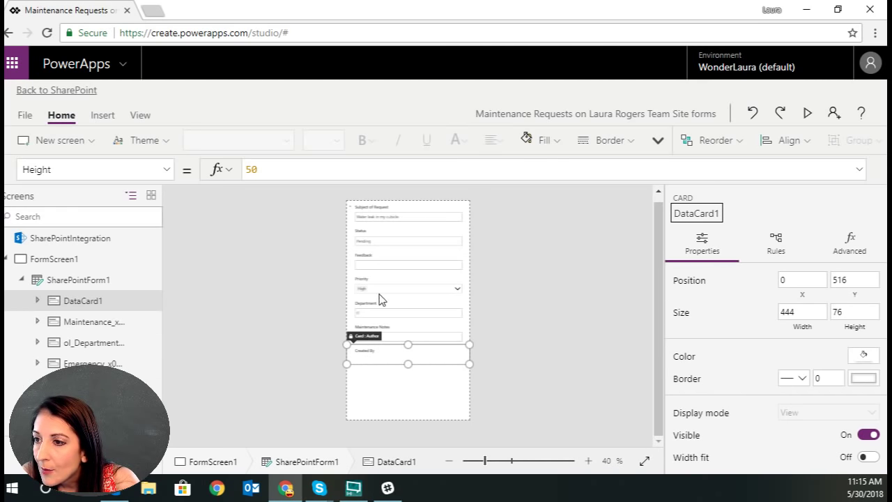
- Move the Created By card to the top of the form, above Subject of Request
left_click(403, 241)
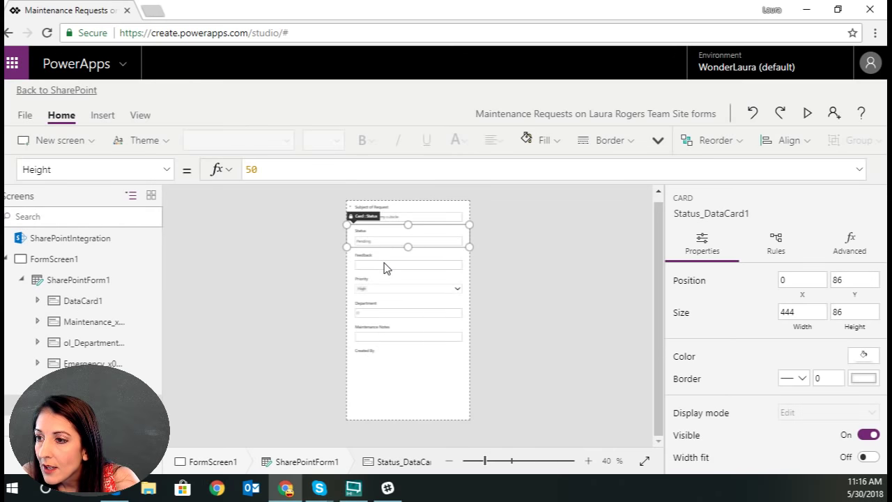
left_click(382, 315)
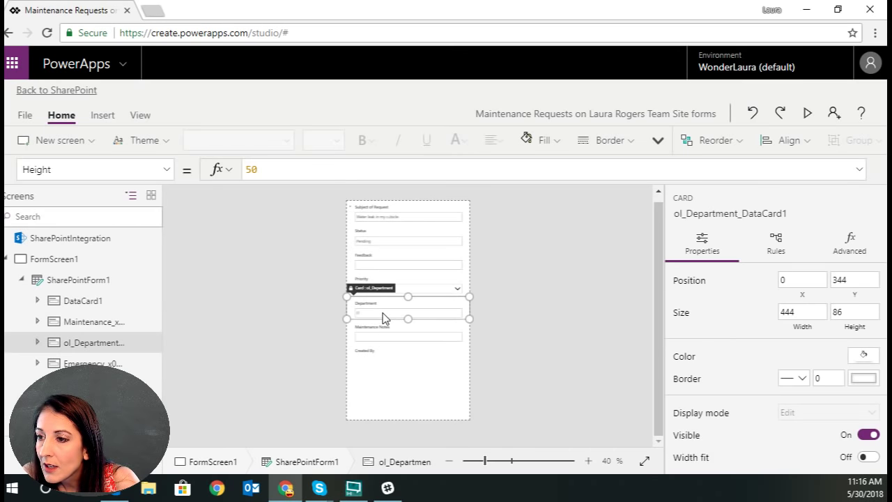
left_click(373, 354)
left_click_drag(373, 354, 358, 208)
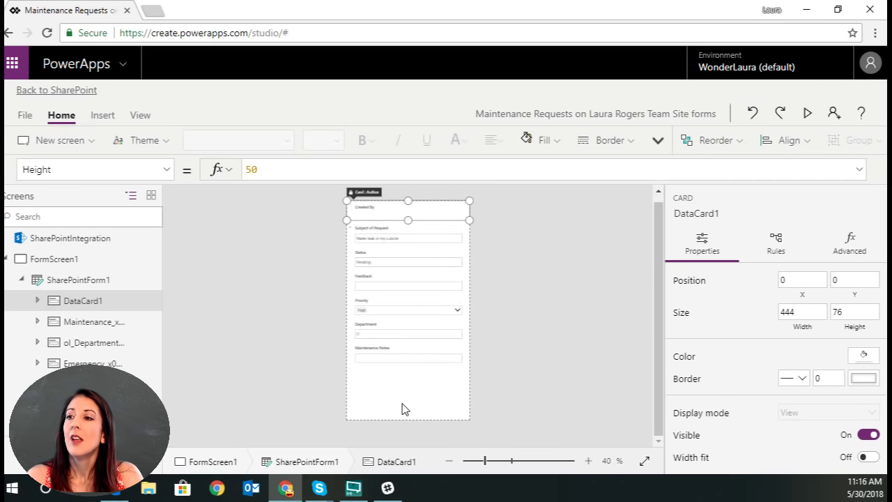
- Apply the Landscape orientation to the form app and return to the form design
left_click(25, 115)
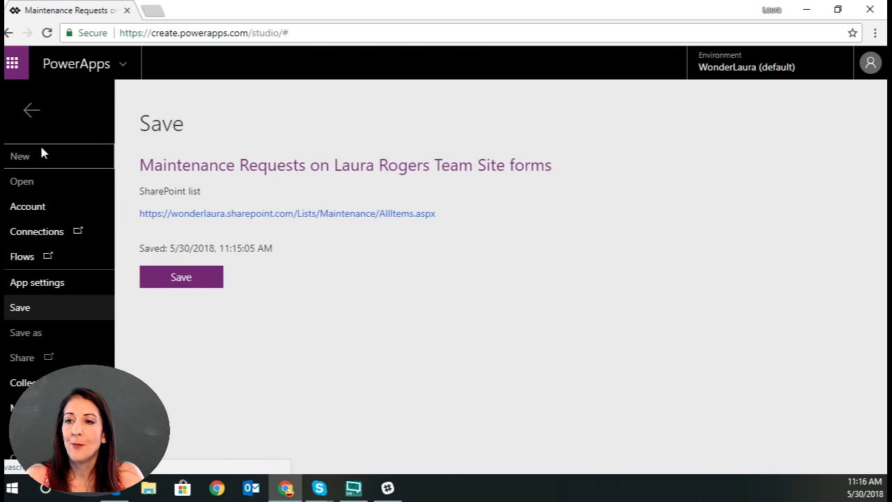
left_click(51, 284)
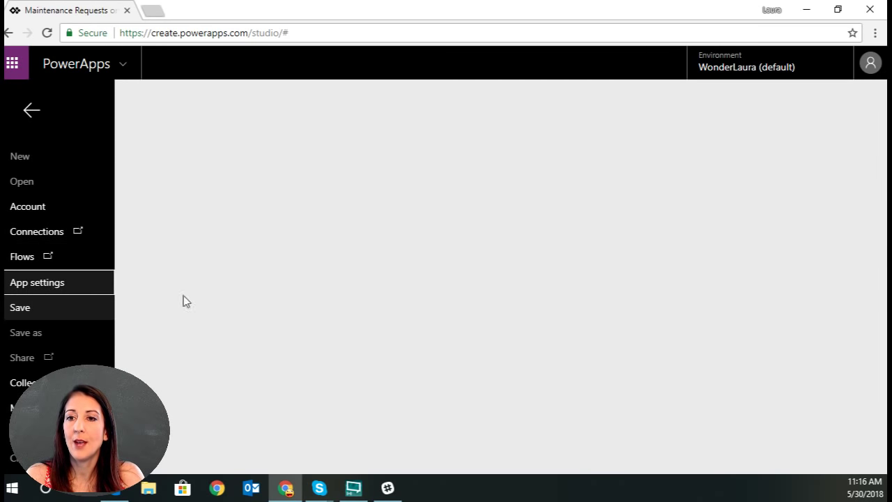
scroll(575, 422, "down", 3)
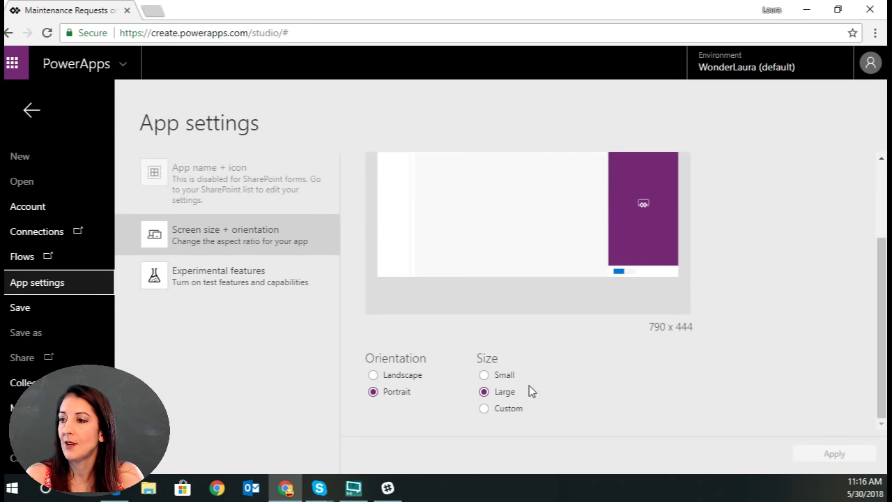
left_click(373, 376)
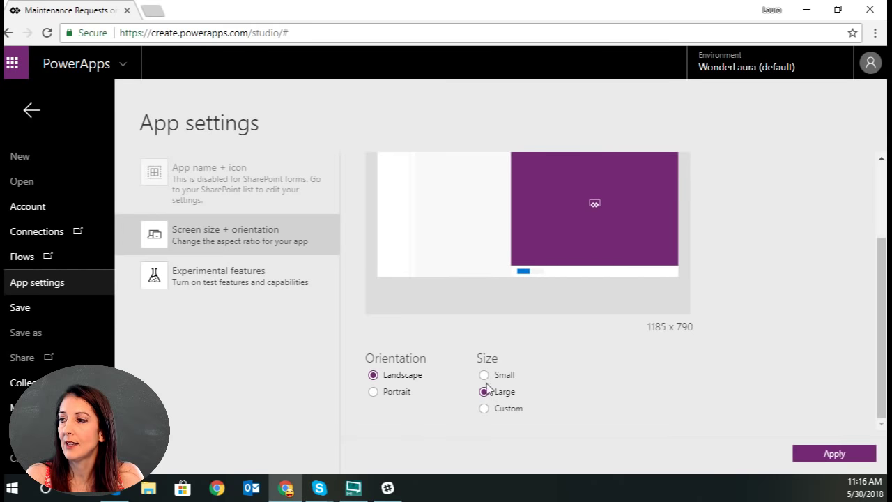
left_click(861, 454)
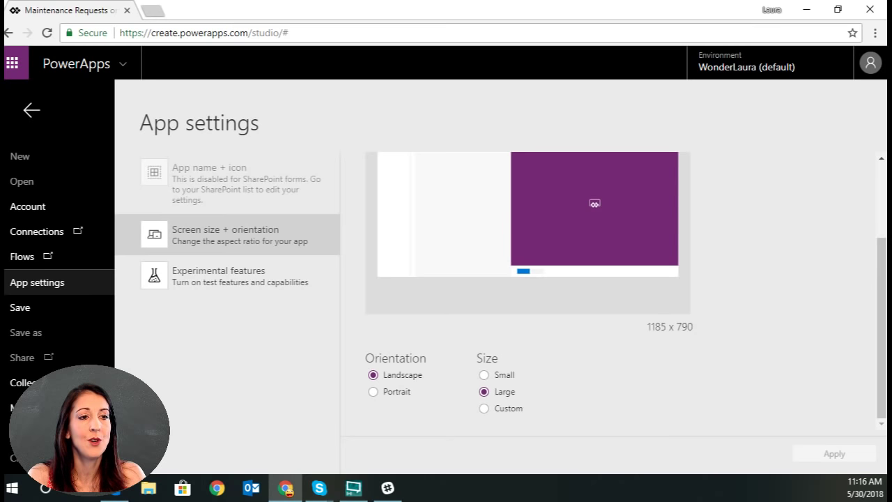
left_click(31, 110)
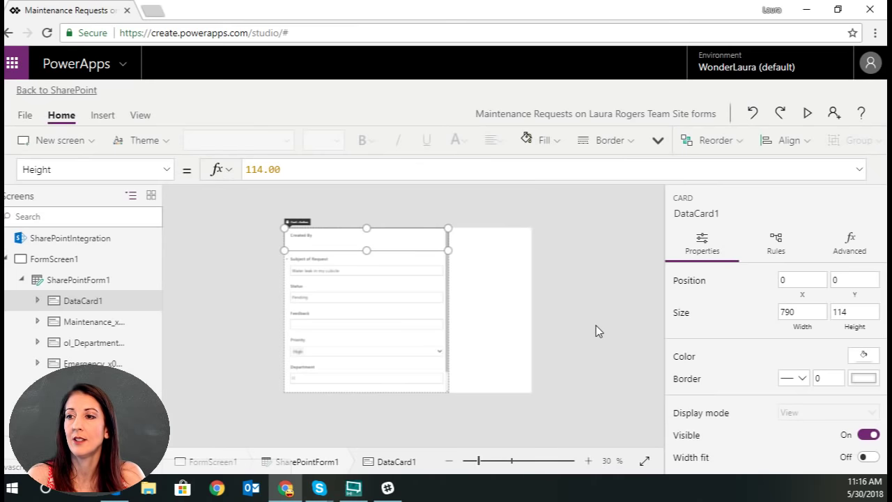
- Widen SharePointForm1 to 1185 so it fills the screen, and snap its fields to 2 columns
left_click(449, 332)
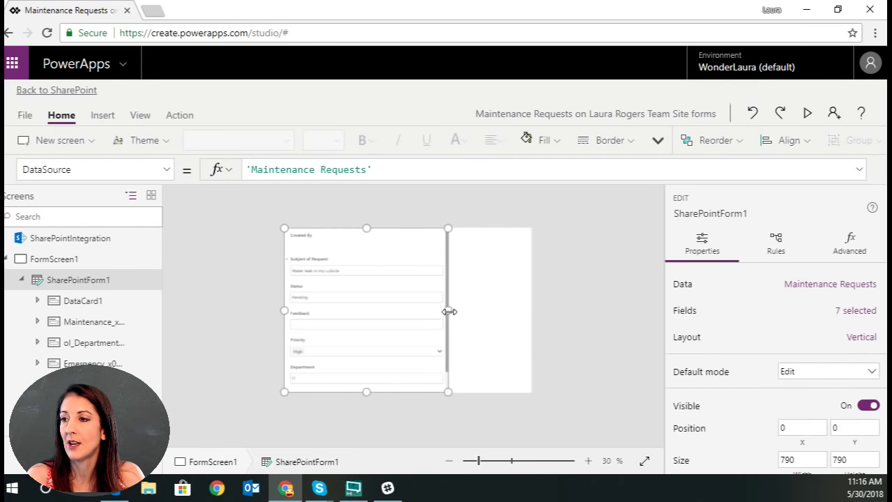
left_click_drag(448, 311, 533, 311)
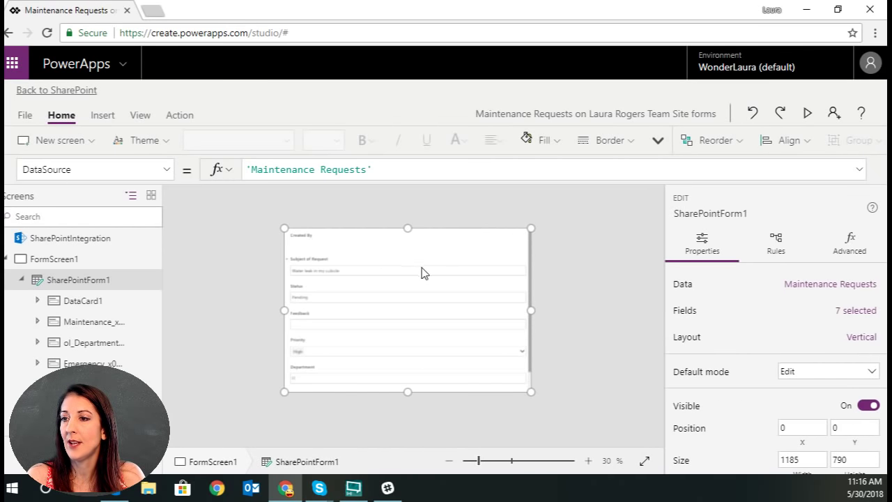
left_click(811, 284)
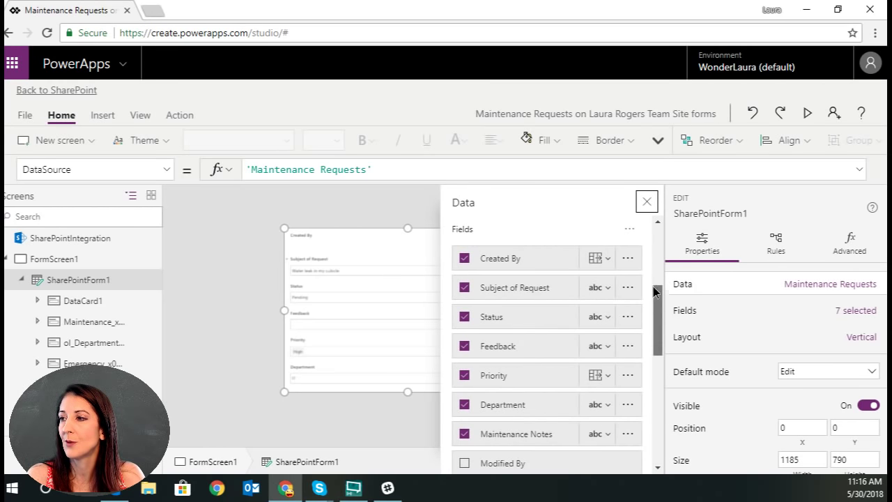
left_click_drag(653, 286, 662, 245)
left_click(623, 329)
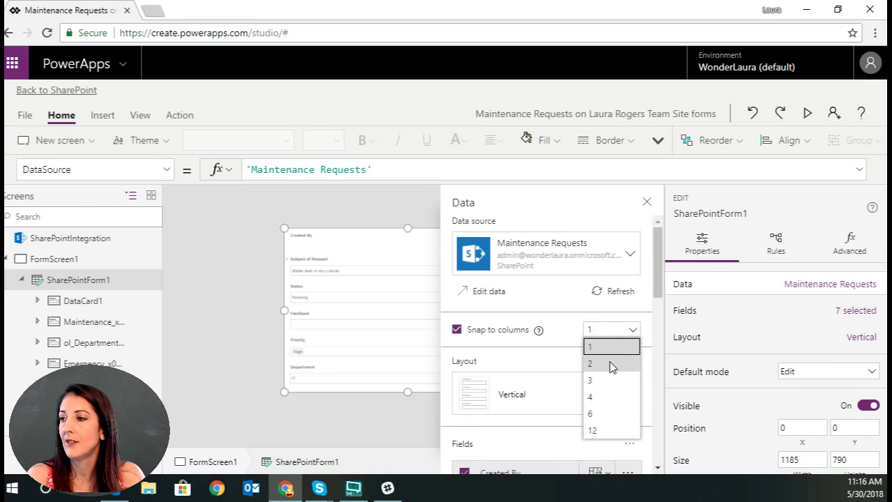
left_click(613, 366)
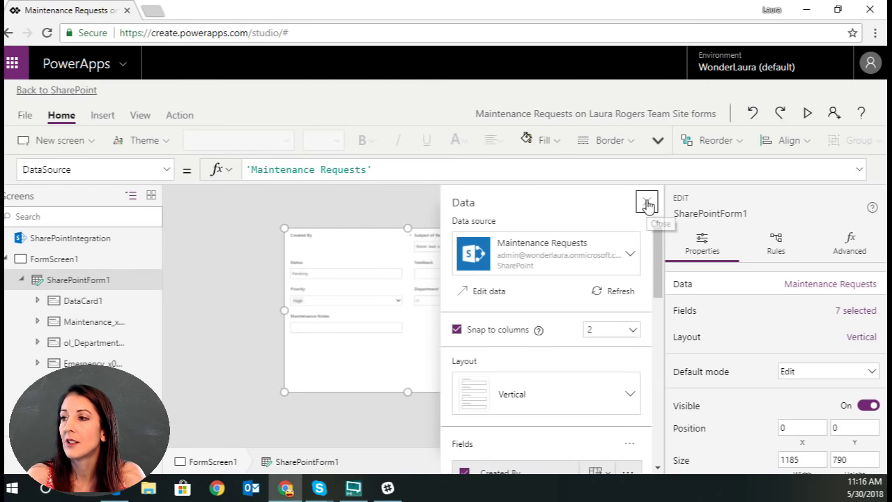
left_click(646, 201)
- Widen the Maintenance Notes card to 1184 so it spans both form columns
left_click(349, 329)
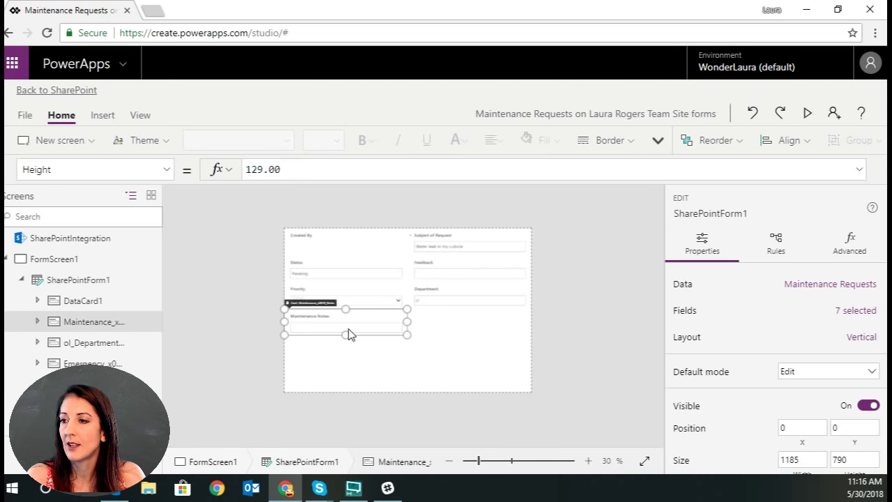
left_click_drag(425, 328, 480, 325)
left_click(480, 319)
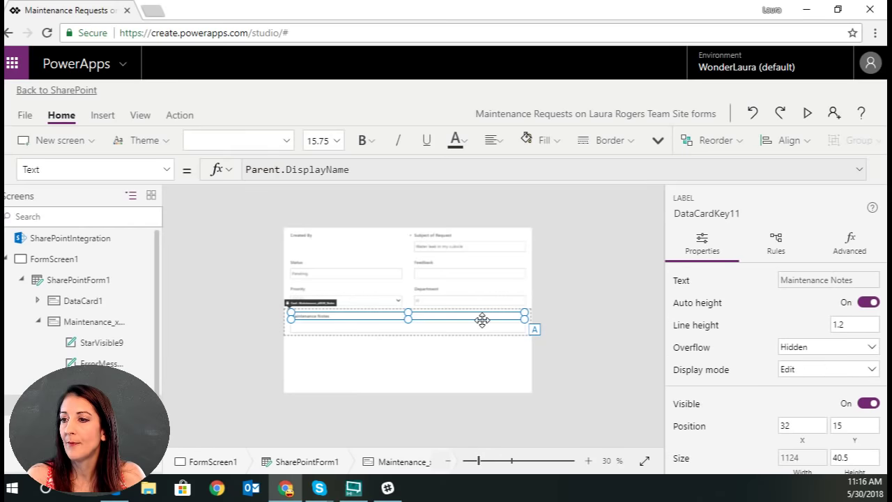
left_click(461, 372)
left_click(382, 323)
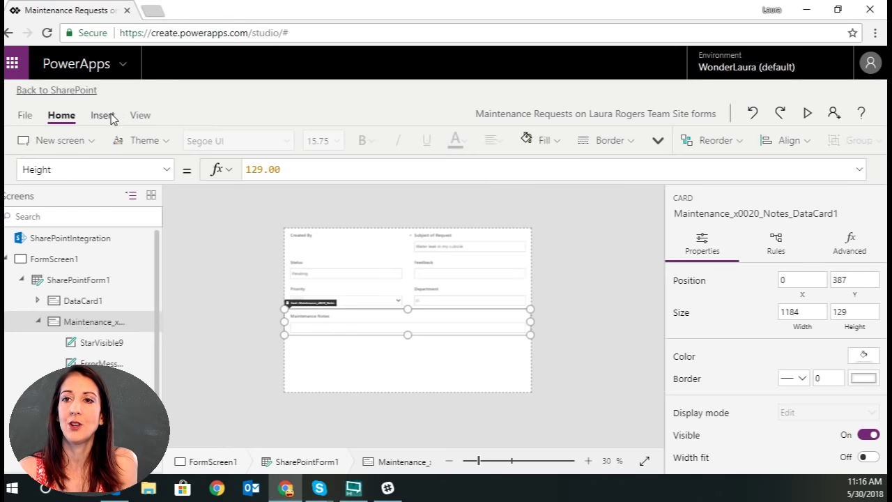
- Start adding a data source to the form app and open wonderlaura.sharepoint.com in a new browser tab
left_click(131, 117)
left_click(49, 144)
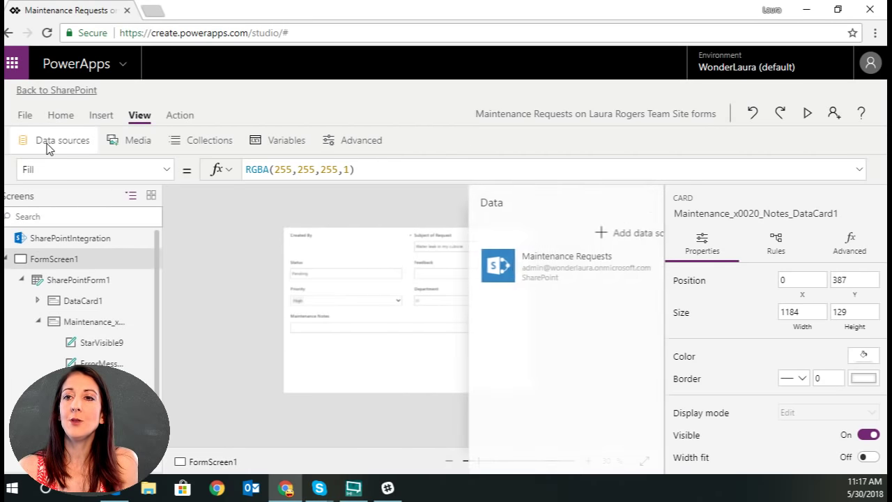
left_click(642, 239)
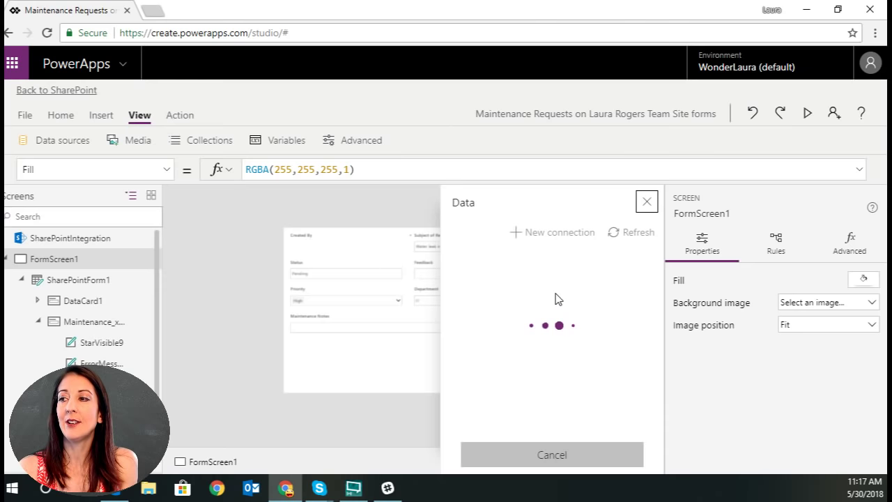
left_click(158, 12)
type("wo")
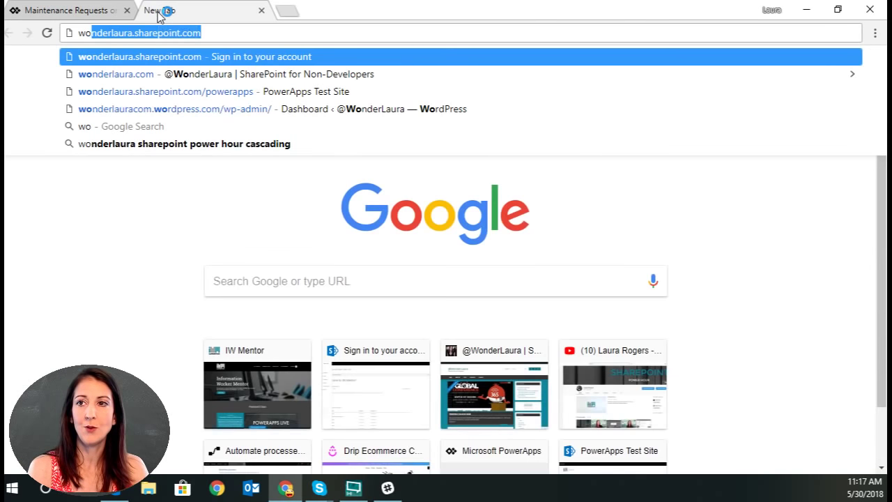
key("Return")
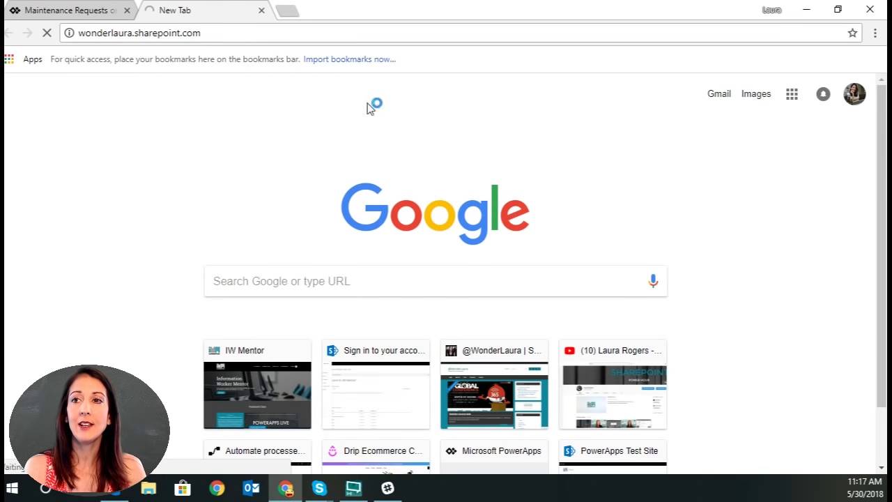
- Return to the form app, choose the SharePoint connection for the new data source, and browse its recent sites
left_click(61, 10)
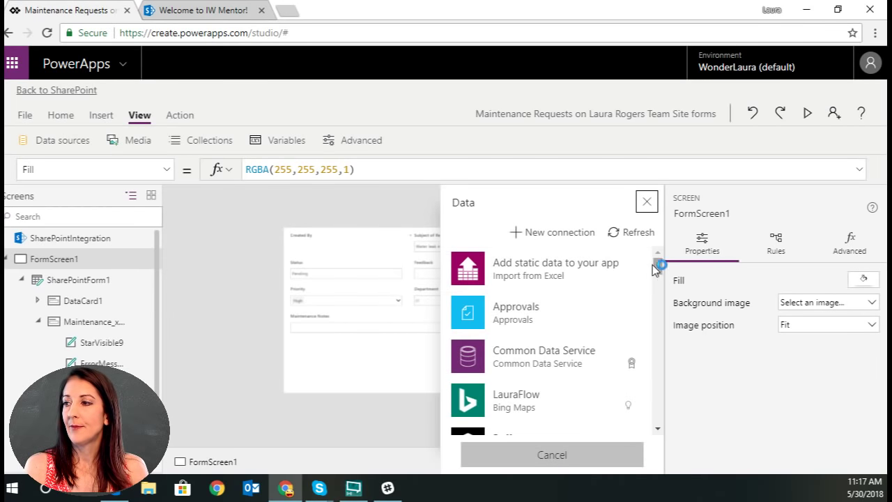
left_click_drag(658, 263, 688, 388)
left_click(583, 402)
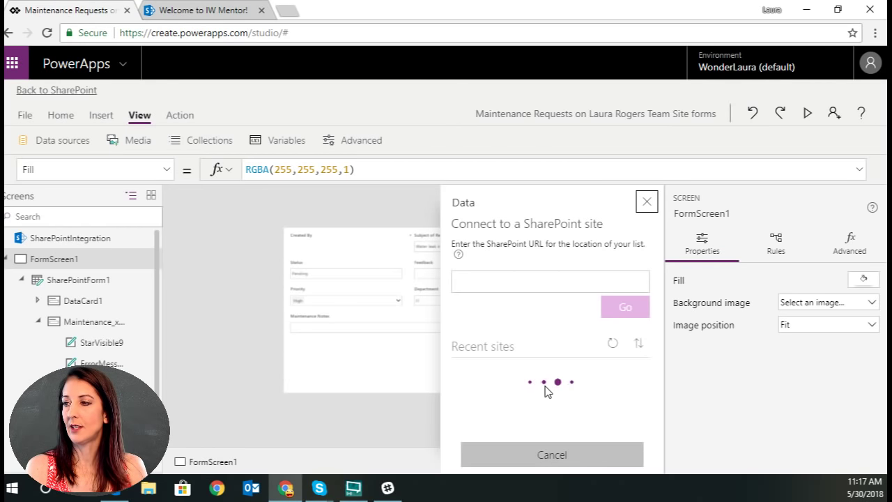
scroll(600, 372, "down", 3)
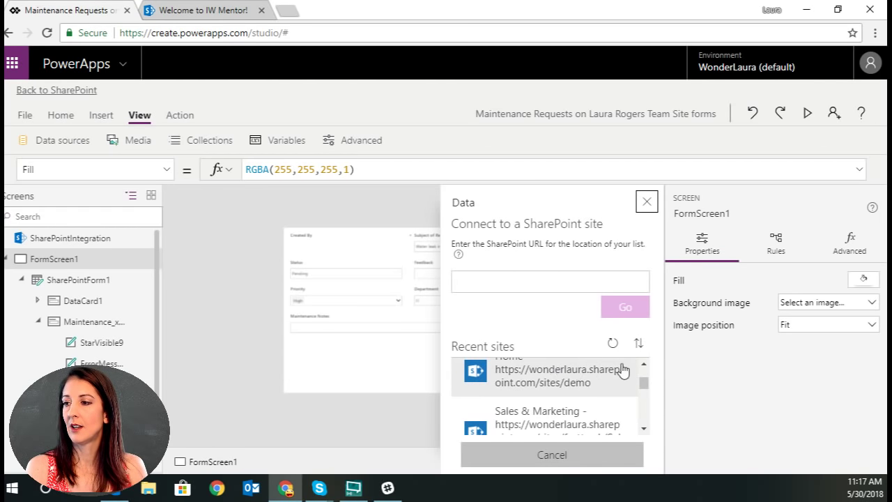
scroll(646, 389, "down", 2)
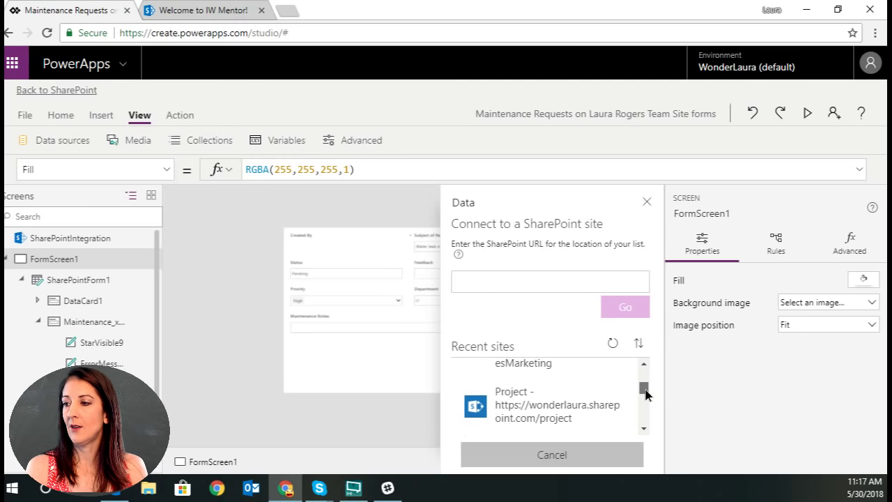
left_click(572, 282)
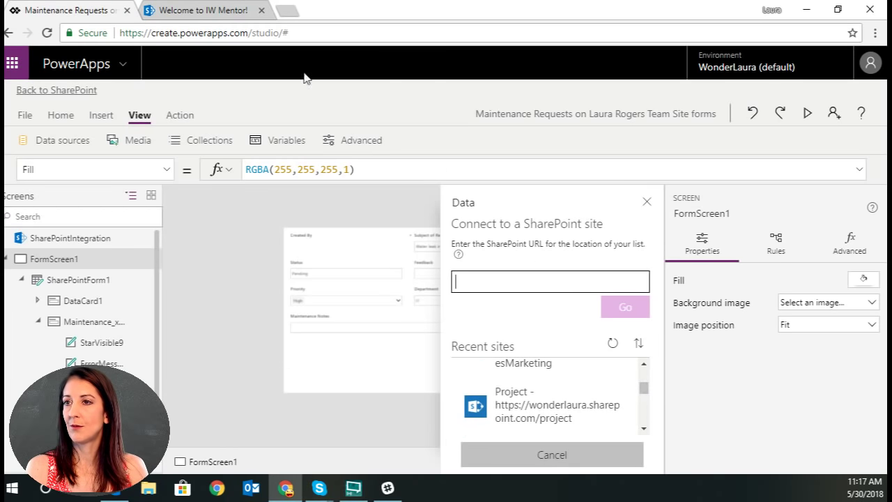
left_click(202, 10)
left_click(209, 32)
left_click(253, 33)
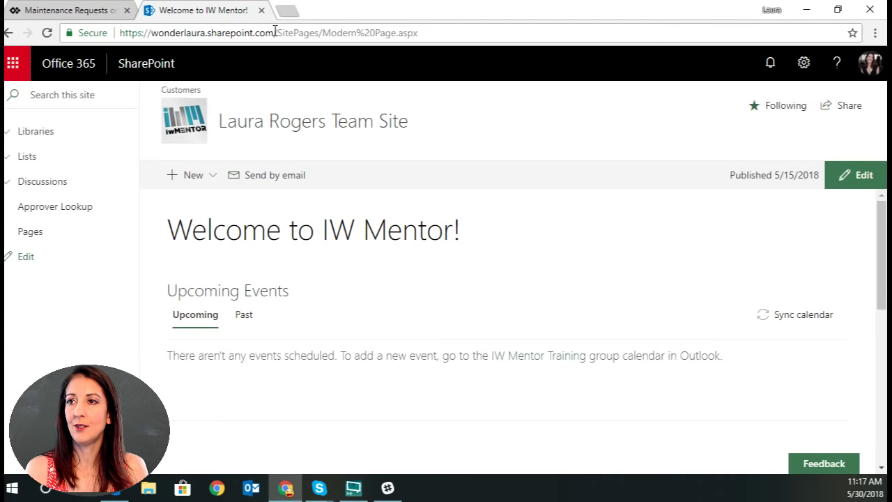
left_click_drag(275, 33, 87, 23)
key("ctrl+c")
left_click(76, 10)
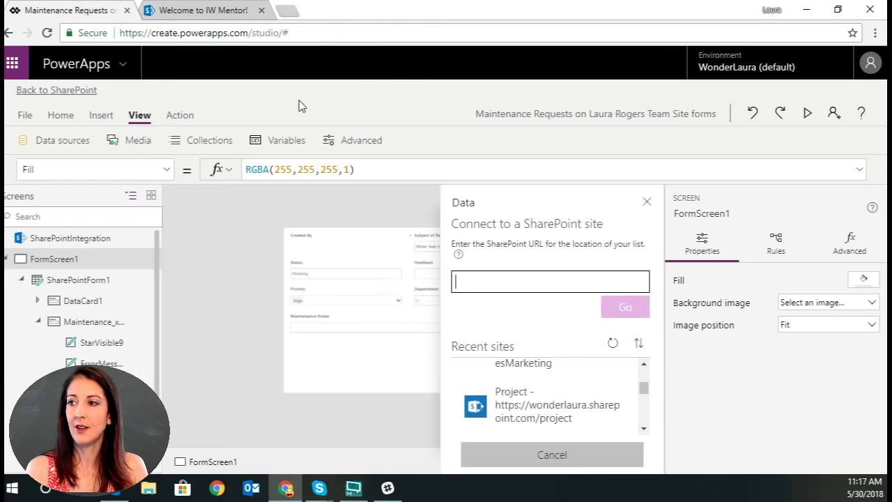
key("ctrl+v")
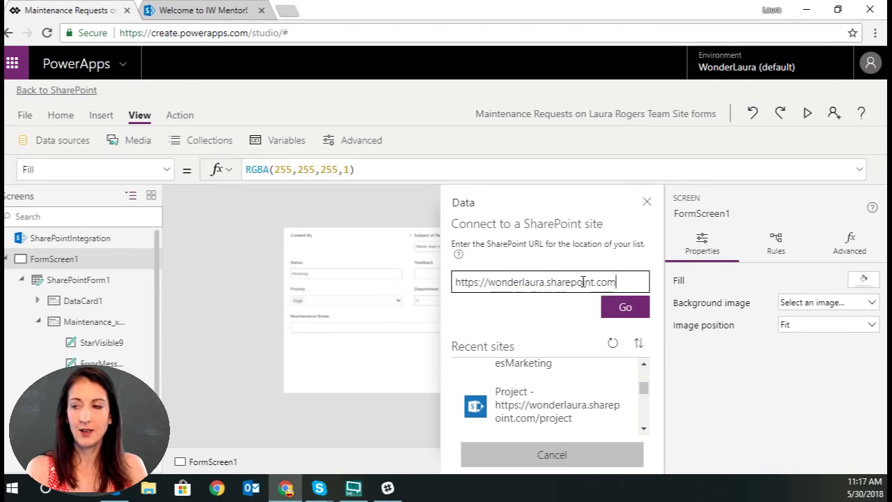
left_click(638, 307)
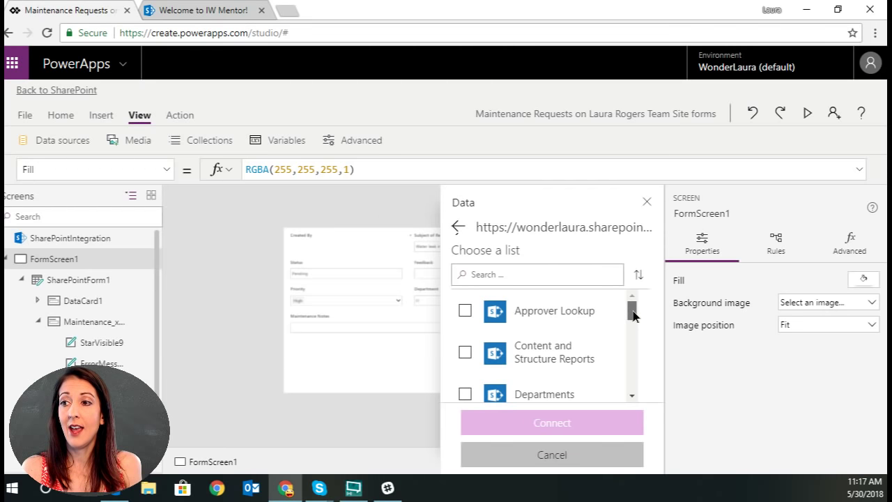
- Connect the site's Form Admins list as a data source and return to the form design
left_click_drag(633, 315, 637, 326)
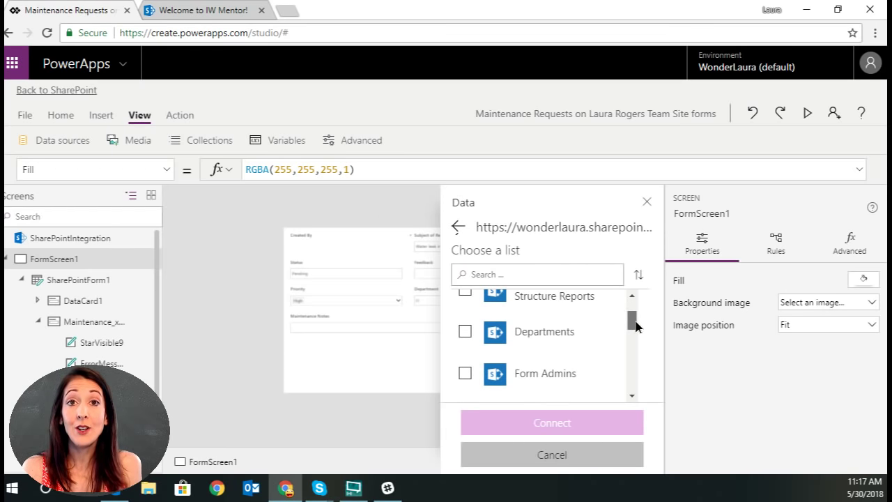
left_click_drag(635, 327, 637, 330)
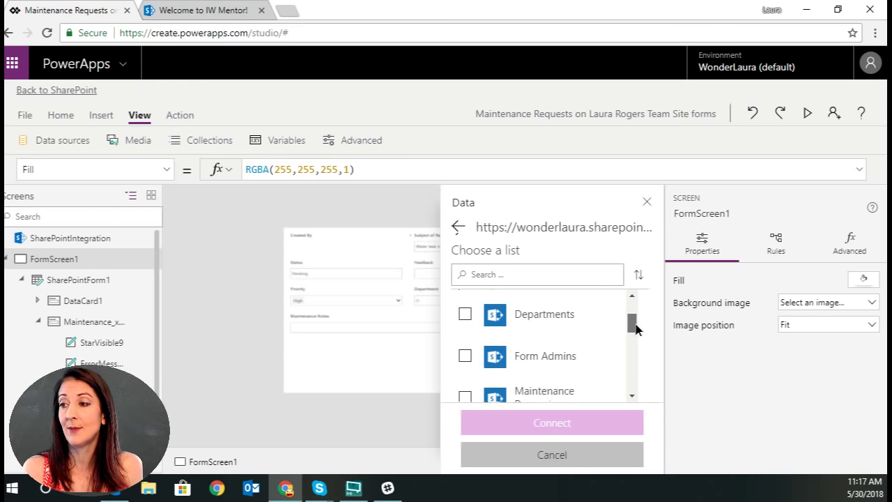
left_click(464, 351)
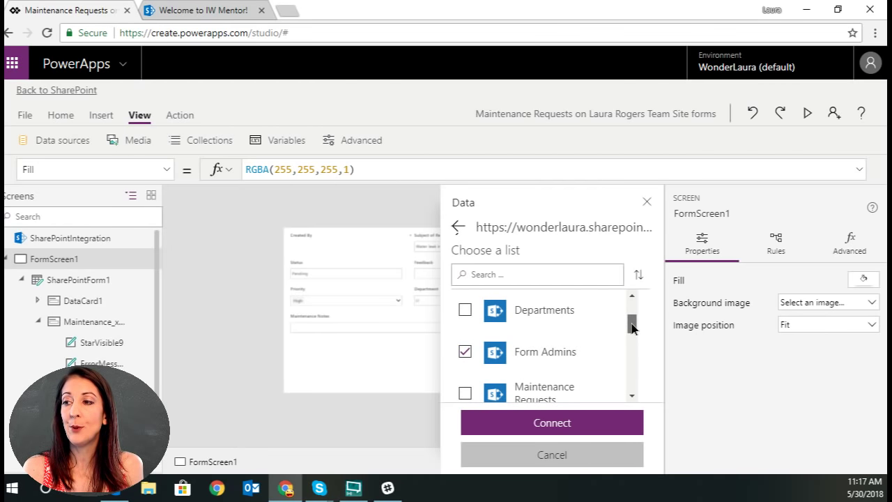
left_click(577, 423)
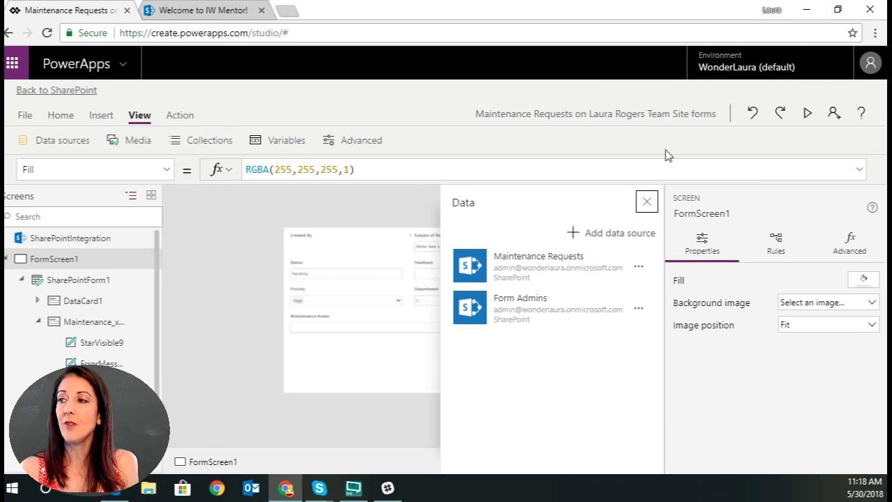
left_click(647, 202)
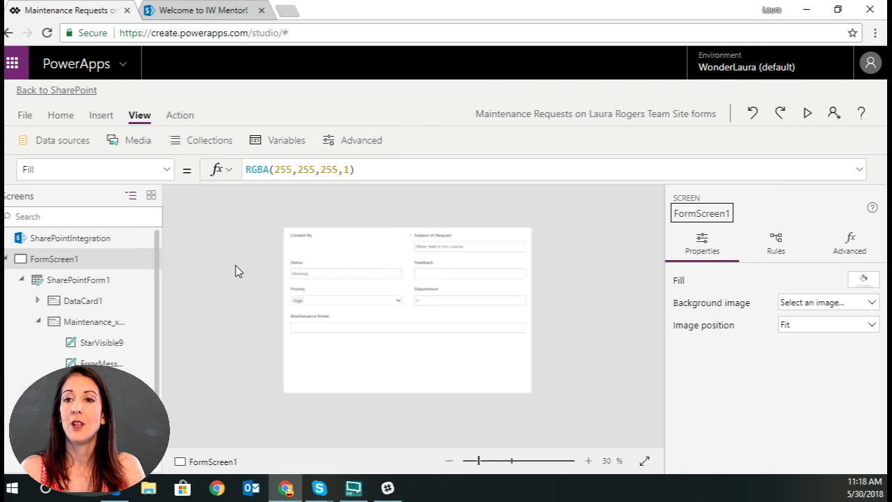
left_click(6, 259)
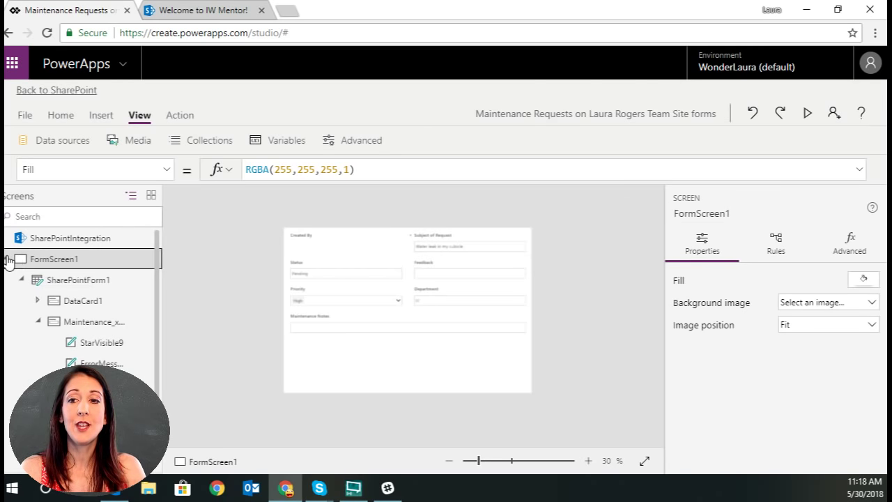
left_click(6, 259)
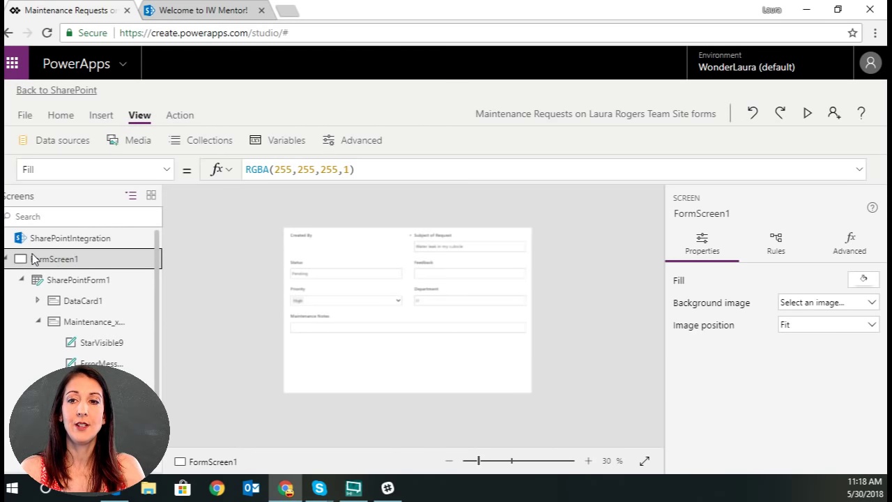
left_click(7, 259)
left_click(7, 259)
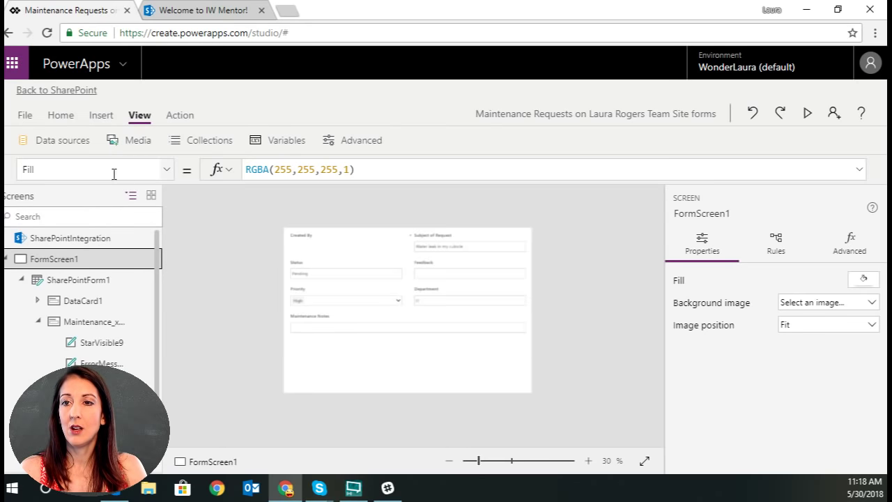
- Set FormScreen1's OnStart property to Set(varCurrentUserEmail,User().Email)
left_click(167, 170)
left_click(166, 171)
left_click(167, 171)
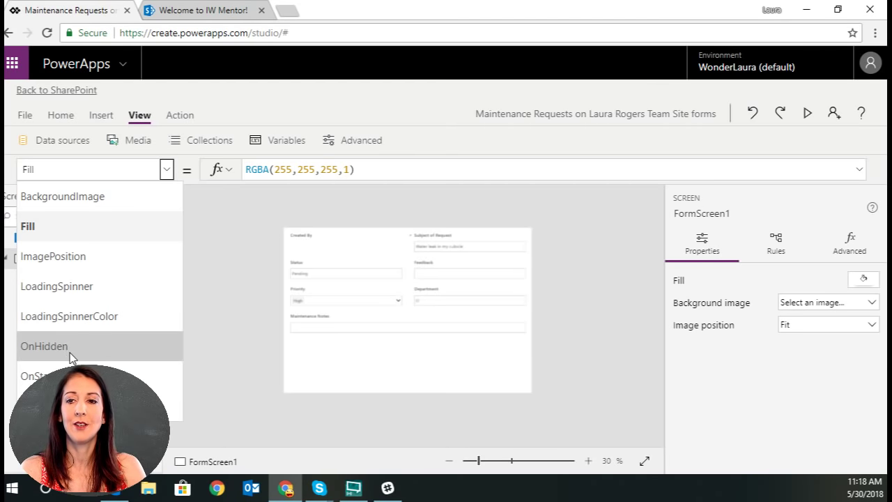
left_click(41, 376)
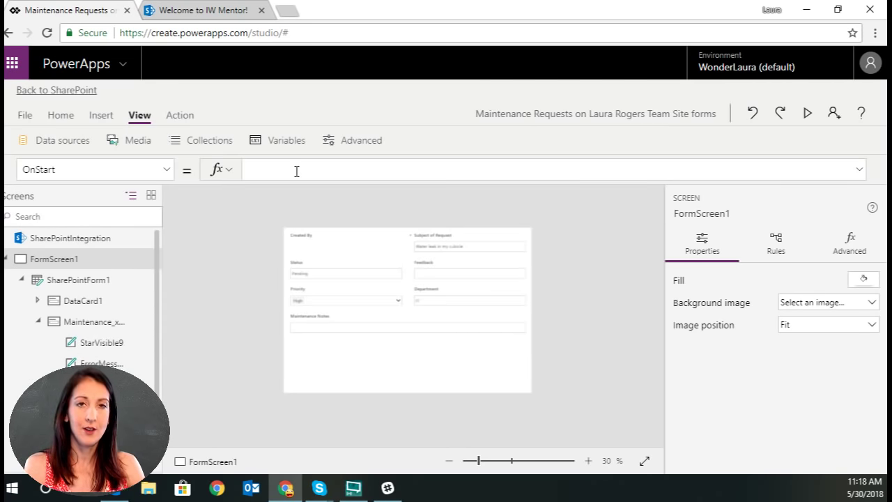
type("set")
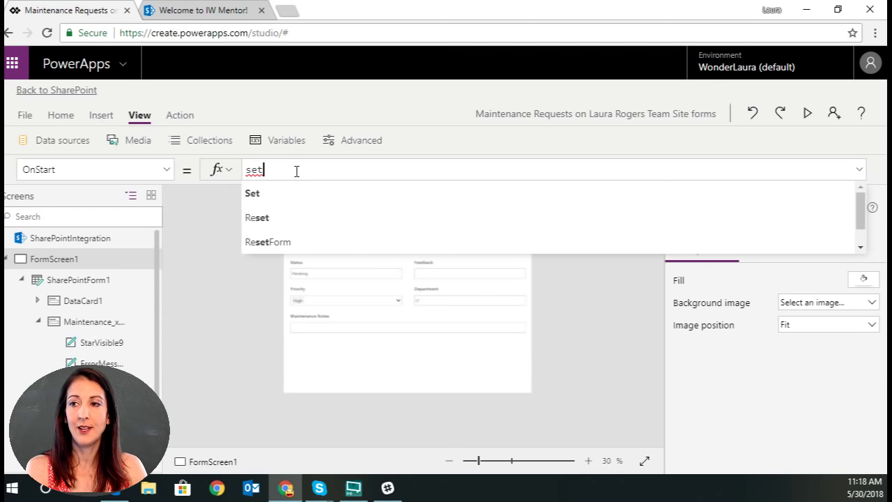
type("(var")
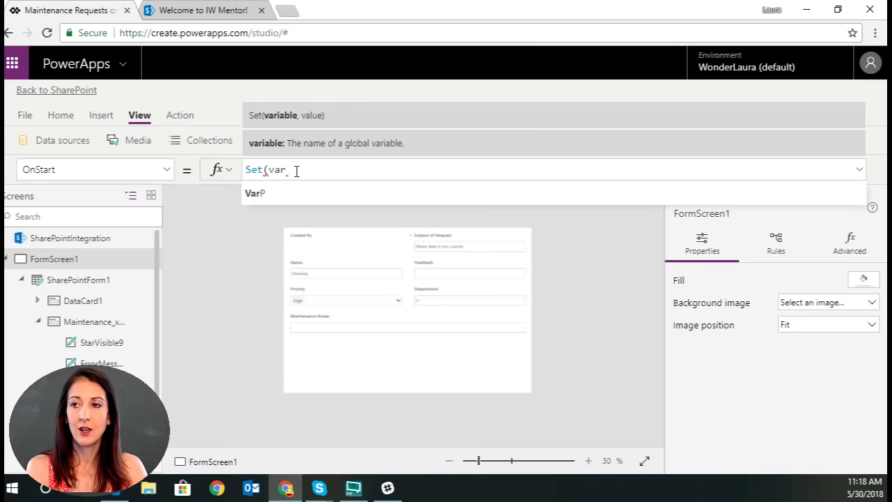
type("Current")
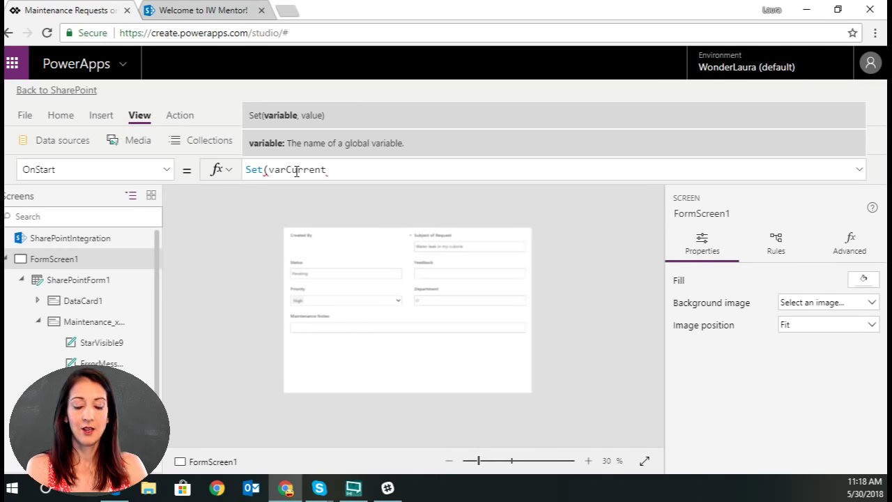
type("UserEmail,")
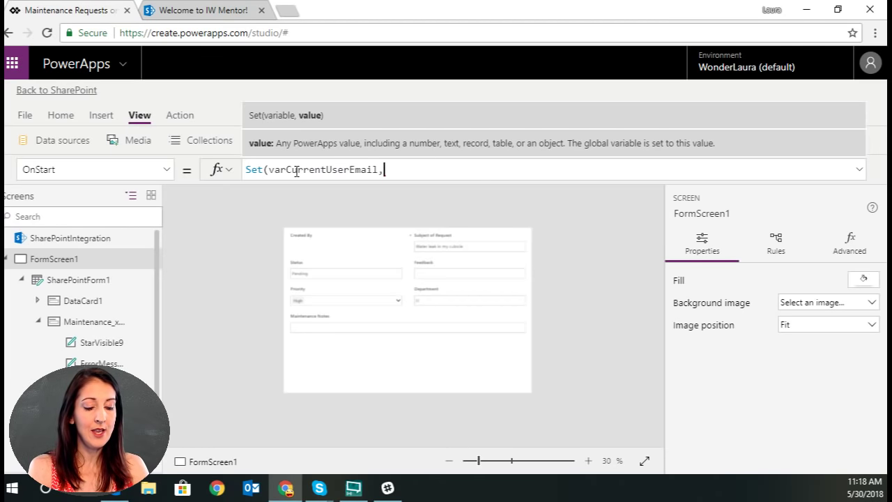
type("user")
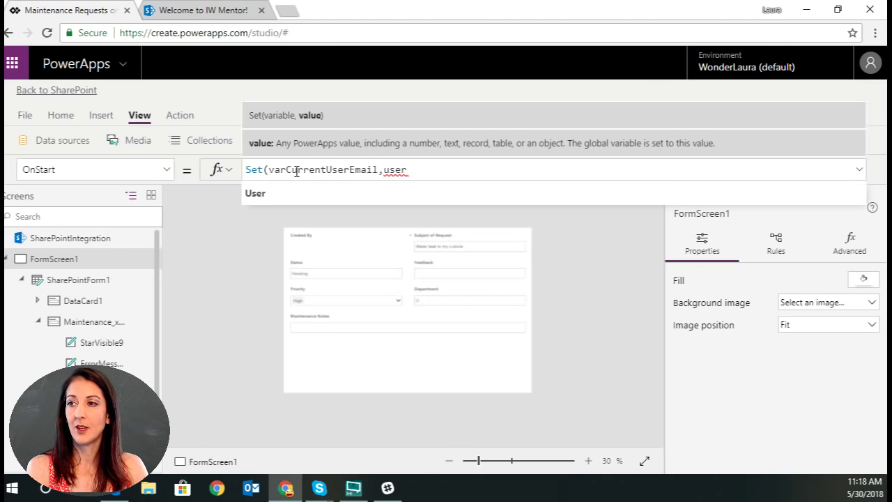
key("Tab")
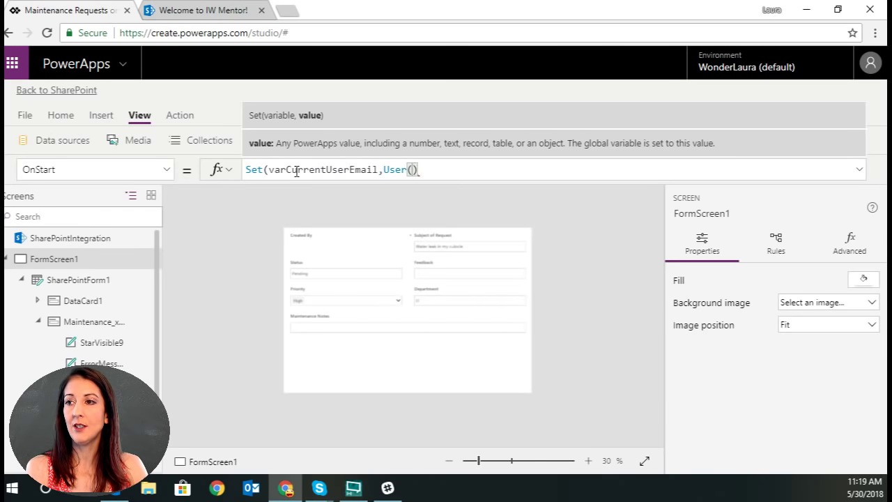
type(".")
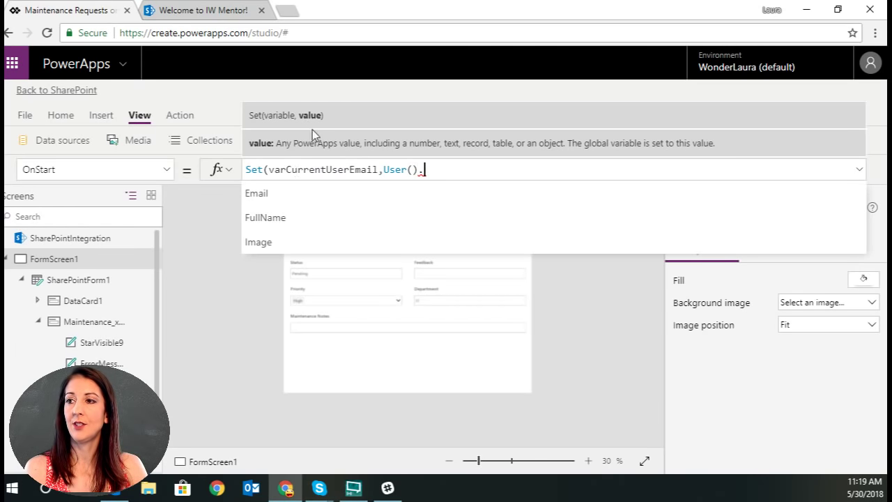
left_click(284, 201)
type(")")
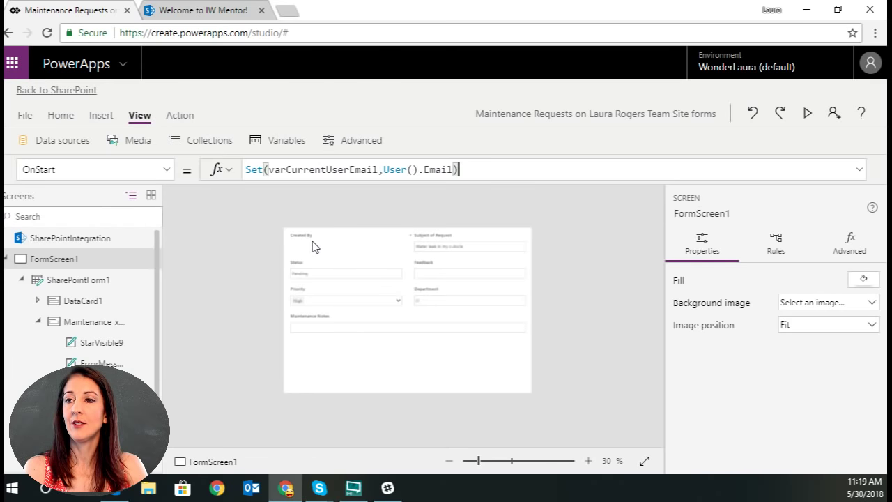
- Insert a label on FormScreen1 and move it to the form's lower right corner, at about X 900, Y 734
left_click(97, 116)
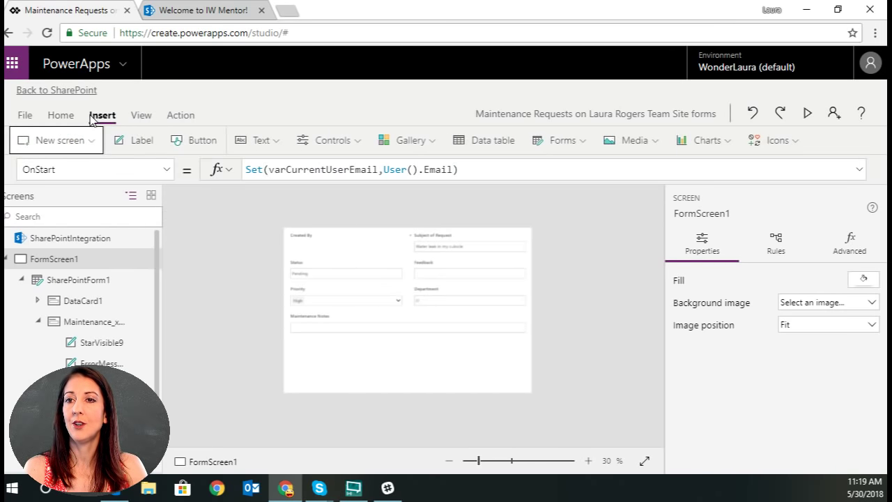
left_click(145, 144)
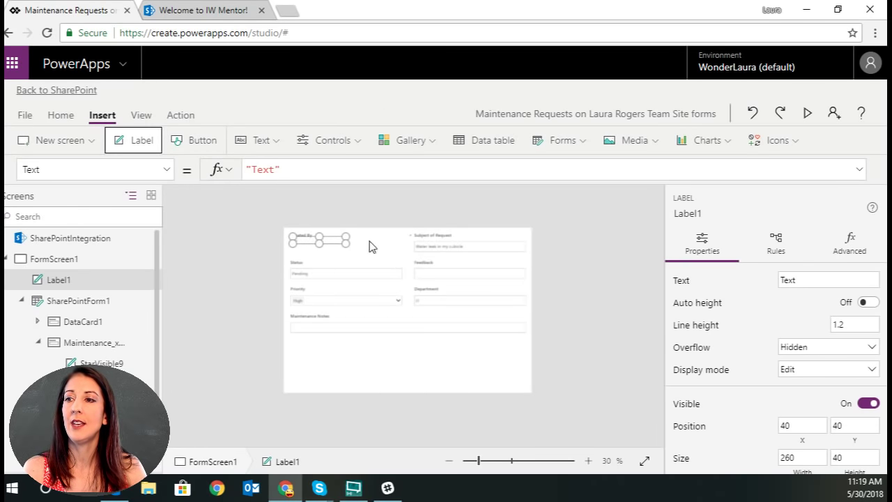
left_click_drag(331, 237, 512, 383)
- Set the Text property of the new label on FormScreen1 to varCurrentUserEmail
left_click_drag(302, 170, 219, 168)
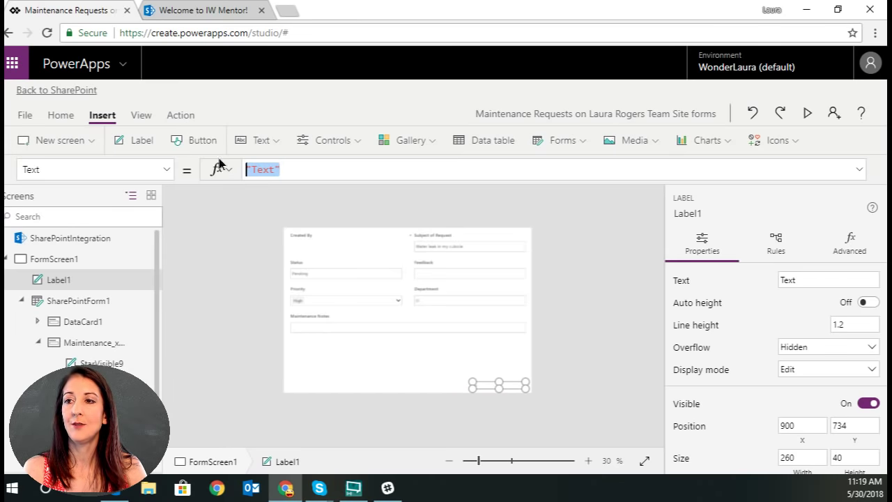
type("var")
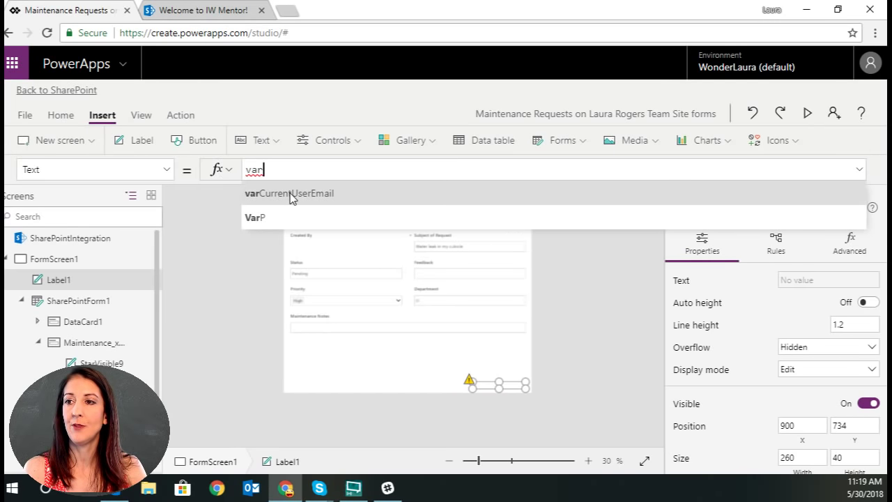
left_click(289, 193)
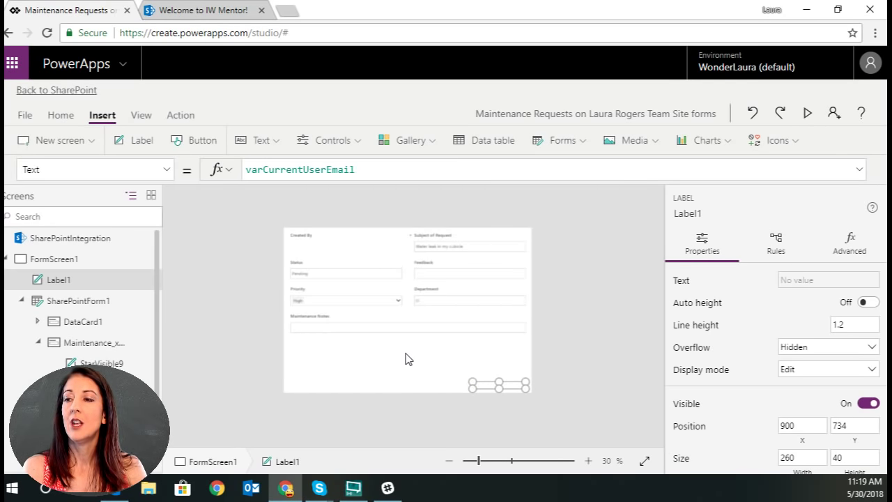
- Save the form, publish it to SharePoint, and go back to the Maintenance Requests list
left_click(25, 115)
left_click(182, 277)
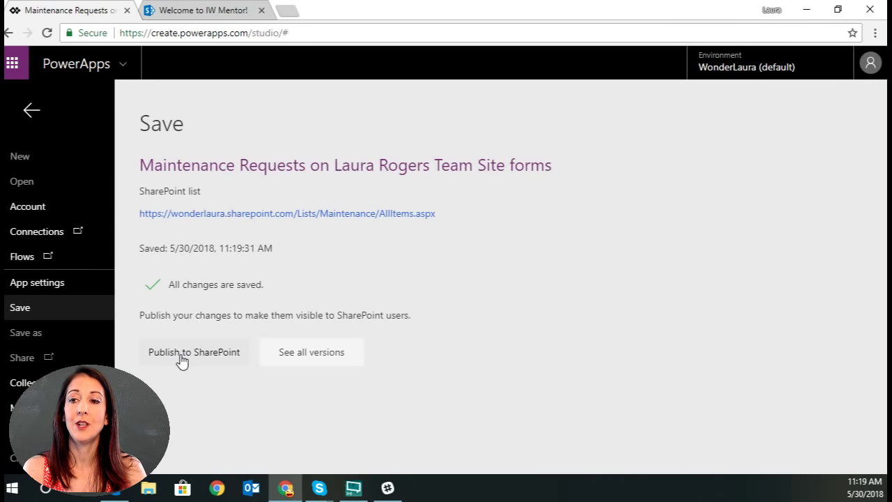
left_click(181, 359)
left_click(537, 303)
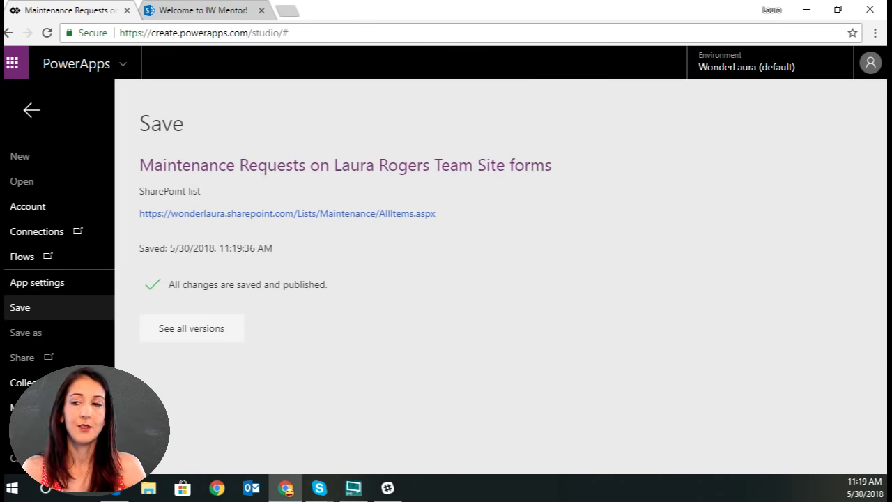
left_click(32, 109)
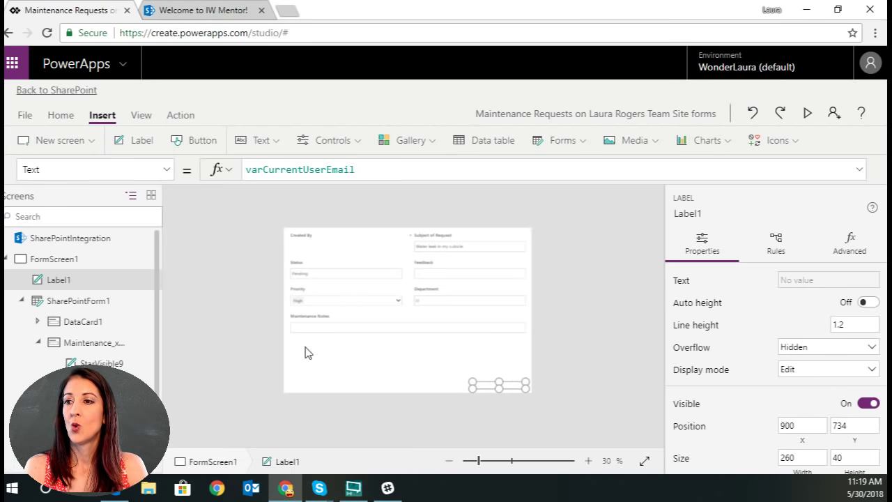
left_click(58, 95)
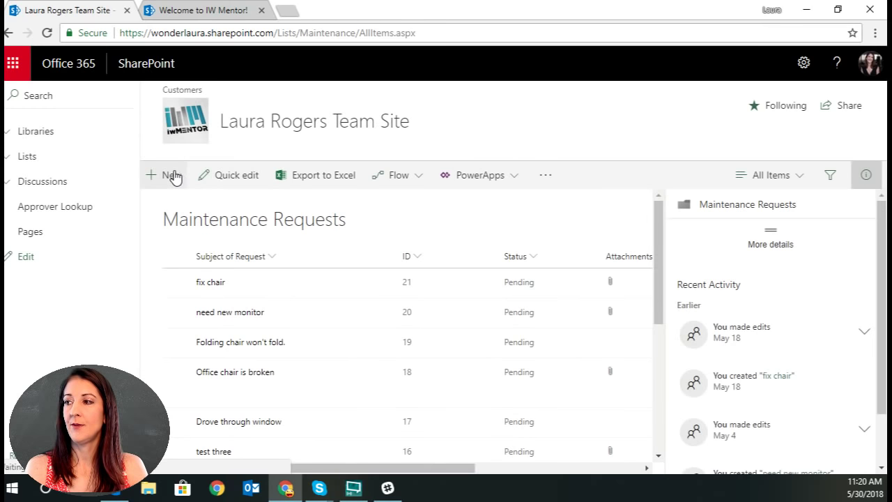
- Create a new maintenance request with the Subject of Request "fix my window pane"
left_click(175, 177)
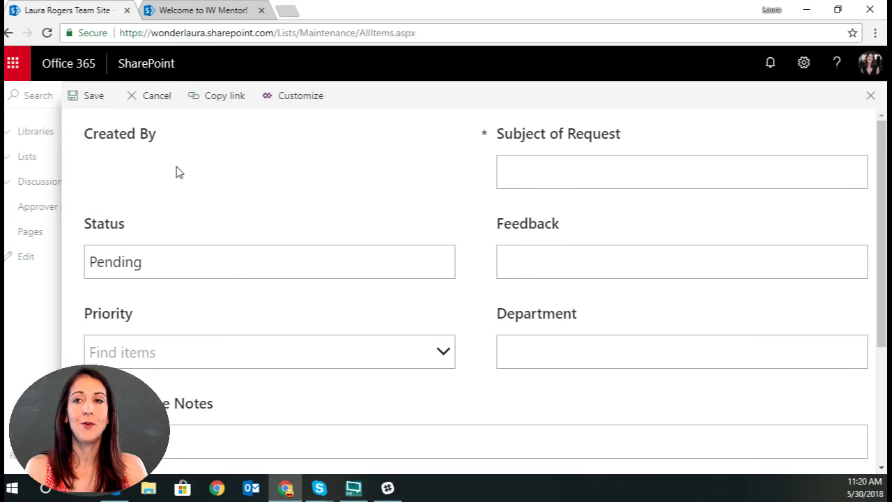
left_click(562, 169)
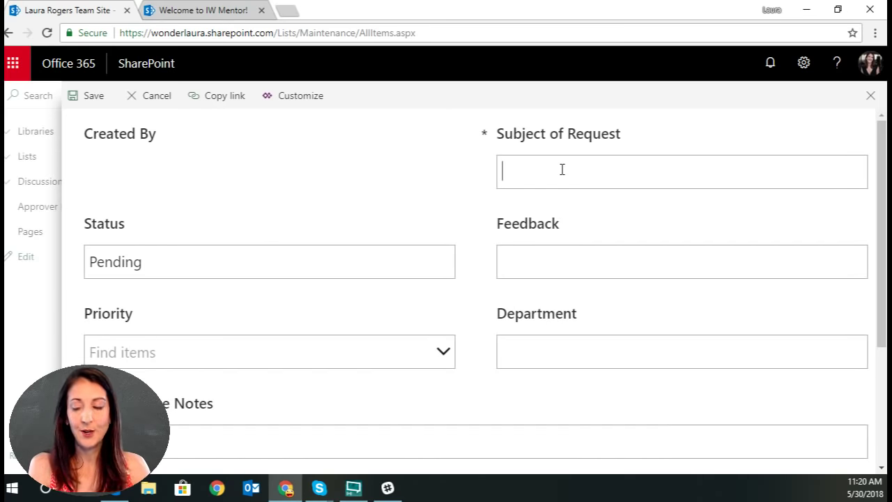
type("fi")
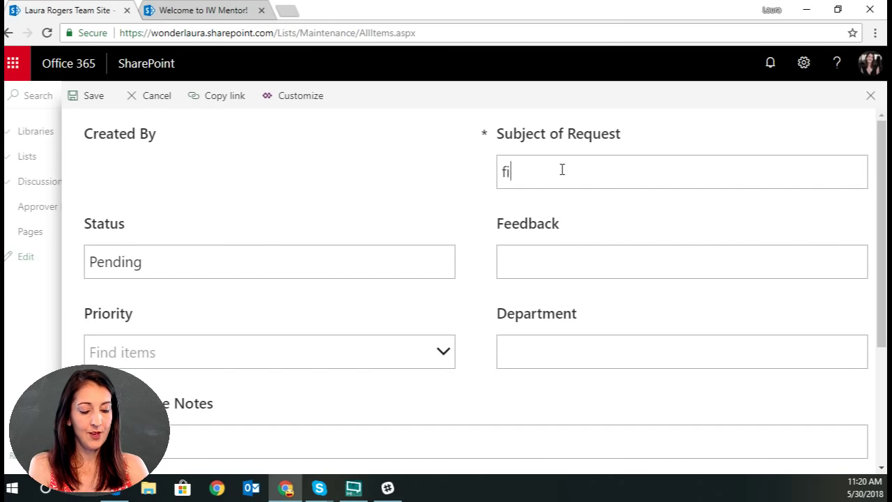
type("x my ")
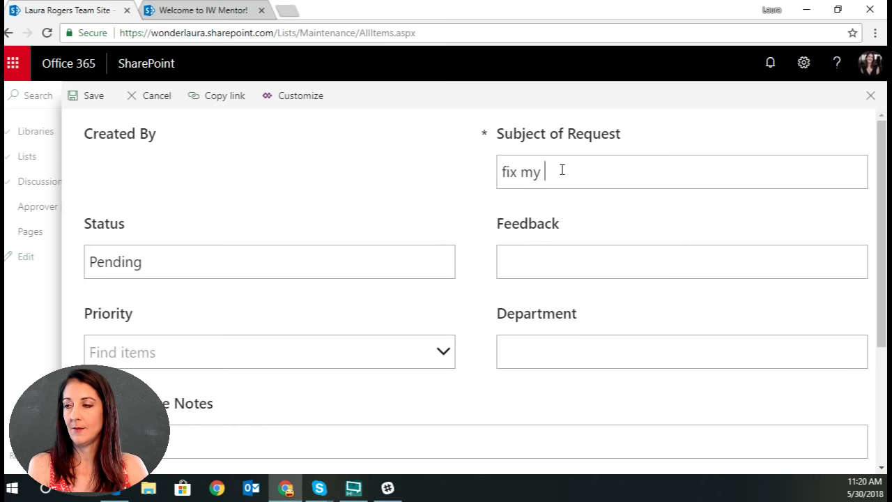
type("w")
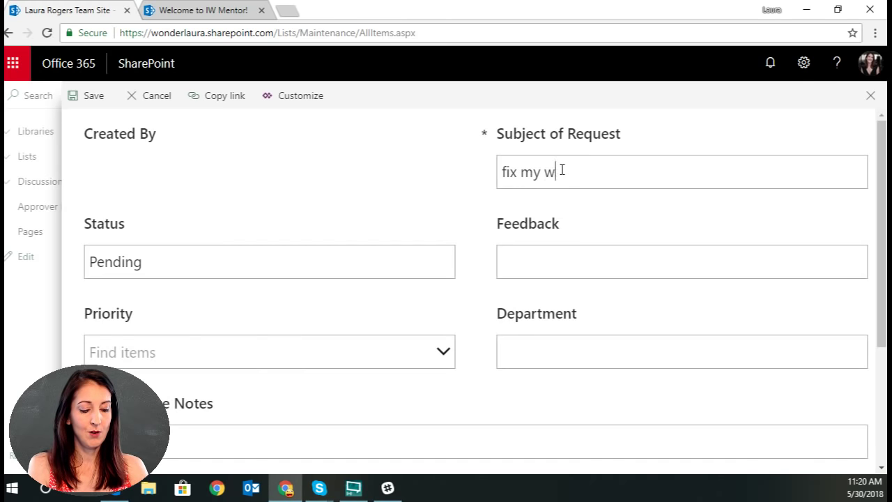
type("indow pane")
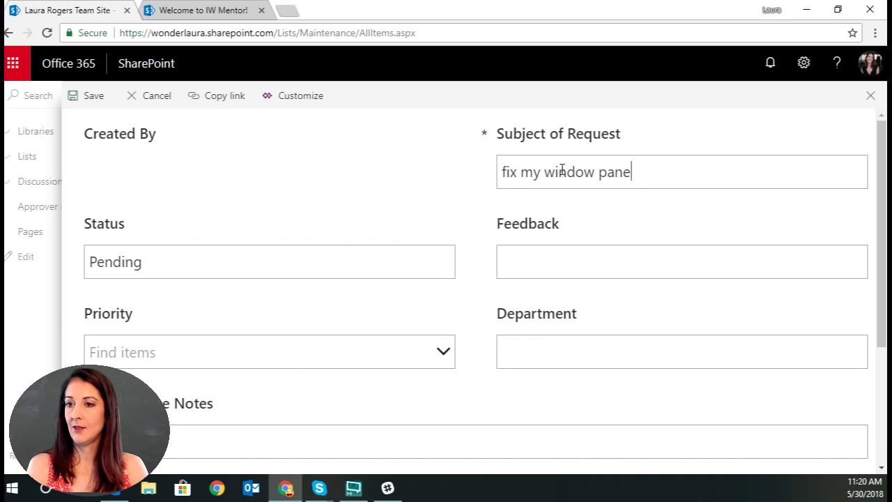
- Set the new request's Department to IT and its Priority to High
left_click(326, 265)
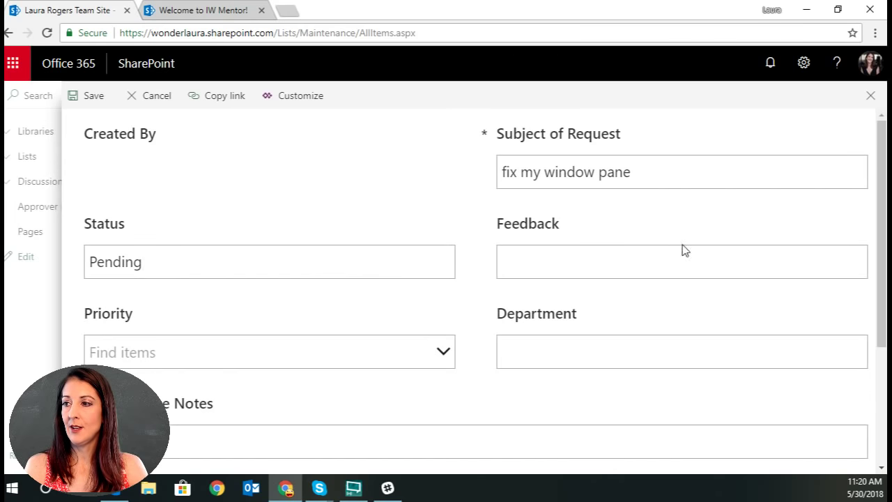
left_click(731, 349)
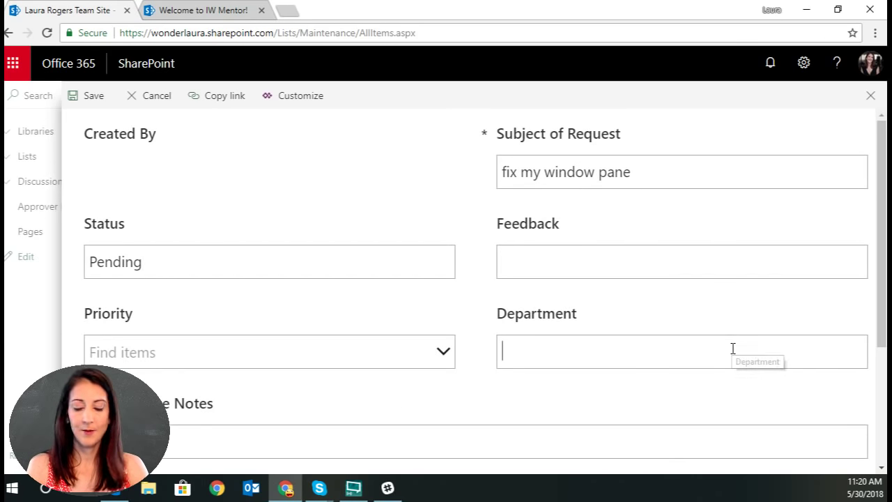
type("IT")
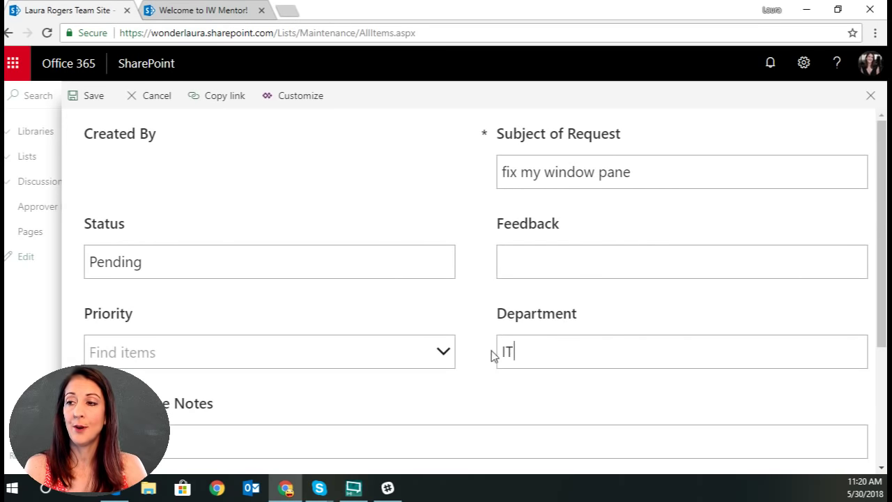
left_click(452, 354)
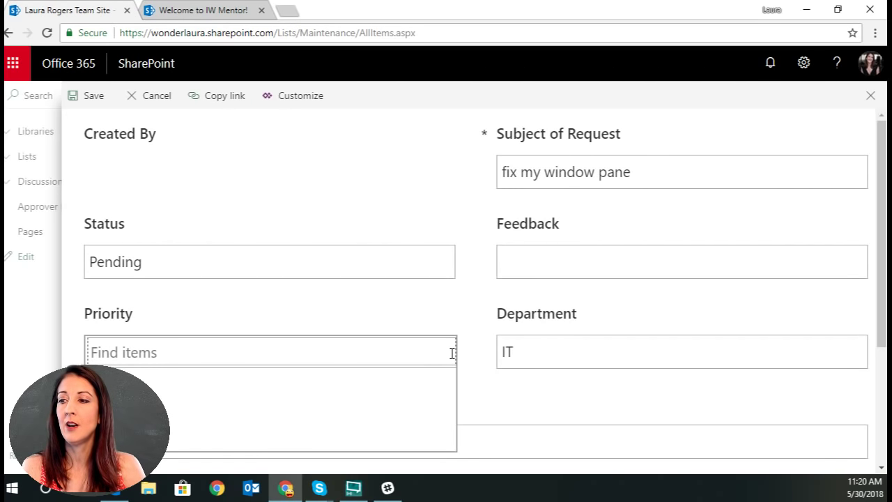
left_click(285, 397)
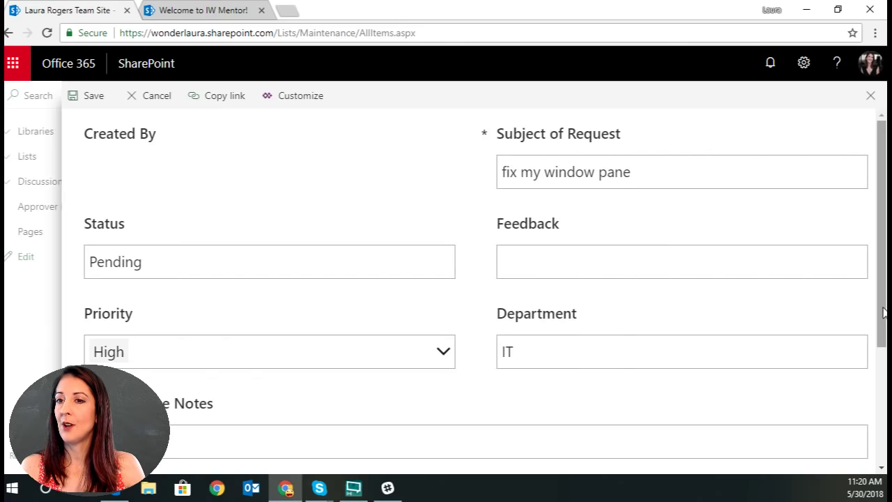
- Check the current user's email label at the bottom of the form and save the new request
left_click_drag(883, 311, 882, 428)
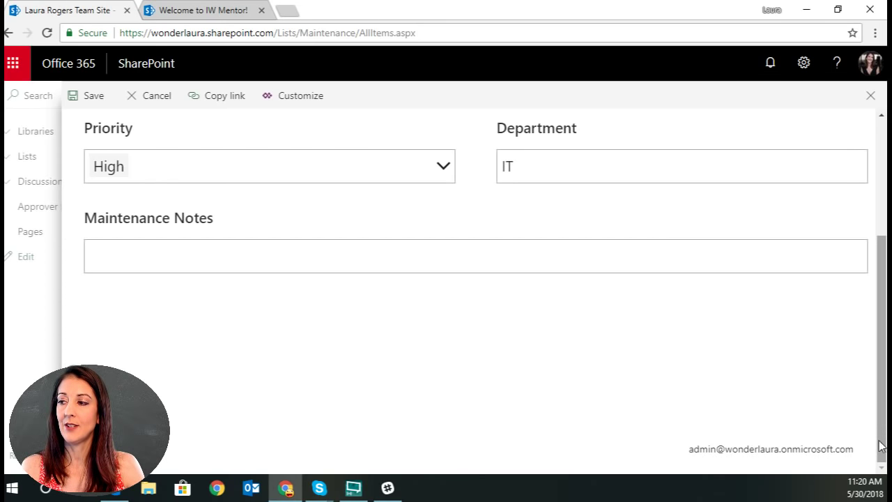
scroll(884, 450, "up", 2)
scroll(528, 175, "up", 1)
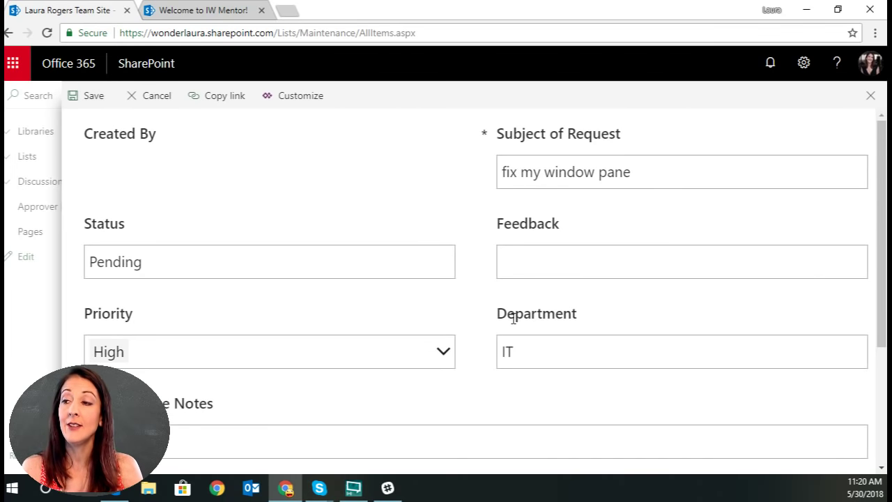
scroll(520, 325, "down", 3)
scroll(519, 325, "up", 3)
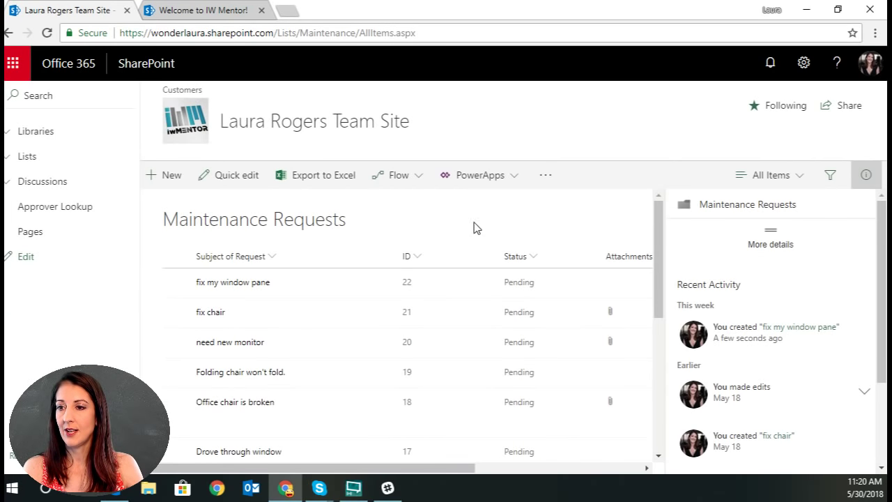
- View the saved "fix my window pane" request, close it, and reopen the list's form for customization in PowerApps
left_click(242, 284)
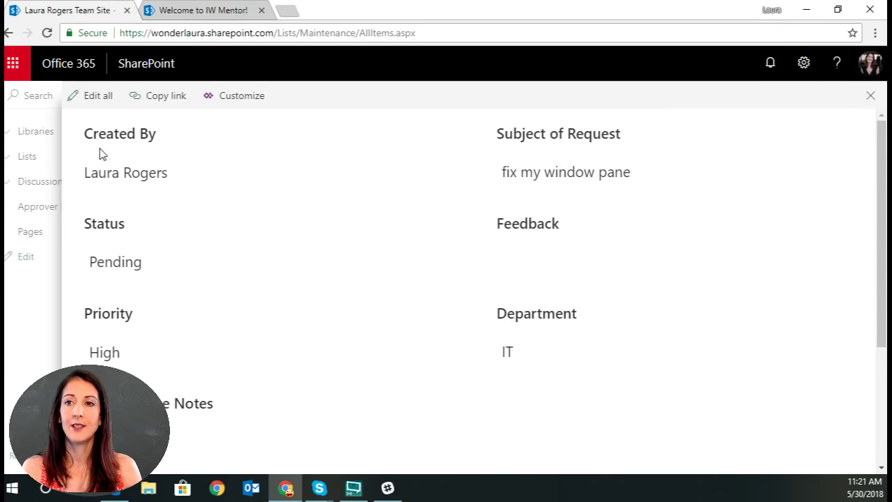
left_click(869, 96)
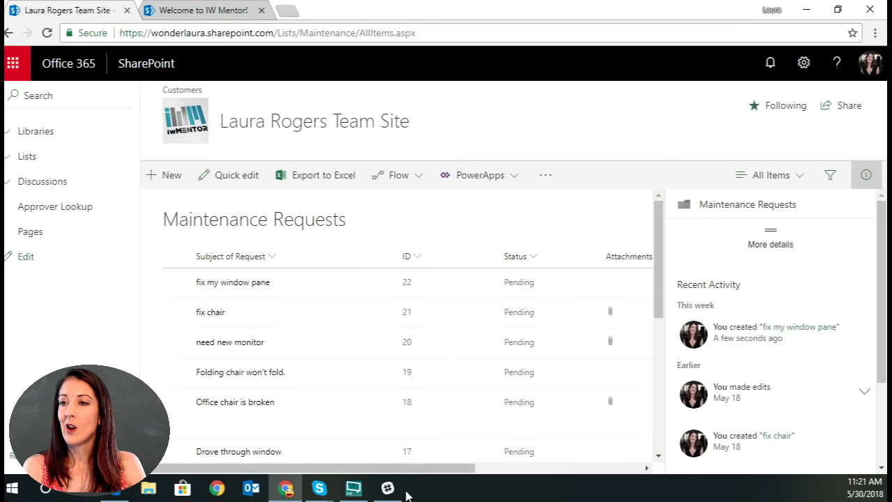
left_click(493, 177)
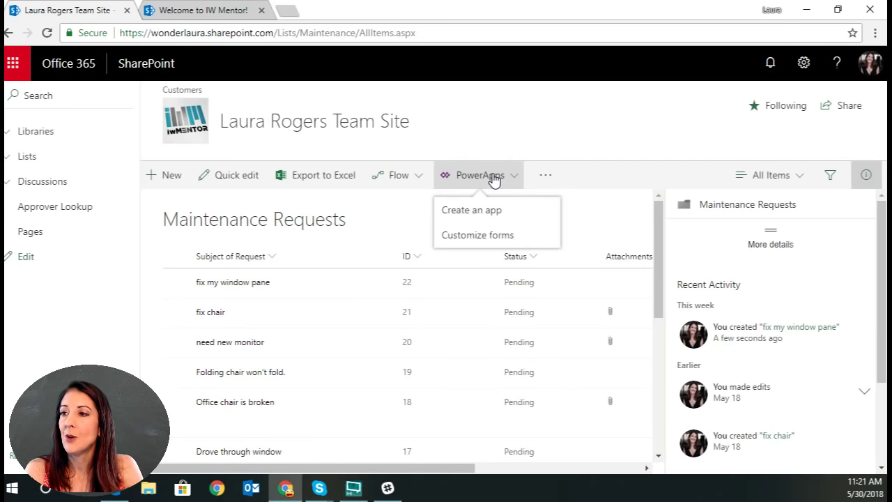
left_click(496, 237)
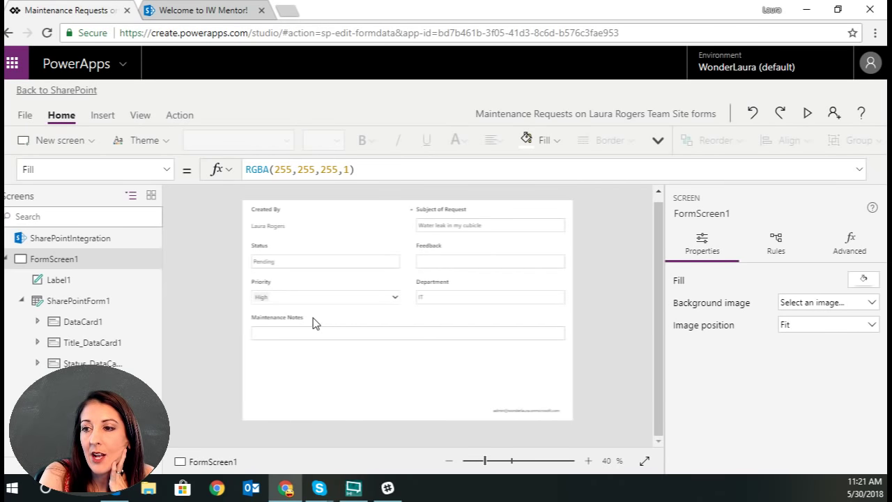
- Select the Maintenance Notes card and look through its properties for Visible
left_click(296, 321)
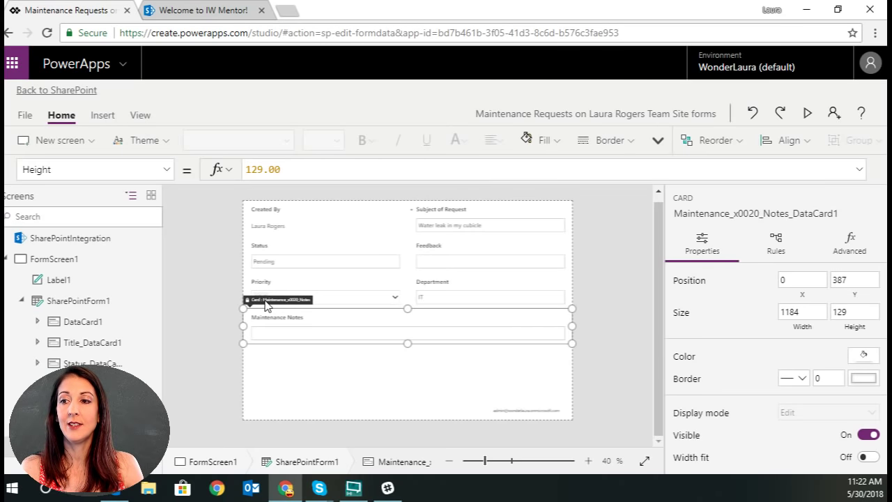
left_click(167, 169)
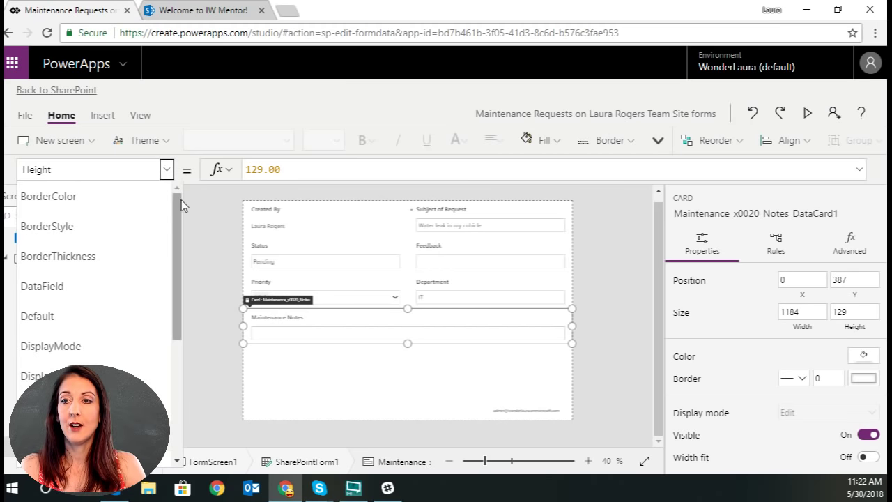
left_click_drag(176, 205, 177, 332)
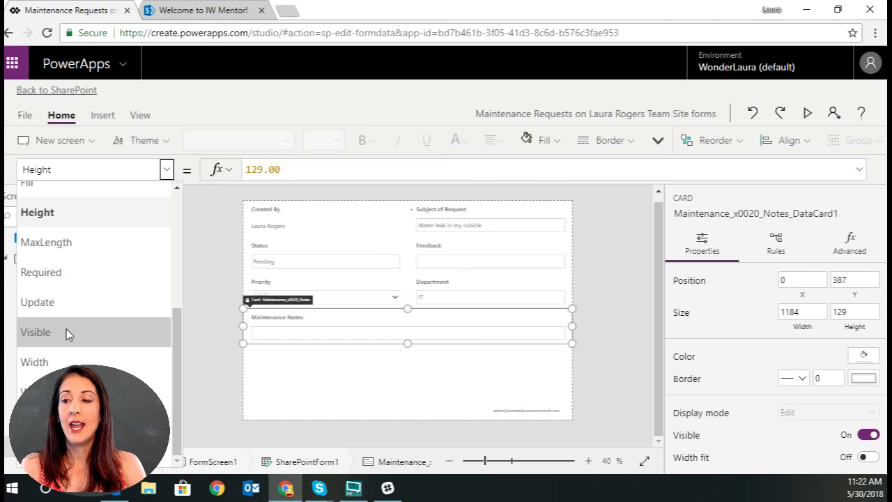
left_click(167, 169)
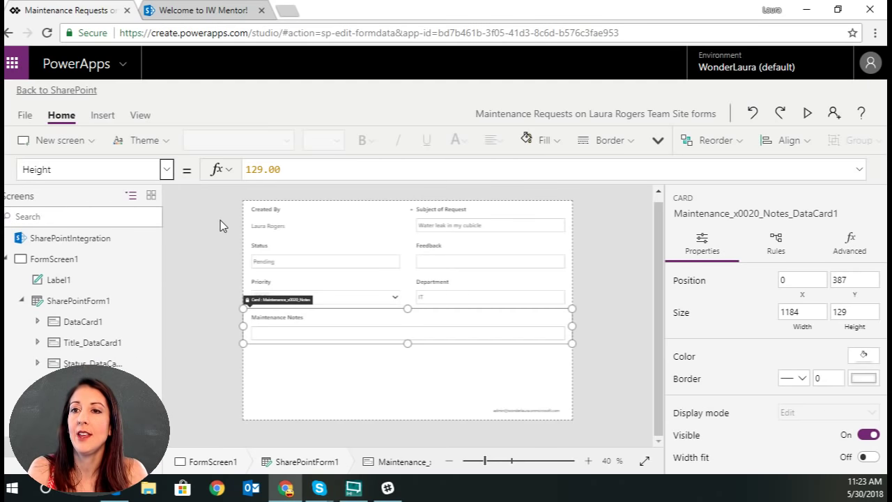
- Start a ClearCollect formula in FormScreen1's OnVisible property, naming the collection colAdmin
left_click(78, 259)
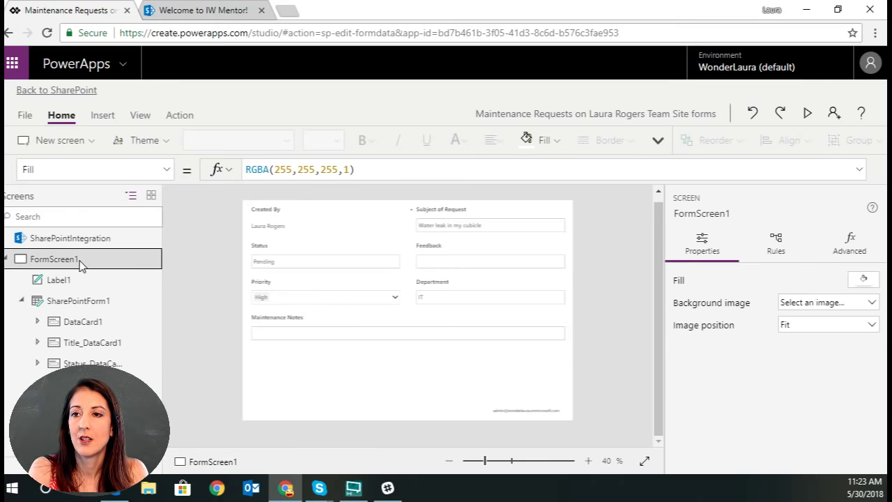
left_click(168, 170)
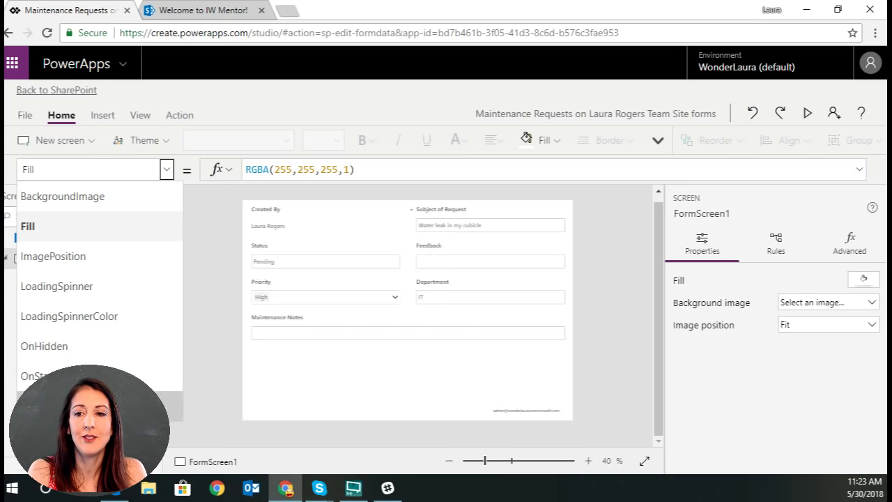
left_click(167, 405)
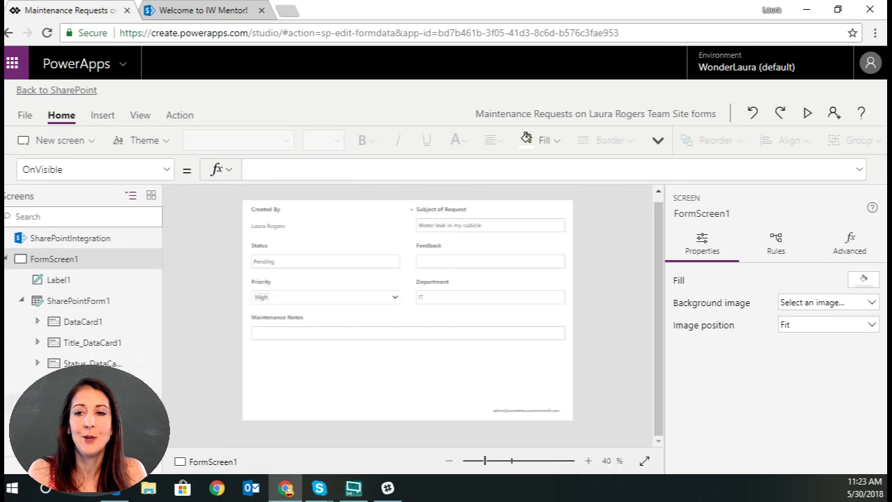
left_click(315, 172)
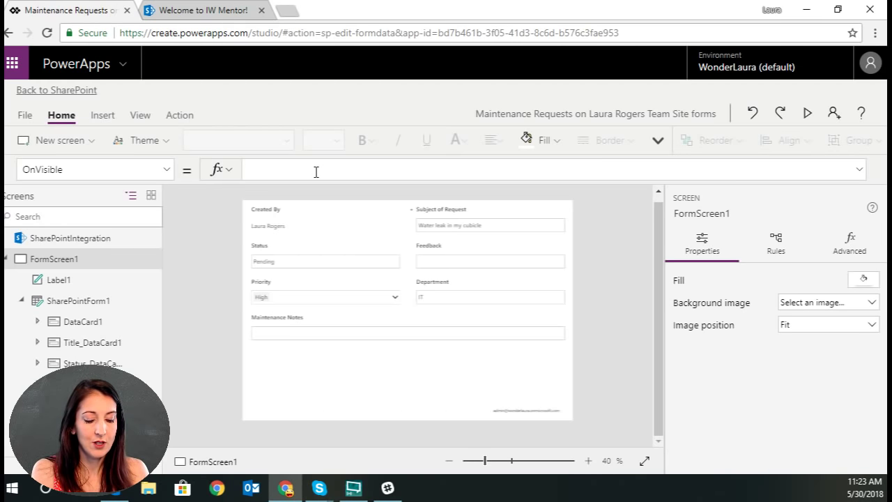
type("clea")
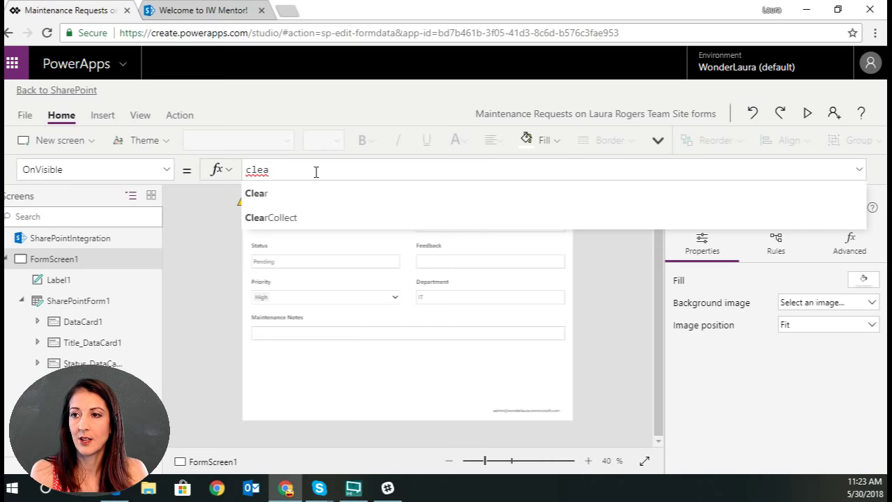
left_click(333, 222)
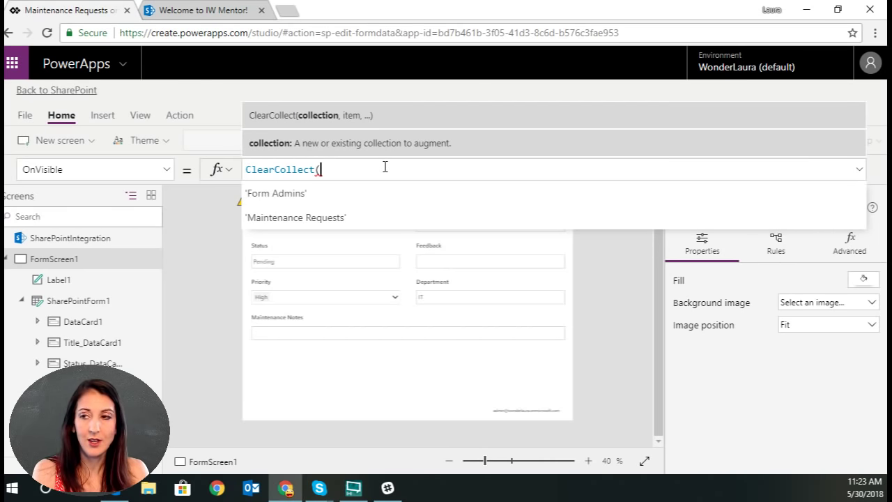
type("col")
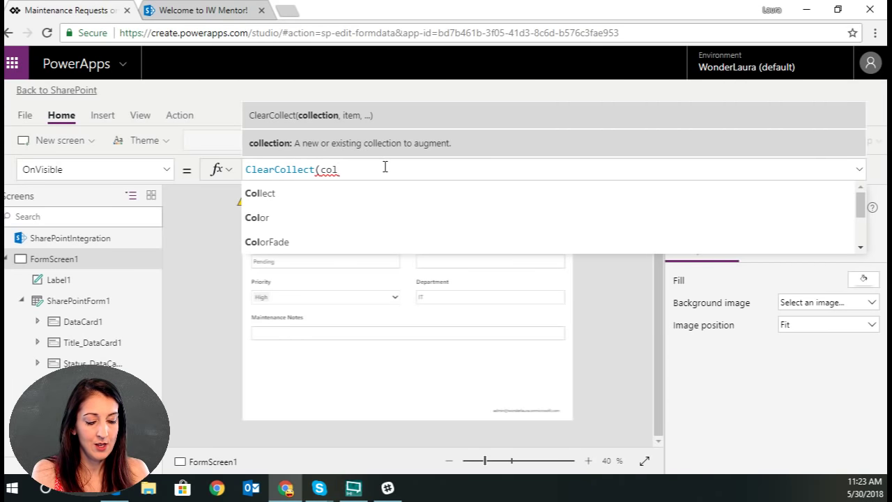
type("Admi")
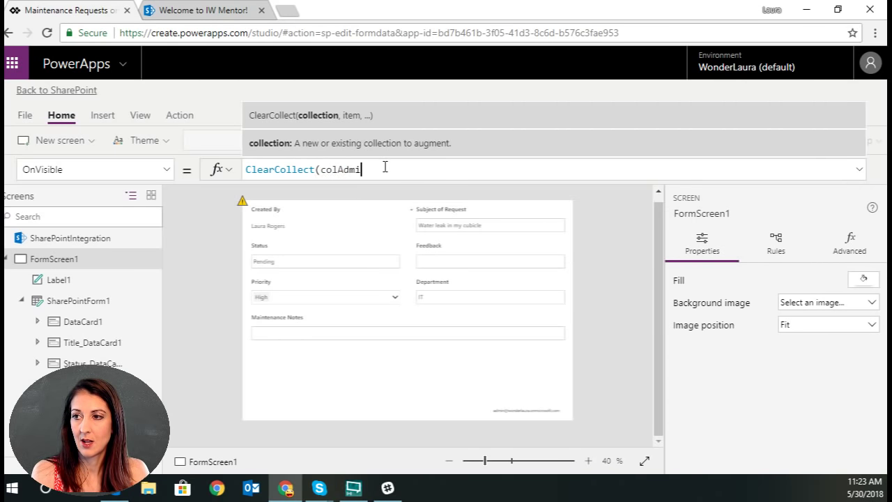
type("n")
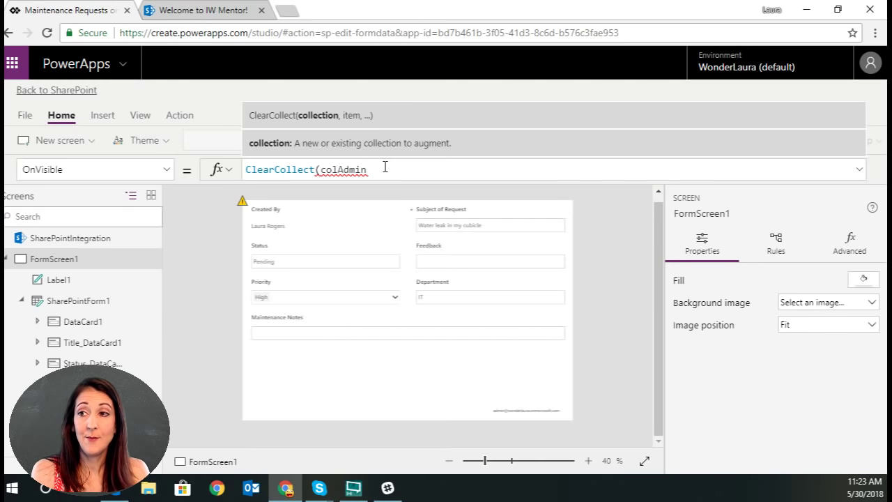
type(",")
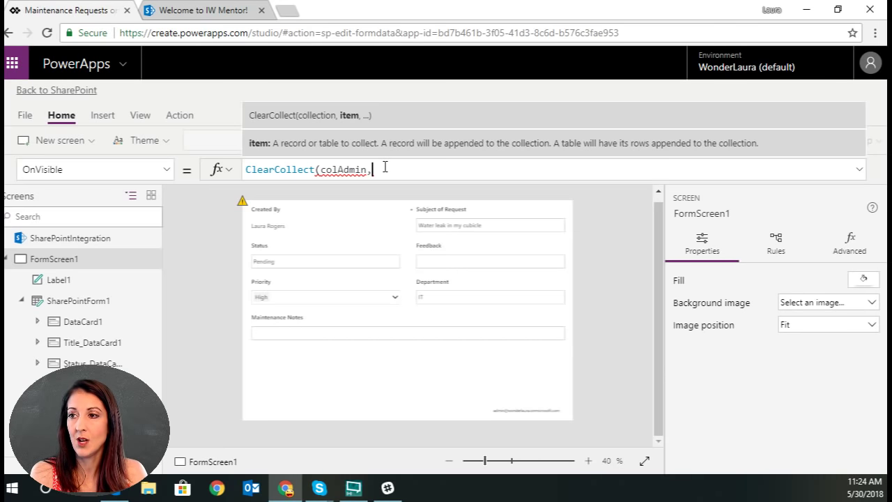
- Add a LookUp on the 'Form Admins' list as the item for ClearCollect to collect
type("loo")
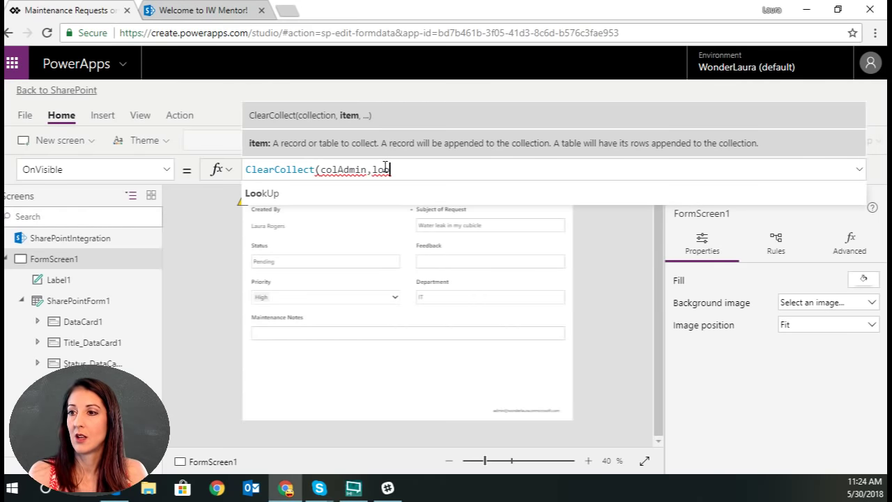
left_click(380, 196)
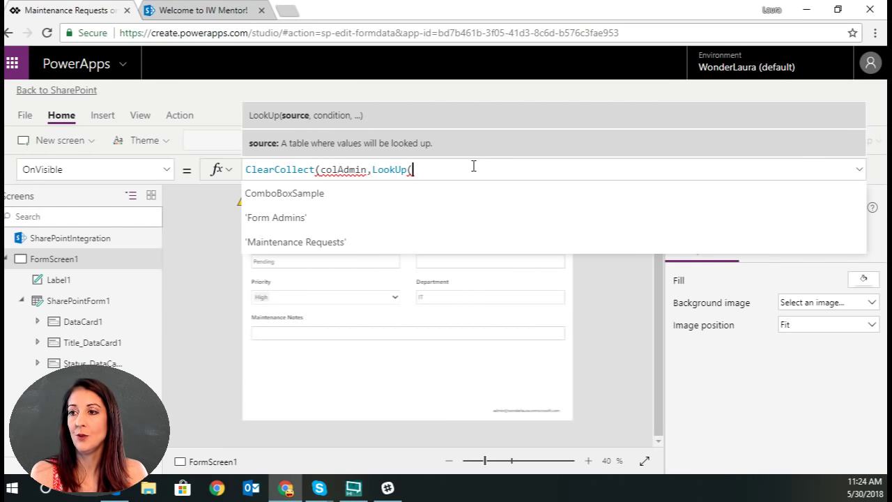
left_click(345, 219)
type(",")
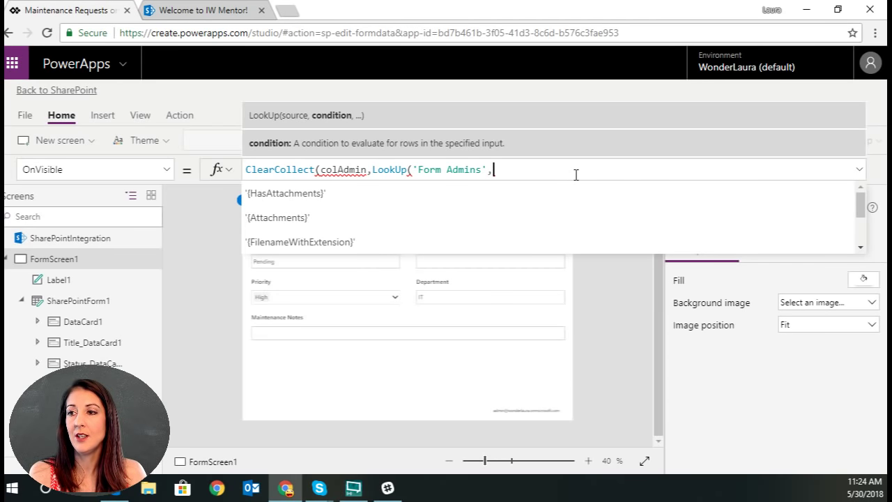
- Set the LookUp condition to Admin_x0020_Name.Email=varCurrentUserEmail
scroll(540, 203, "down", 4)
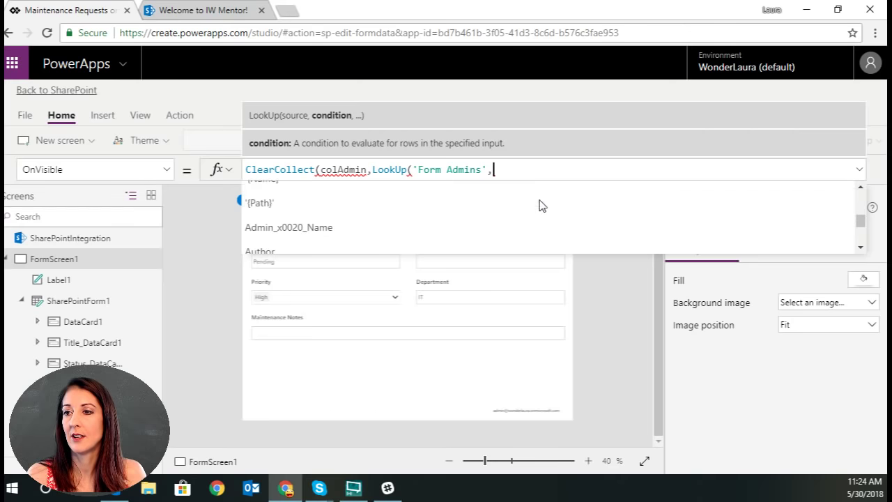
scroll(540, 204, "down", 2)
scroll(369, 219, "up", 3)
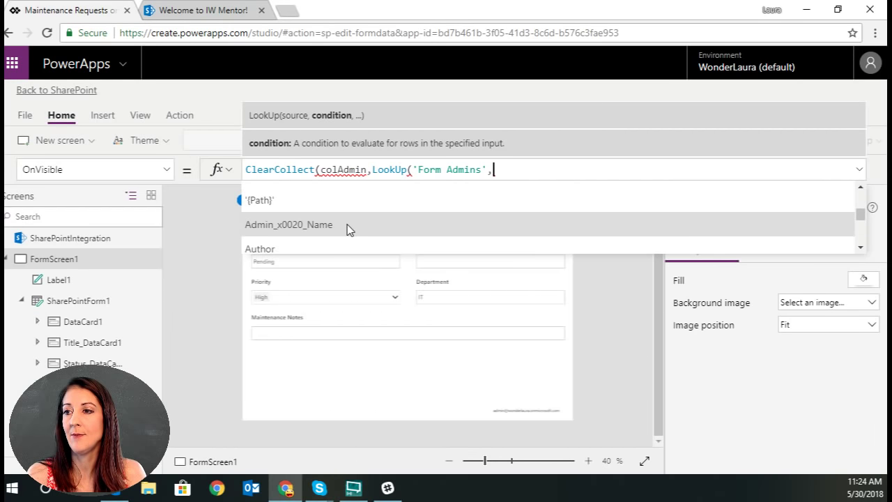
left_click(349, 230)
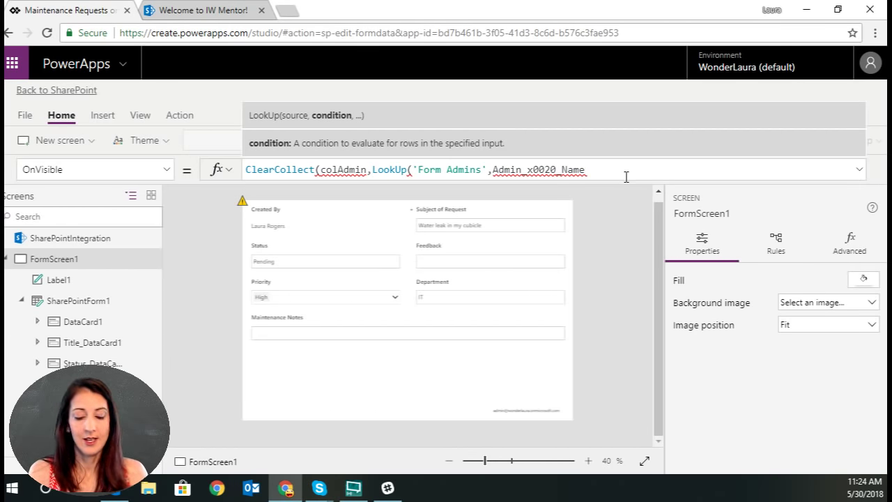
type(".")
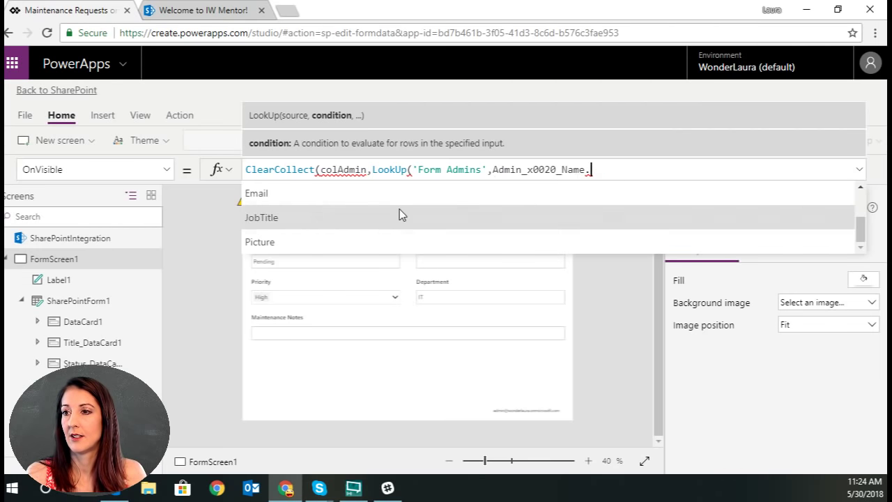
left_click(378, 197)
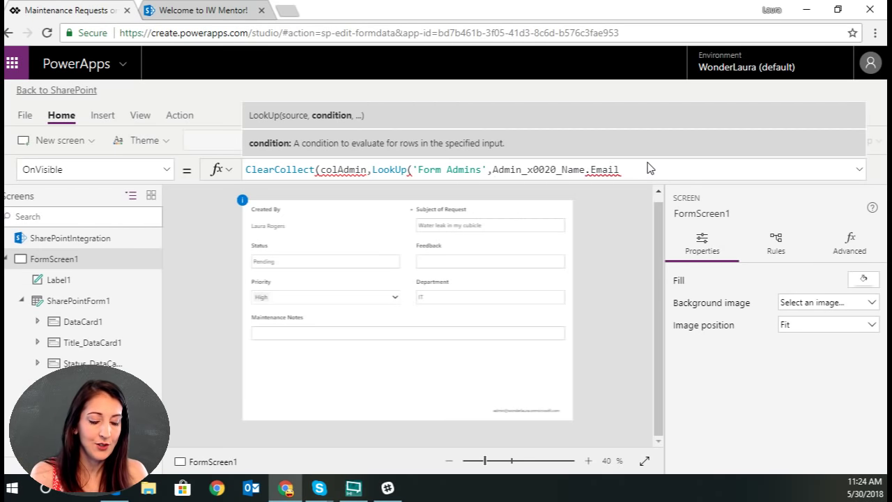
type("=")
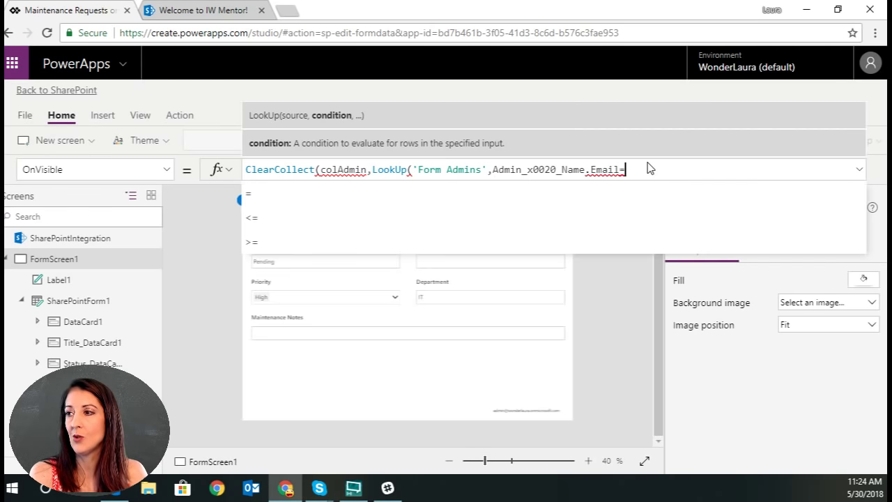
type("var")
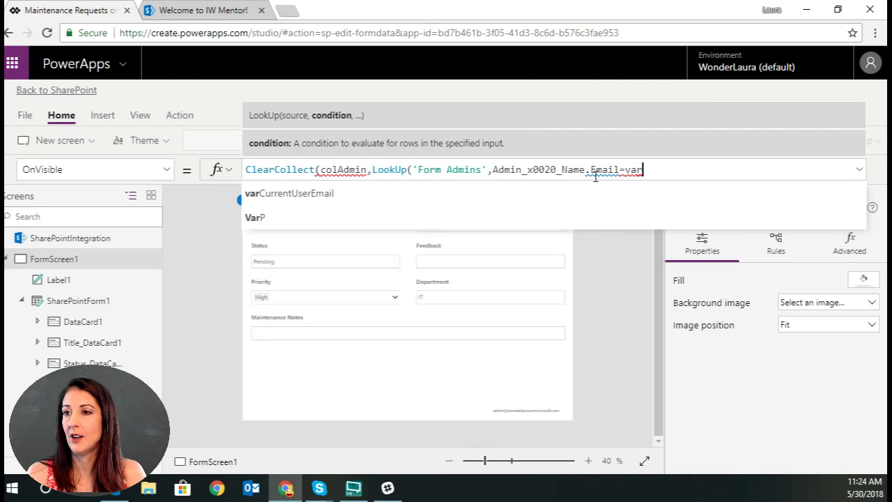
left_click(389, 193)
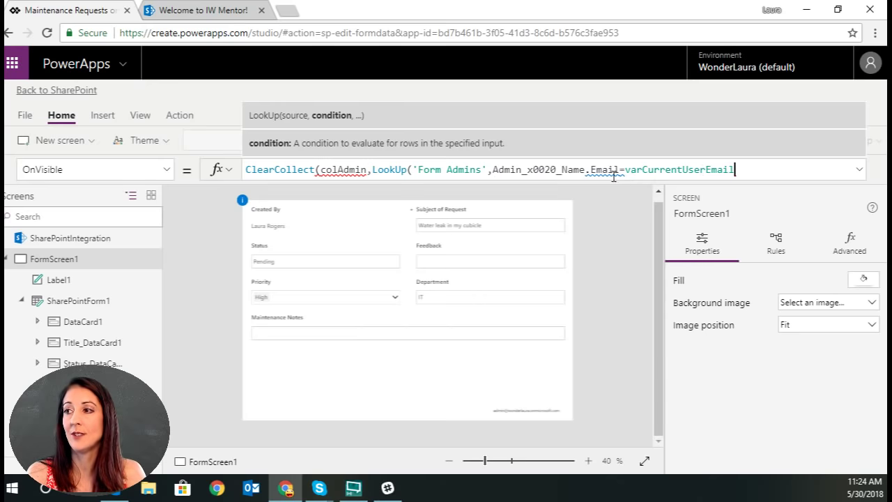
- Delete the whole LookUp expression from the ClearCollect formula
mouse_move(603, 172)
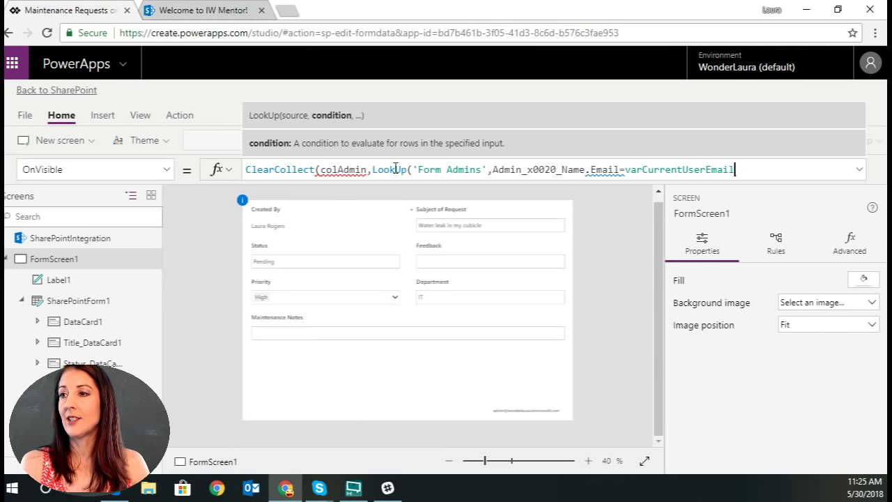
left_click_drag(374, 170, 585, 169)
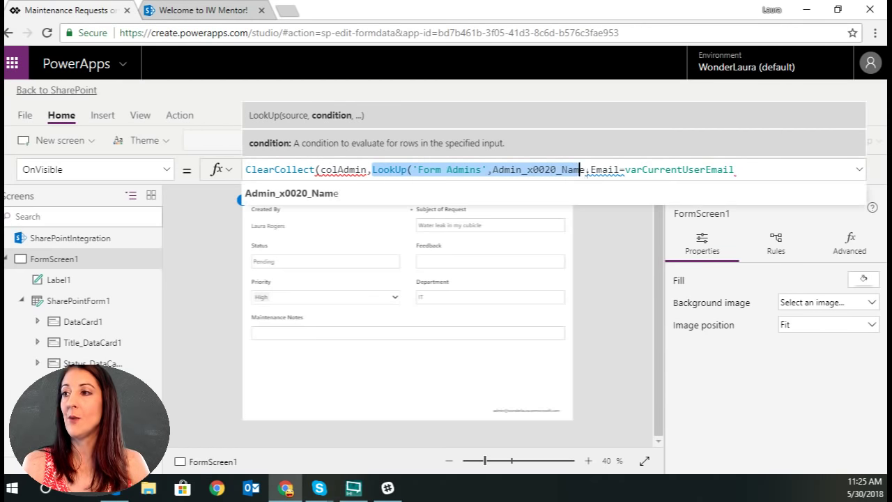
left_click(375, 170)
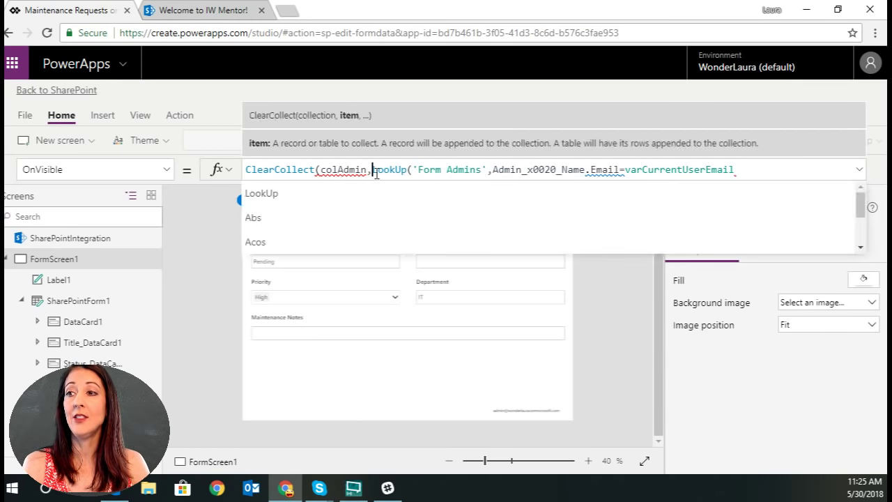
left_click_drag(376, 171, 738, 171)
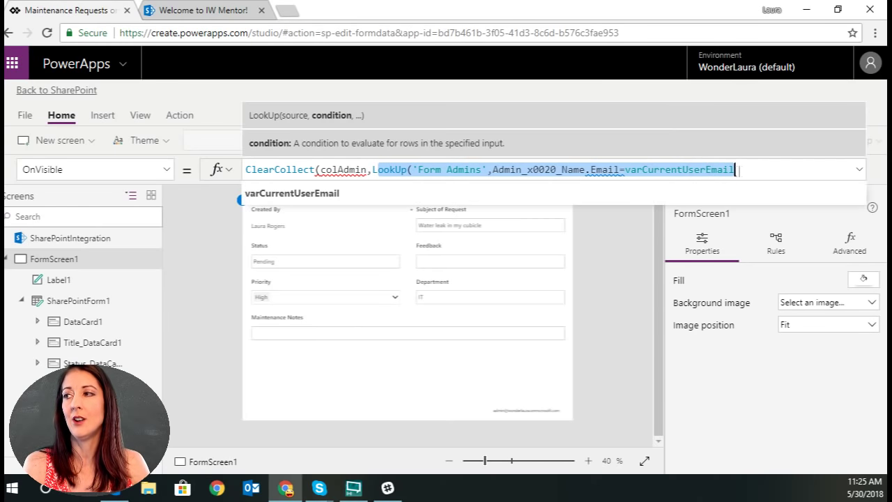
key("BackSpace")
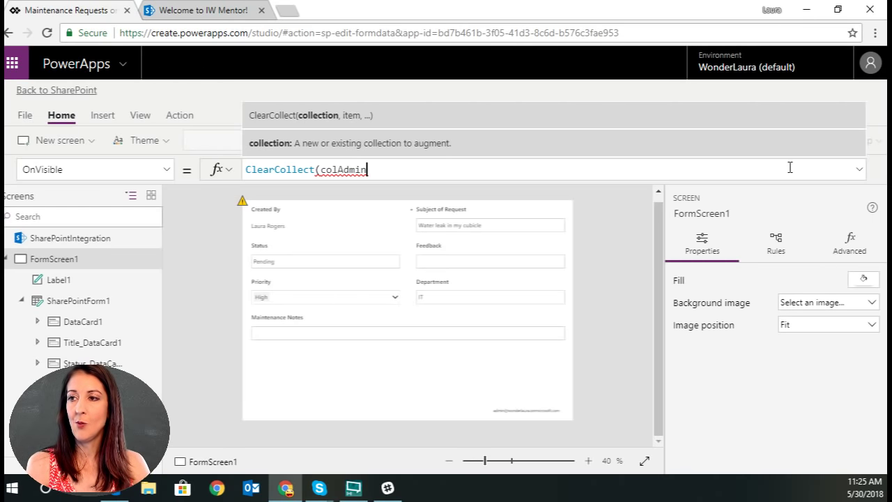
- Complete the OnVisible formula as ClearCollect(colAdmin,'Form Admins') so the whole list is collected
type("f")
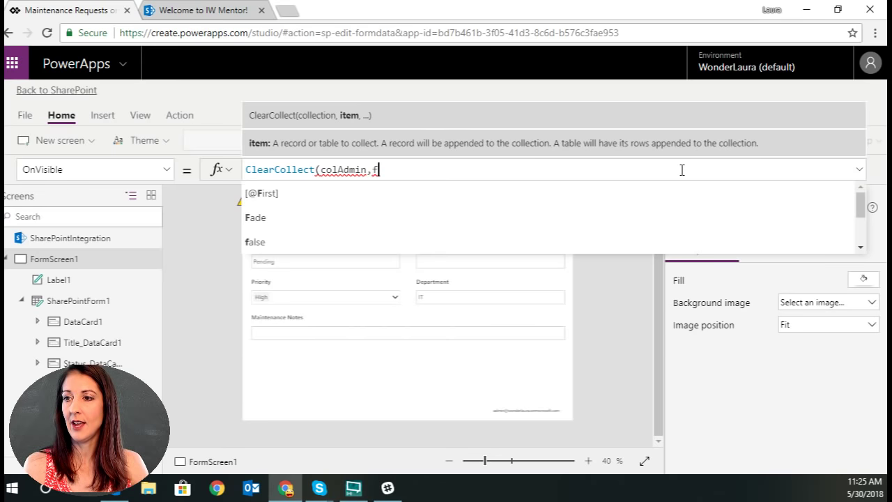
type("rorm")
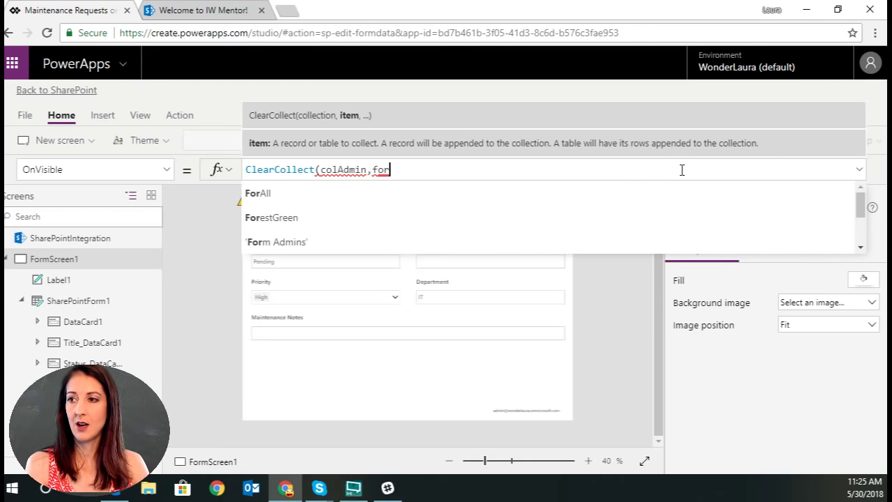
left_click(596, 197)
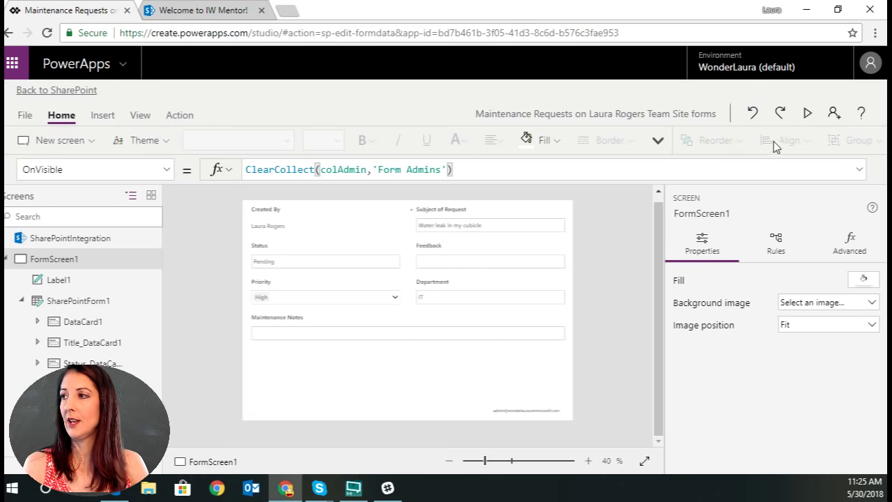
- Run and close the form preview, and examine the contents of the colAdmin collection
left_click(807, 113)
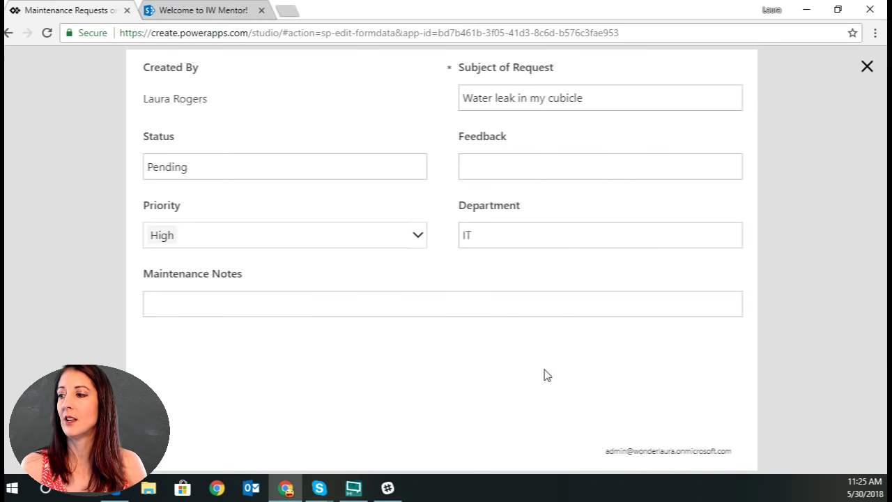
left_click(867, 68)
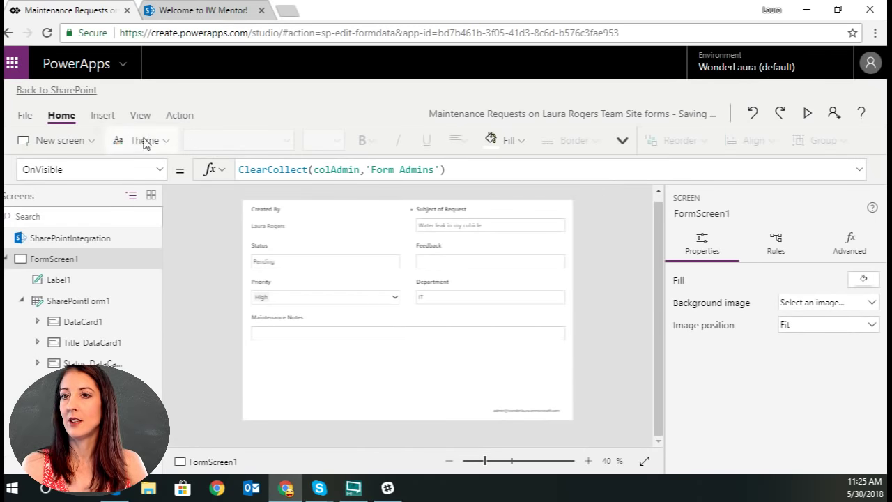
left_click(139, 115)
left_click(222, 141)
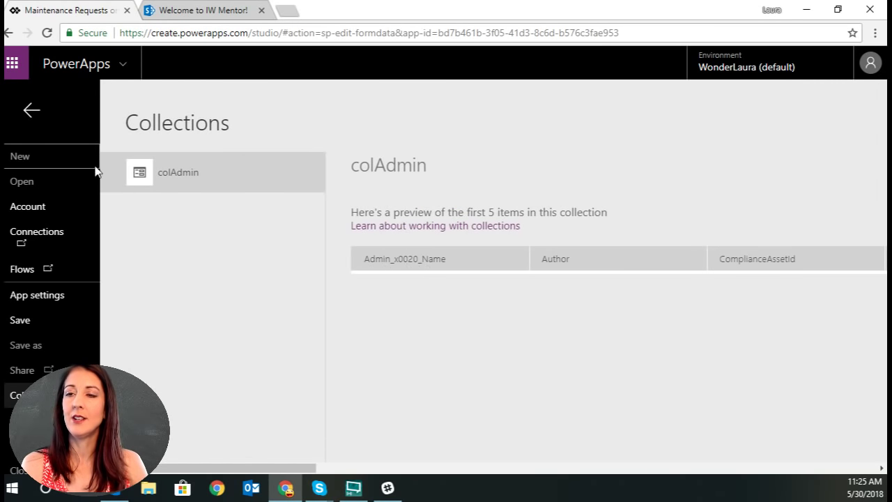
left_click(30, 111)
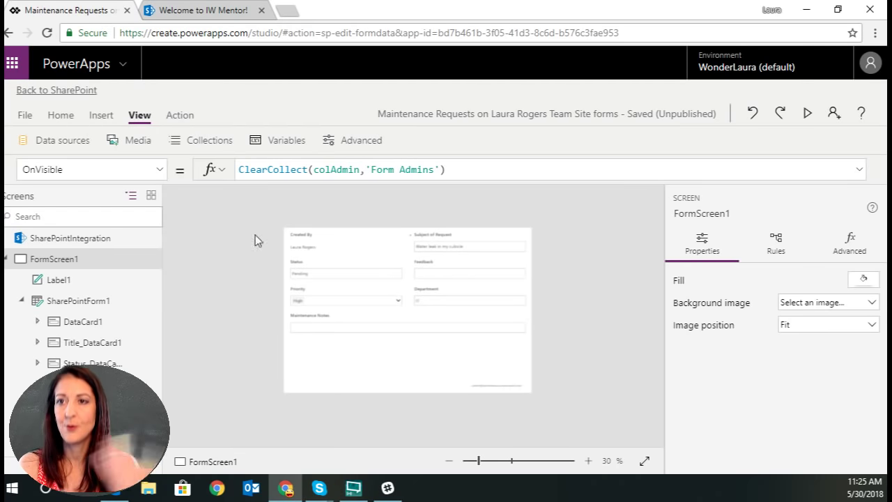
- Insert a button on FormScreen1 and place it below the Maintenance Notes field at about X 414, Y 644
left_click(102, 115)
left_click(193, 142)
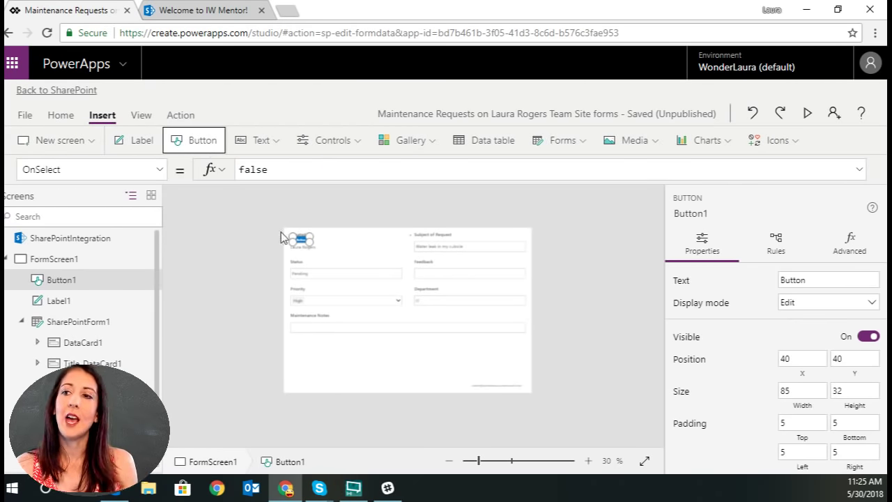
left_click_drag(303, 238, 398, 382)
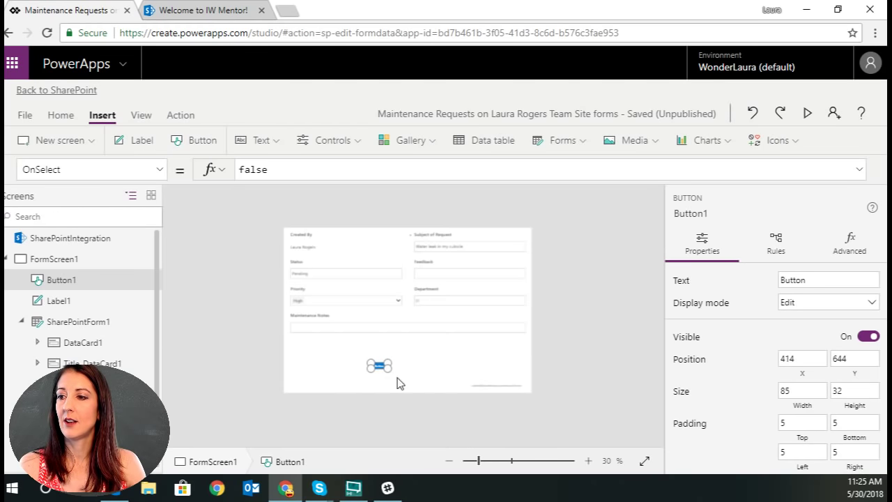
- Copy FormScreen1's OnVisible formula ClearCollect(colAdmin,'Form Admins') into the OnSelect property of Button1, replacing false
left_click(588, 461)
left_click(588, 461)
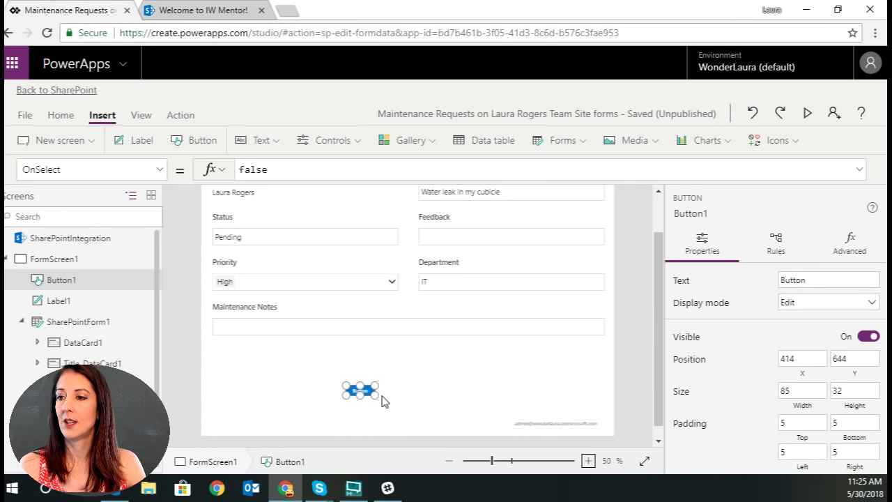
left_click(284, 169)
double_click(276, 169)
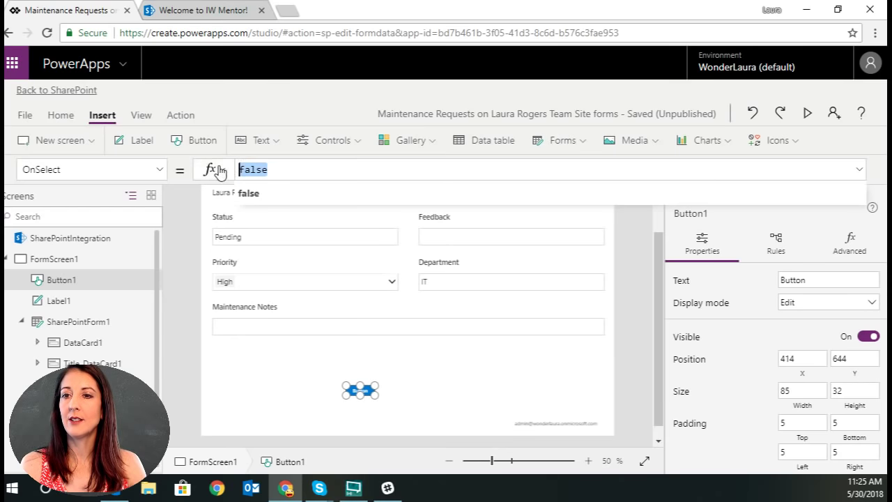
left_click(90, 259)
left_click_drag(484, 172, 206, 174)
key("ctrl+c")
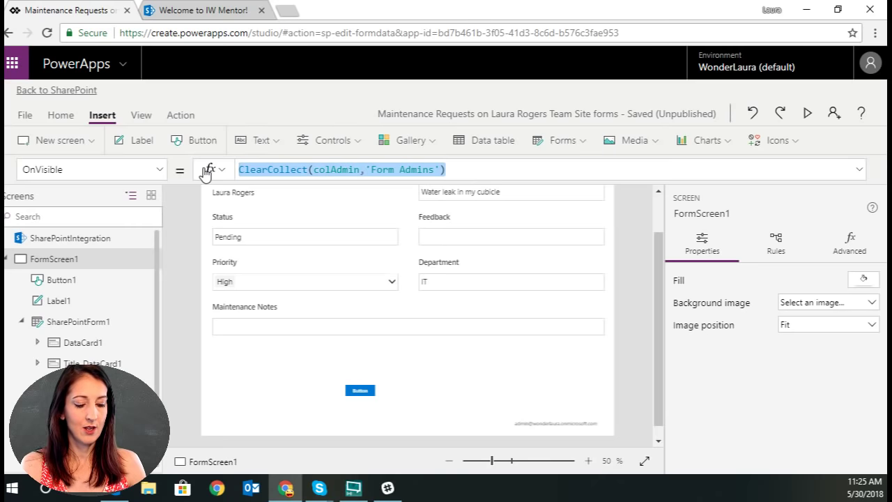
left_click(363, 394)
left_click_drag(303, 169, 221, 172)
key("ctrl+v")
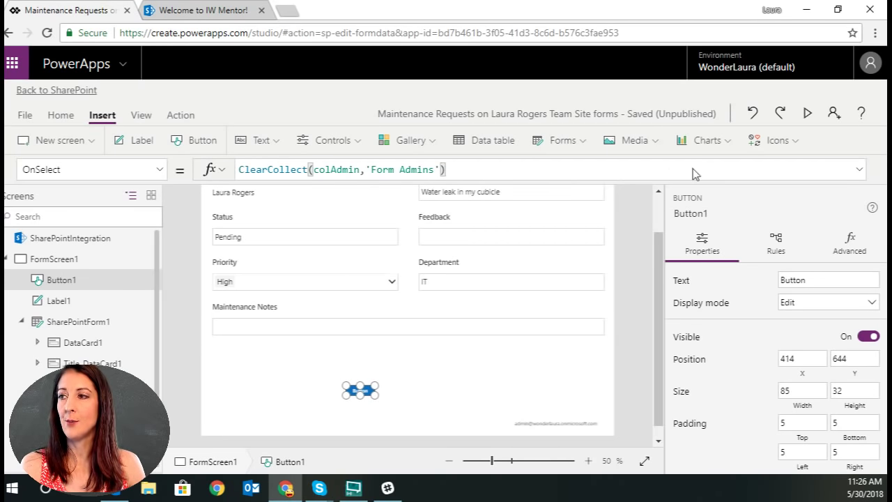
- Preview the form, run the new button once to fill colAdmin, and close the preview
left_click(807, 113)
left_click(365, 402)
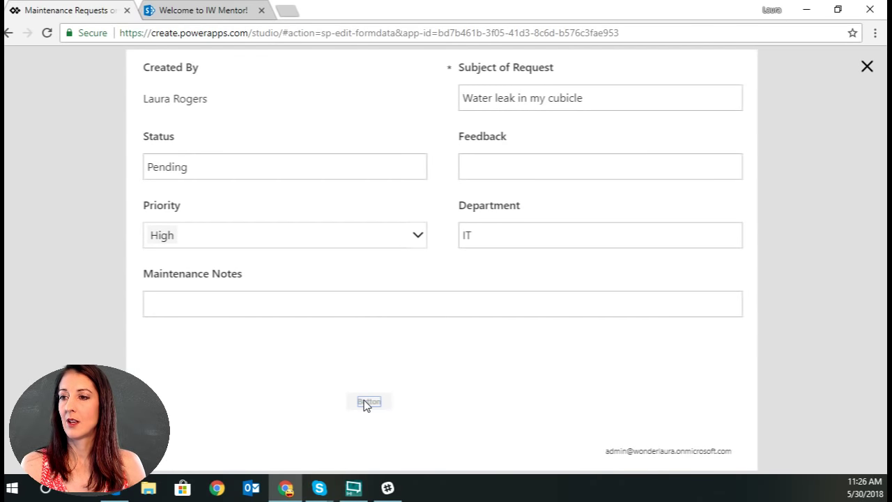
left_click(867, 68)
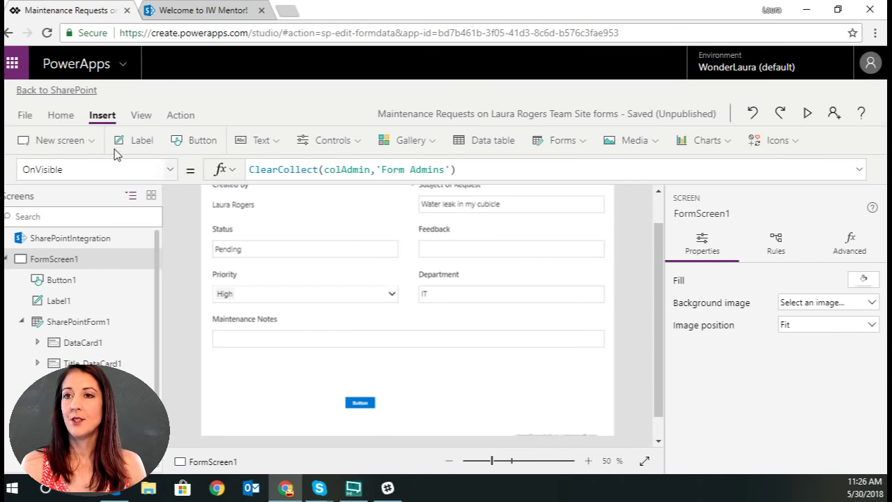
- Examine the colAdmin collection, including the nested Admin_x0020_Name record of the first item, and return to the form
left_click(138, 117)
left_click(197, 138)
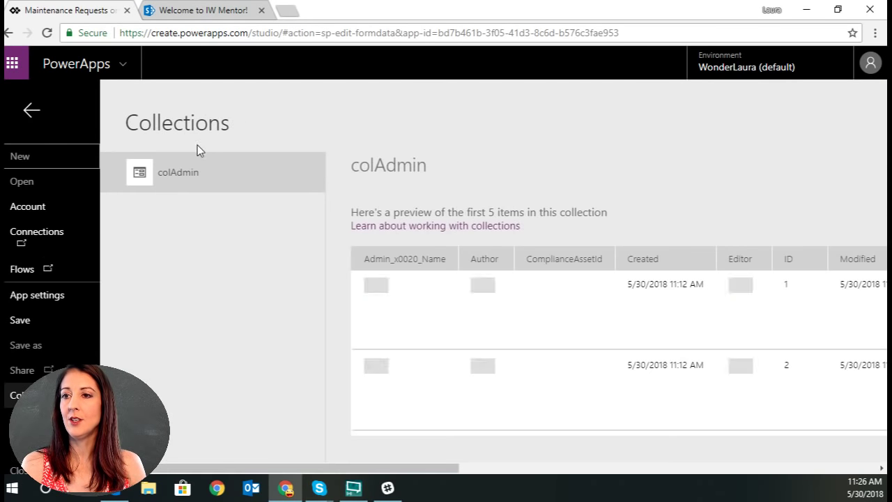
mouse_move(448, 468)
left_mouse_down()
mouse_move(810, 462)
mouse_move(699, 478)
mouse_move(456, 478)
left_mouse_up()
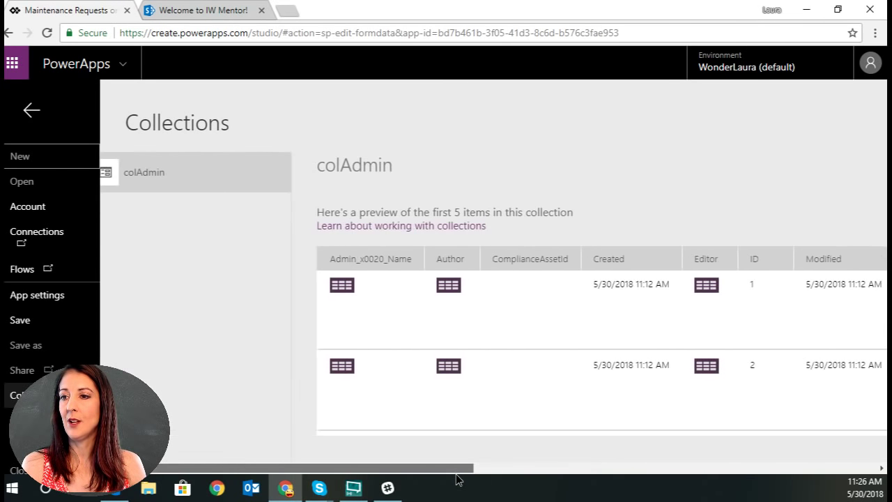
left_click(340, 285)
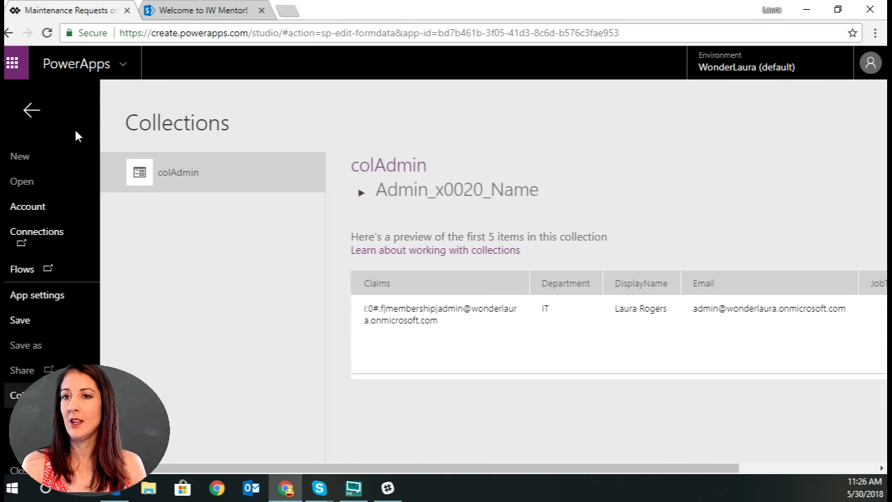
left_click(196, 180)
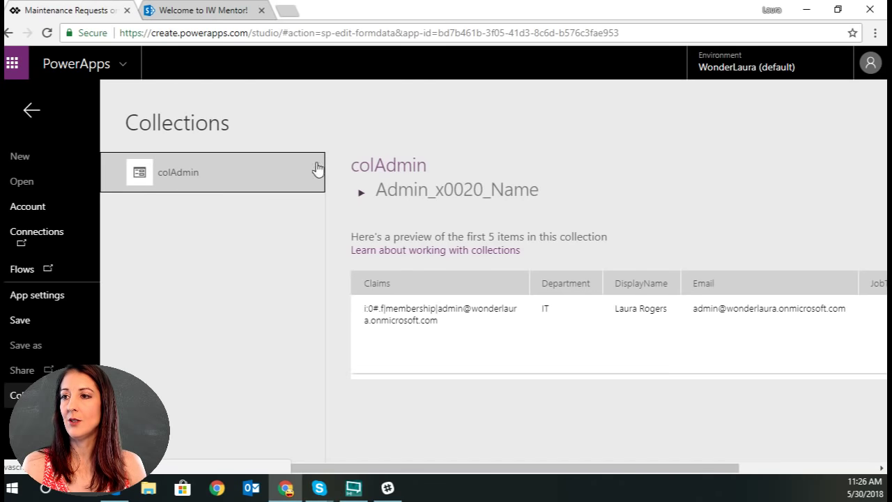
left_click(31, 111)
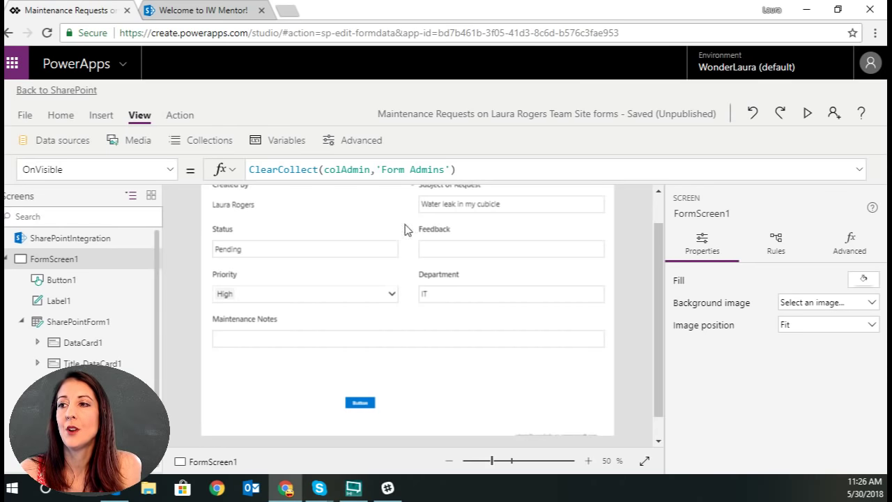
left_click(274, 322)
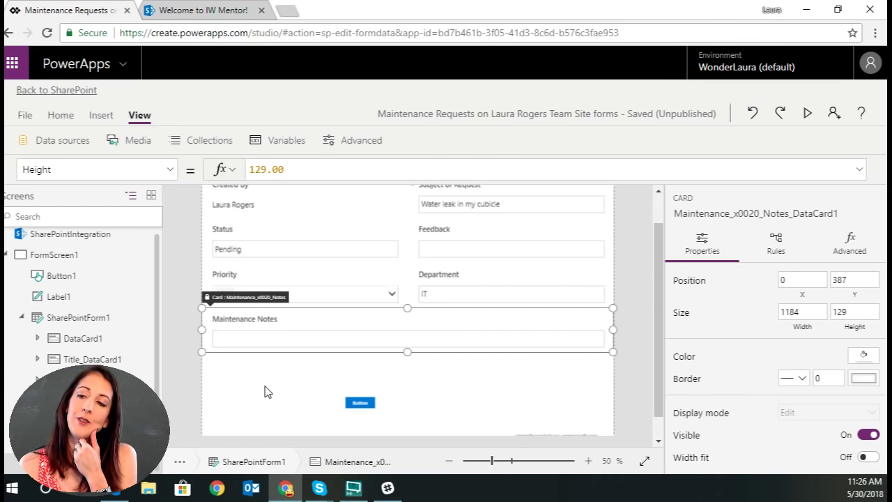
left_click(84, 258)
left_click(360, 403)
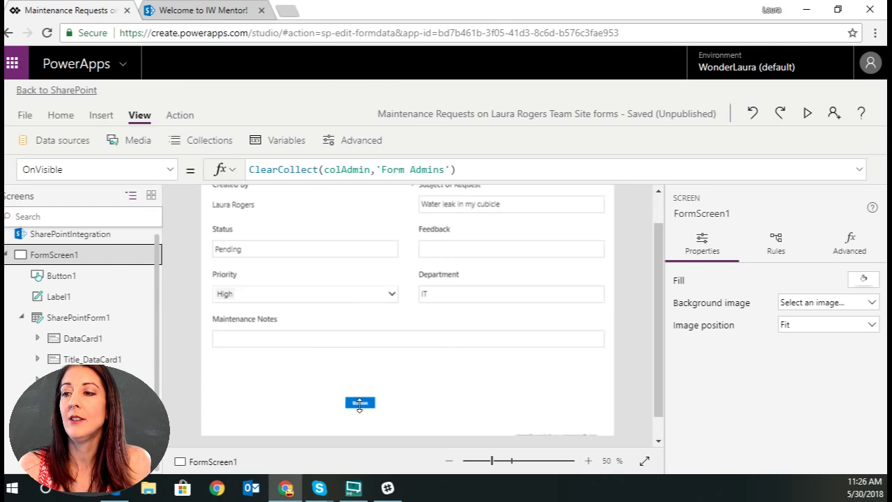
left_click(537, 170)
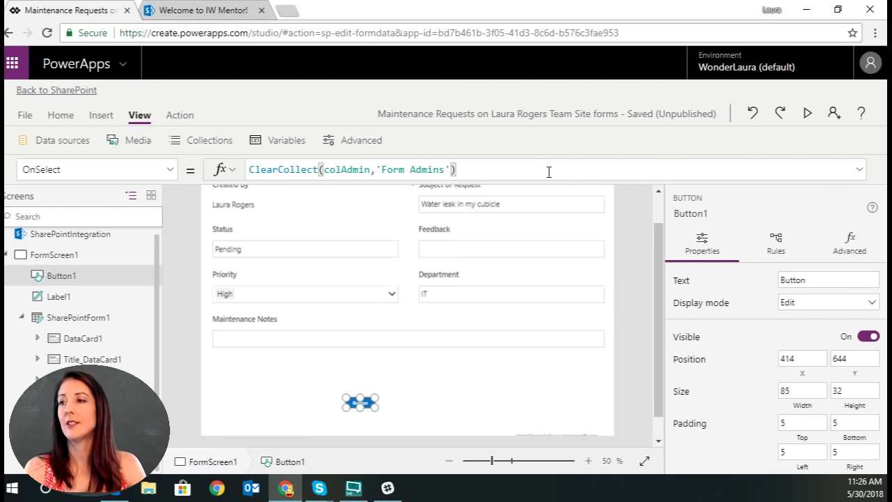
type(";")
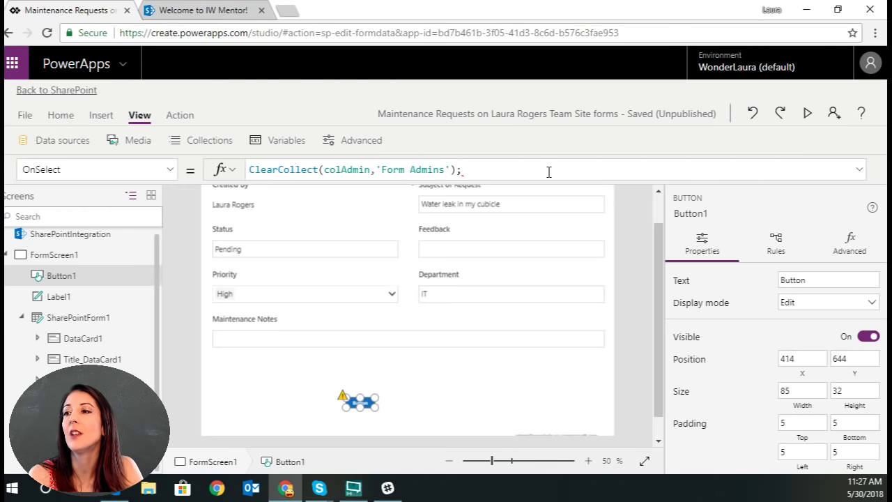
key("BackSpace")
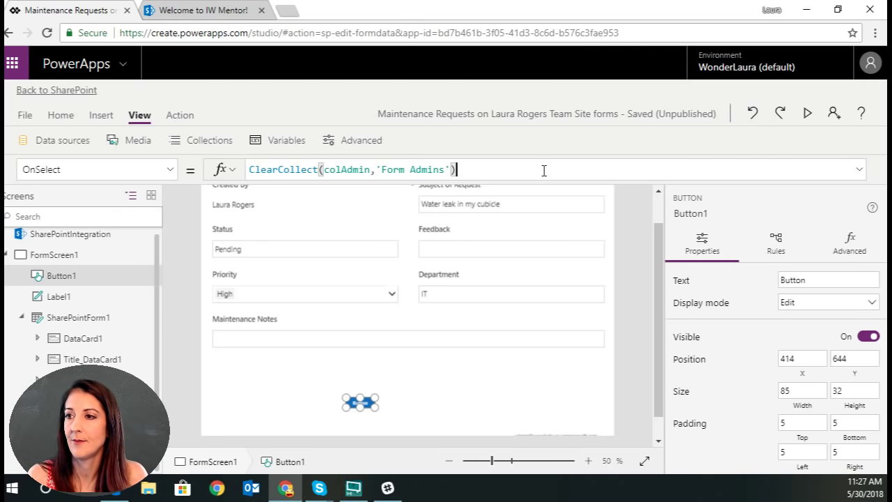
left_click(368, 398)
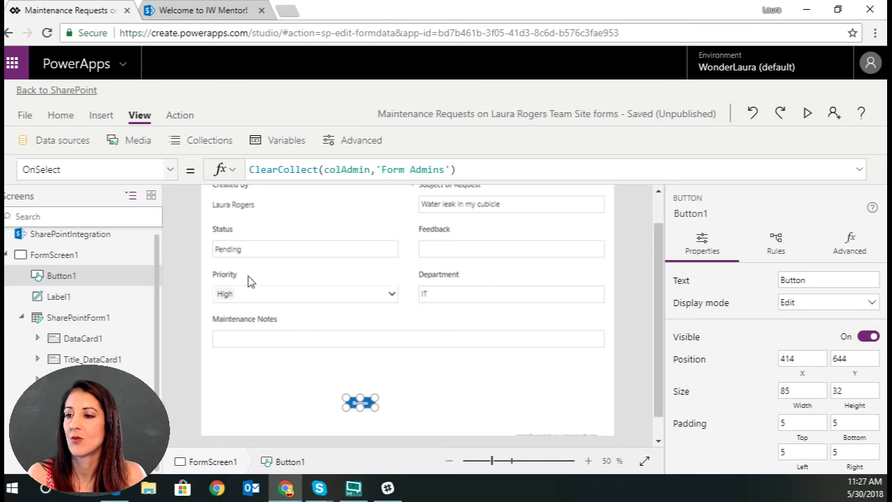
- Replace the Visible value of the Maintenance Notes card with the start of an If( formula
left_click(274, 333)
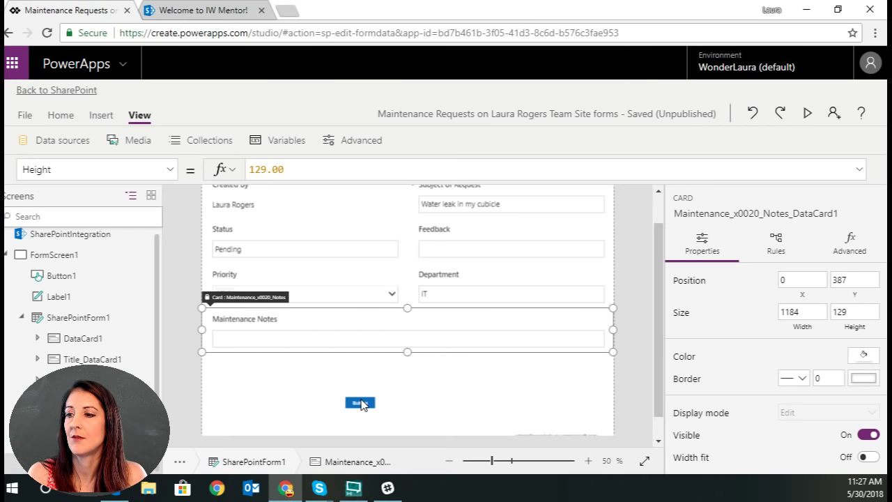
left_click(170, 174)
left_click_drag(173, 283, 183, 424)
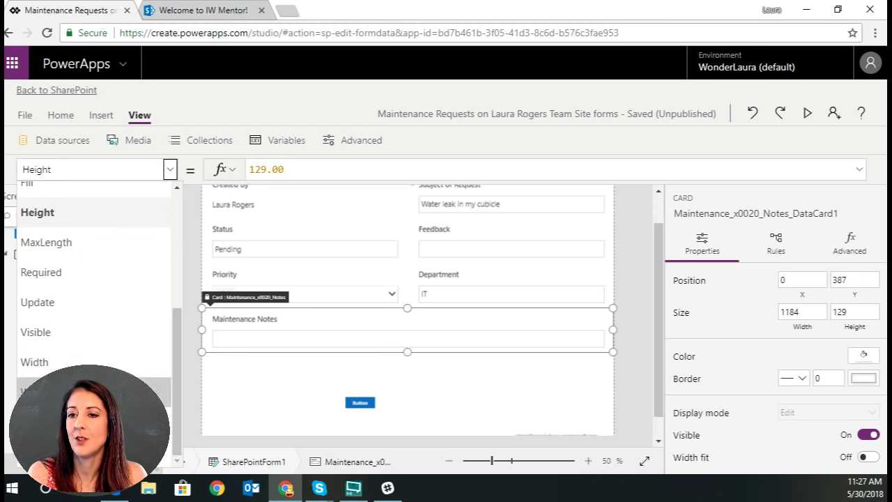
left_click(66, 338)
left_click(279, 169)
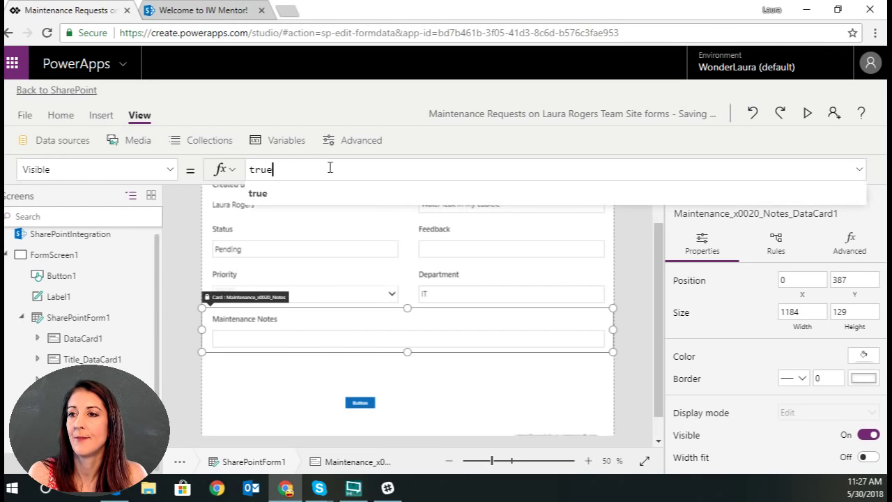
left_click_drag(329, 167, 237, 171)
type("If(")
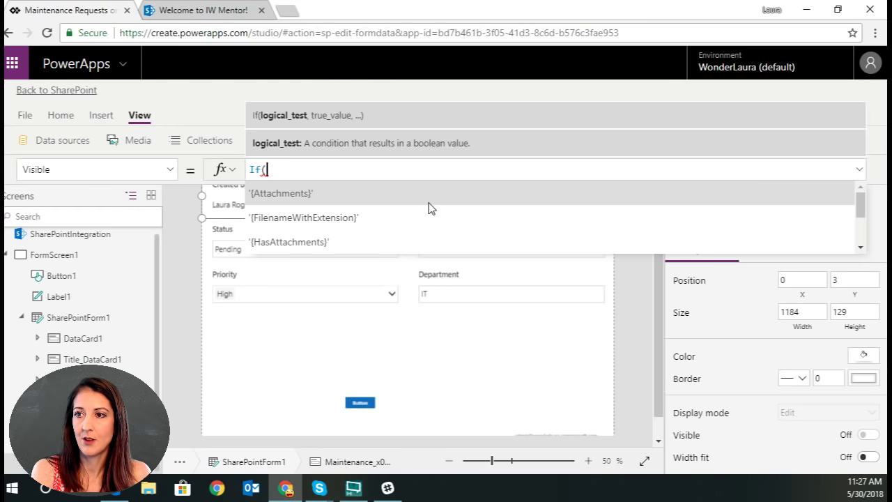
- Use LookUp(colAdmin,Admin_x0020_Name as the beginning of the If formula's logical test
type("look")
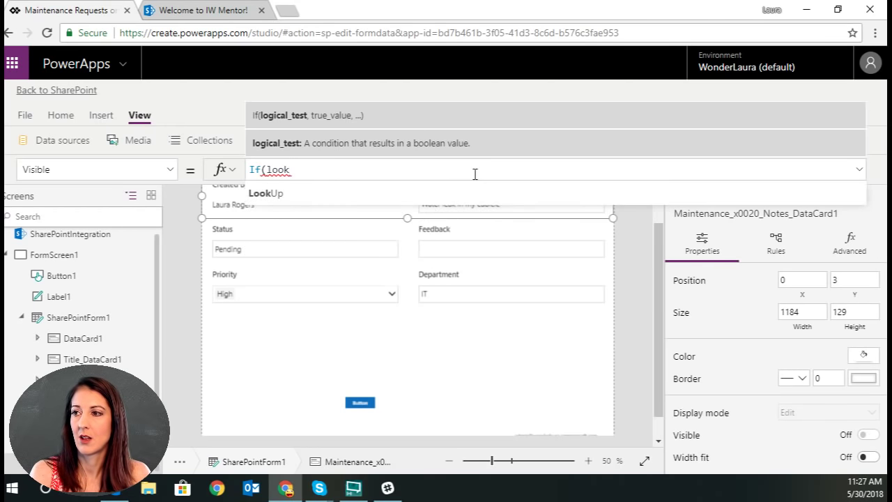
left_click(472, 193)
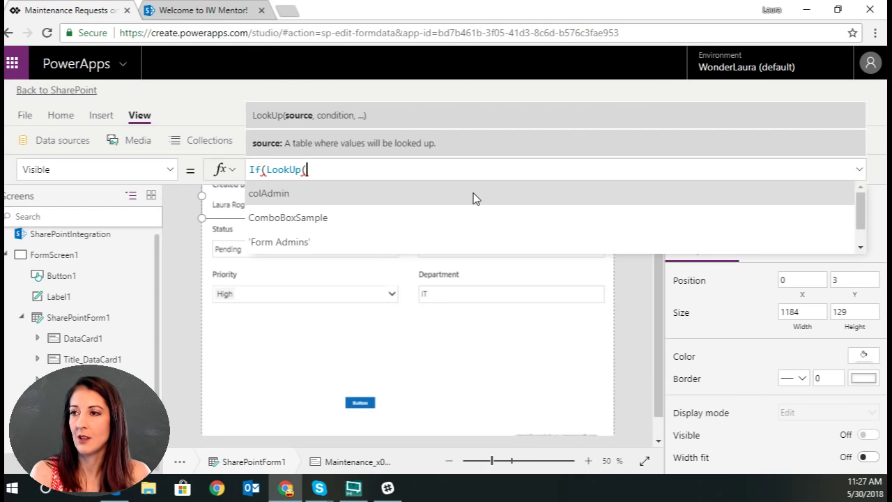
left_click(472, 193)
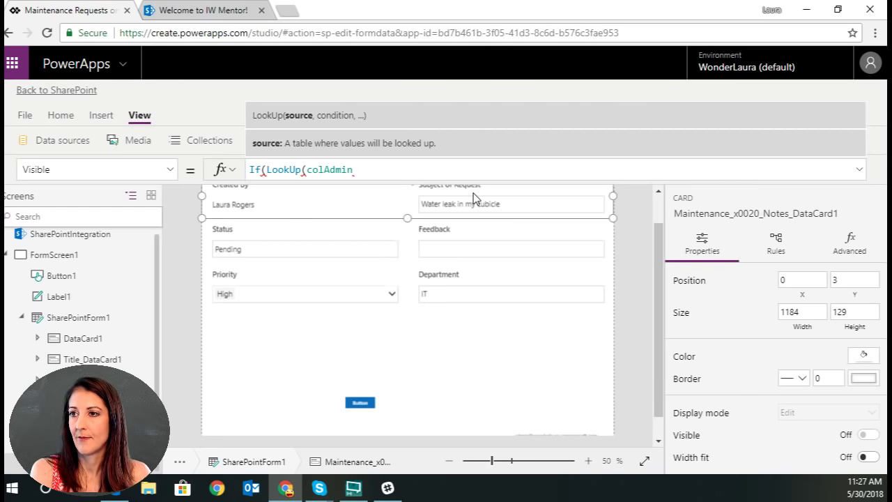
type(",")
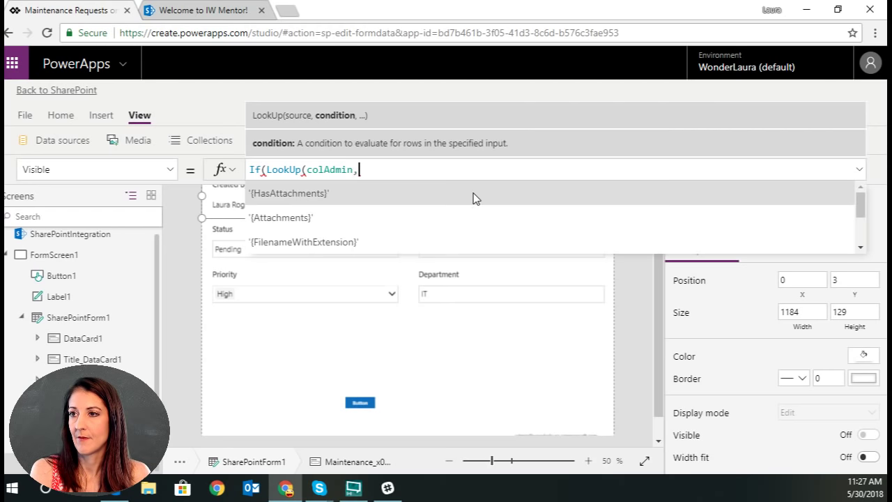
scroll(473, 199, "down", 3)
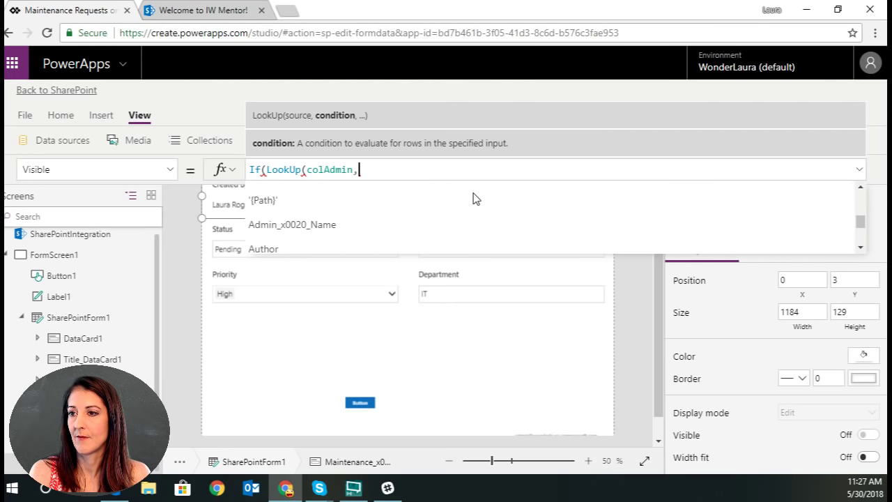
scroll(473, 199, "up", 1)
scroll(366, 216, "up", 1)
left_click(365, 217)
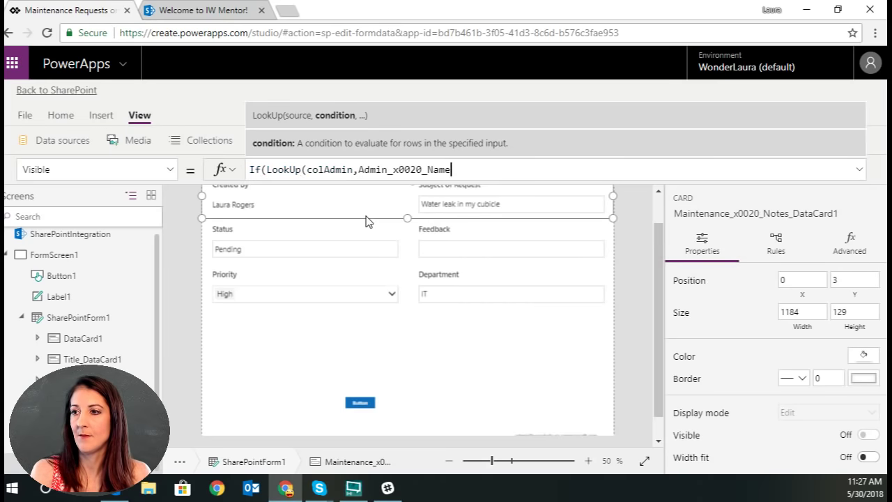
- Extend the LookUp condition to compare Admin_x0020_Name.Email with varCurrentUserEmail
type(".e")
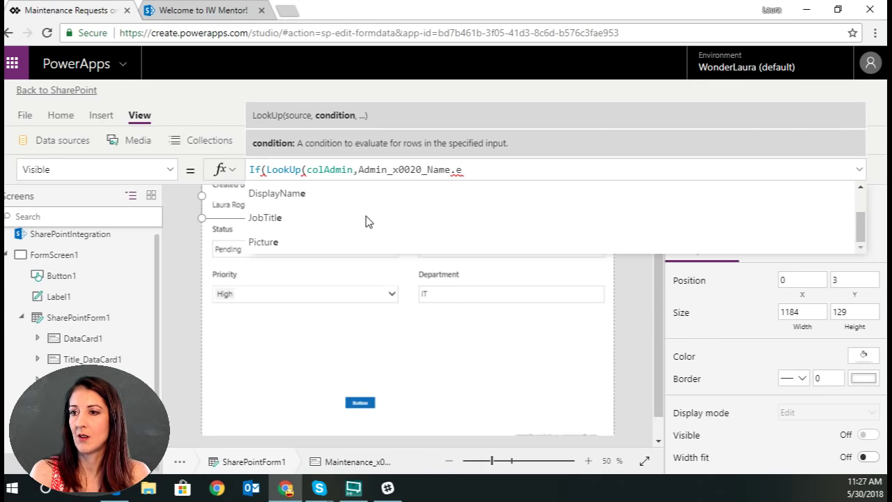
key("BackSpace")
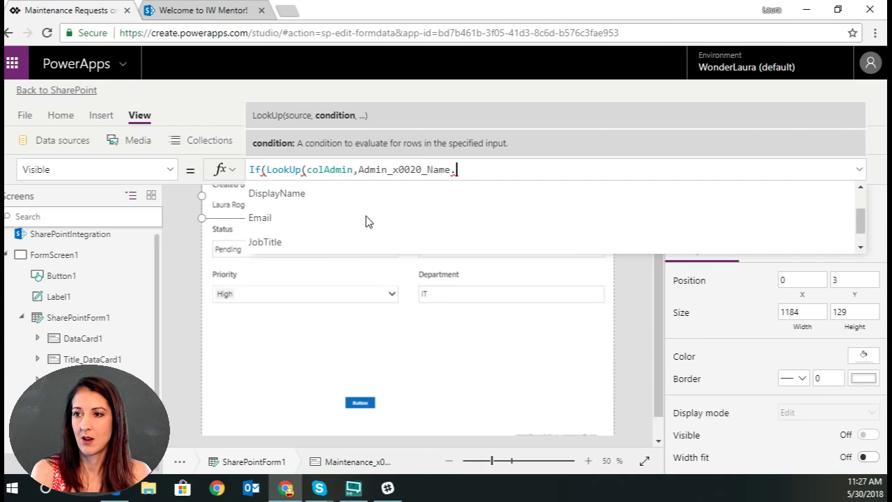
left_click(336, 217)
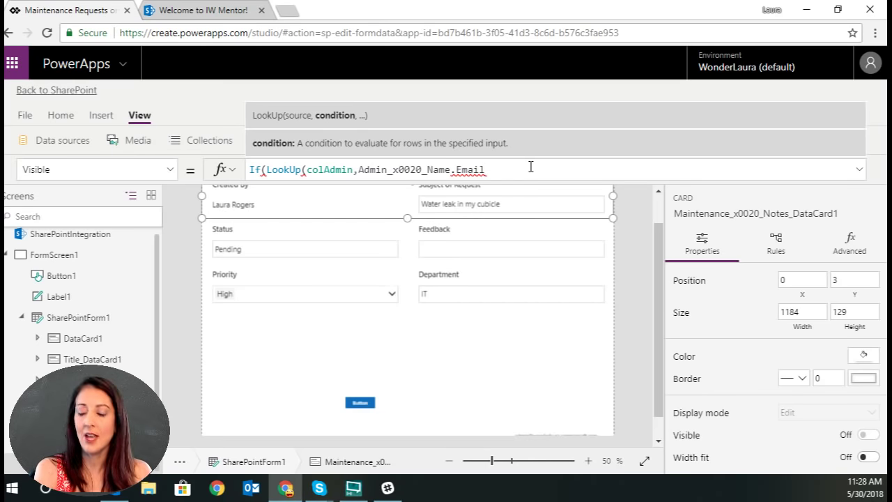
type("=var")
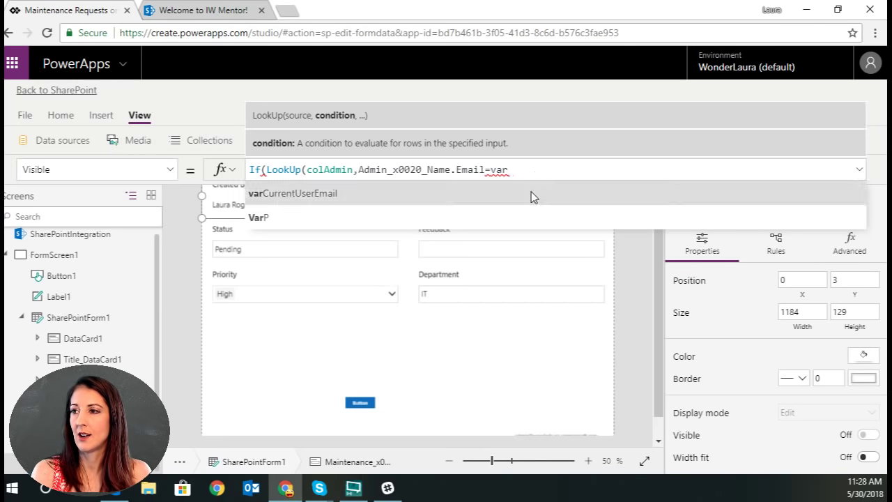
left_click(533, 199)
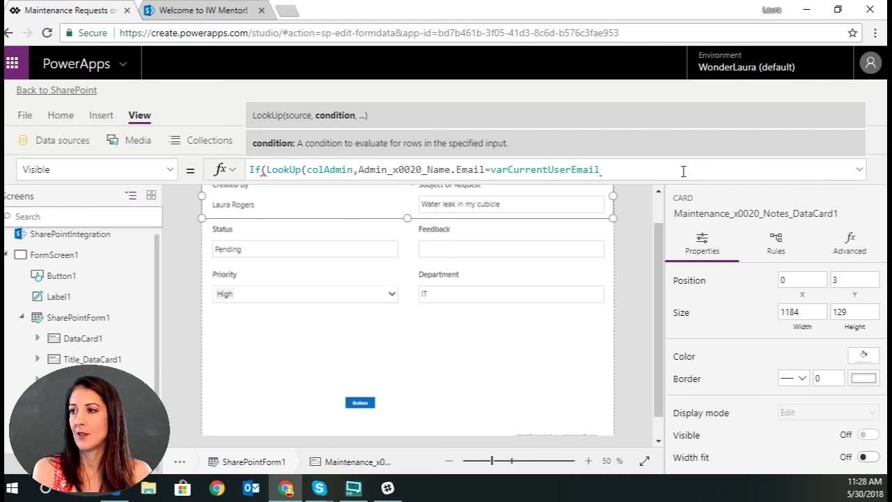
- Continue the Maintenance Notes card's Visible formula with true and false as the outcomes
type(",")
type("tr")
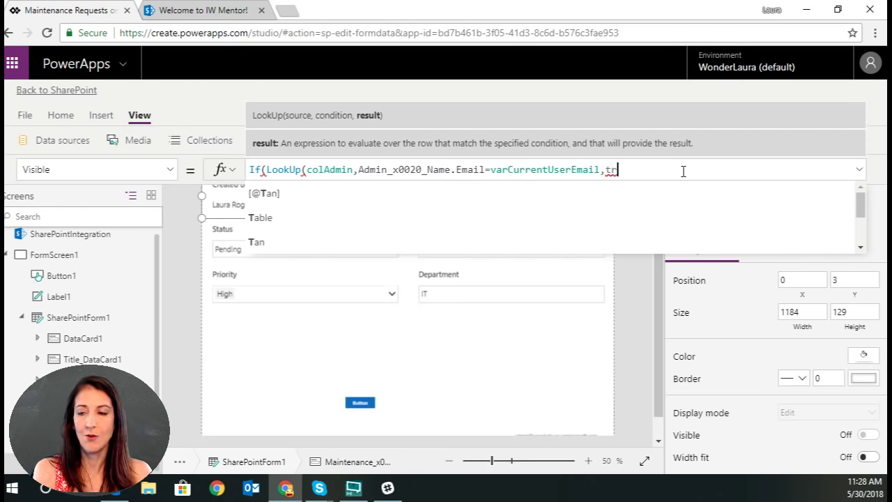
type("ue,false)")
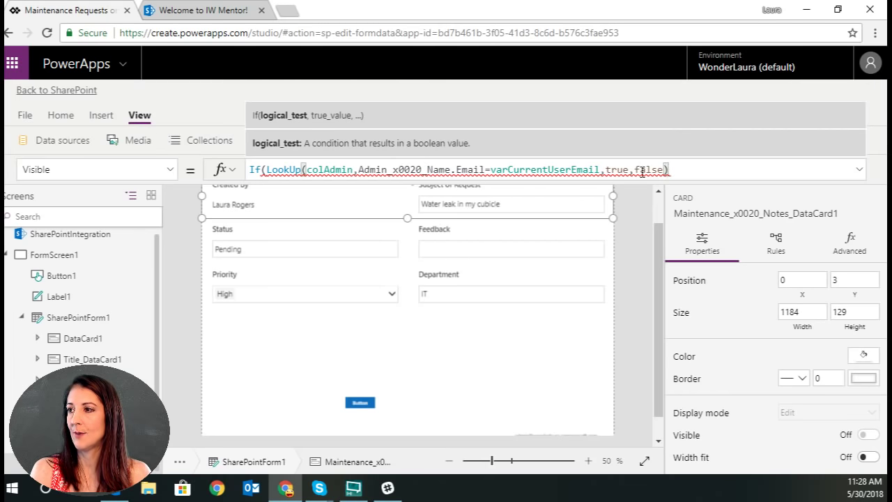
- Insert Admin_x0020_Name as the LookUp's result argument and close the LookUp before the true and false outcomes
left_click(603, 169)
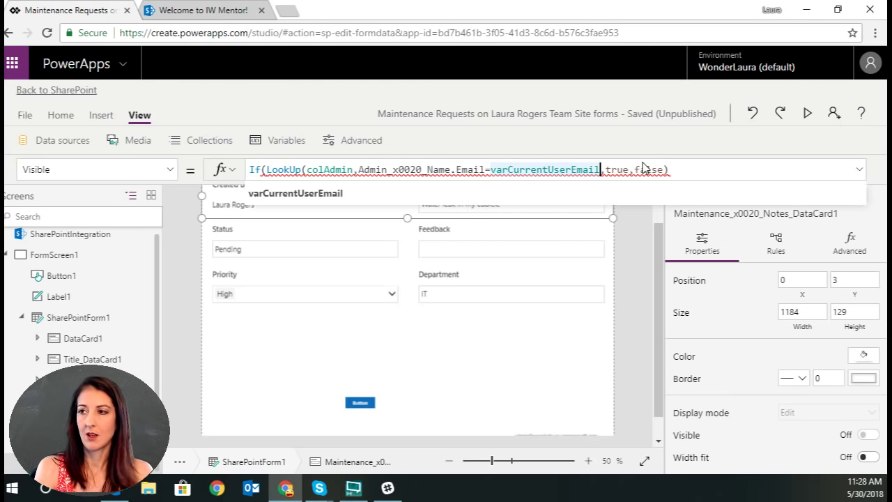
type(",")
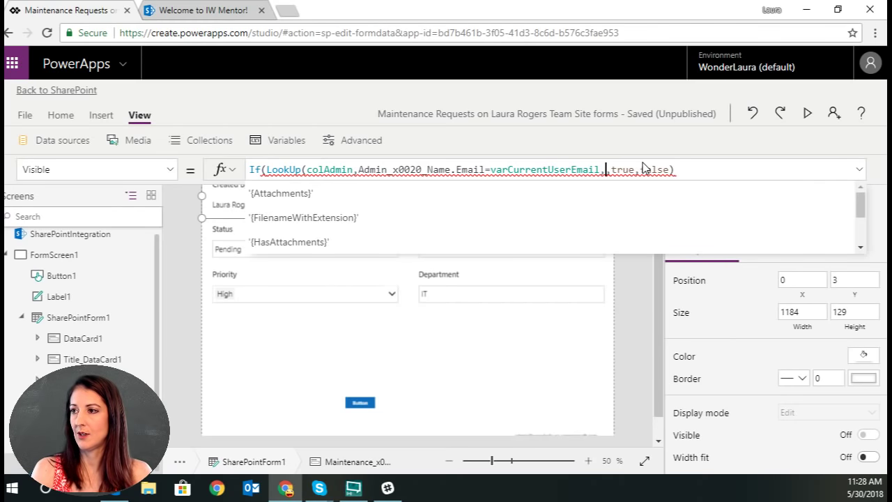
scroll(527, 215, "down", 5)
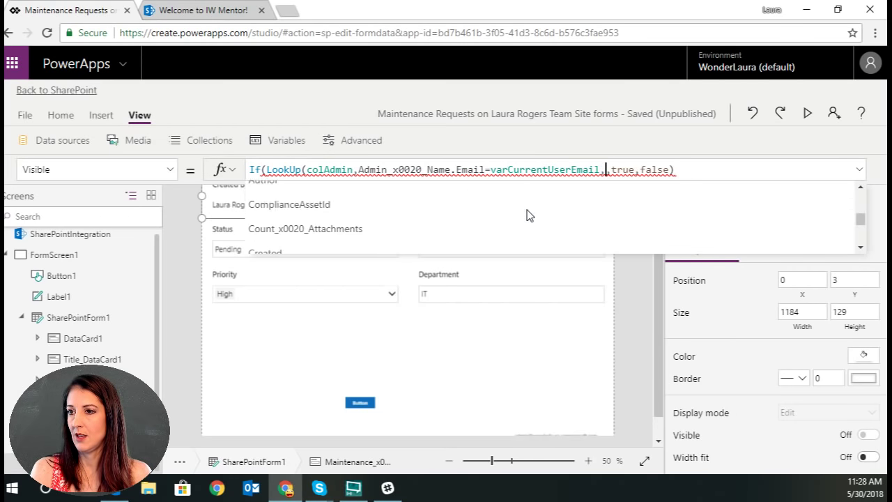
scroll(459, 223, "up", 2)
left_click(450, 223)
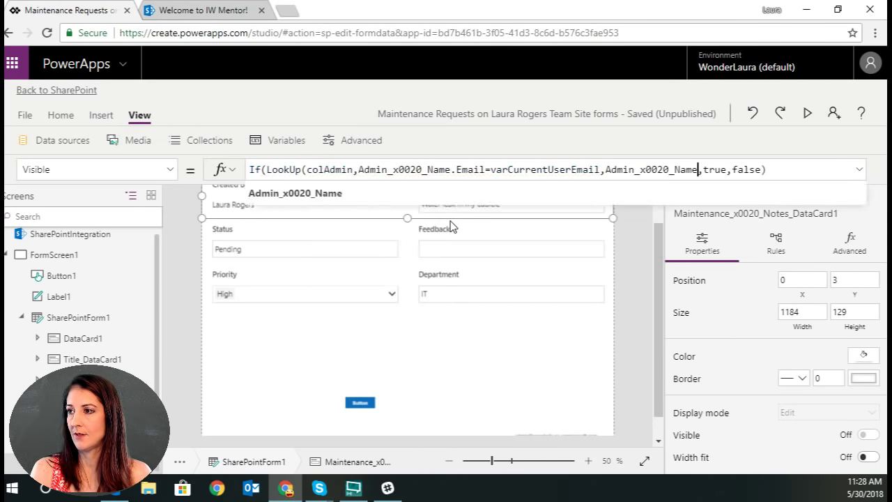
type(")")
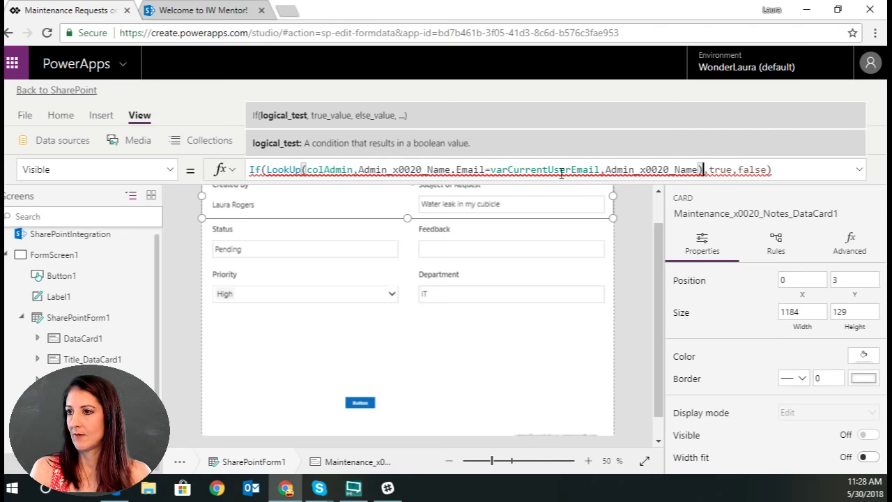
- Remove the Admin_x0020_Name result argument from the LookUp, keeping its closing parenthesis
left_click(698, 170)
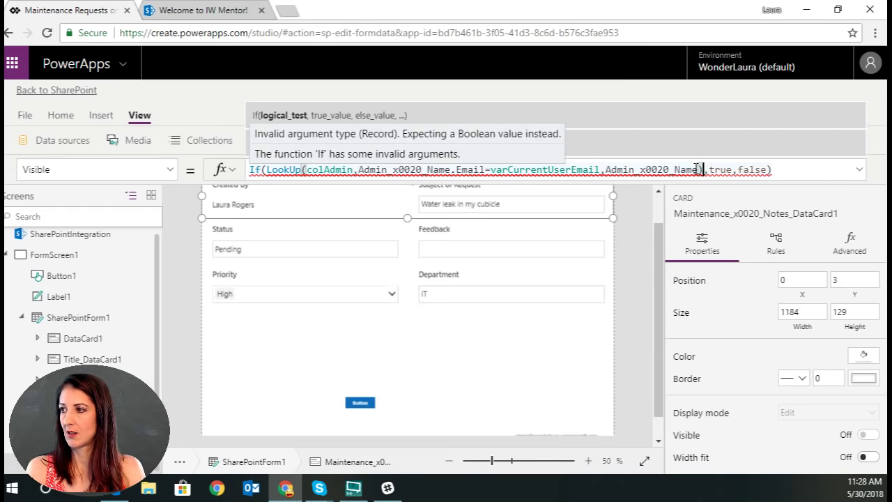
key("BackSpace")
key("BackSpace")
key("BackSpace")
key("BackSpace")
key("BackSpace")
key("BackSpace")
key("BackSpace")
key("BackSpace")
key("BackSpace")
key("BackSpace")
key("BackSpace")
key("BackSpace")
key("BackSpace")
key("BackSpace")
key("BackSpace")
key("BackSpace")
key("BackSpace")
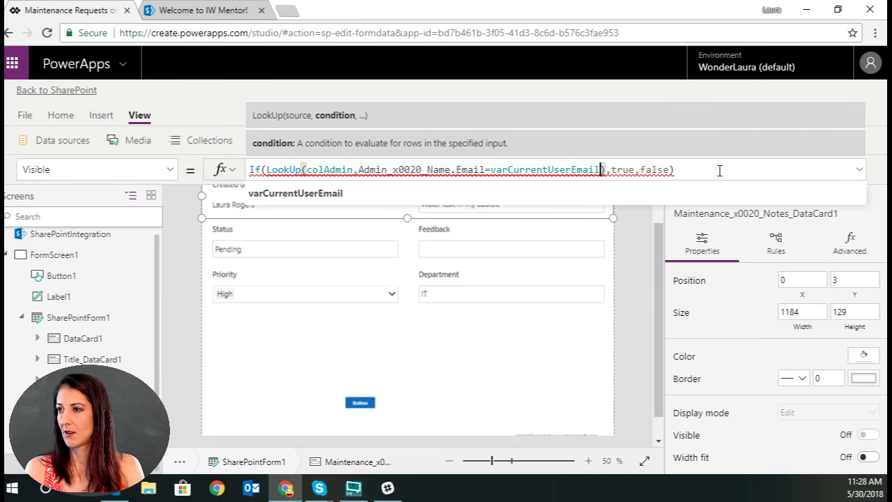
- Try wrapping the LookUp condition Admin_x0020_Name.Email=varCurrentUserEmail in a First() function
mouse_move(606, 170)
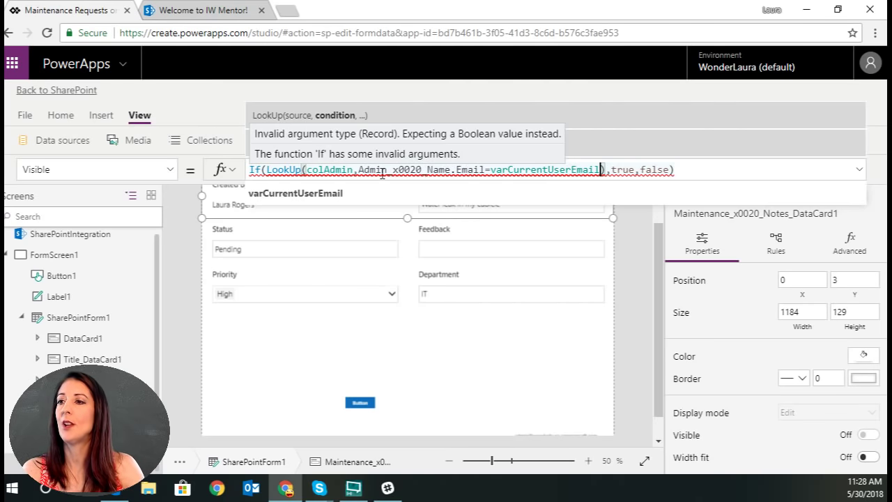
left_click(359, 171)
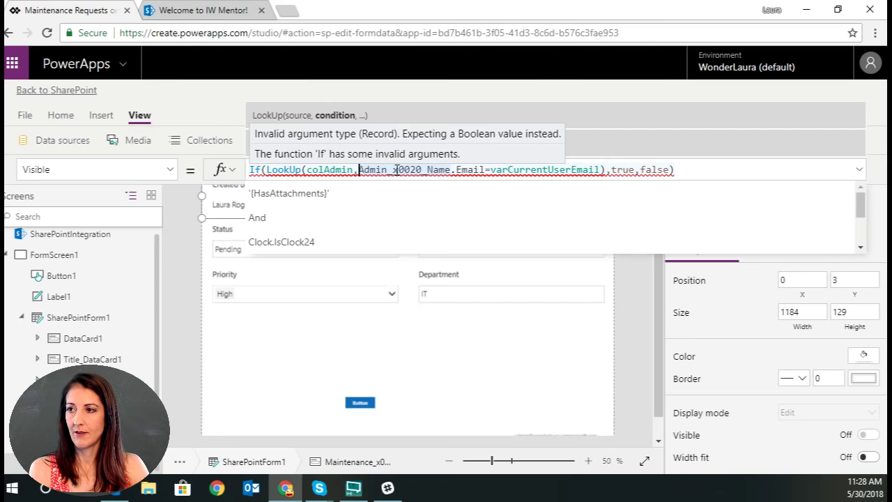
type("First(")
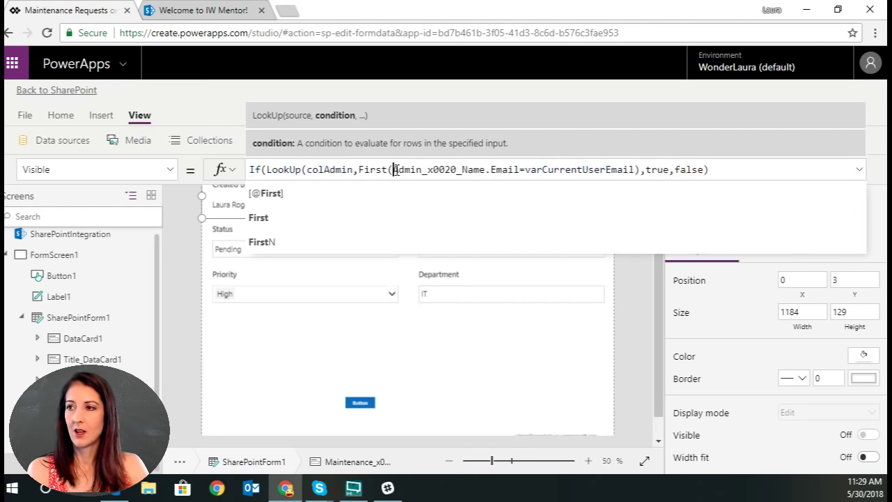
left_click(636, 169, "shift")
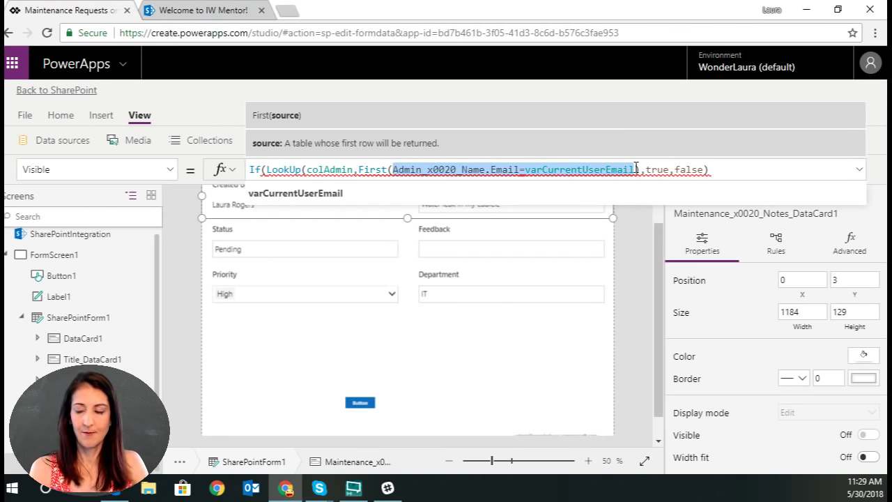
left_click(636, 170)
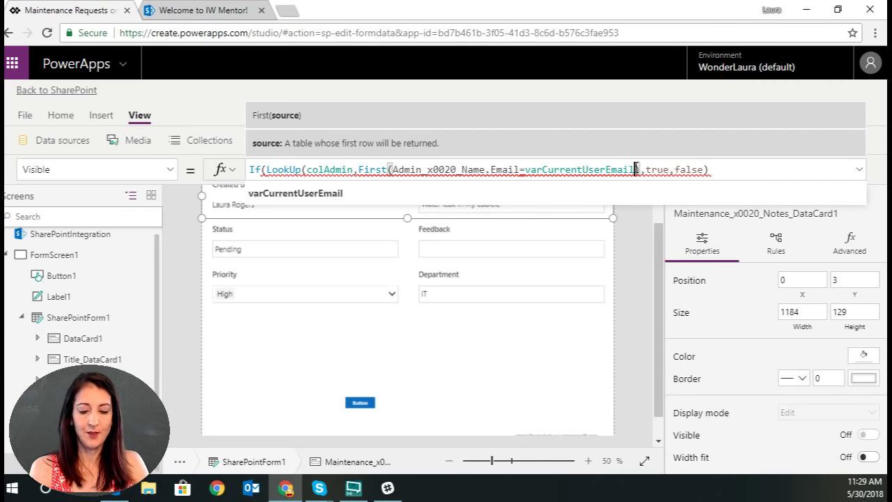
type(")")
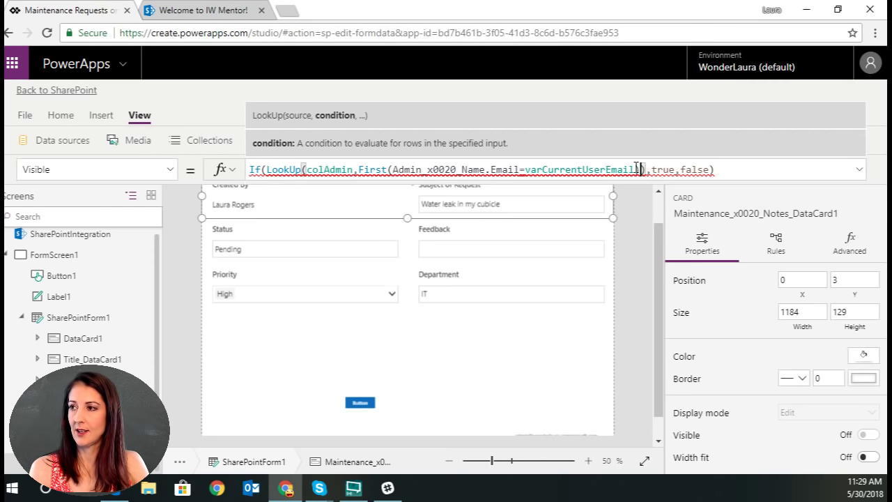
left_click(392, 169)
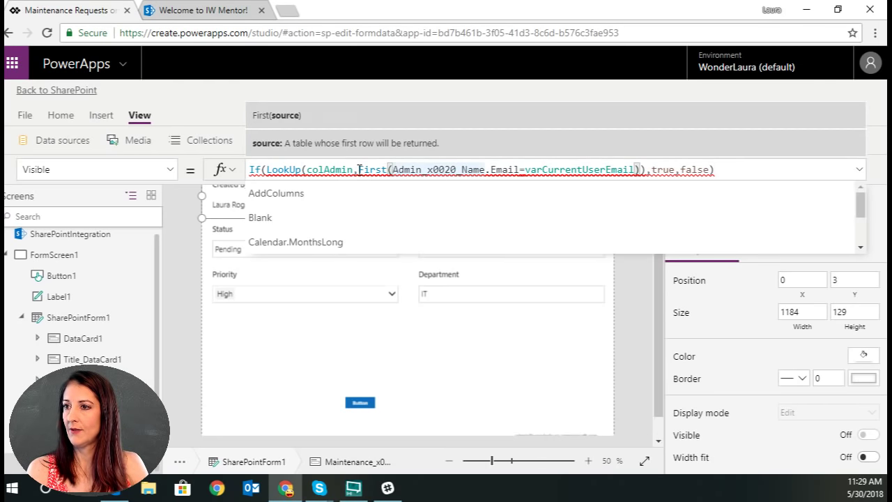
left_click(728, 169)
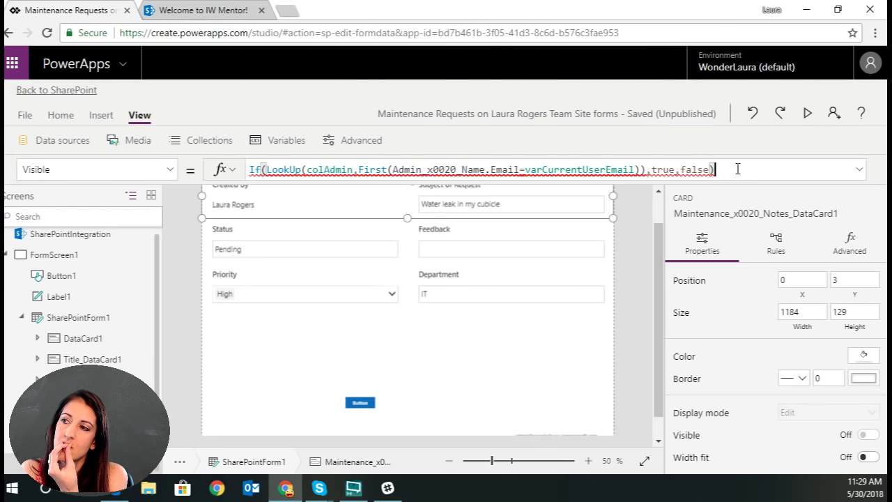
- Clear the entire Visible formula of the Maintenance Notes card and select FormScreen1
left_click(246, 170, "shift")
key("BackSpace")
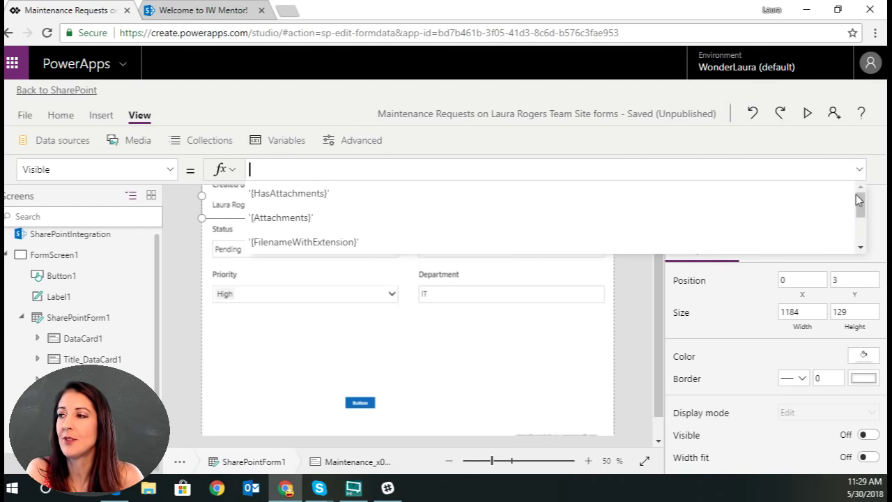
left_click(662, 305)
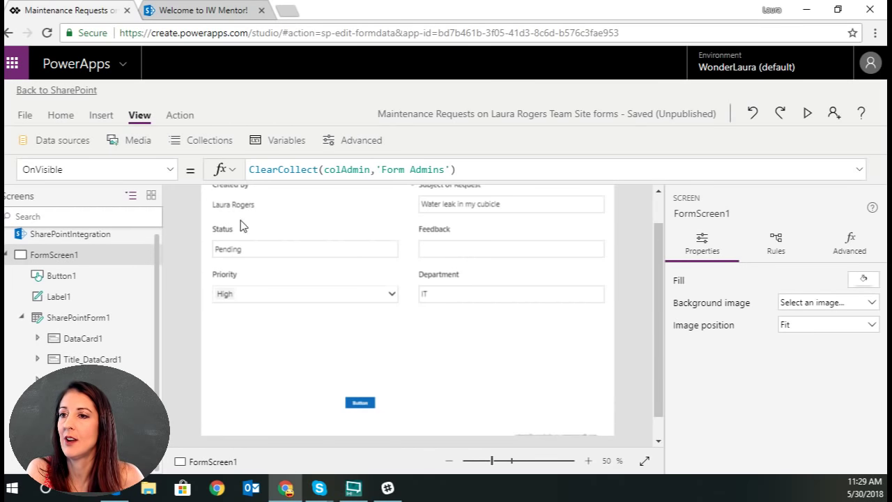
left_click(98, 263)
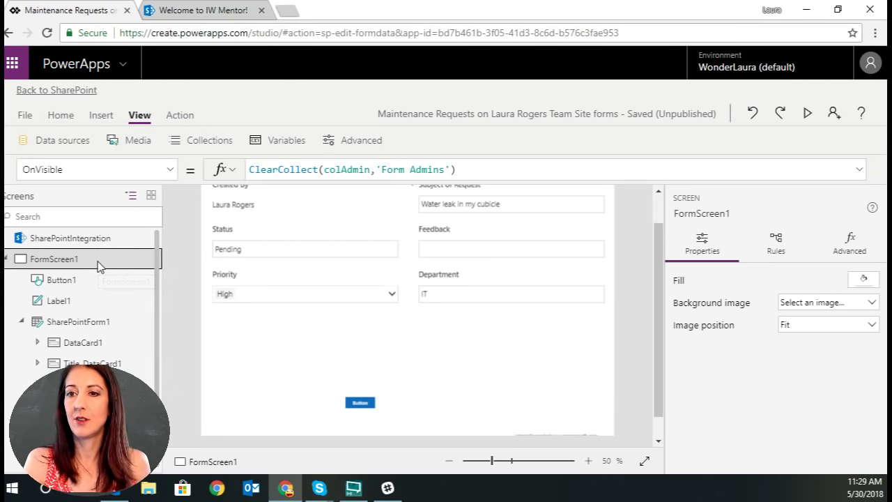
- Append ;Set(varUserAdmin, after the ClearCollect call in the OnSelect formula of Button1
left_click(364, 402)
left_click(508, 168)
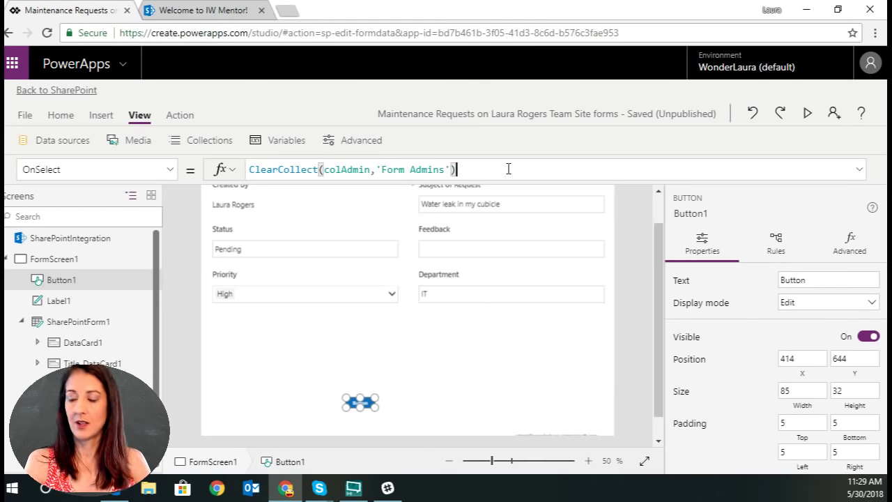
type(";Set(")
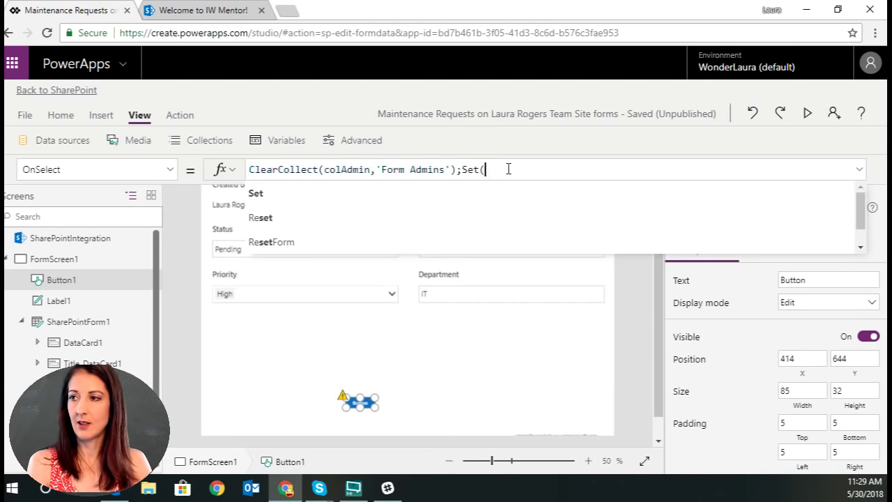
type("var")
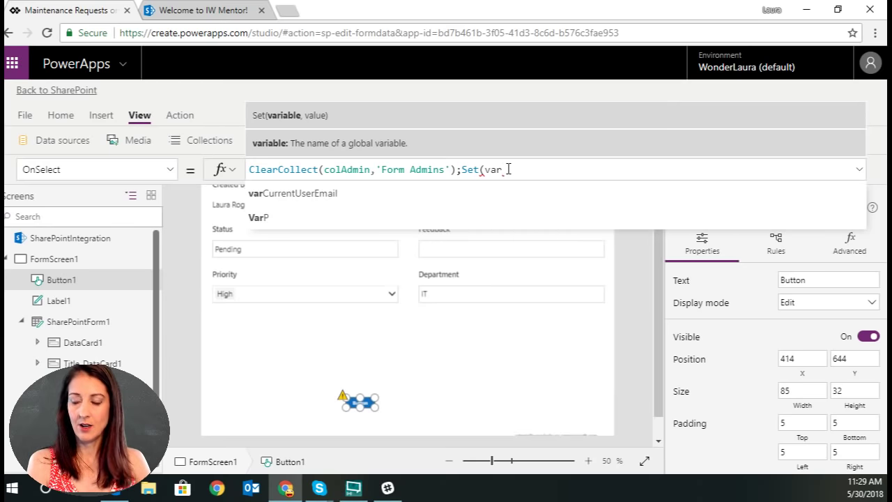
type("User")
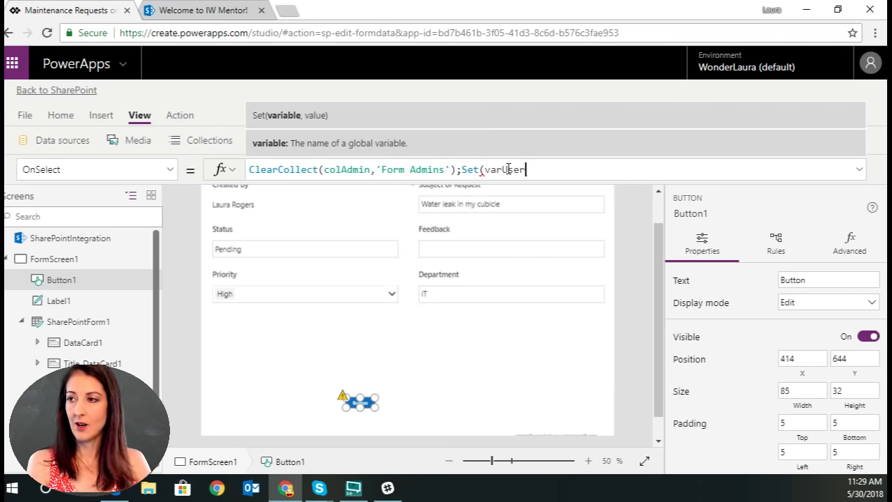
type("Admin,")
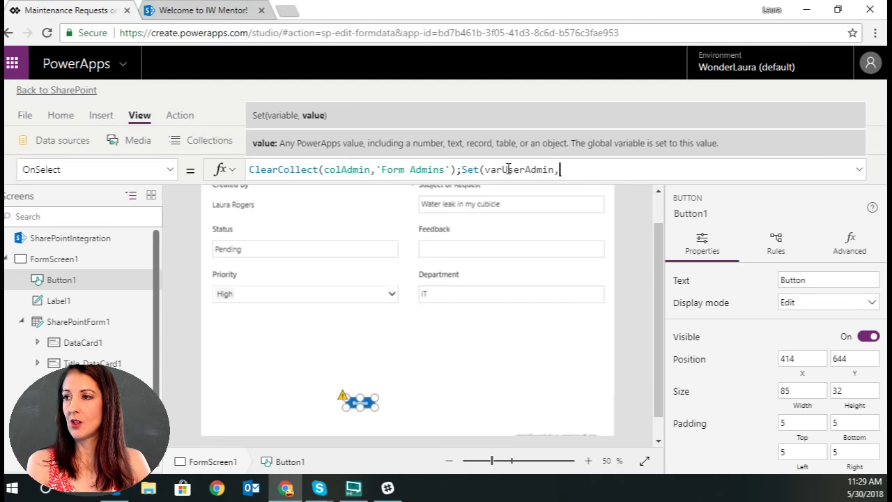
- Use LookUp(colAdmin,Admin_x0020_Name as the beginning of varUserAdmin's value
type("look")
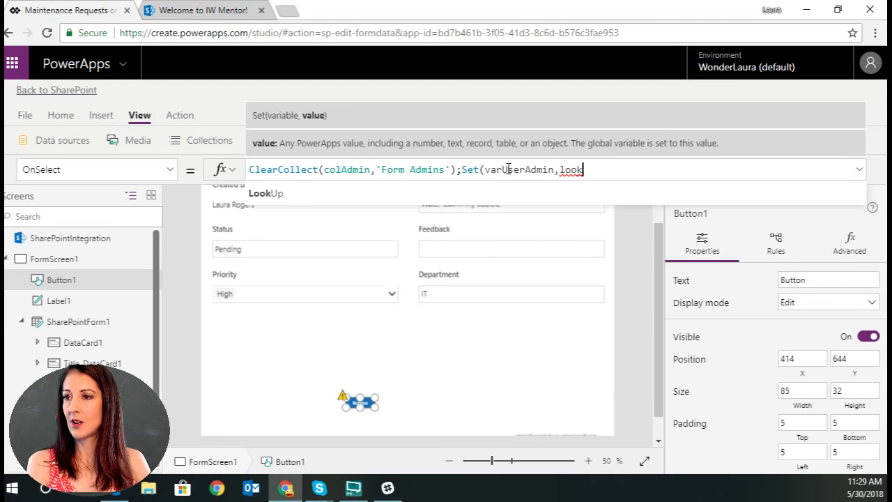
key("Tab")
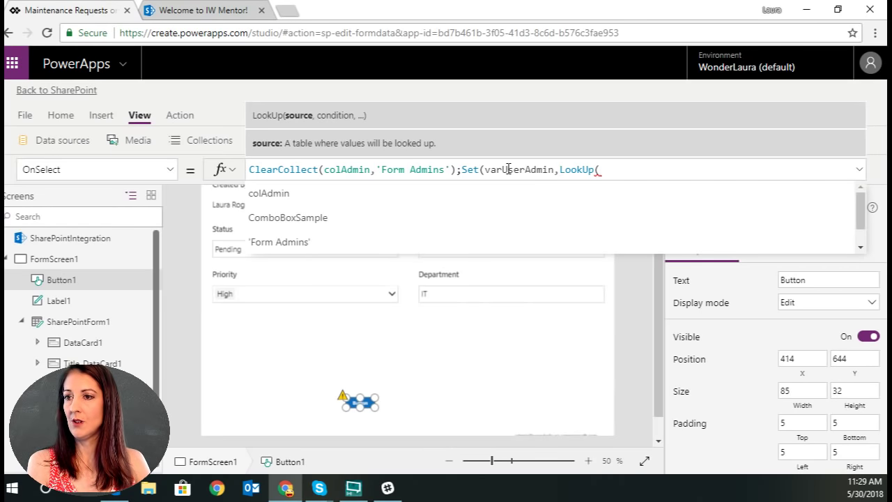
left_click(504, 198)
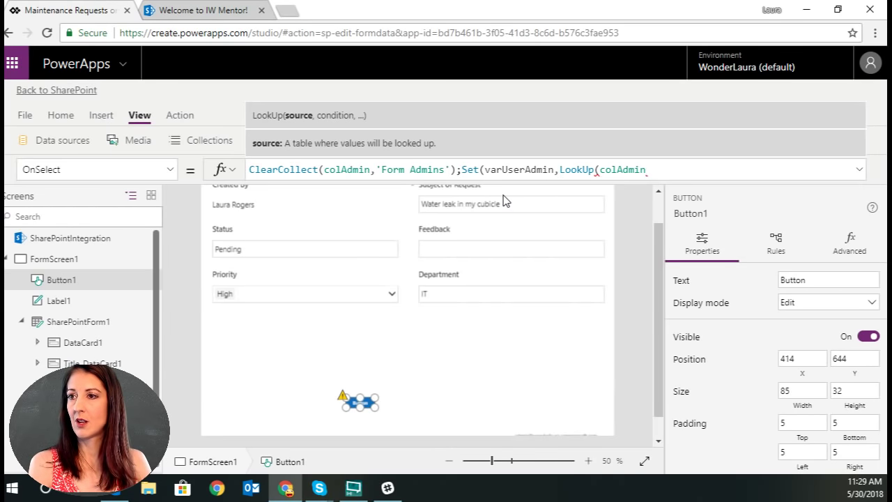
type(",")
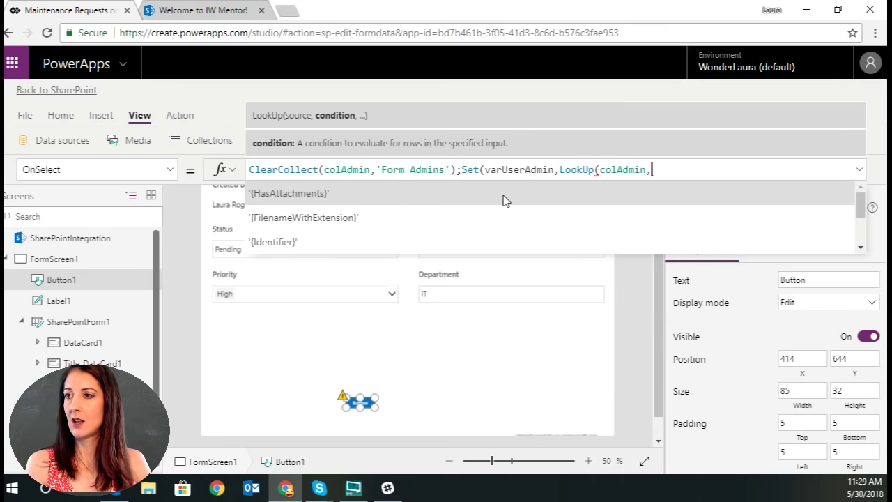
scroll(476, 199, "down", 3)
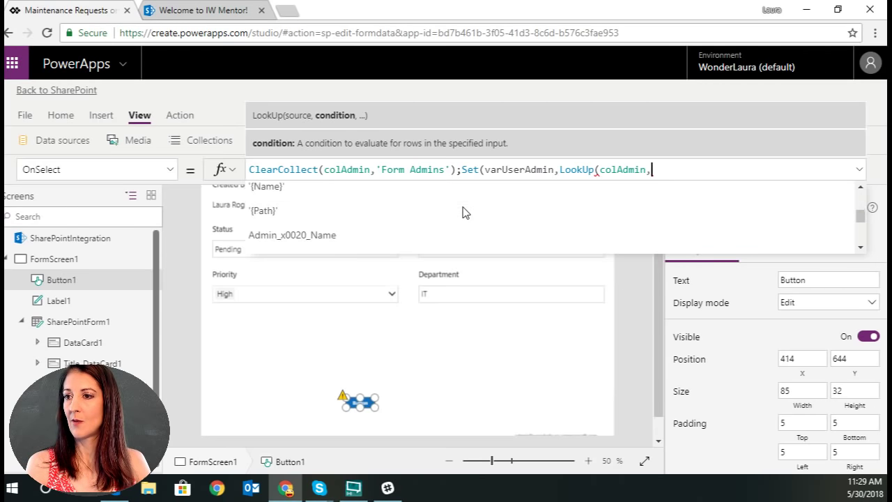
left_click(394, 201)
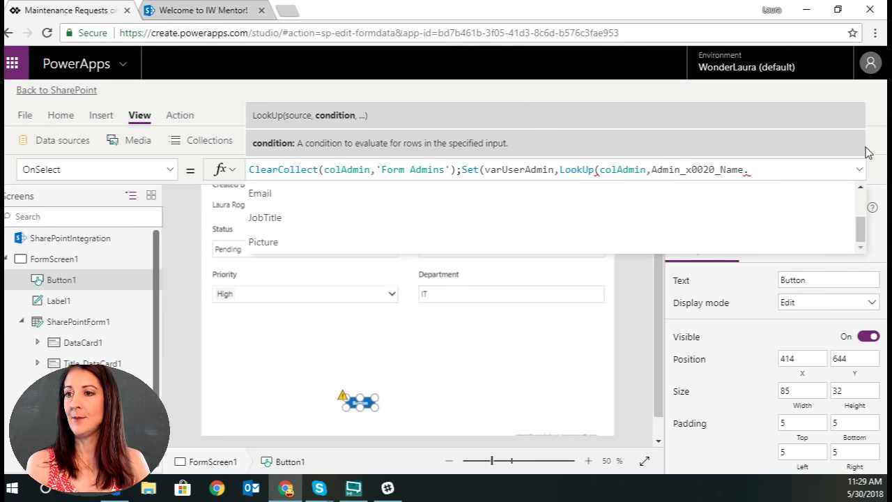
- Extend the condition in the button's LookUp to Admin_x0020_Name.Email=varCurrentUserEmail
left_click(737, 200)
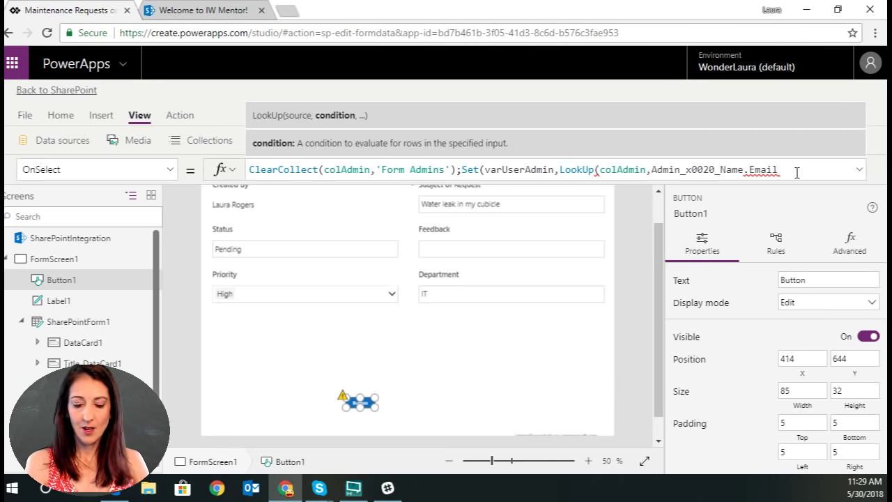
type("=")
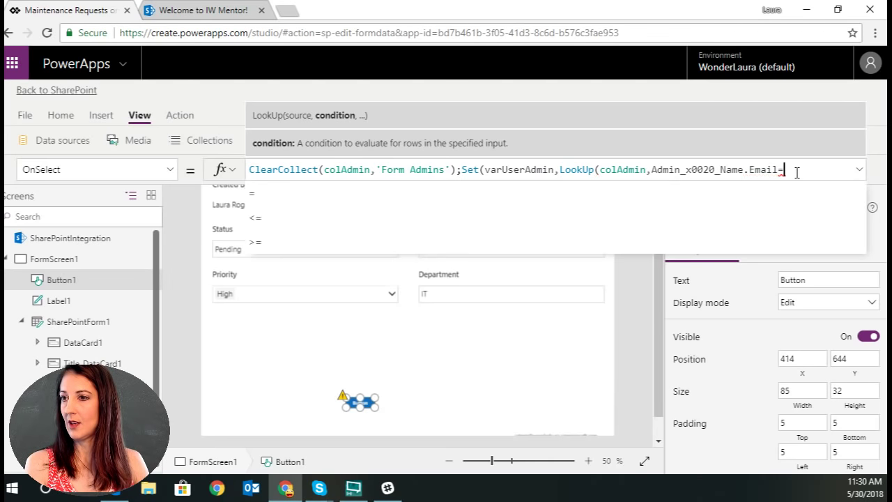
type("var")
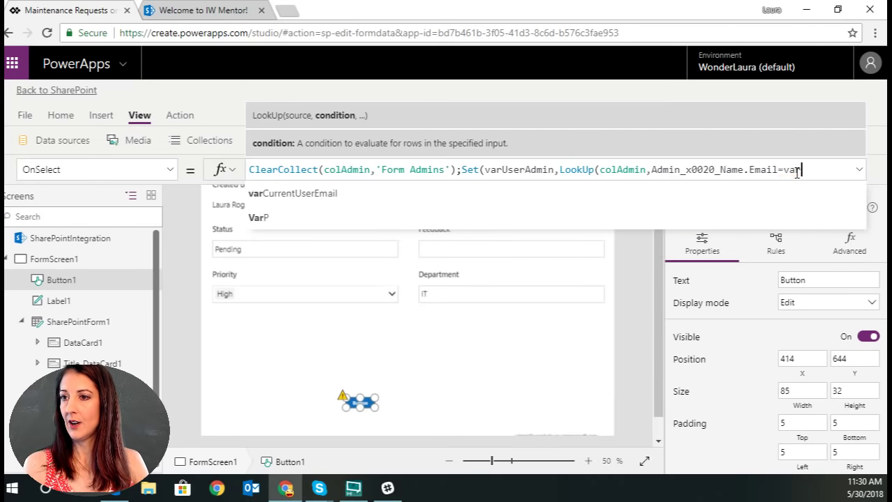
left_click(469, 195)
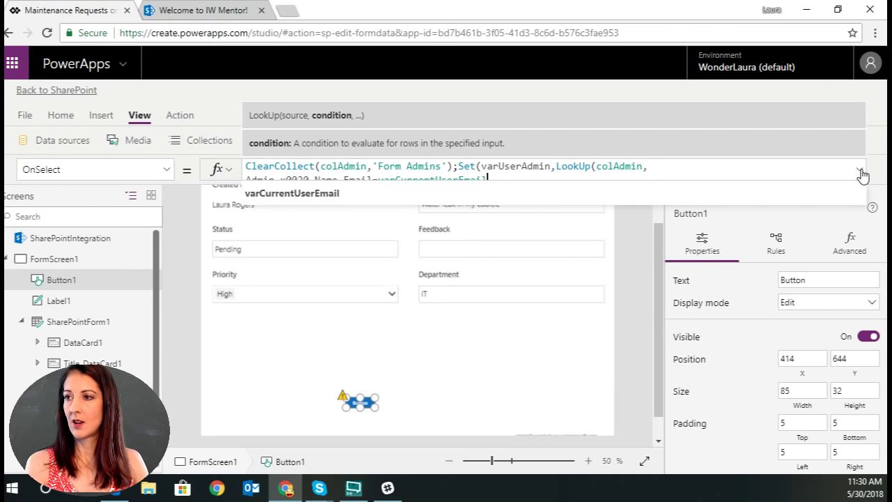
- Close the LookUp and Set calls with two parentheses to complete Button1's OnSelect formula
type(")")
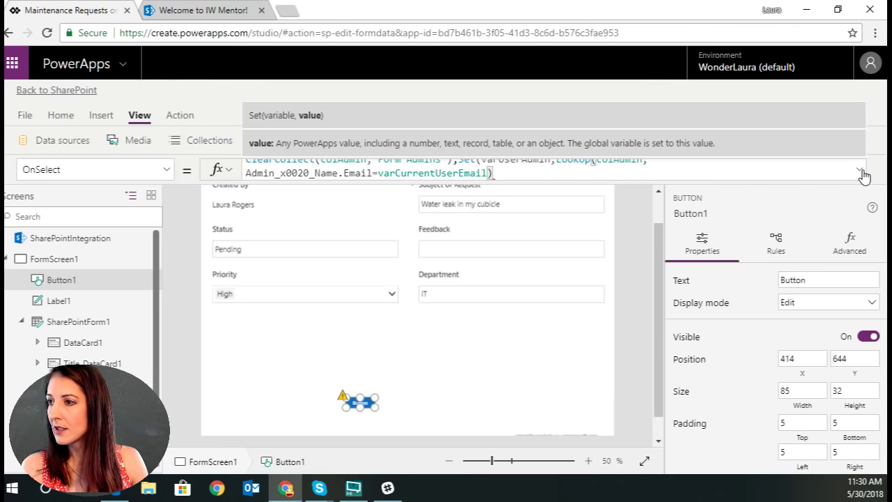
type(")")
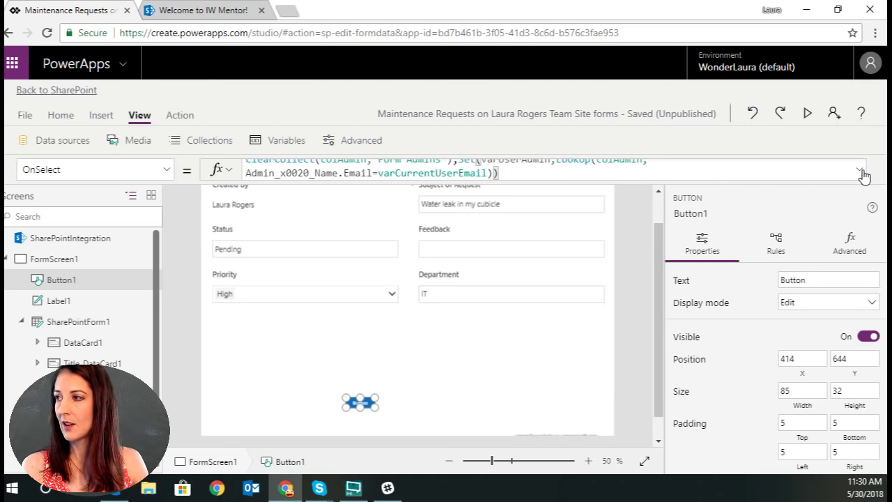
left_click(860, 171)
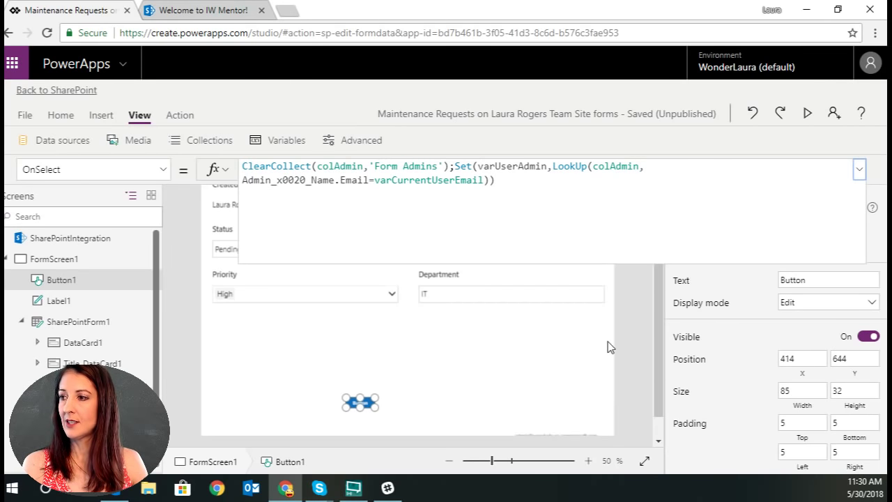
- Preview the form, run the button's action once, and return to editing FormScreen1
left_click(659, 320)
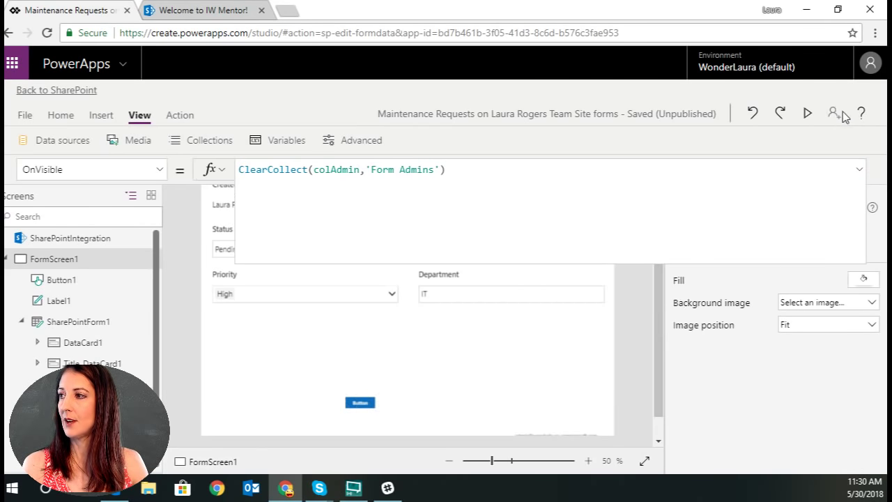
left_click(810, 113)
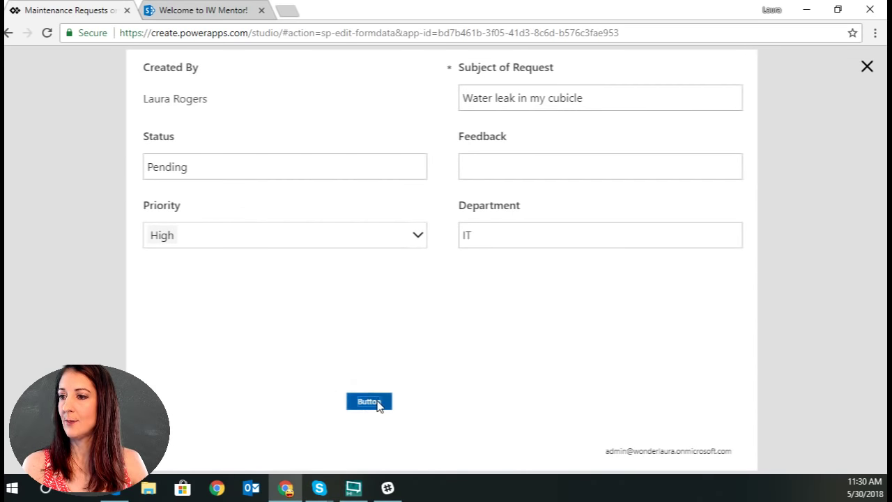
left_click(868, 69)
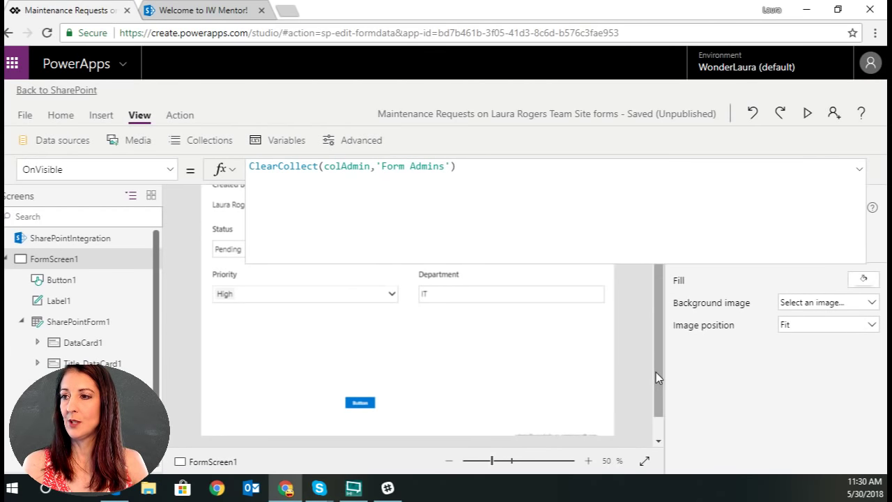
left_click(859, 169)
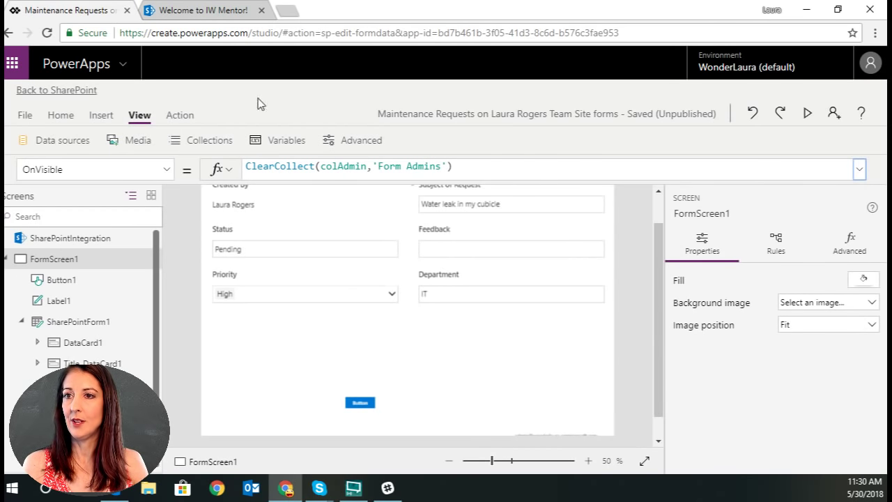
- Inspect the varUserAdmin global variable and its definition, and return to the form
left_click(272, 141)
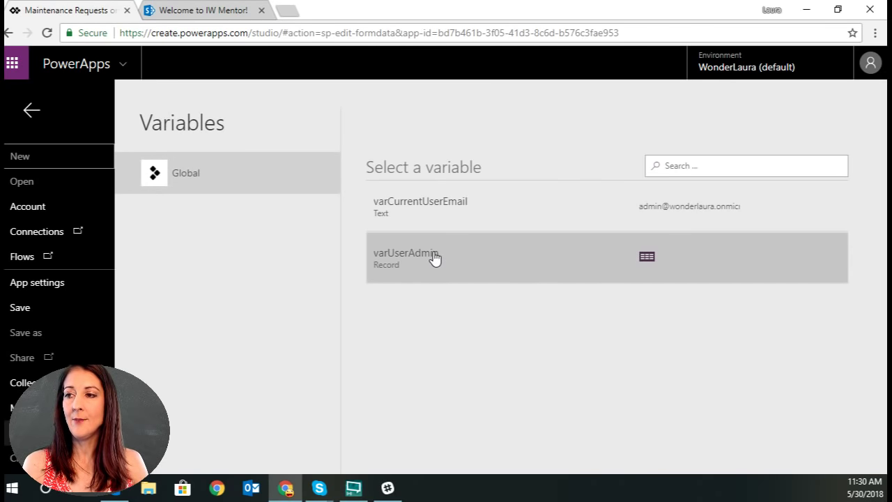
left_click(465, 255)
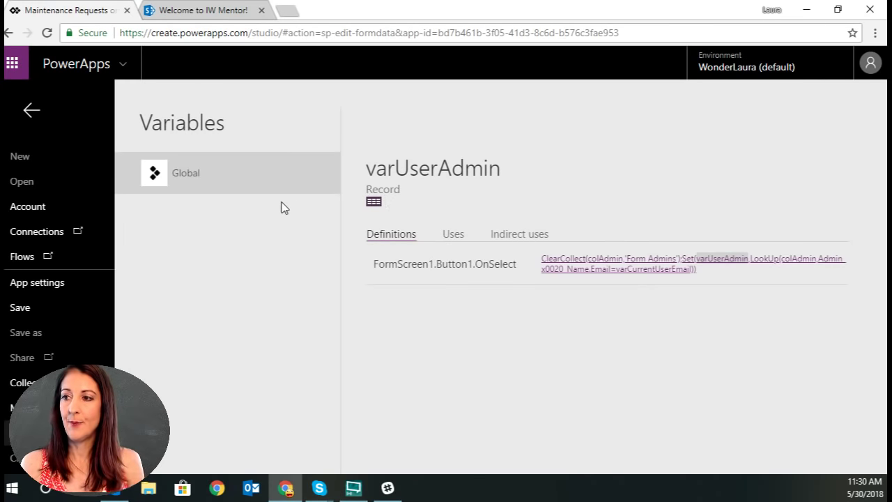
left_click(180, 174)
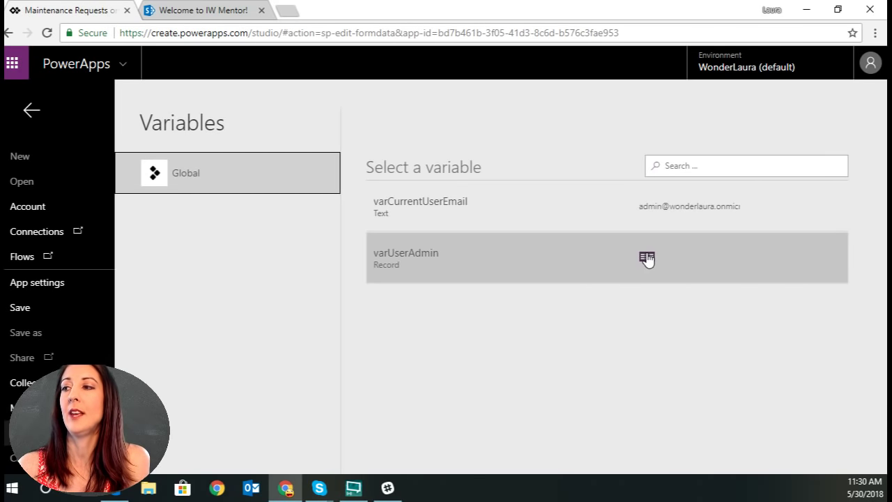
left_click(647, 260)
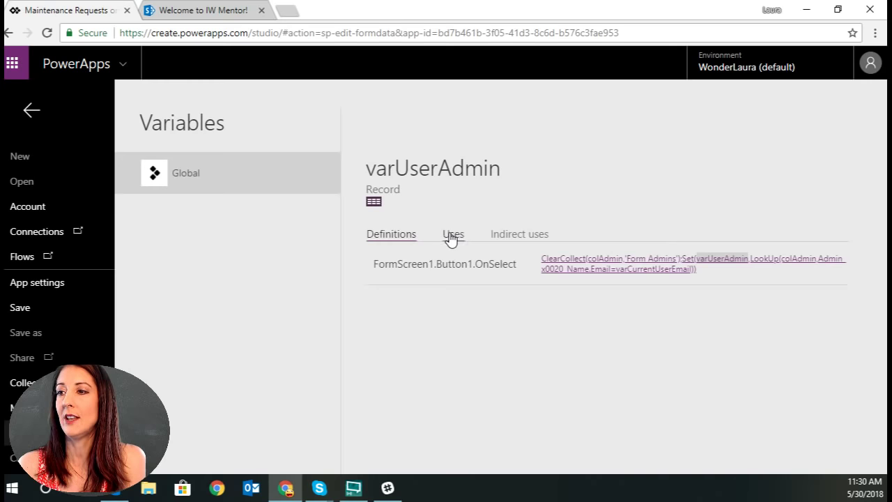
left_click(30, 112)
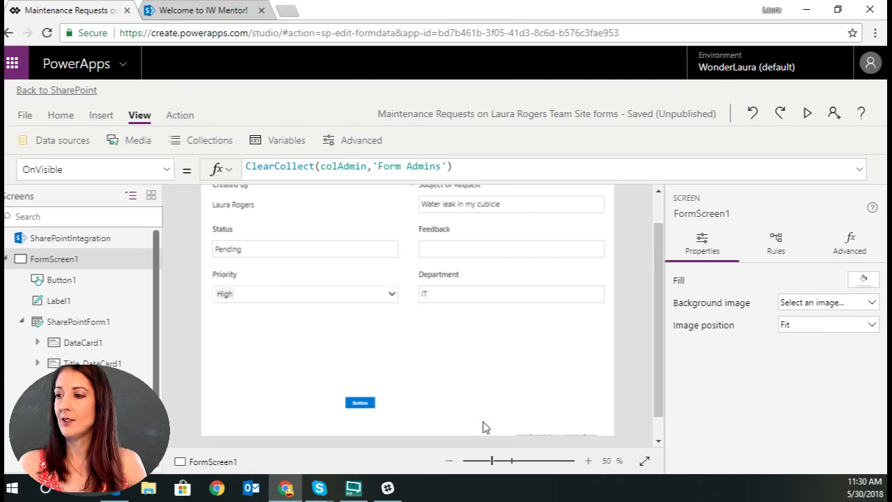
- Duplicate the current user email label and place the copy below the Priority field at about X 78, Y 531
left_click_drag(658, 388, 663, 418)
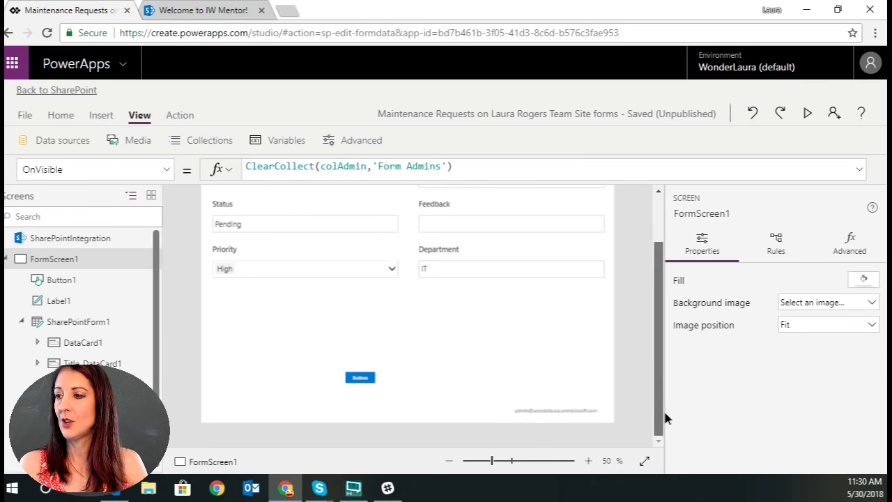
left_click(542, 410)
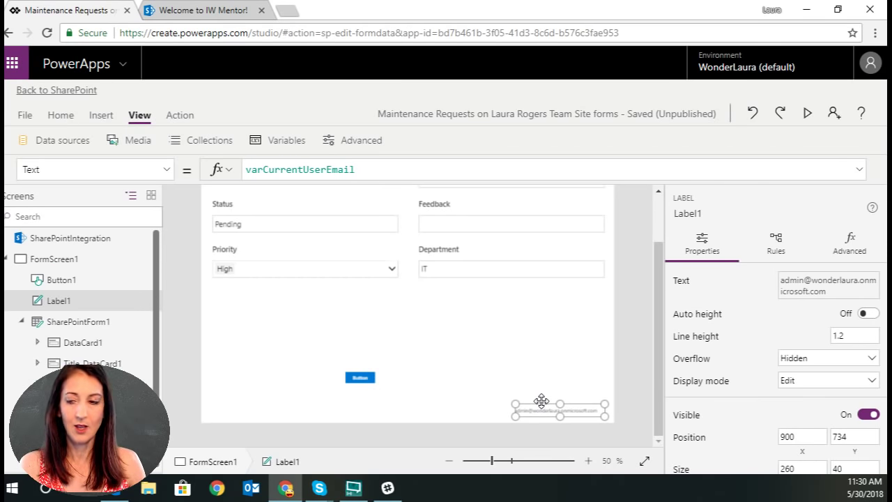
key("ctrl+c")
key("ctrl+v")
scroll(418, 335, "up", 2)
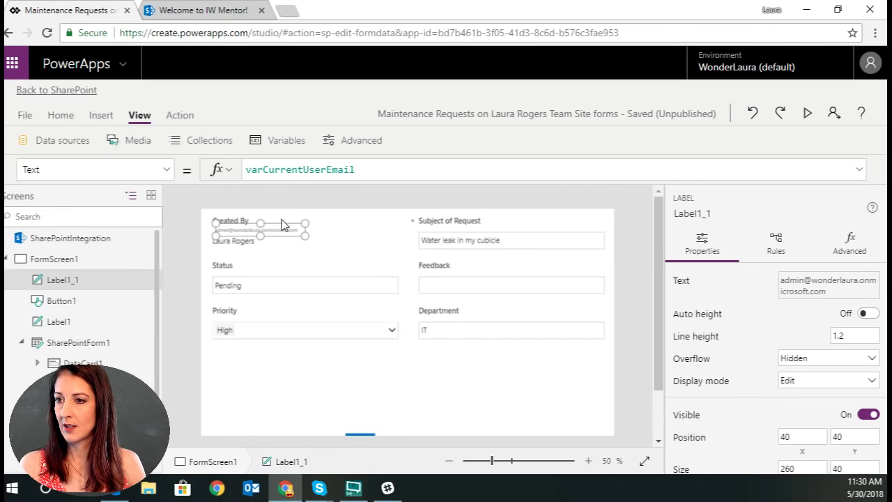
left_click_drag(282, 225, 295, 395)
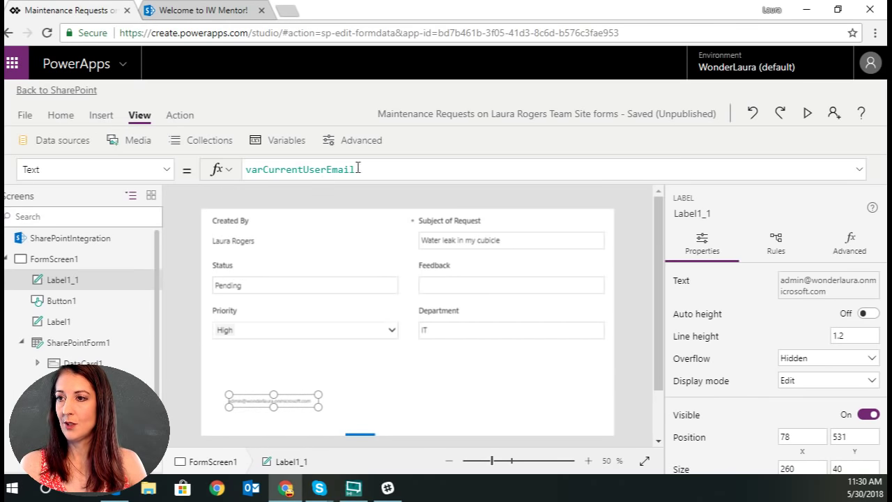
- Set the copied label's Text formula to varUserAdmin.Admin_x0020_Name.DisplayName
left_click_drag(358, 169, 264, 170)
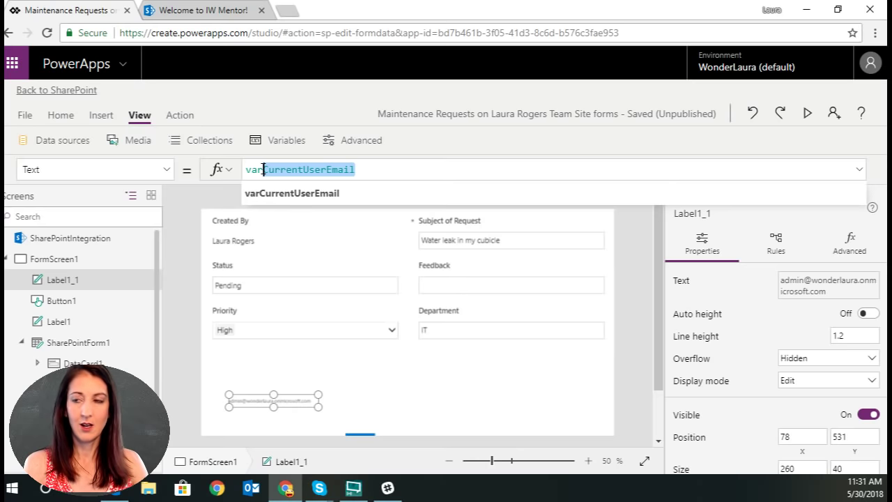
key("BackSpace")
left_click(277, 242)
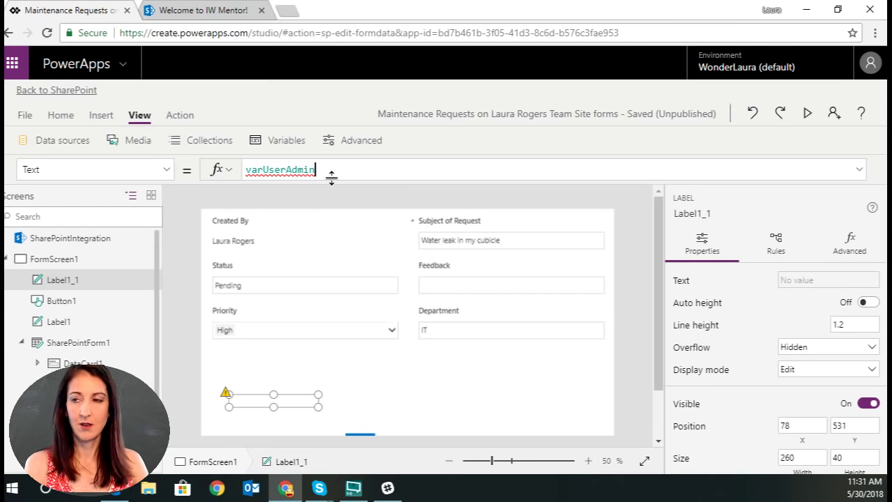
type(".")
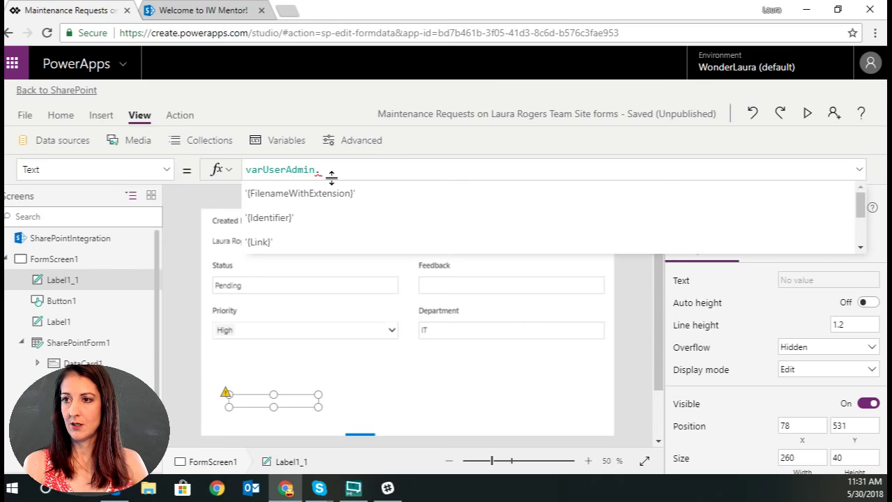
scroll(343, 200, "down", 3)
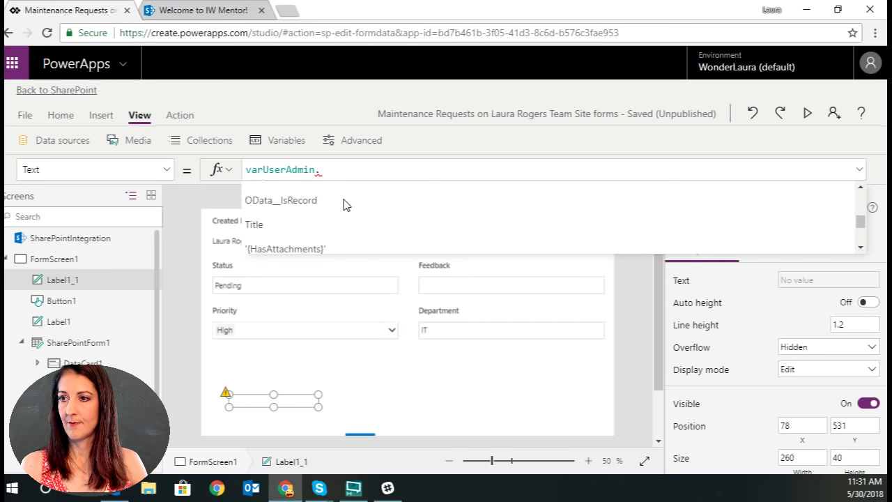
scroll(344, 200, "down", 2)
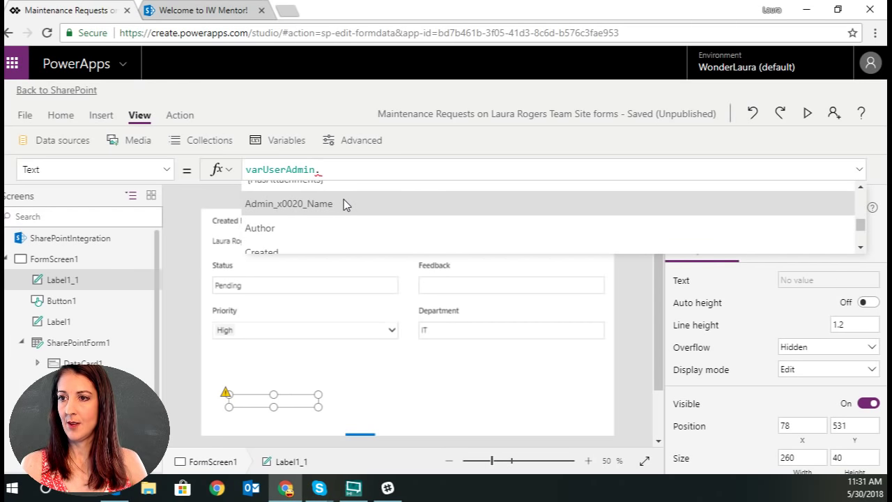
left_click(344, 199)
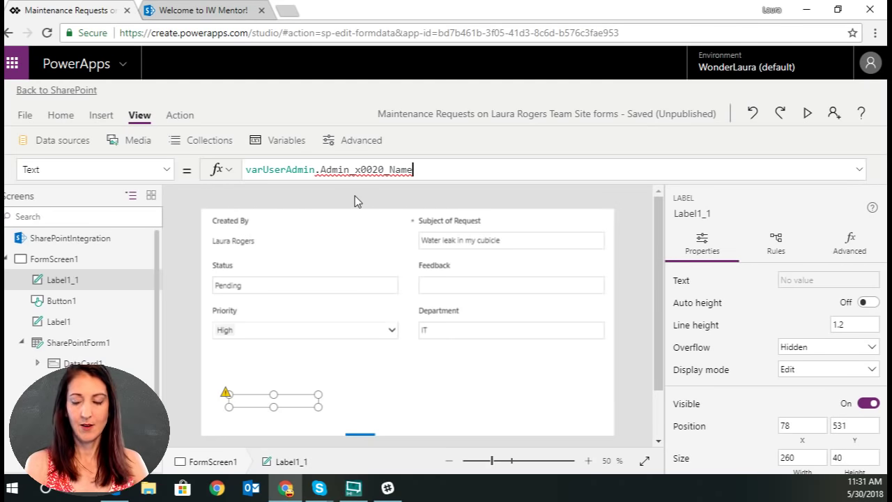
type(".")
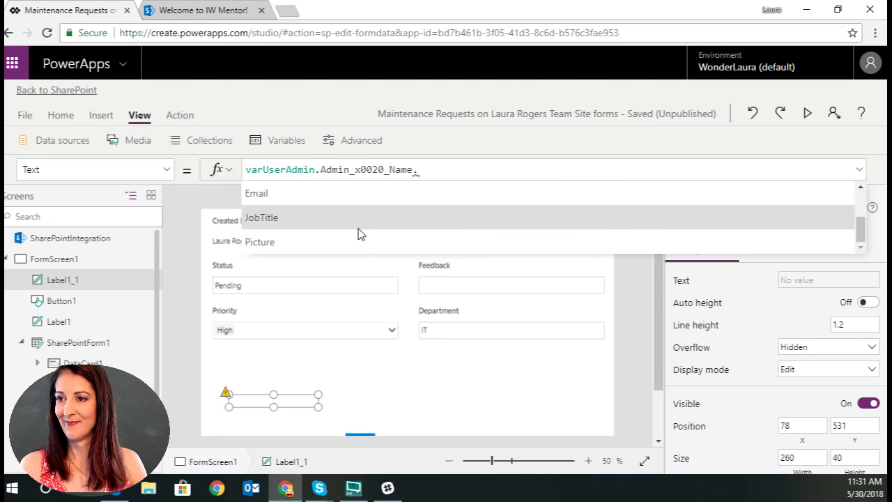
scroll(361, 234, "up", 3)
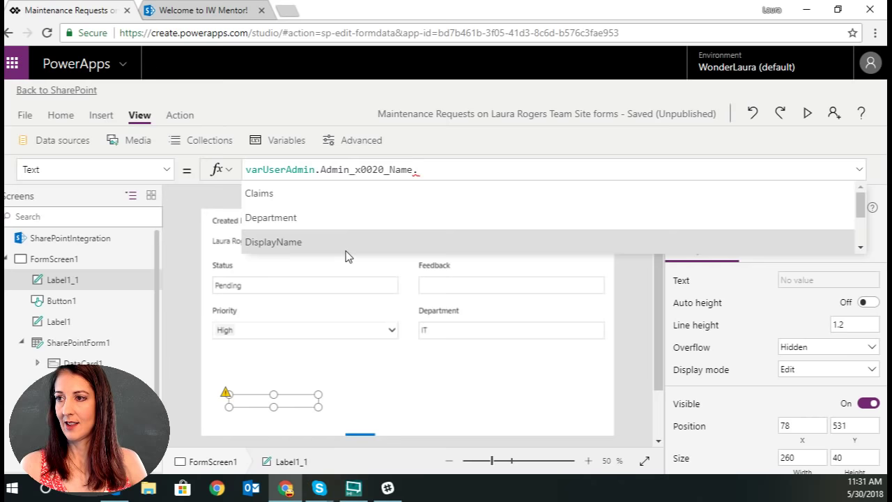
left_click(347, 250)
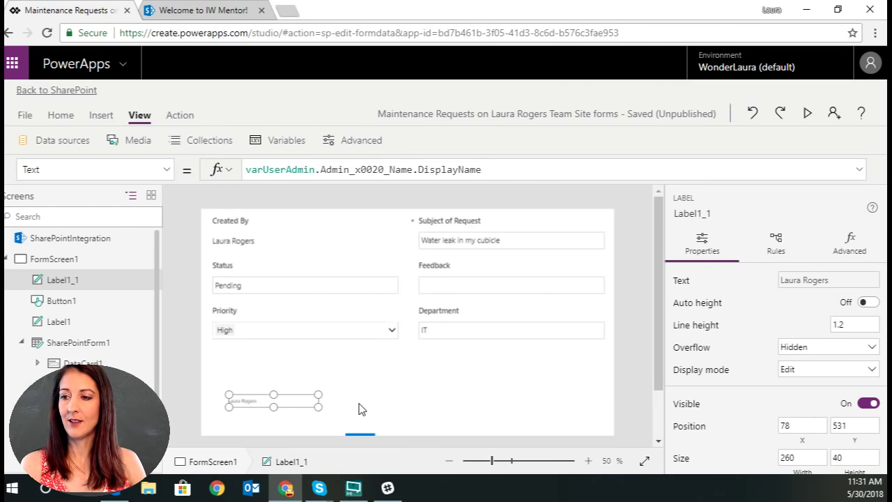
- Review the full OnSelect formula of Button1 and the Text formula of the admin name label
scroll(357, 409, "down", 1)
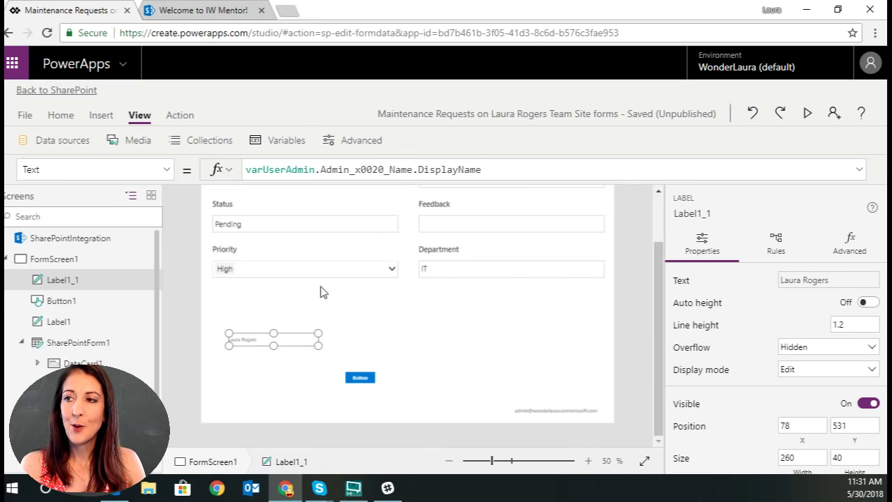
left_click(360, 379)
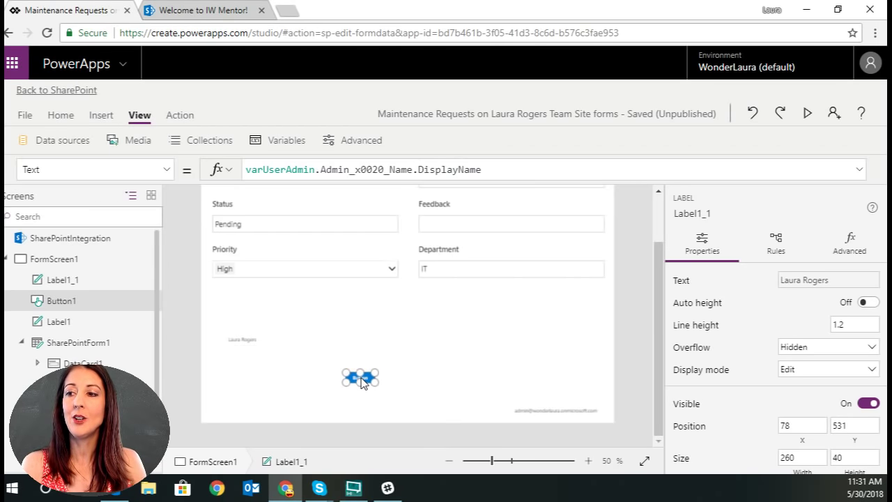
left_click(858, 169)
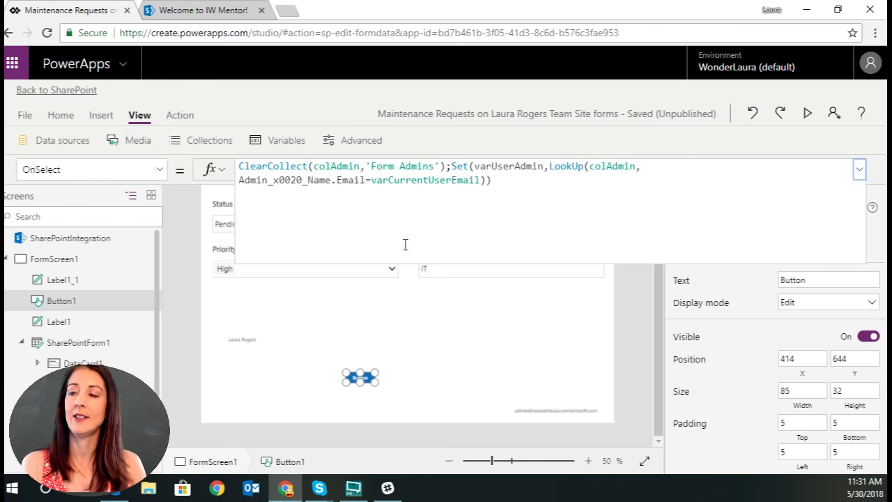
left_click(861, 170)
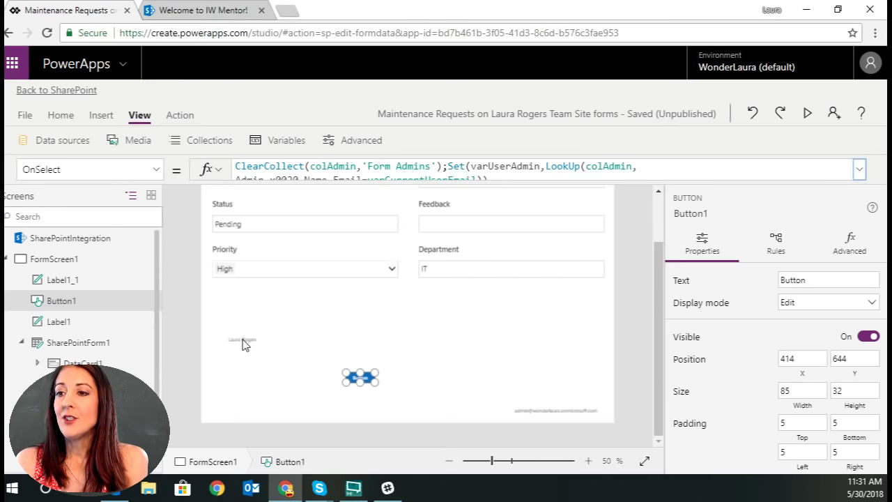
left_click(264, 340)
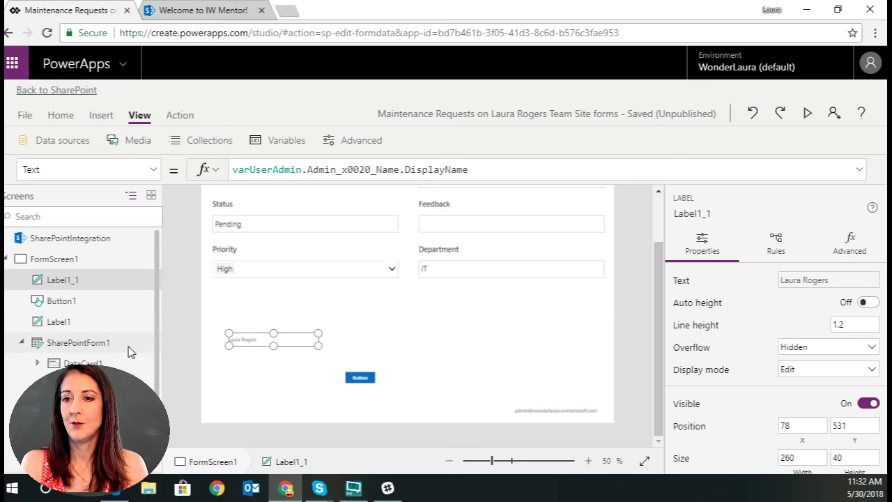
- Set the Maintenance Notes card's Visible formula to If(IsEmpty(varUserAdmin),false,true)
scroll(160, 389, "down", 1)
left_click(283, 310)
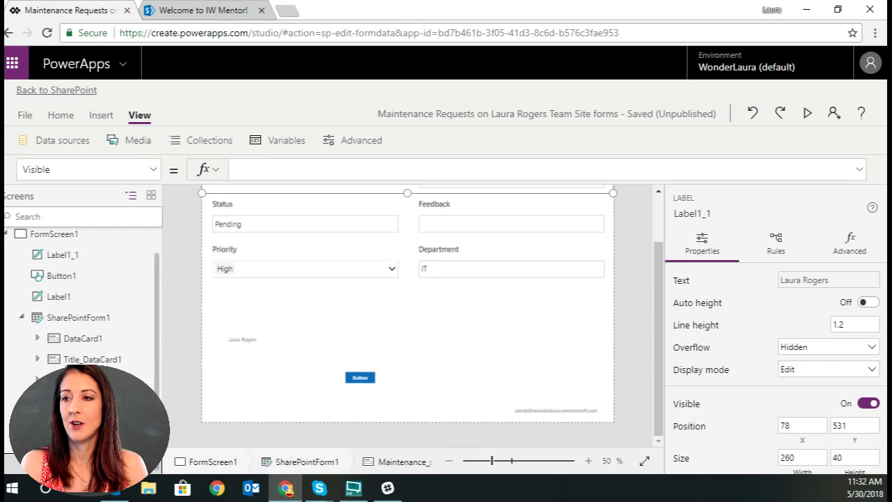
left_click(272, 166)
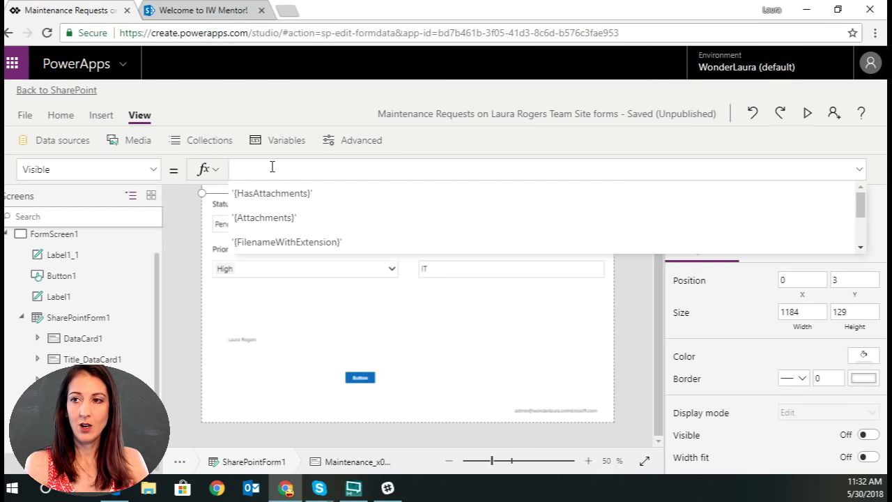
type("if")
key("Tab")
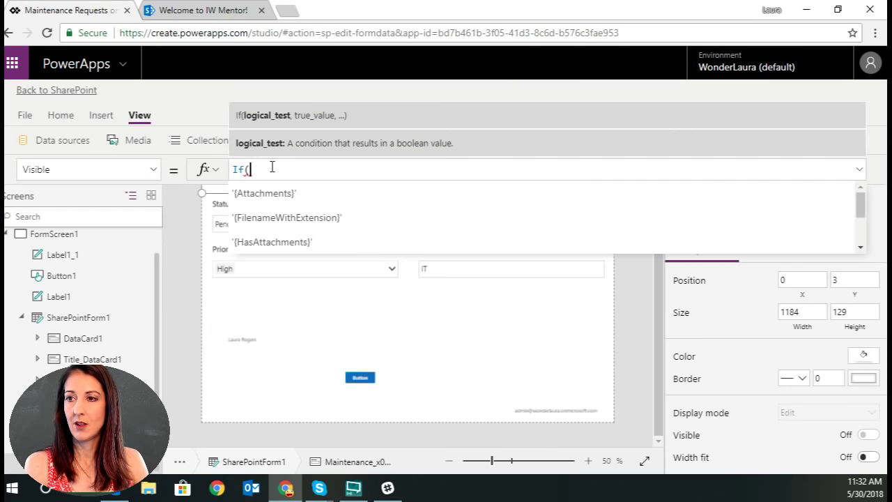
type("isb")
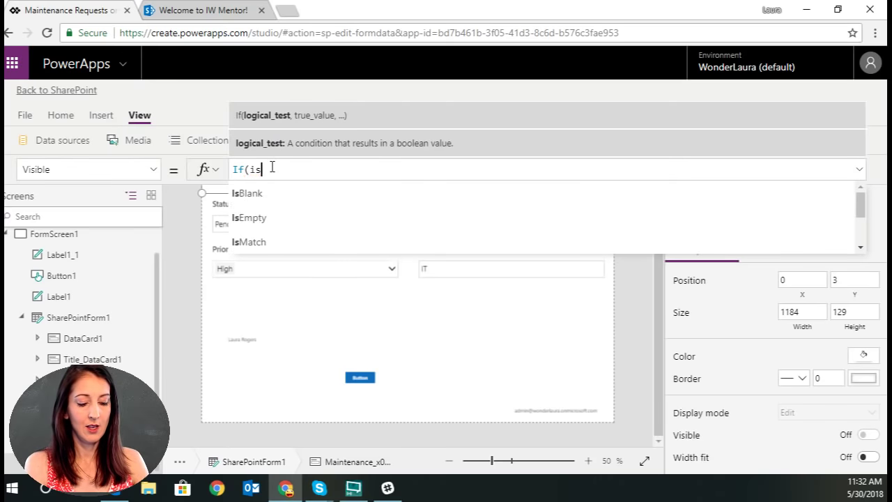
key("BackSpace")
type("e")
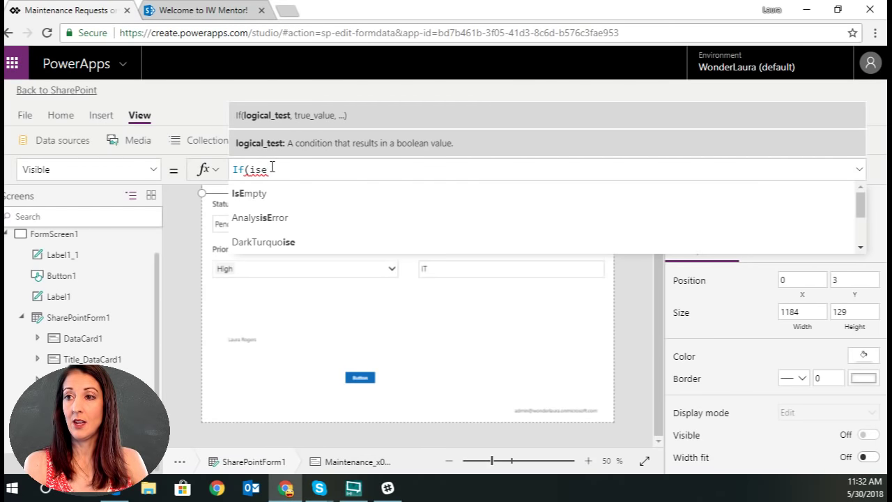
key("Tab")
type("var")
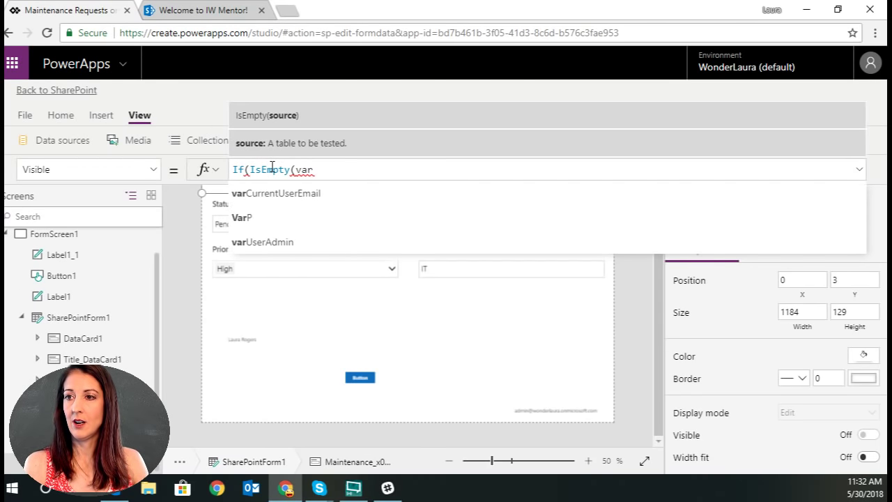
left_click(314, 244)
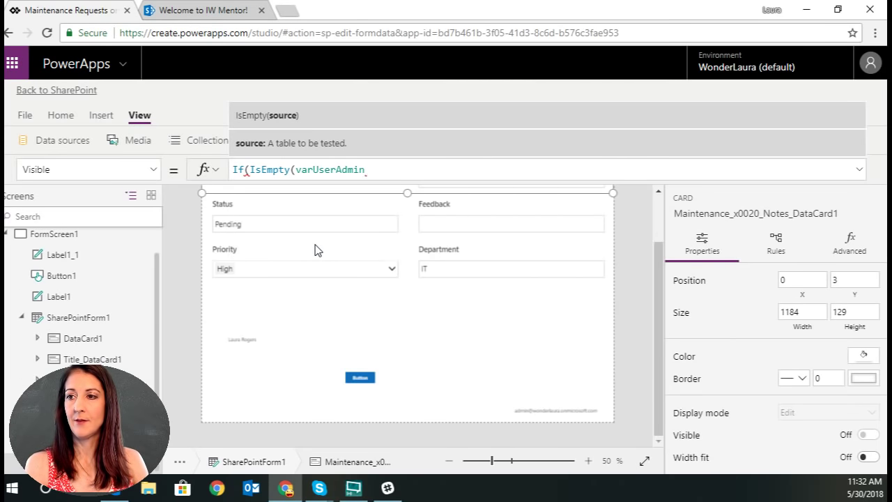
type(")")
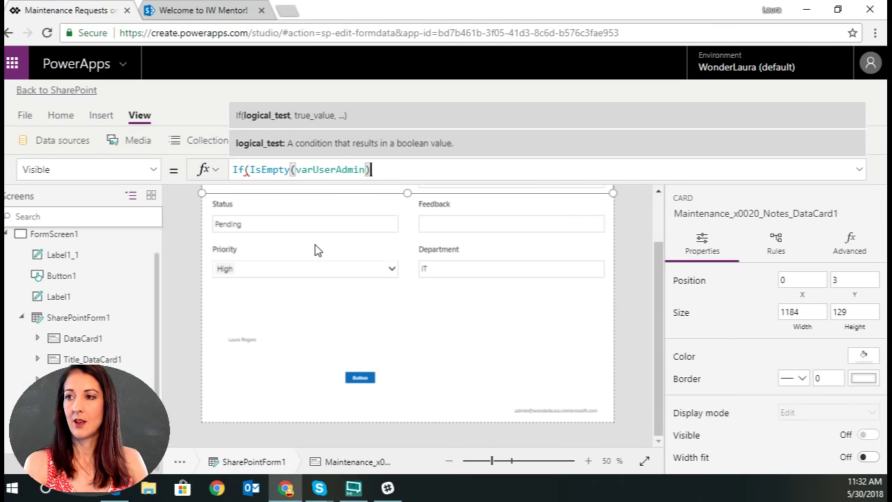
type(",")
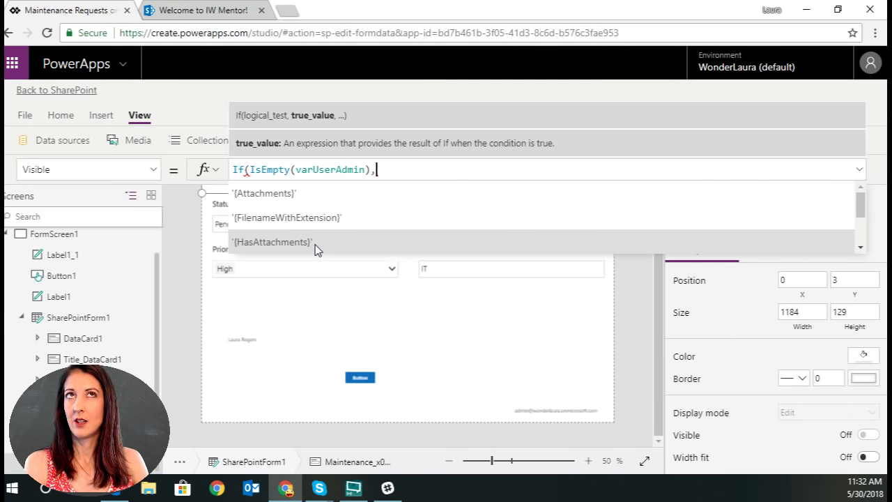
type("f")
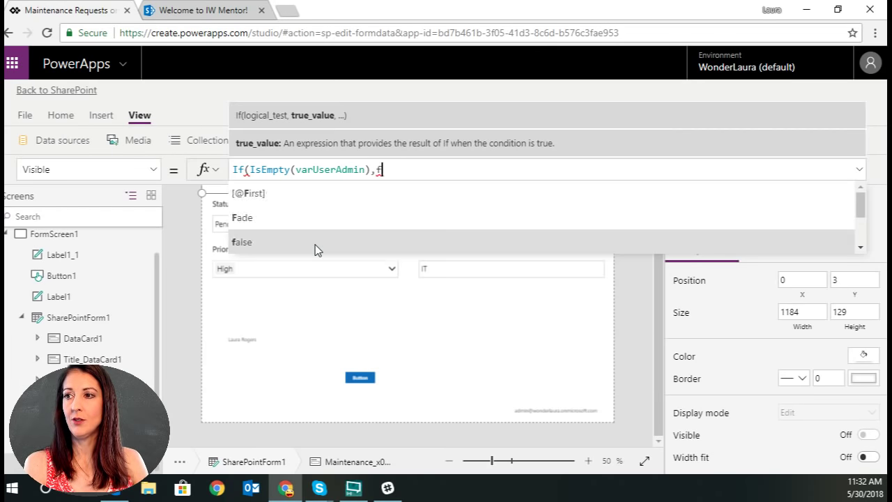
type("alse,true)")
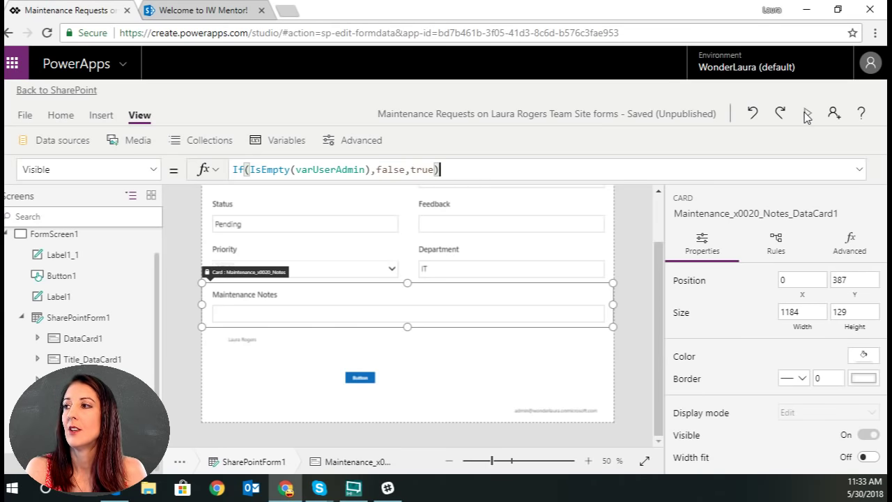
- Replace FormScreen1's OnVisible formula with a copy of Button1's full OnSelect formula, including the ClearCollect and Set(varUserAdmin) parts
left_click(369, 380)
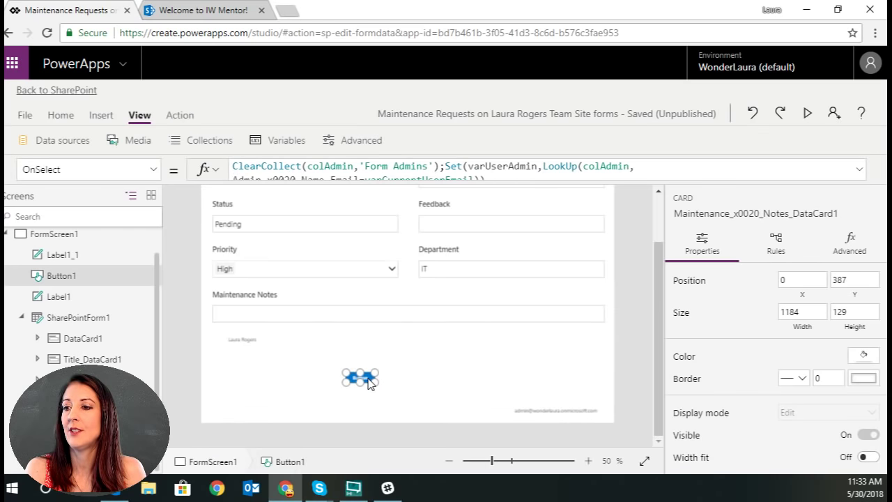
left_click(538, 166)
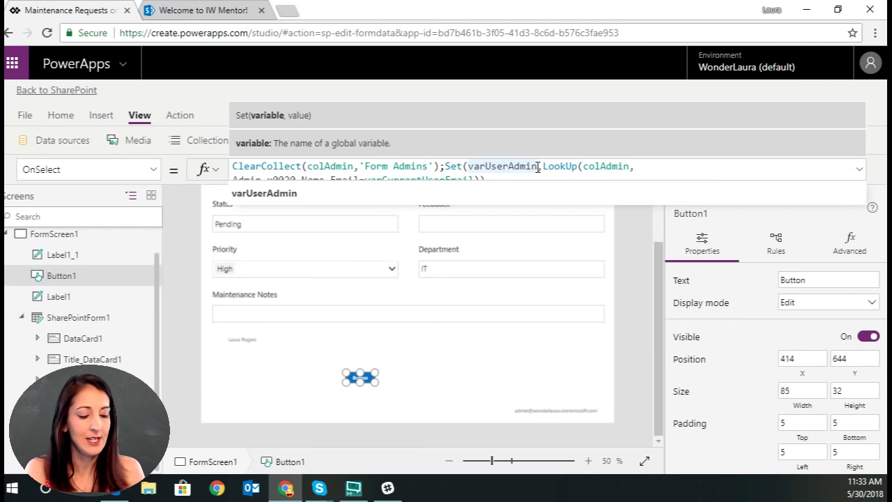
key("ctrl+a")
key("ctrl+c")
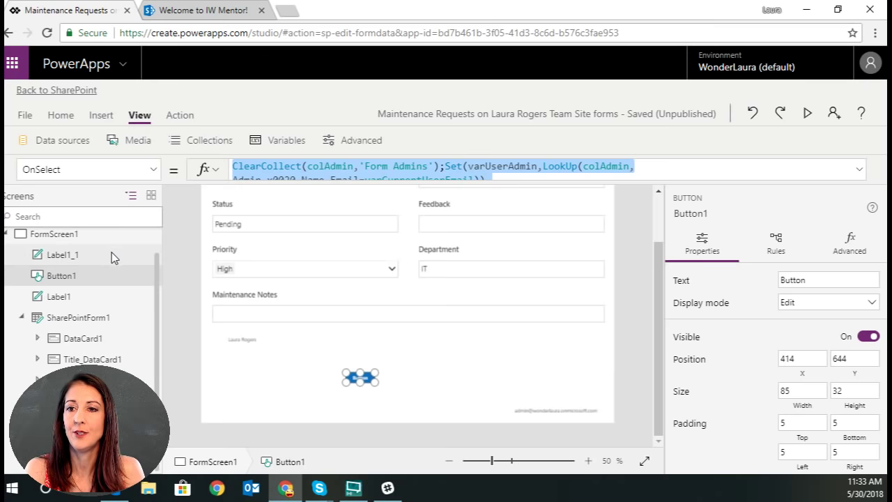
left_click(96, 234)
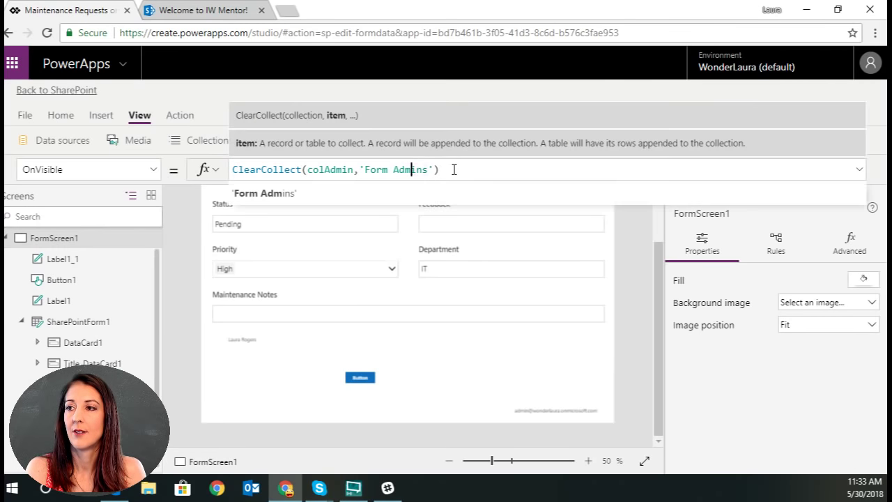
left_click_drag(441, 169, 204, 169)
key("ctrl+v")
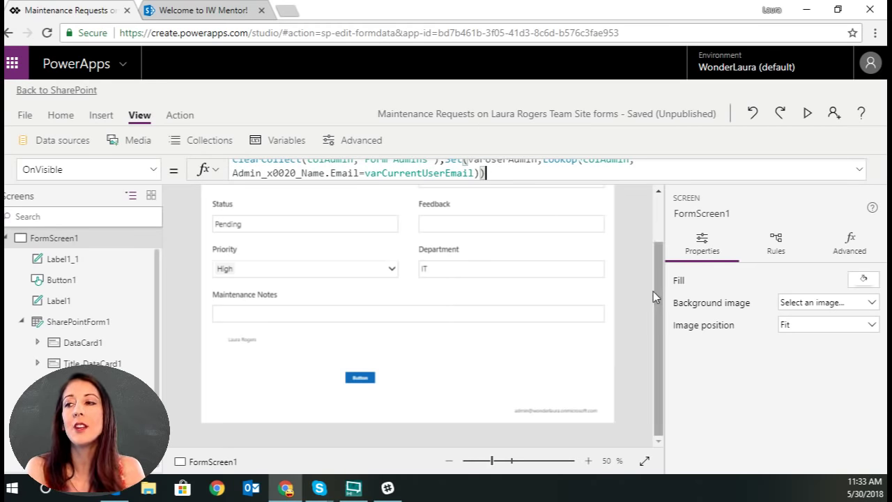
- Leave the form designer and return to the Maintenance Requests list in SharePoint
left_click_drag(657, 265, 659, 224)
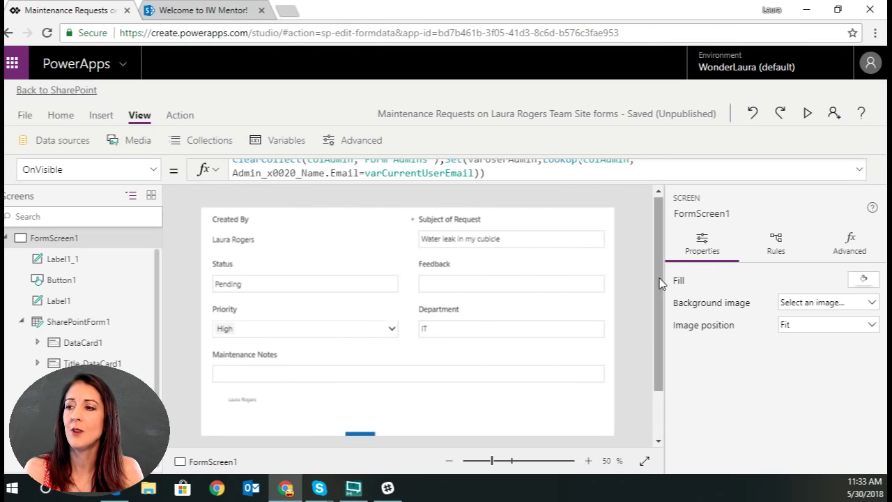
left_click_drag(659, 278, 654, 354)
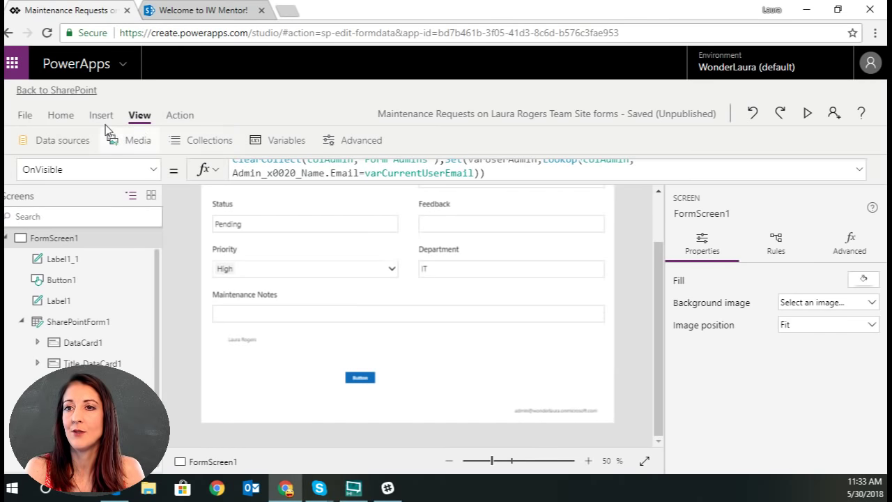
left_click(52, 92)
left_click(348, 307)
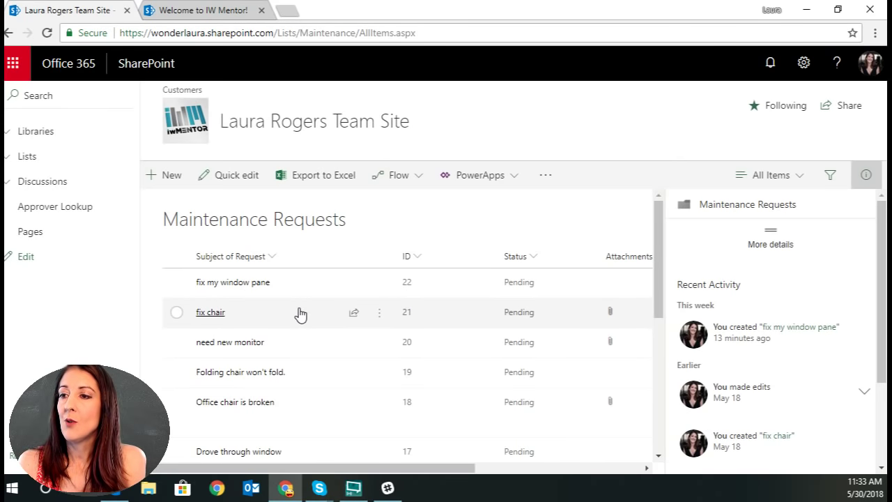
- Open the "fix my window pane" request for editing and enter a Maintenance Notes text ending in "for admins"
left_click(257, 283)
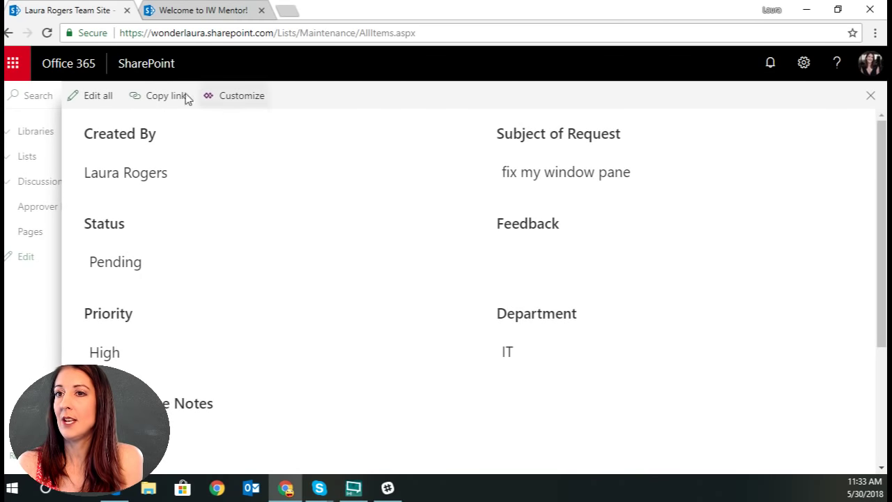
left_click(87, 96)
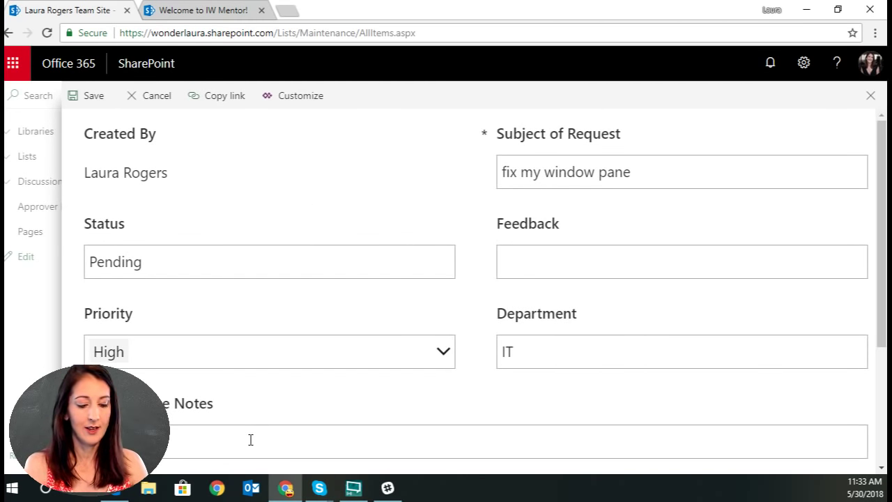
key("BackSpace")
type("for admin")
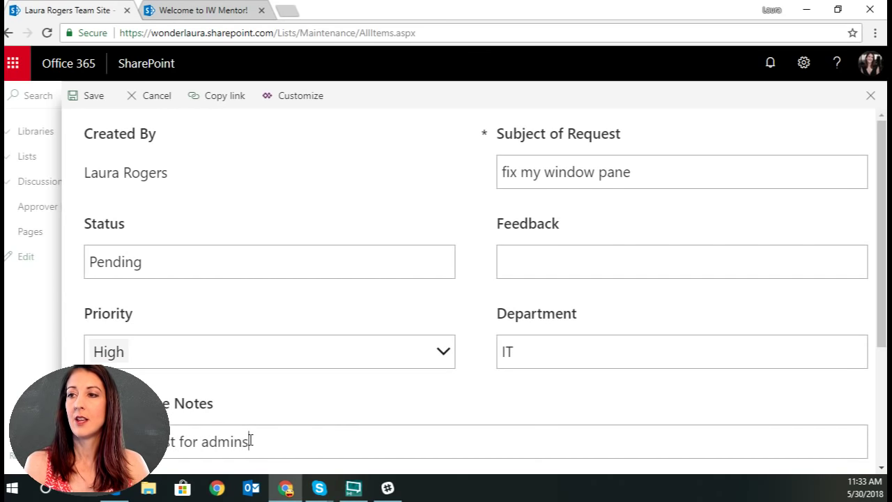
- Complete the Maintenance Notes of the "fix my window pane" request as "these are just for admins" and save the request
type("s")
scroll(285, 430, "down", 3)
scroll(285, 428, "up", 3)
scroll(293, 427, "down", 3)
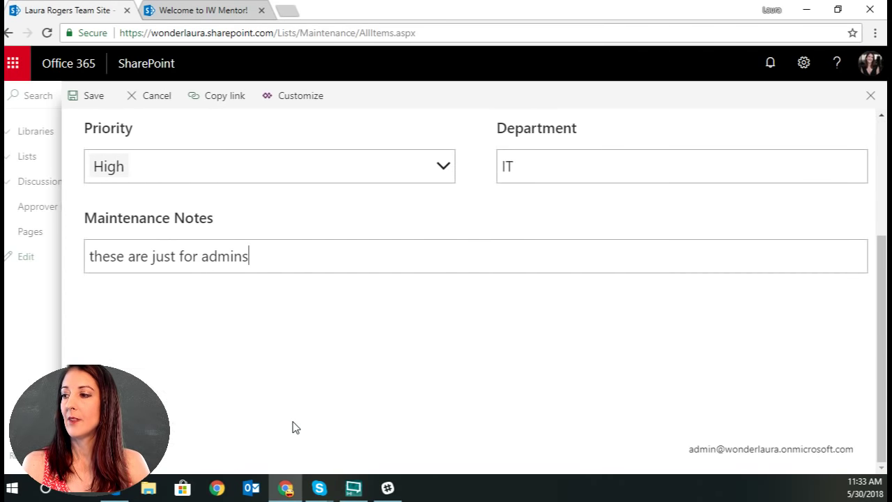
scroll(292, 428, "up", 3)
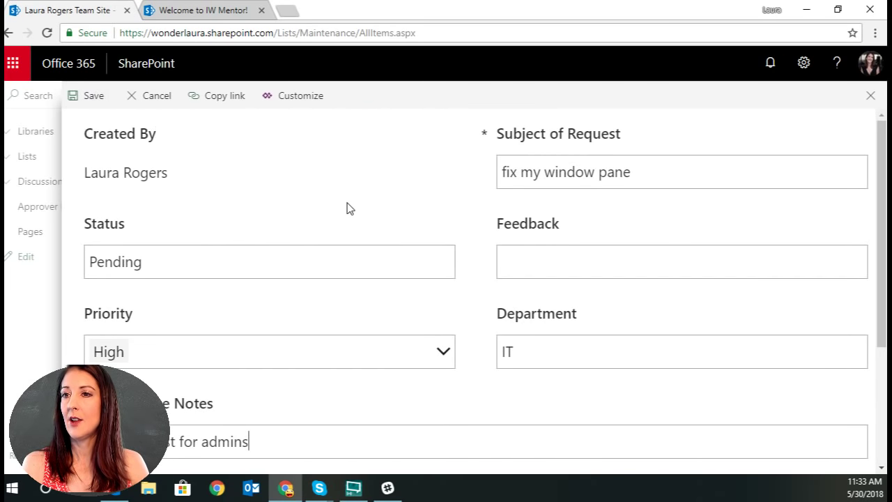
scroll(284, 202, "down", 3)
scroll(285, 202, "down", 1)
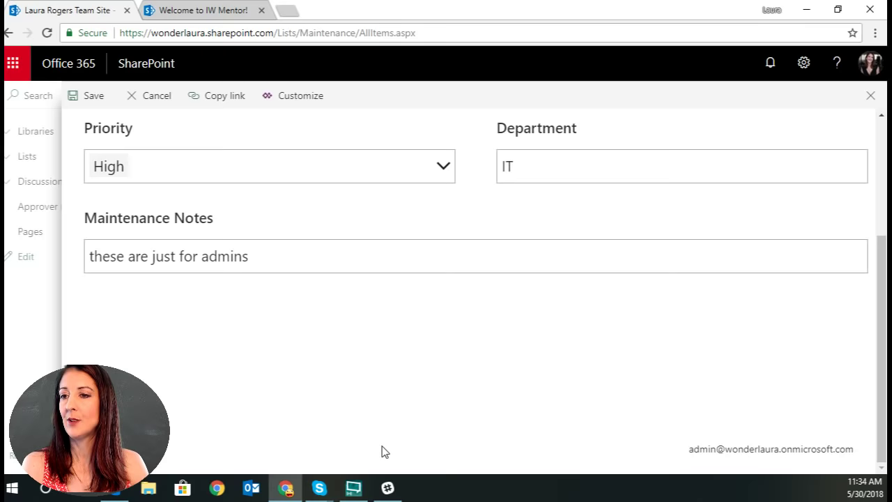
scroll(383, 449, "up", 3)
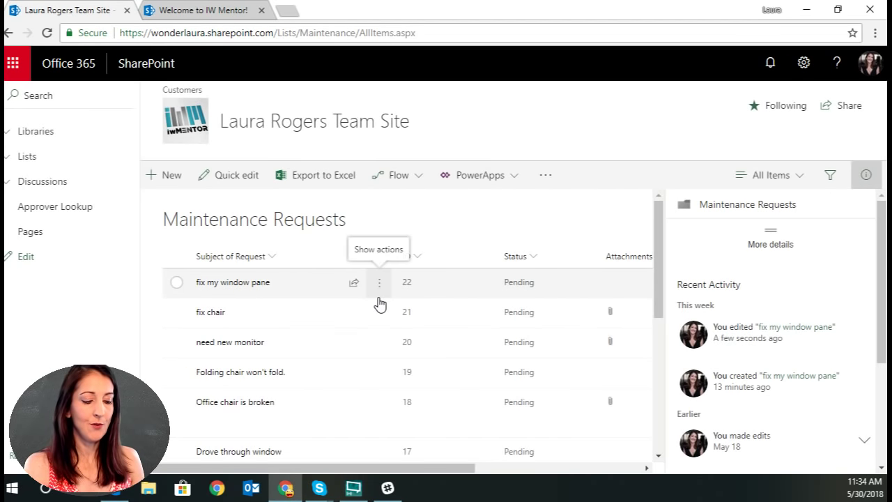
- Reload the list, edit the "need new monitor" request, enter "this is a test" in its Maintenance Notes and save it
key("F5")
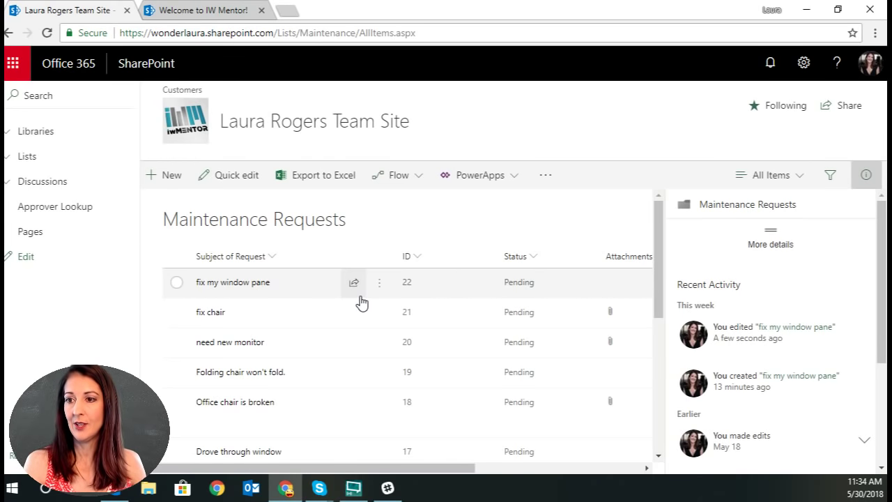
left_click(240, 342)
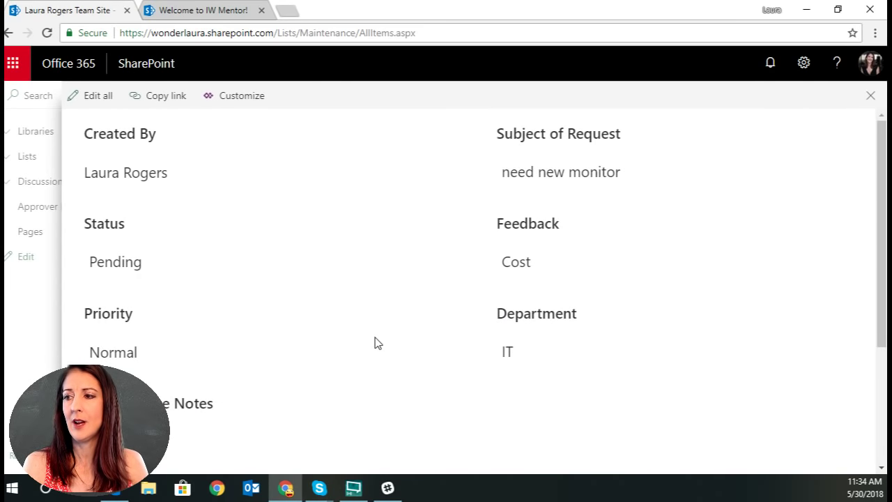
scroll(374, 342, "down", 3)
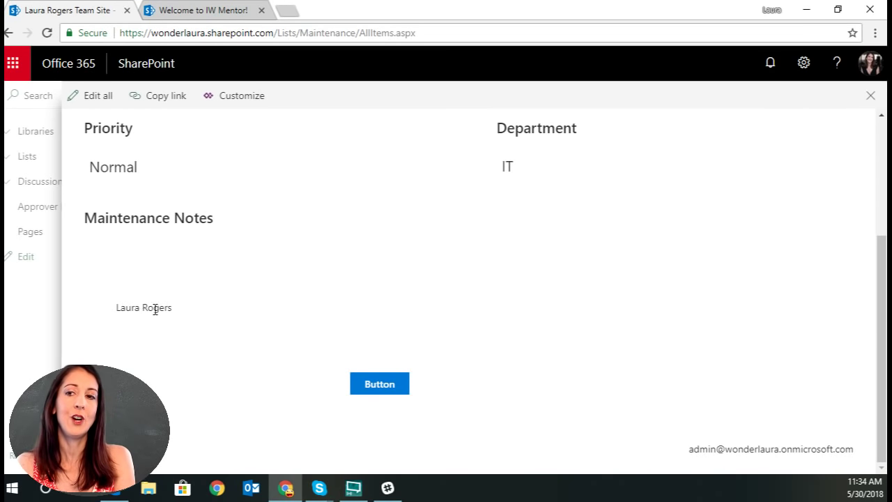
left_click(91, 98)
left_click(177, 251)
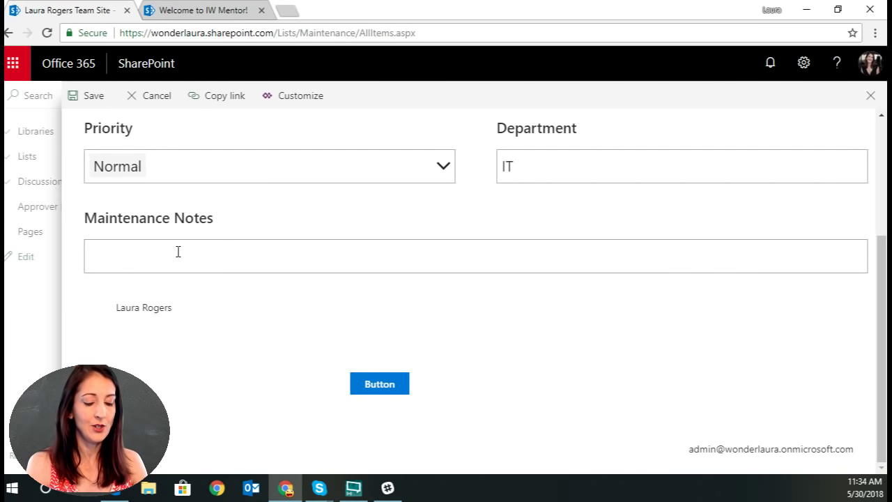
type("this")
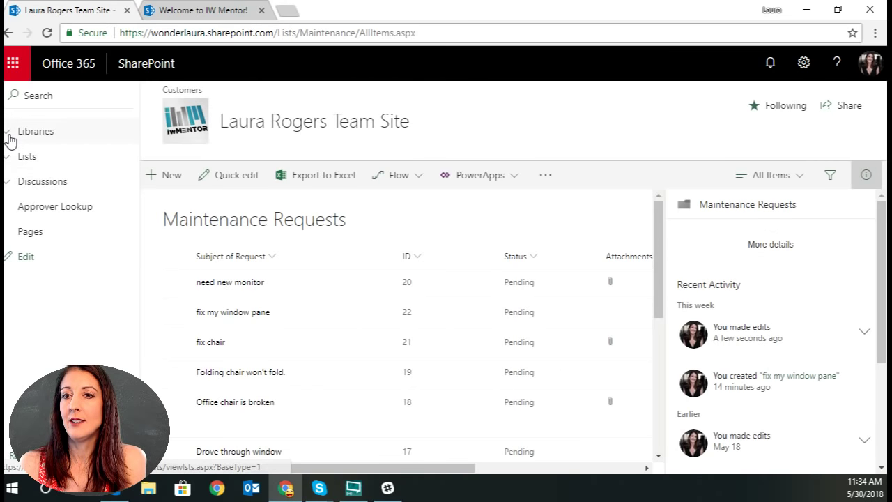
- Open the Form Admins list from the site's lists
left_click(21, 159)
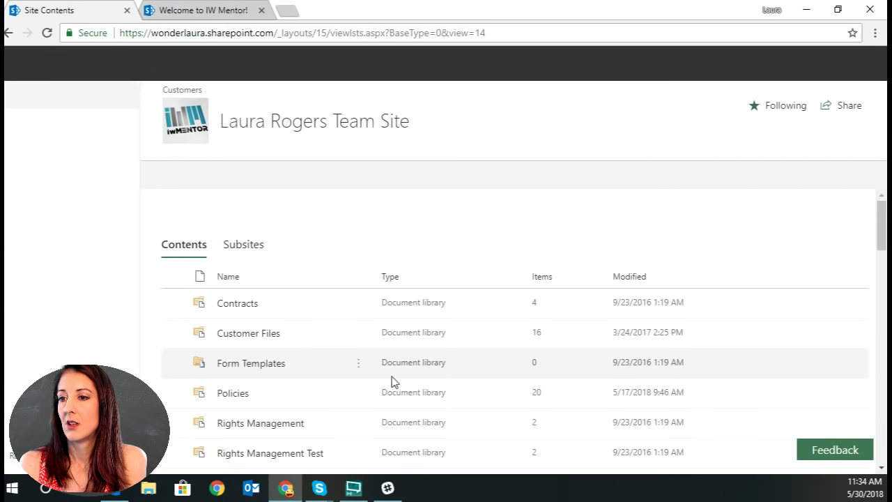
scroll(385, 380, "down", 6)
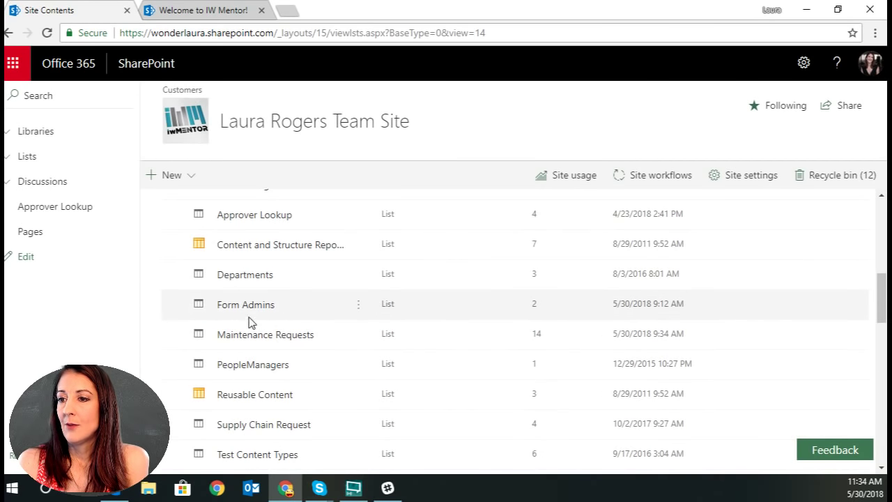
left_click(251, 305)
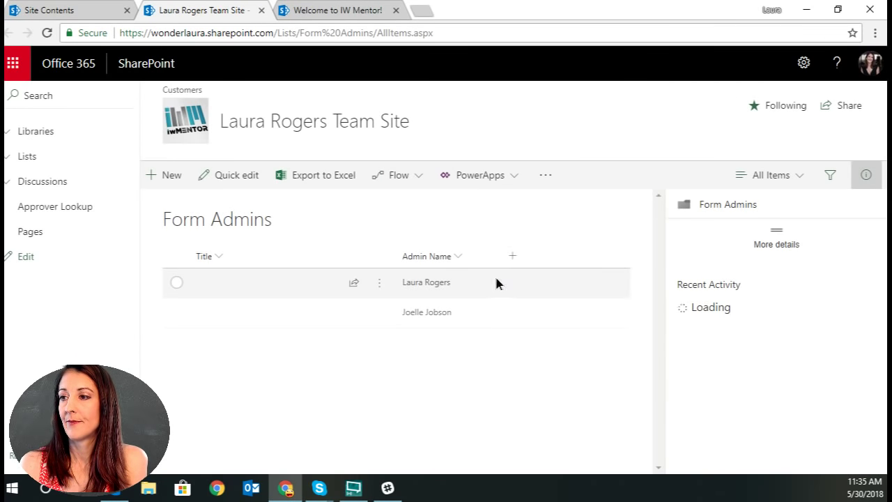
- Delete the first admin entry from the Form Admins list and reload the page
left_click(496, 283)
key("Delete")
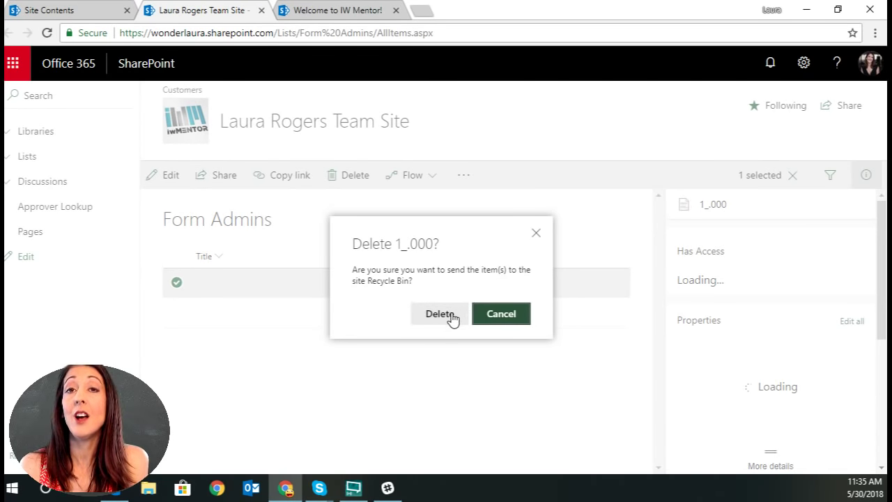
left_click(440, 315)
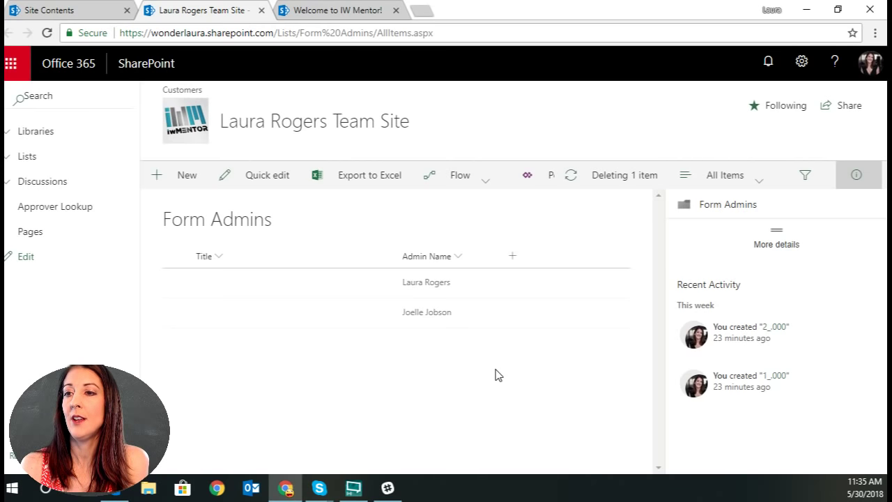
left_click(494, 26)
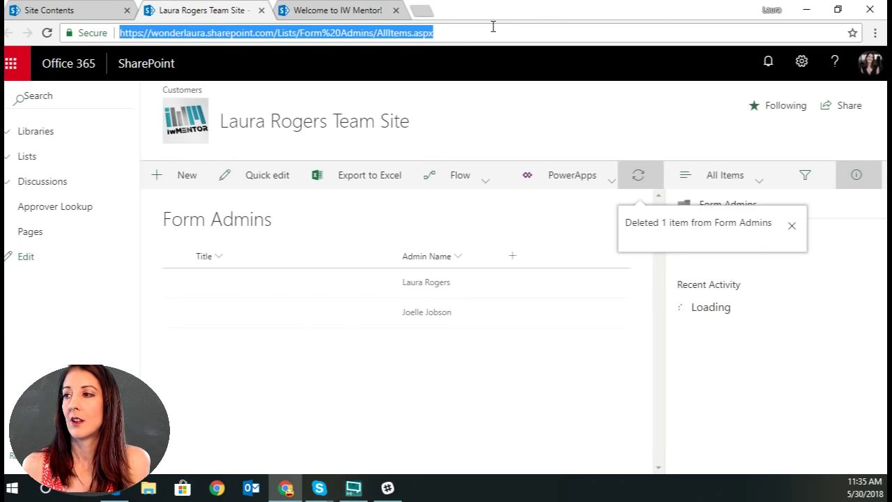
key("Return")
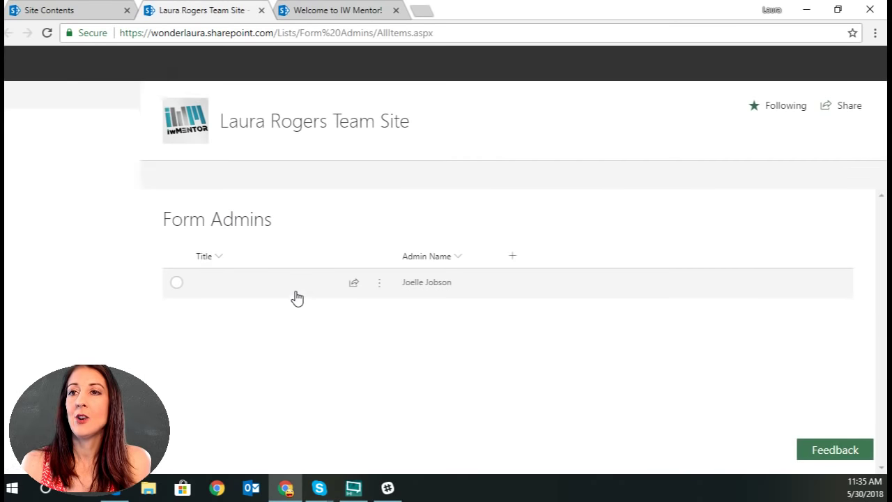
- Return to the Maintenance Requests list, reload it, and check the Maintenance Notes field in the "need new monitor" request
left_click(7, 159)
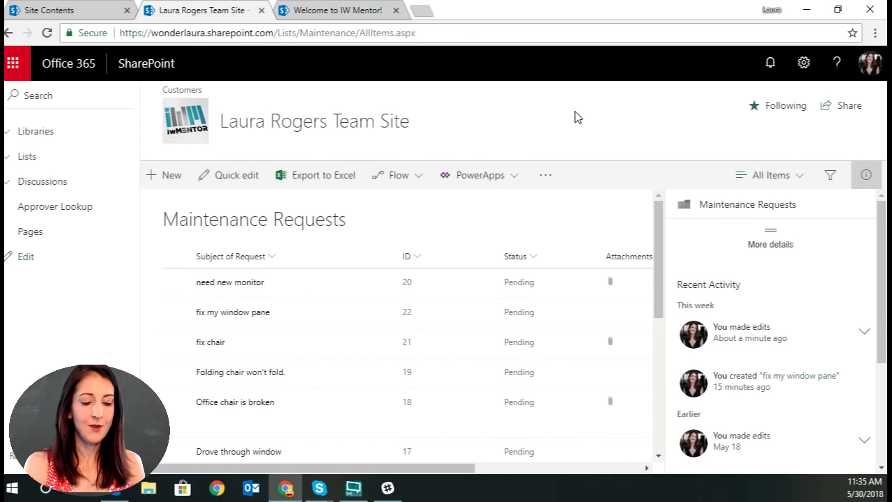
key("F5")
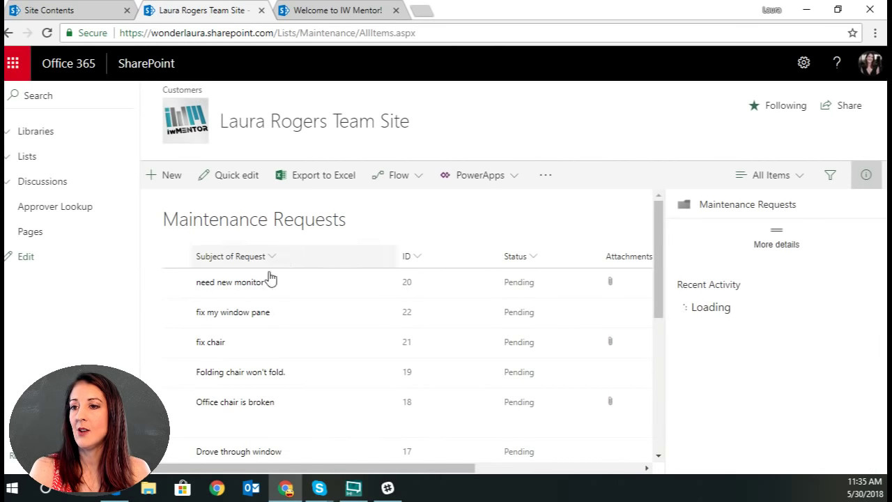
left_click(235, 282)
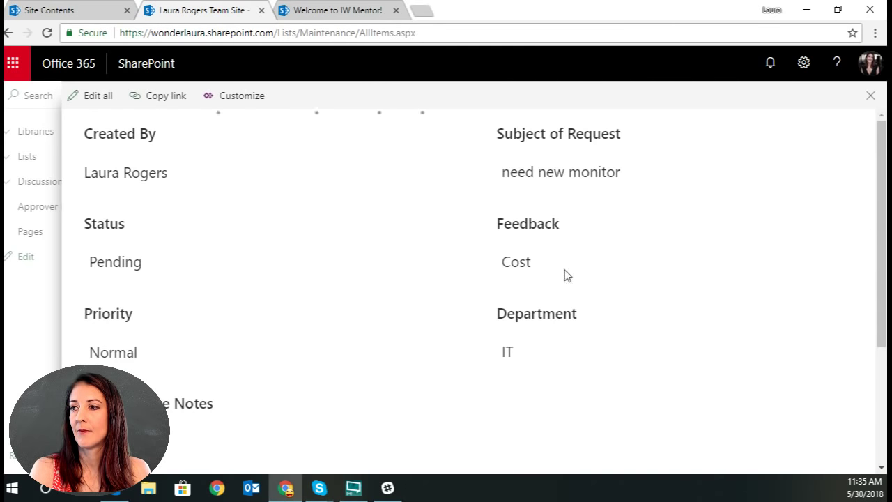
scroll(642, 269, "down", 3)
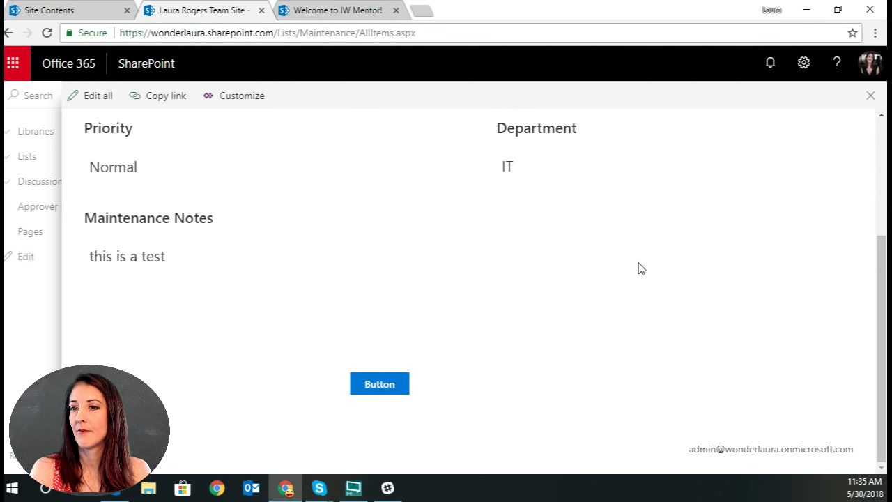
scroll(639, 269, "up", 2)
scroll(639, 269, "down", 2)
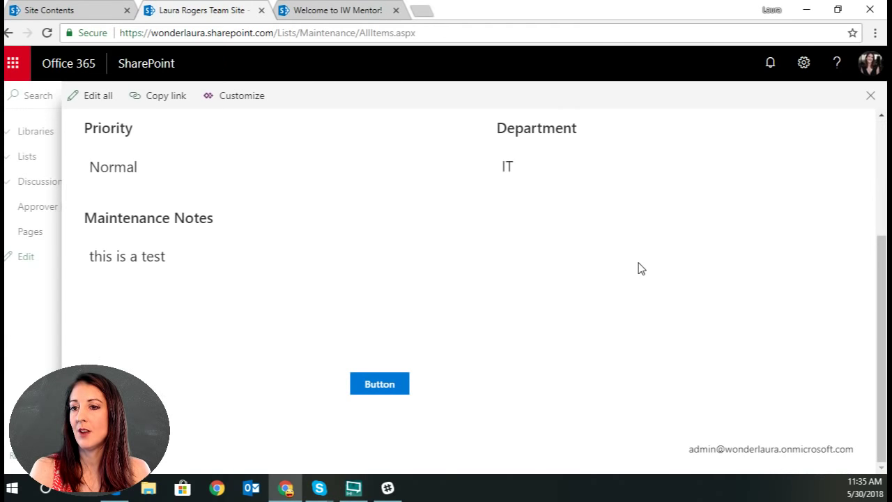
- Check the Maintenance Notes field in the edit form of the "need new monitor" request, and close the form without changes
left_click(101, 98)
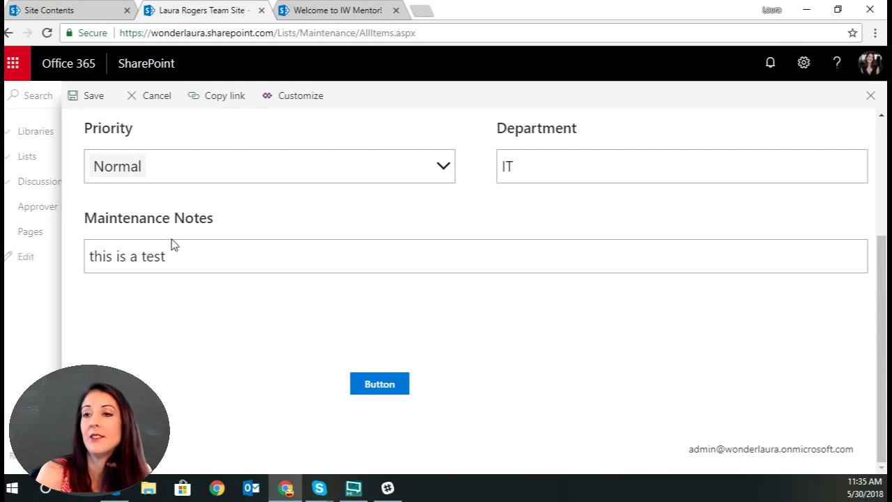
left_click(189, 257)
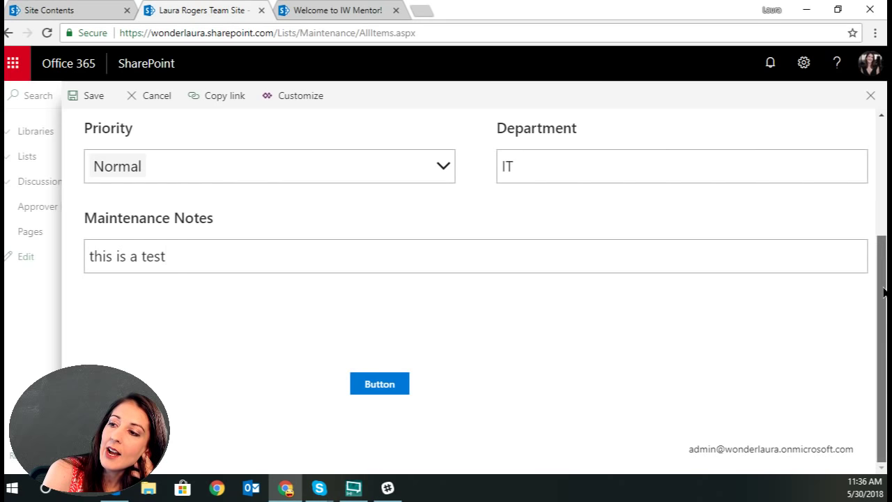
scroll(884, 291, "up", 1)
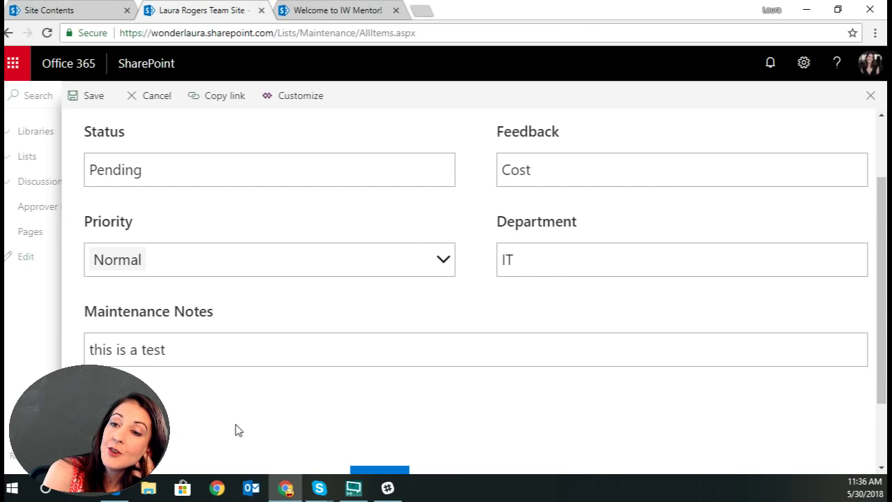
left_click(871, 95)
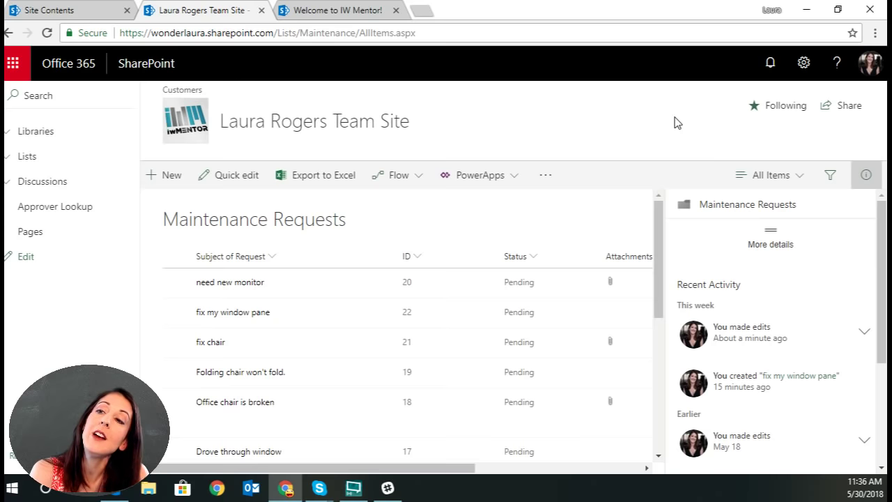
- Open the Maintenance Requests form for customization in PowerApps, and open a browser window with the IW Mentor profile
left_click(446, 177)
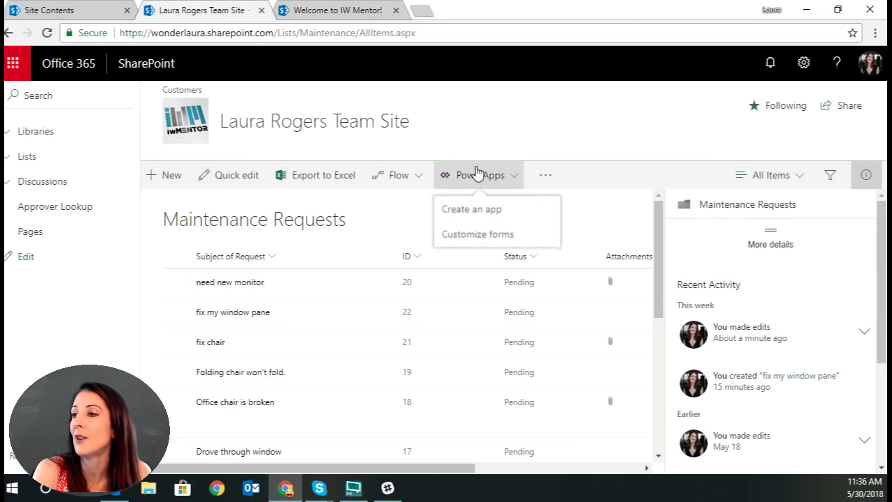
left_click(477, 237)
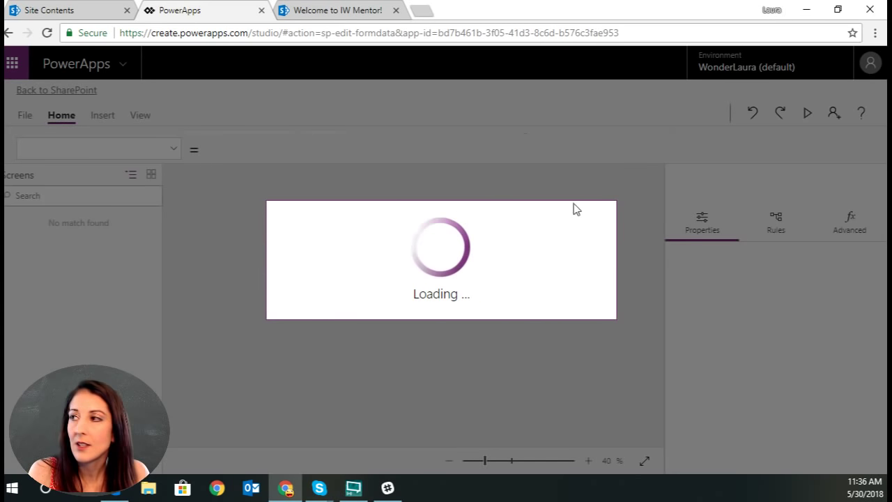
left_click(771, 11)
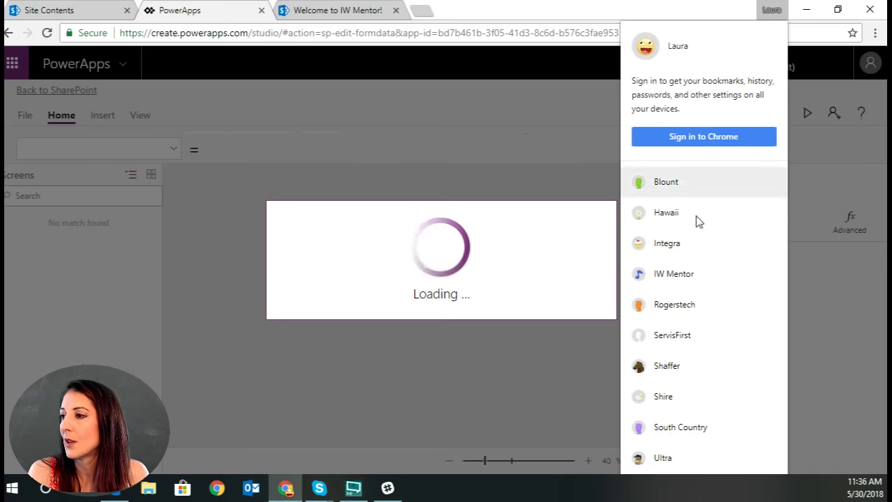
left_click(683, 273)
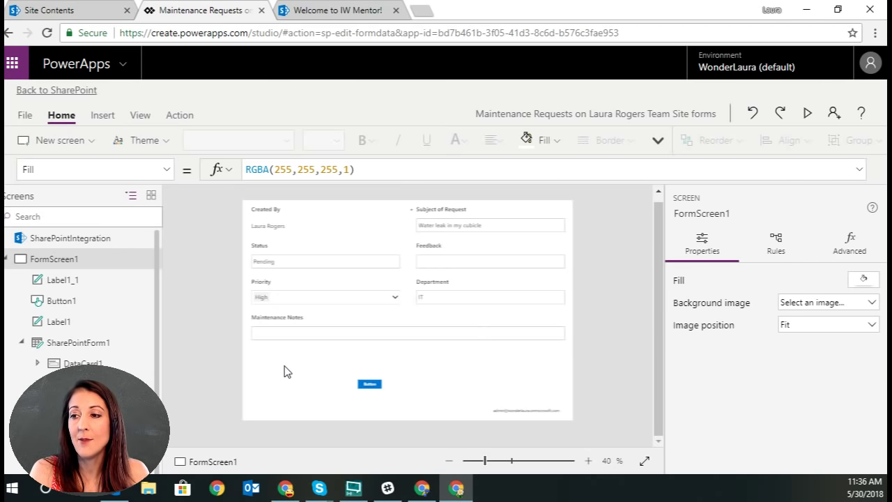
- Change the Maintenance Notes card's Visible formula to If(IsBlank(varUserAdmin),false,true)
left_click(294, 321)
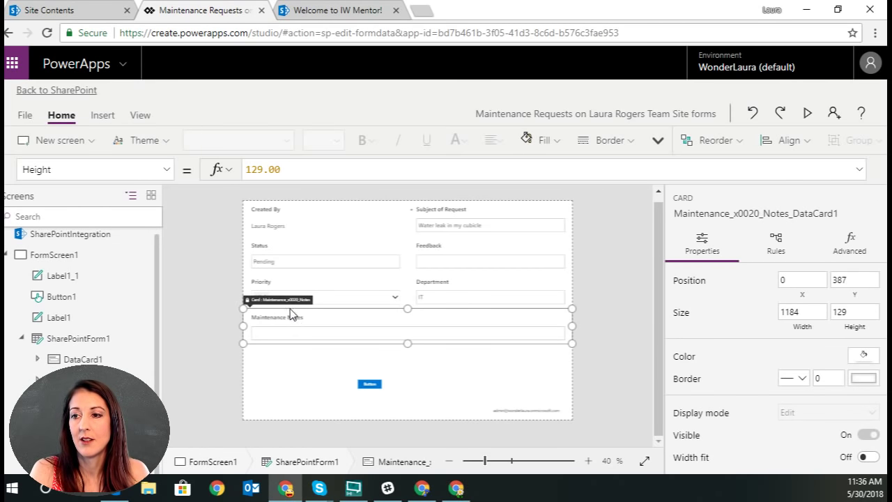
left_click(859, 170)
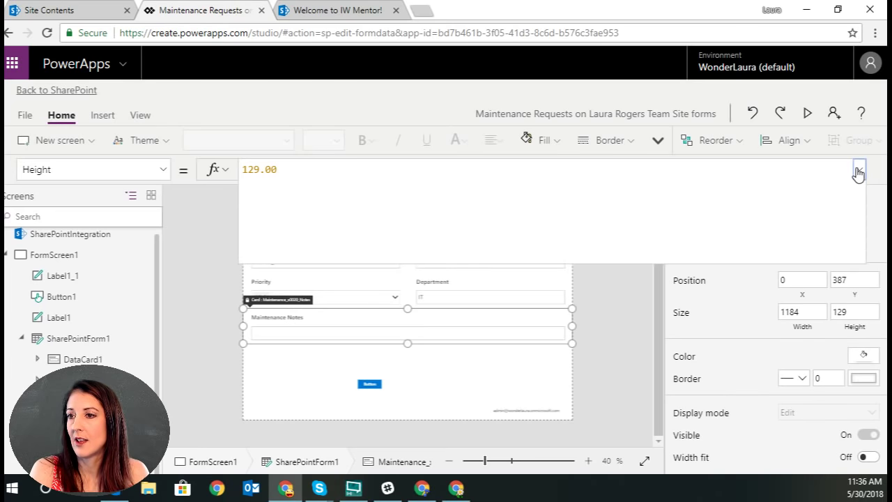
left_click(859, 169)
left_click(160, 169)
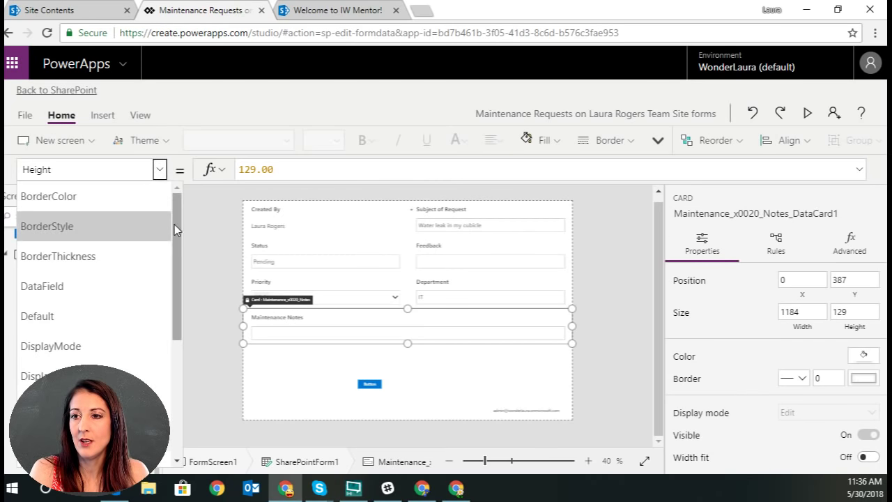
left_click_drag(175, 224, 175, 368)
left_click(73, 333)
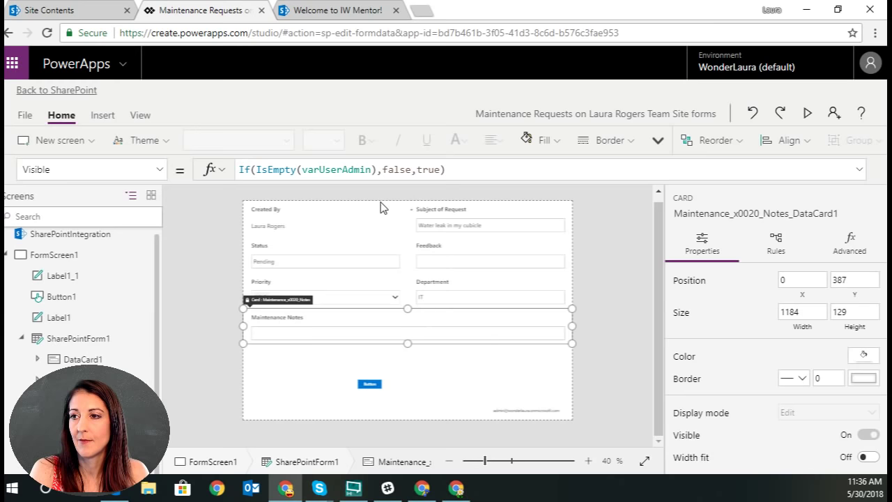
left_click(356, 169)
left_click_drag(297, 170, 269, 166)
type("blank")
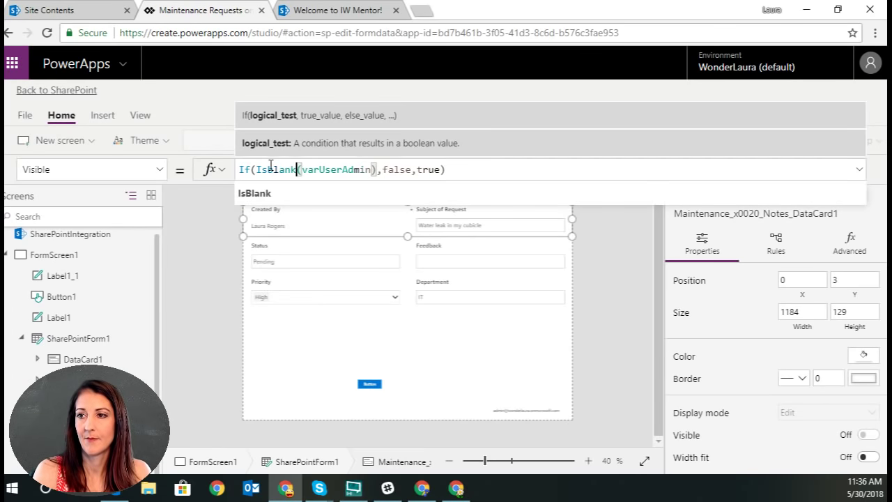
left_click(290, 193)
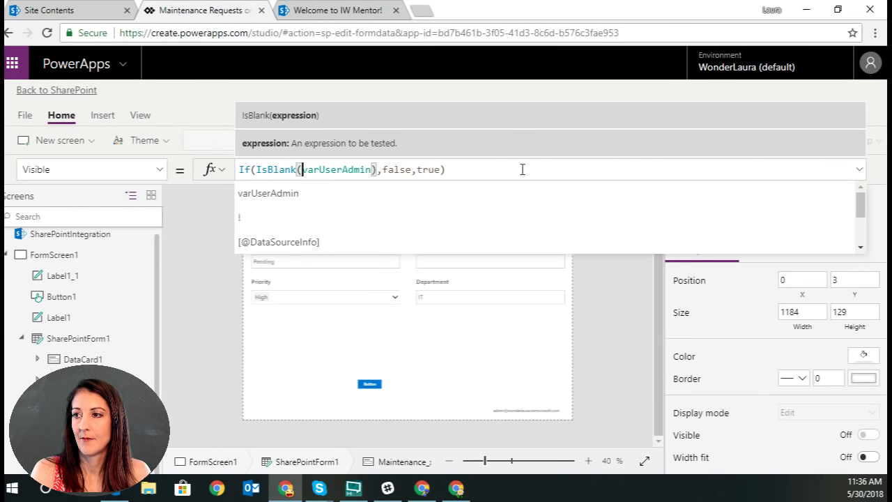
- Save the changes to the Maintenance Requests form and return to the SharePoint list
left_click(859, 169)
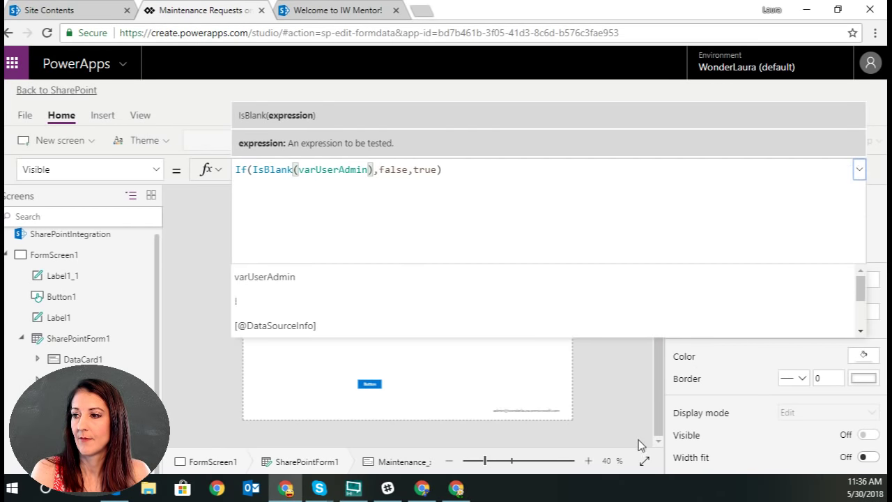
left_click(628, 398)
left_click(858, 170)
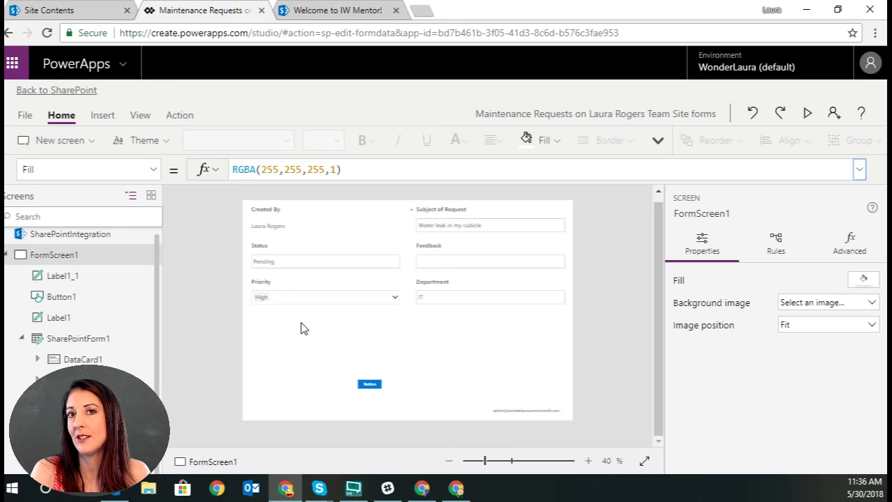
left_click(62, 95)
left_click(365, 303)
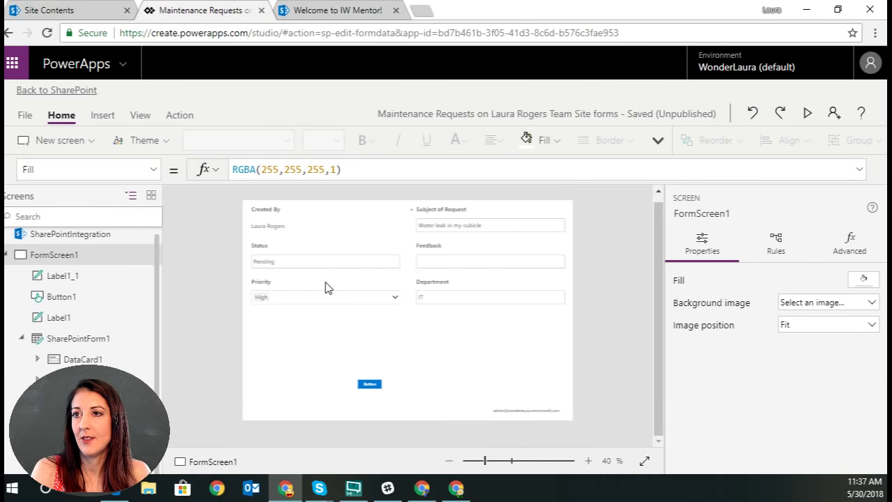
left_click(70, 90)
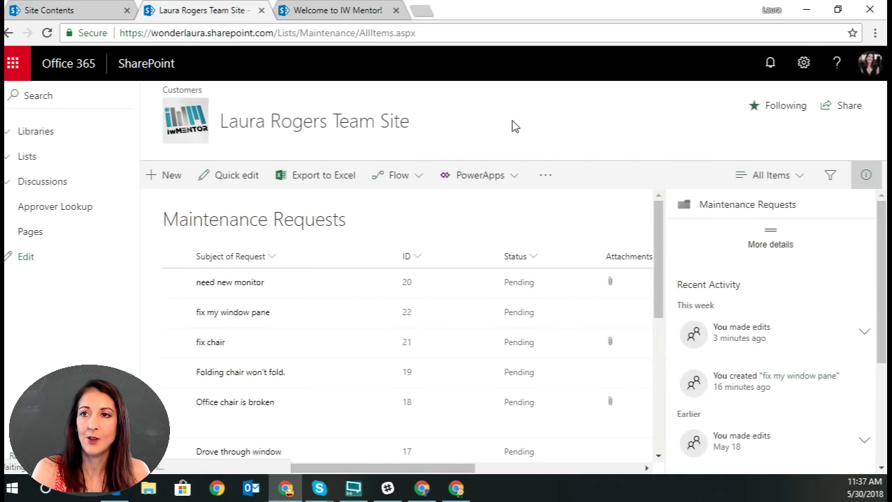
- Reload the list, check the "fix my window pane" edit form for the Maintenance Notes field, and close it without changes
key("F5")
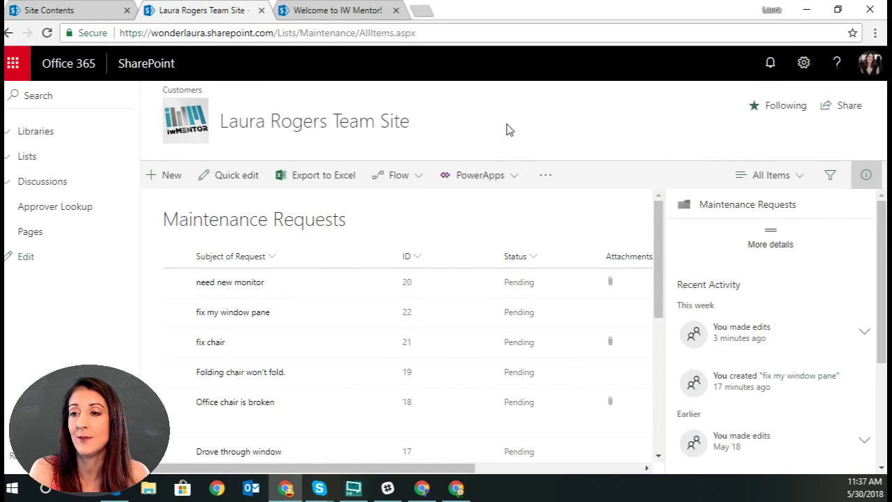
mouse_move(295, 314)
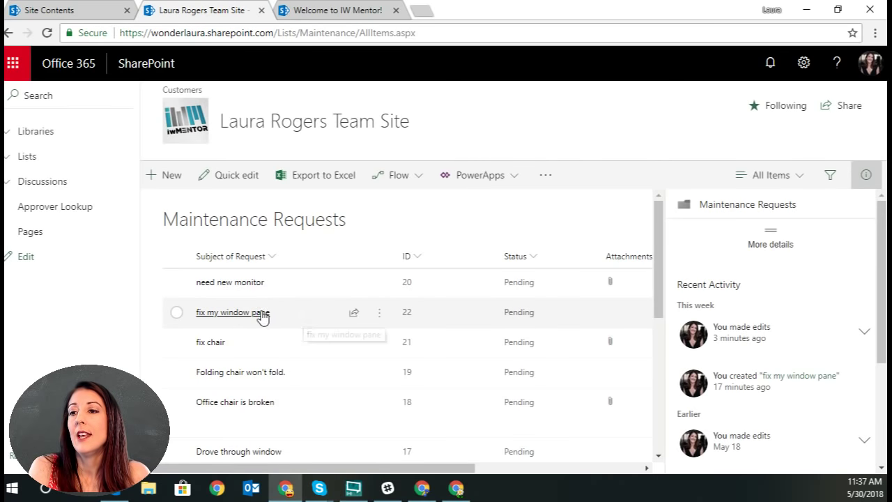
left_click(375, 312)
left_click(417, 253)
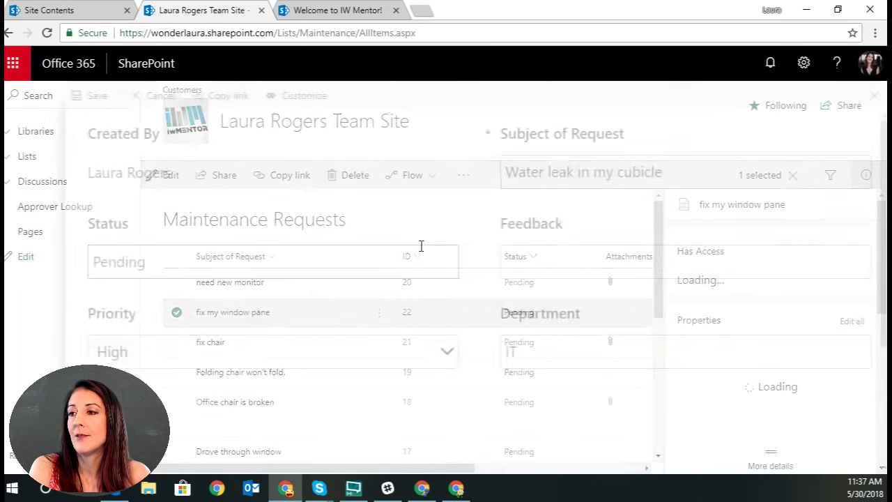
scroll(536, 409, "down", 3)
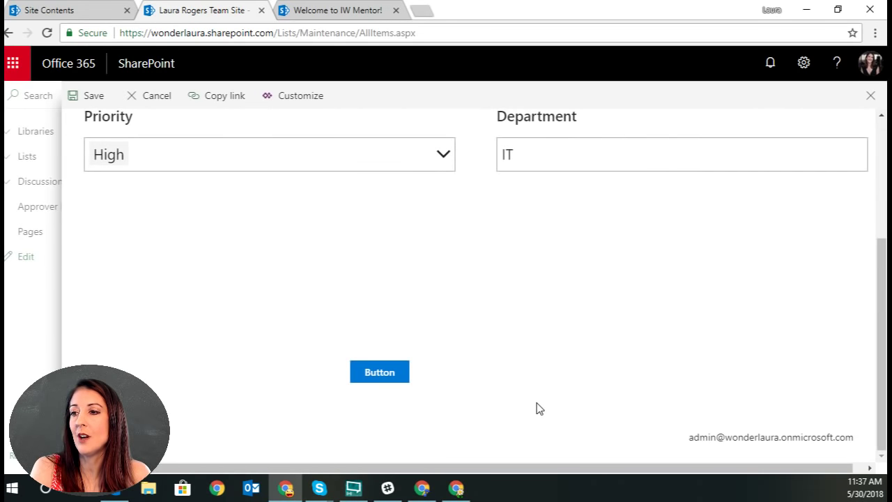
scroll(536, 408, "up", 3)
scroll(536, 409, "down", 3)
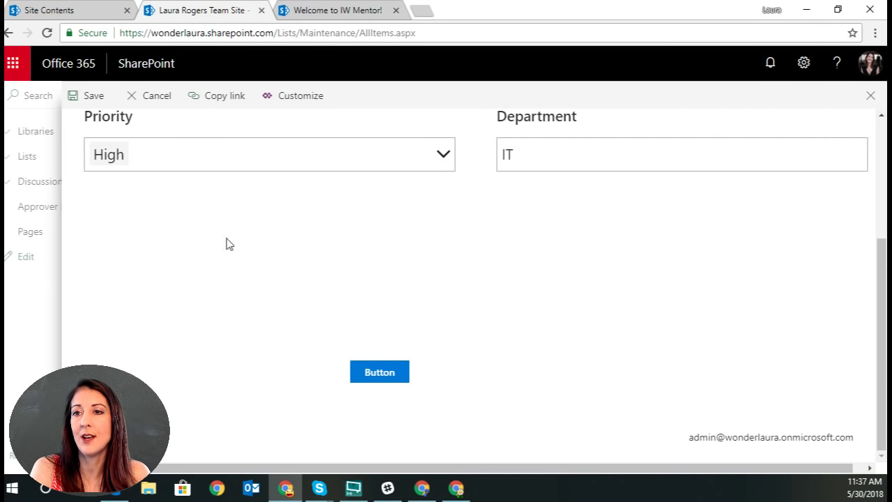
scroll(459, 298, "up", 3)
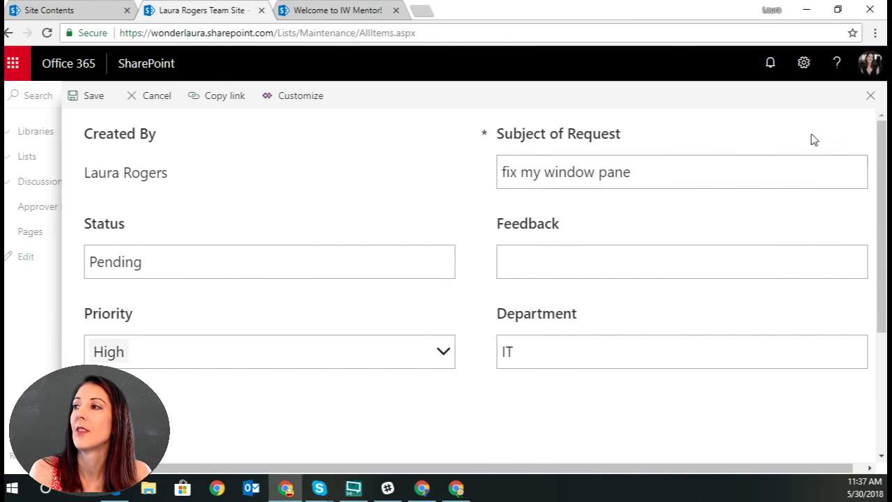
left_click(871, 96)
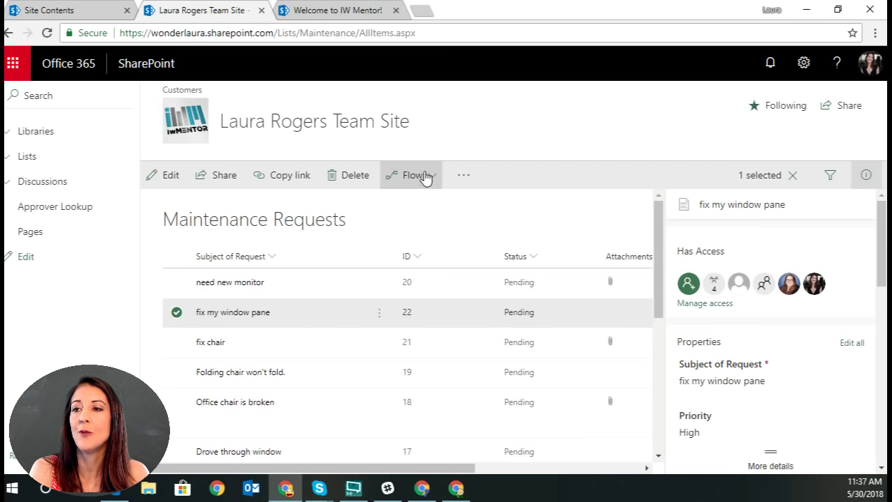
- Clear the item selection and open the Maintenance Requests form for customization in PowerApps
left_click(176, 315)
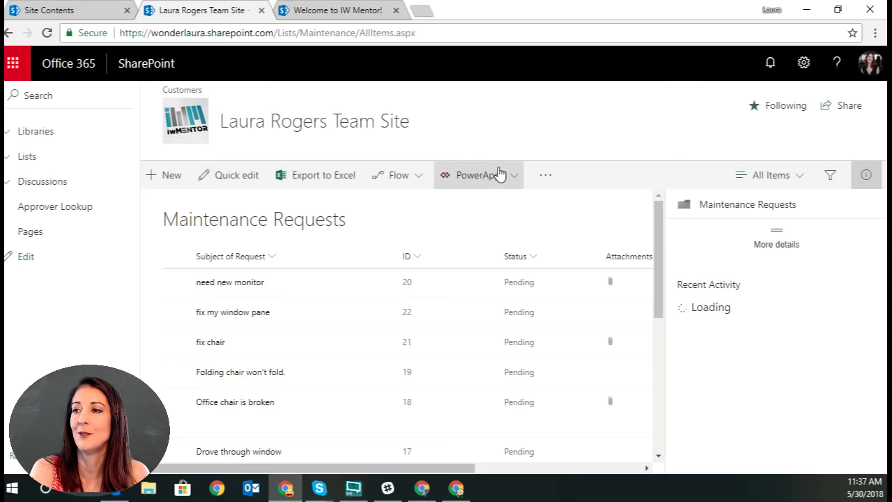
left_click(498, 174)
left_click(494, 236)
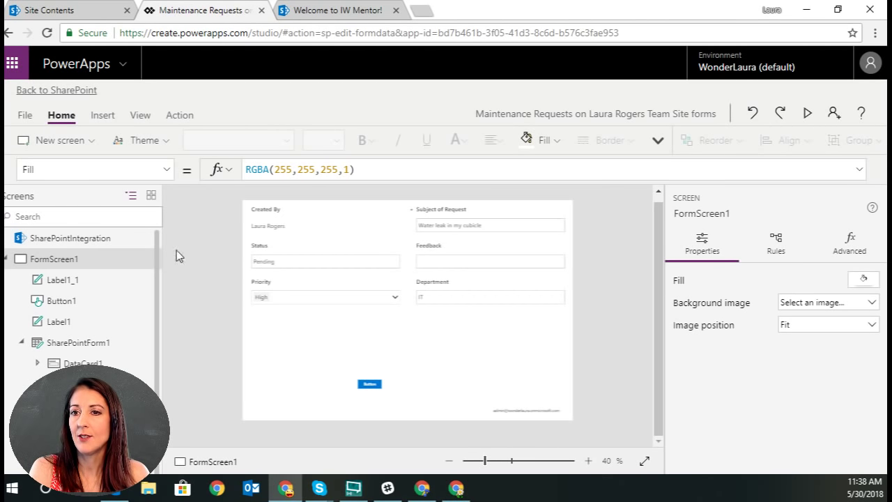
- Review FormScreen1's OnStart formula, and show its complete OnVisible formula
left_click(166, 170)
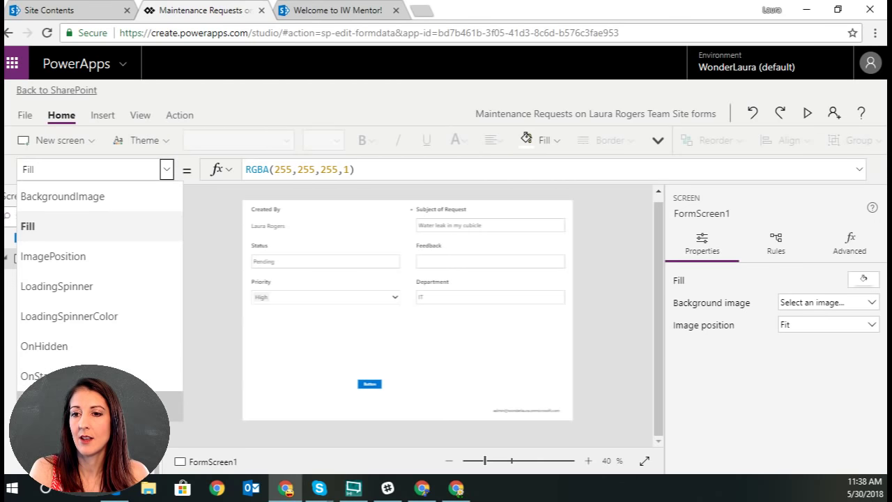
left_click(31, 375)
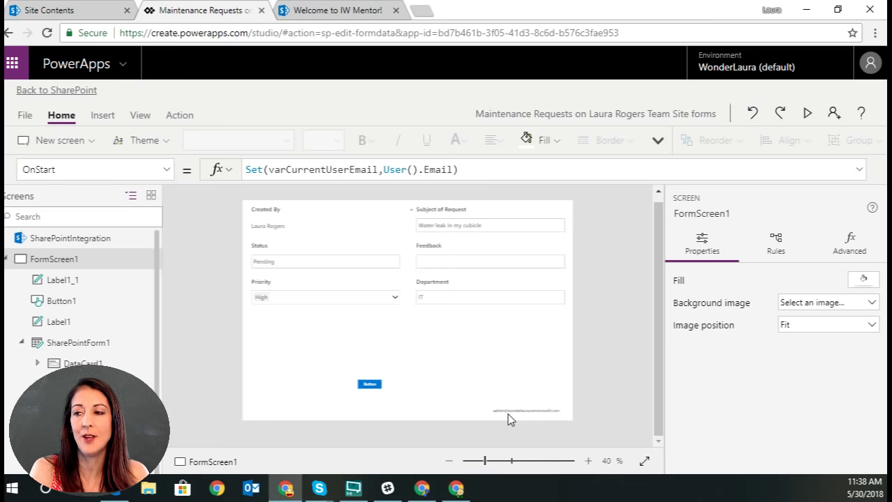
left_click(167, 170)
left_click(122, 406)
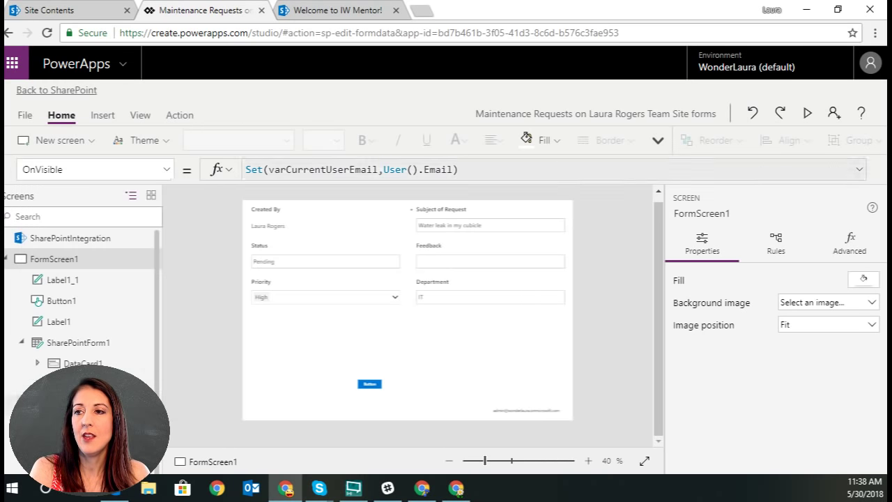
left_click(861, 169)
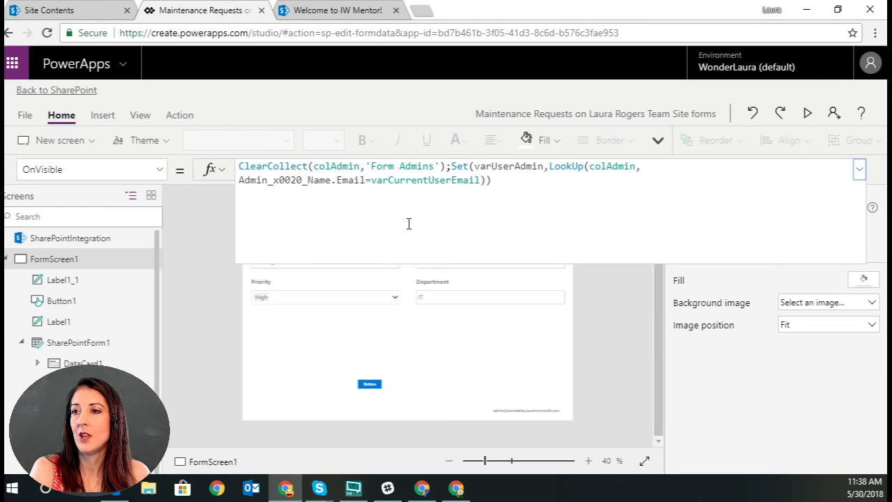
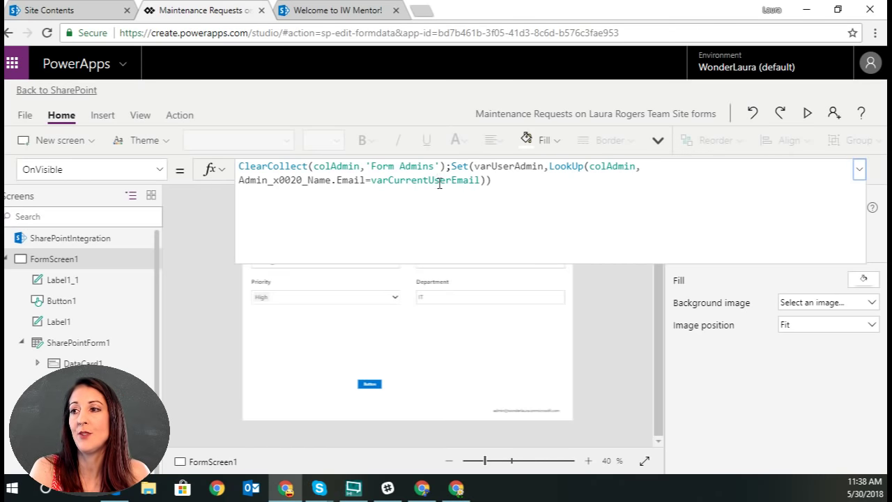
- Break FormScreen1's OnVisible formula into separate lines for the Set function, its arguments, the LookUp arguments and the final closing parenthesis
double_click(459, 167)
key("shift+Return")
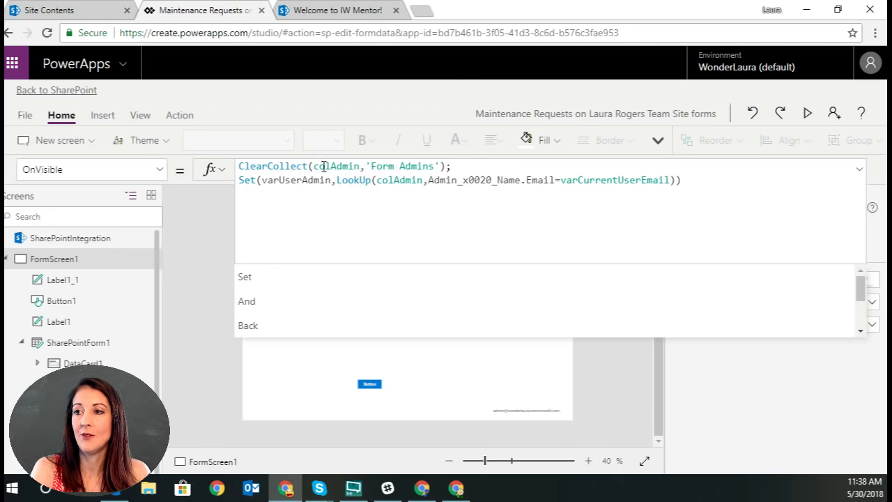
left_click(262, 180)
key("shift+Return")
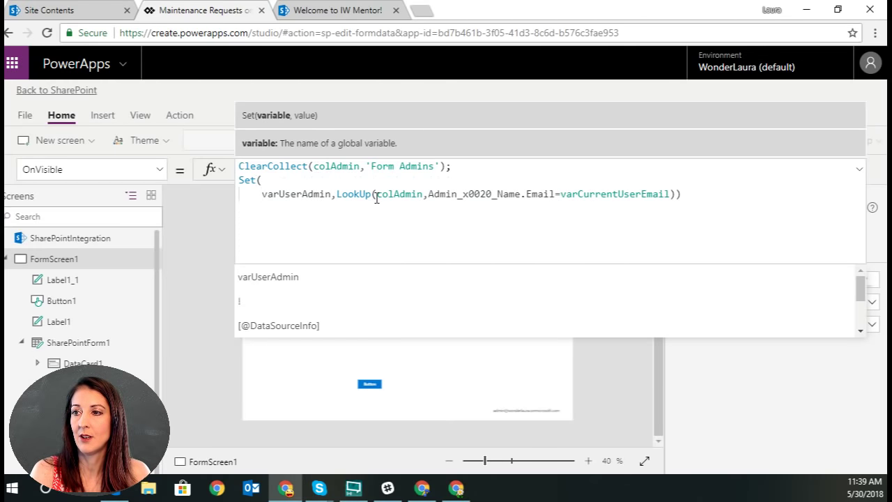
left_click(336, 194)
key("shift+Return")
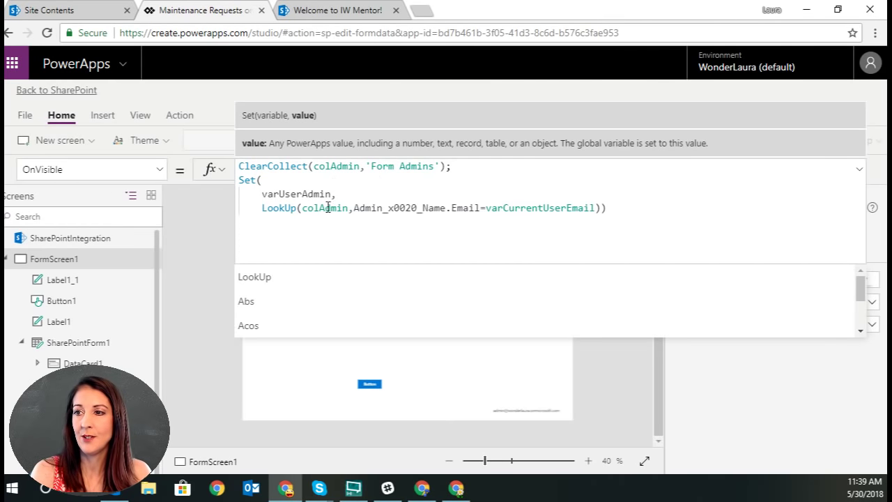
left_click(302, 207)
key("shift+Return")
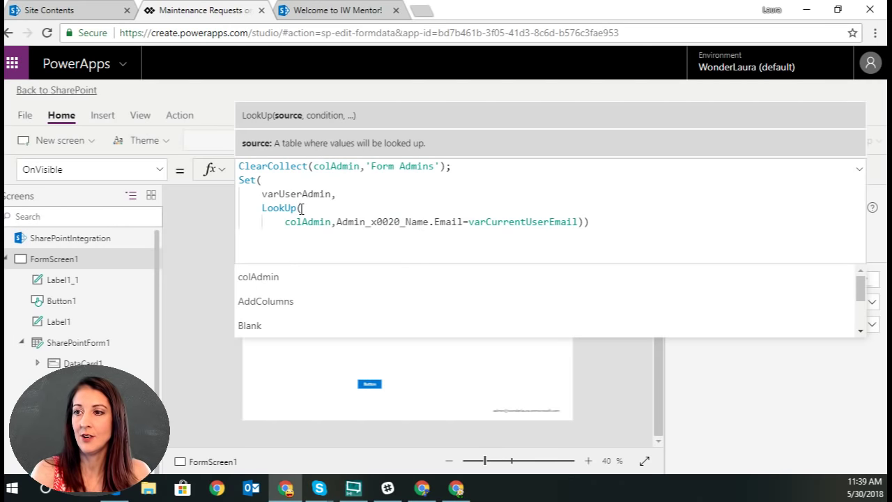
left_click(585, 222)
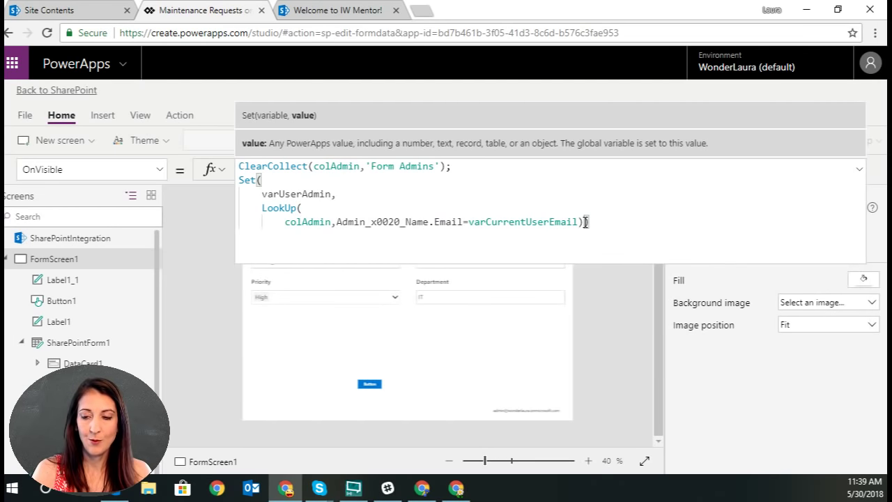
key("shift+Return")
key("BackSpace")
key("BackSpace")
key("BackSpace")
key("BackSpace")
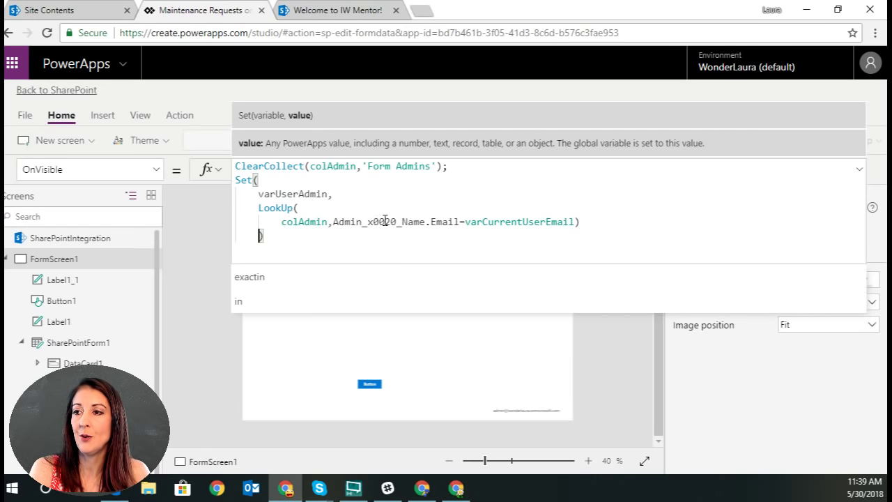
left_click(859, 169)
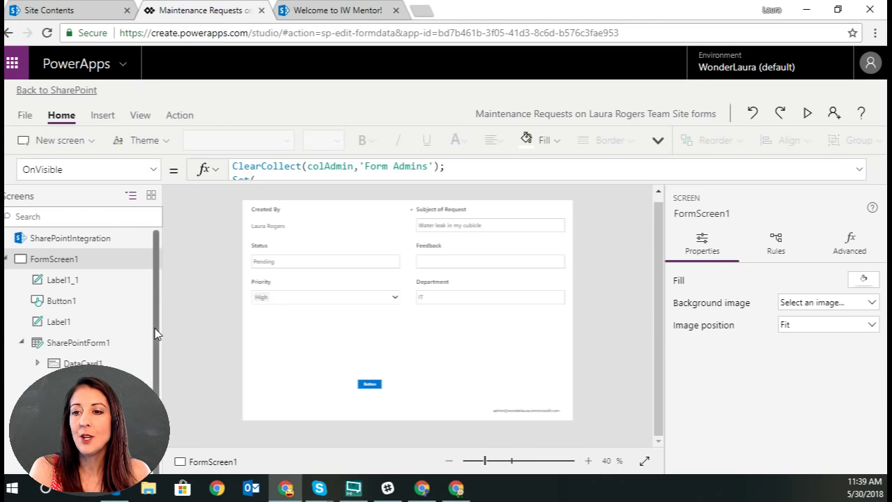
- Select the Maintenance Notes card in the form and show its Visible formula
scroll(104, 314, "down", 1)
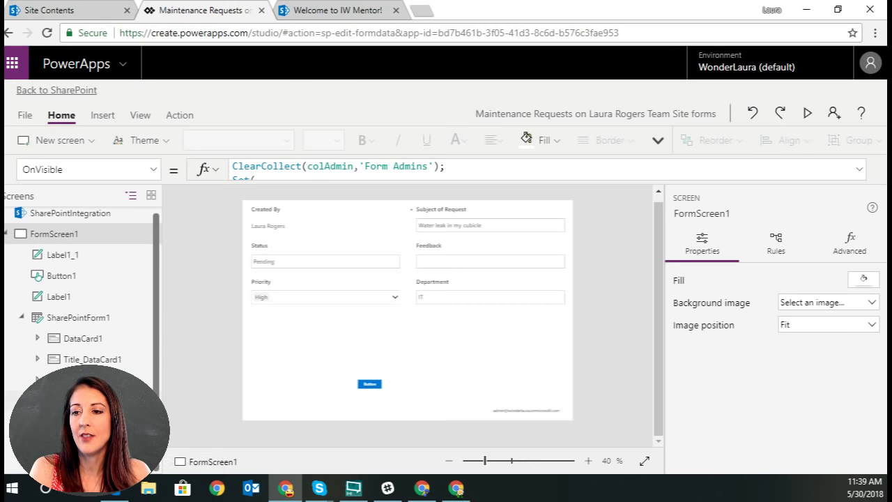
left_click(324, 287)
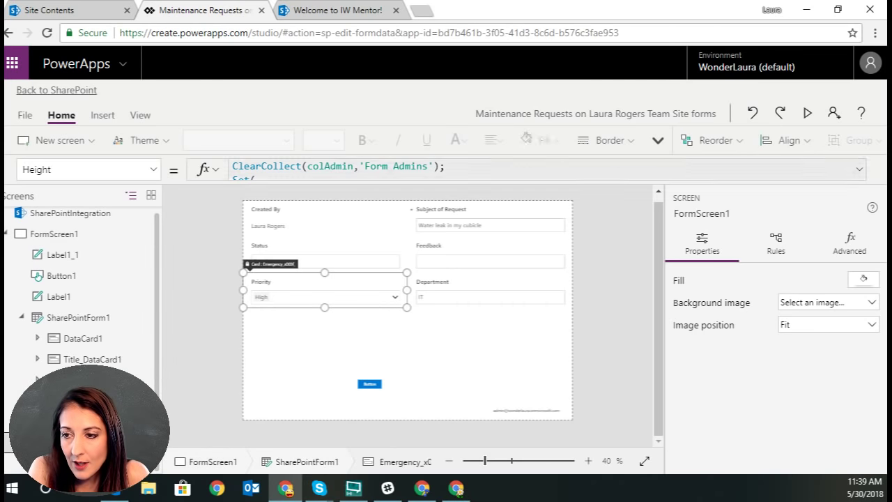
left_click(488, 289)
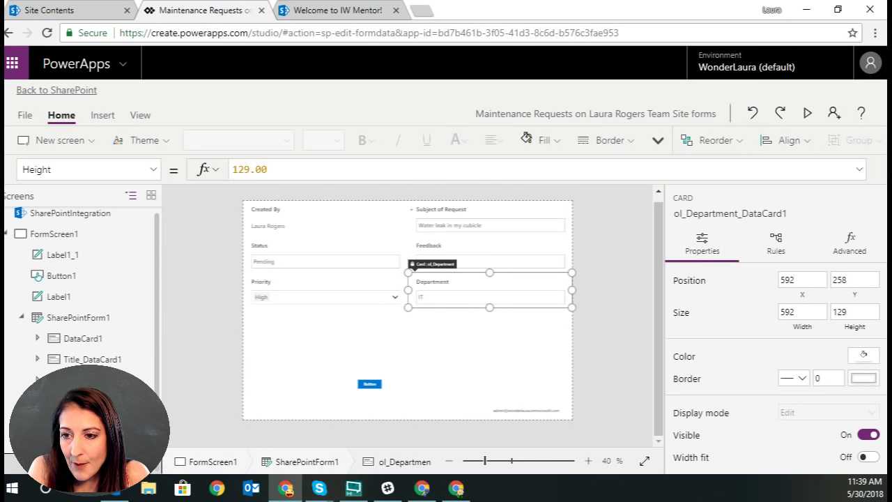
left_click(139, 380)
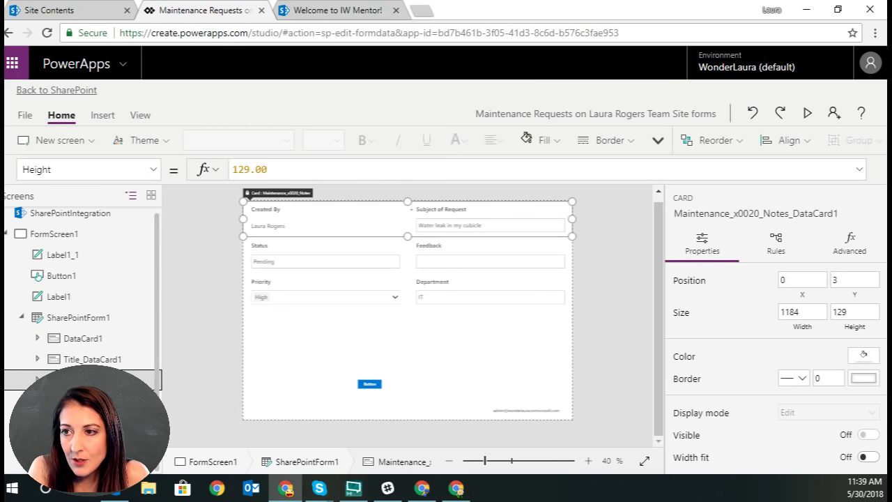
left_click(274, 198)
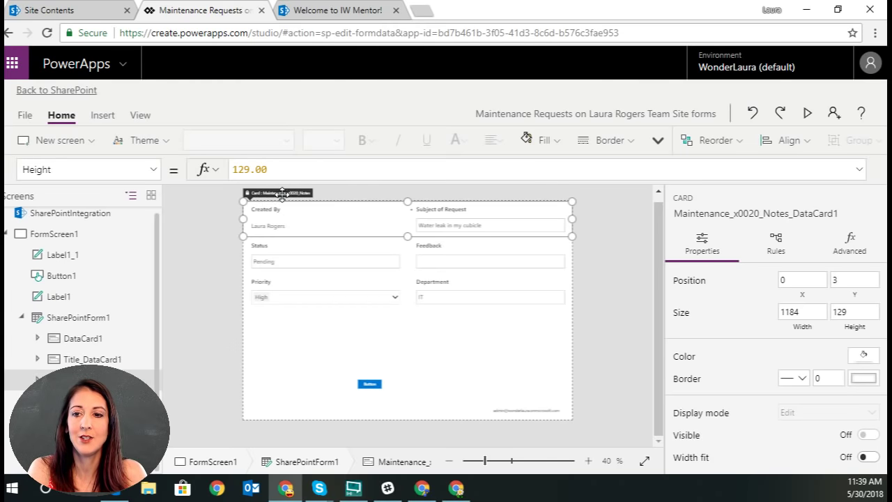
left_click(163, 380)
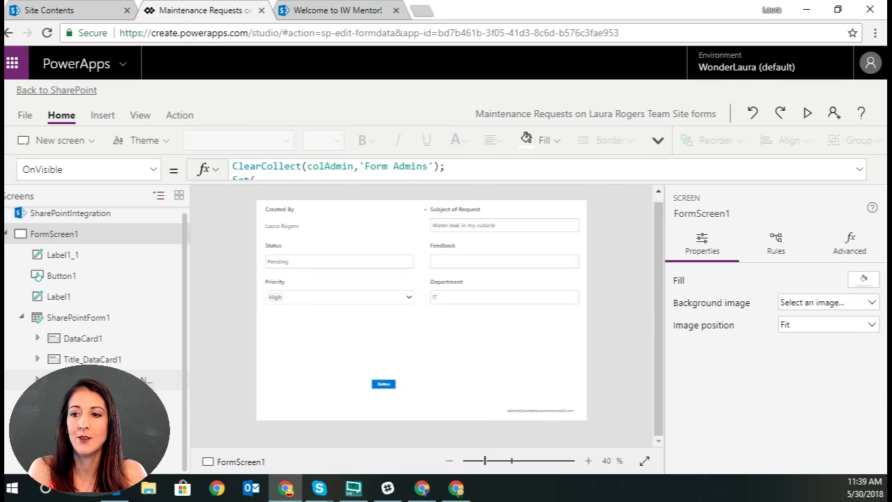
left_click(148, 380)
left_click(154, 171)
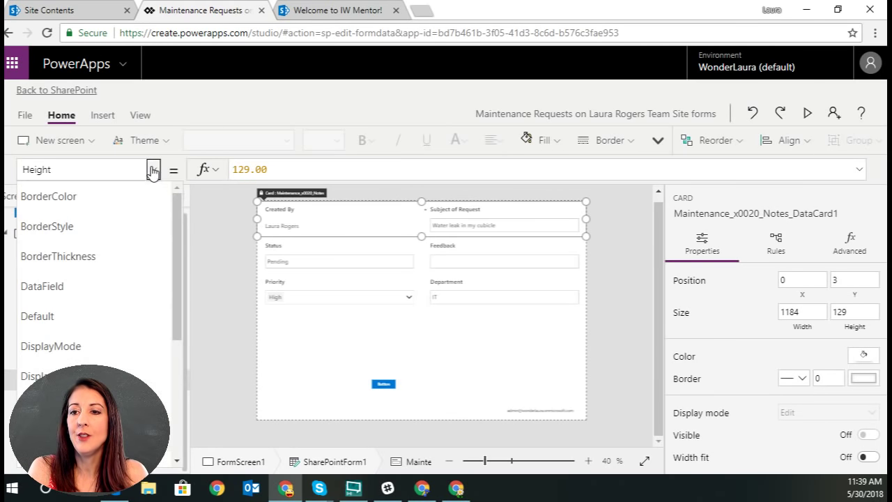
left_click_drag(177, 298, 177, 395)
scroll(131, 365, "down", 2)
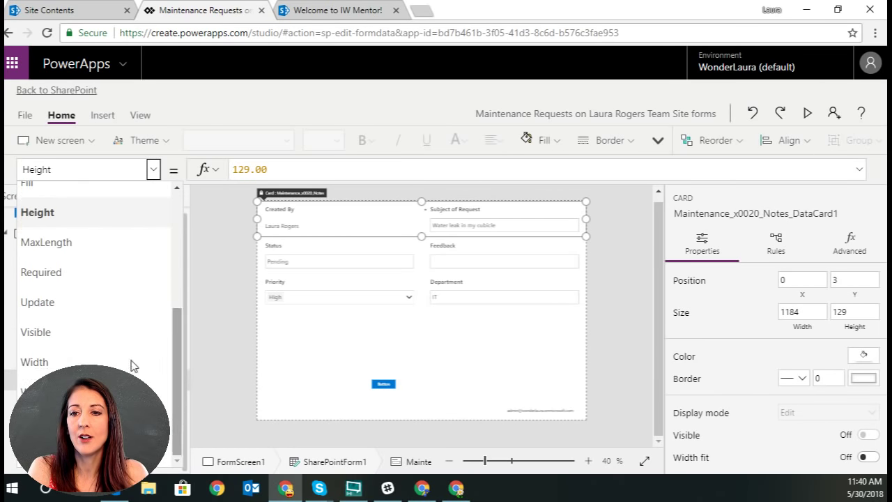
left_click(86, 333)
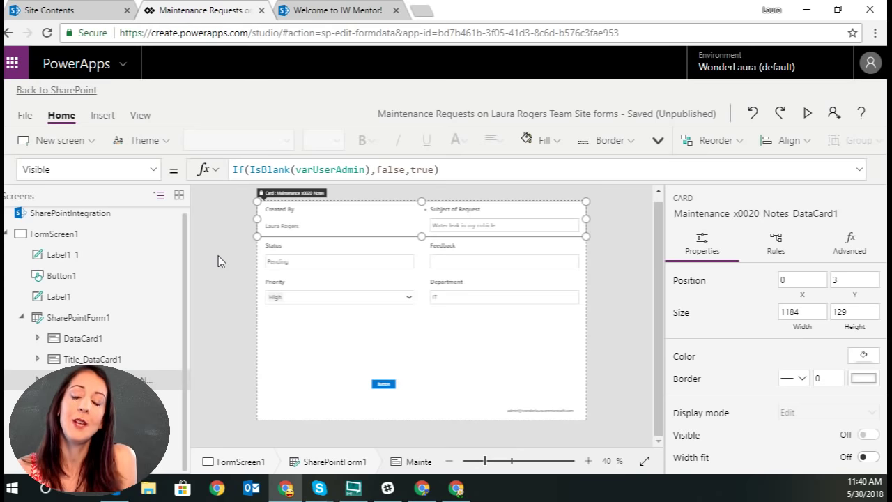
- Begin adding a data source to the form app, using the existing SharePoint connection
left_click(102, 115)
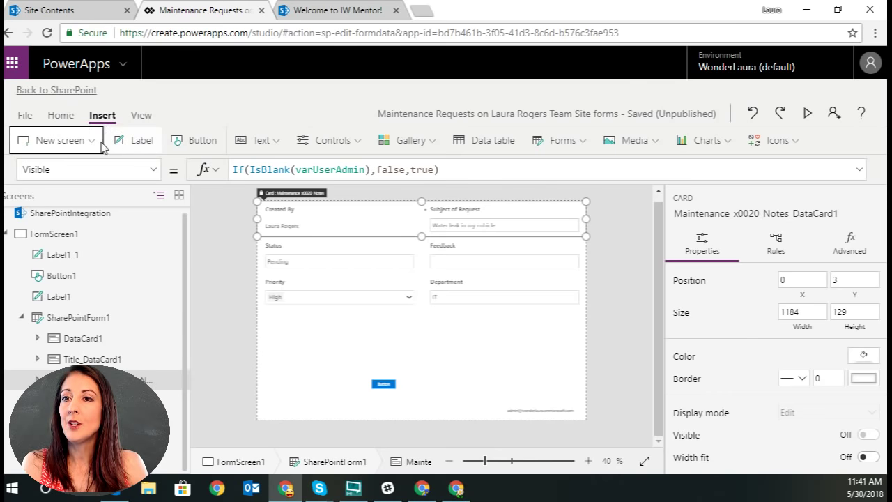
left_click(140, 116)
left_click(54, 142)
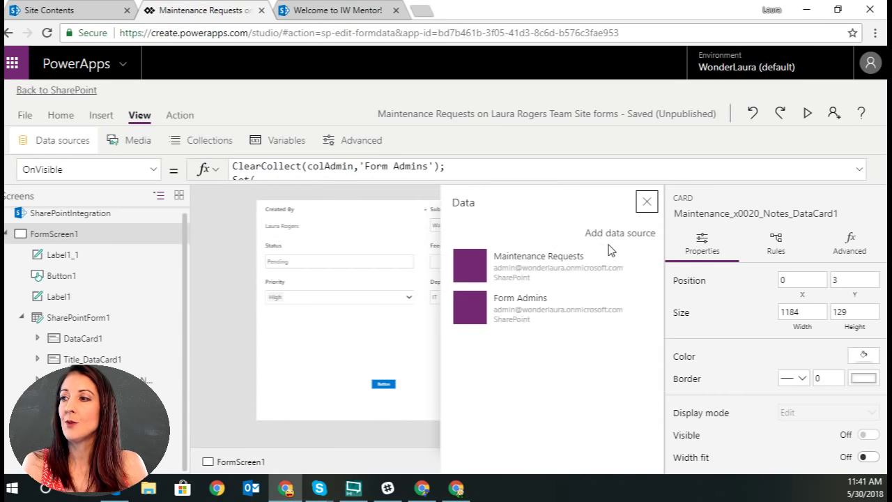
left_click(623, 239)
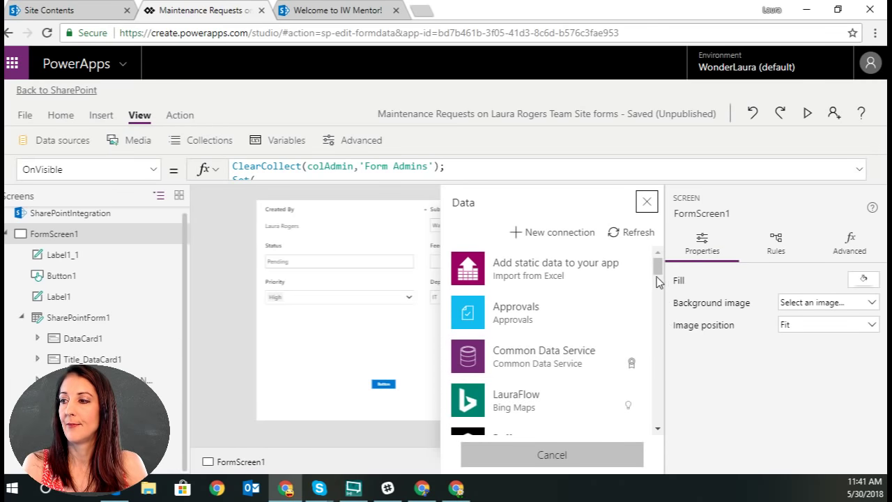
left_click_drag(659, 267, 669, 398)
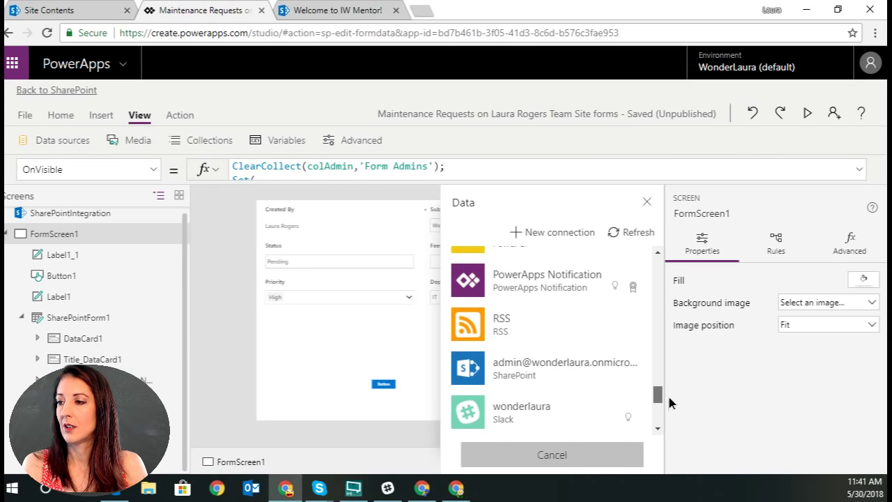
left_click(550, 375)
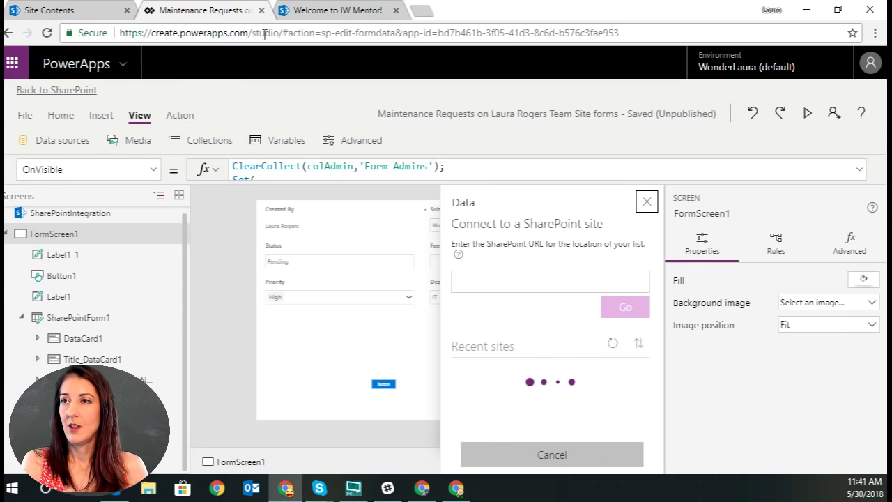
left_click(344, 7)
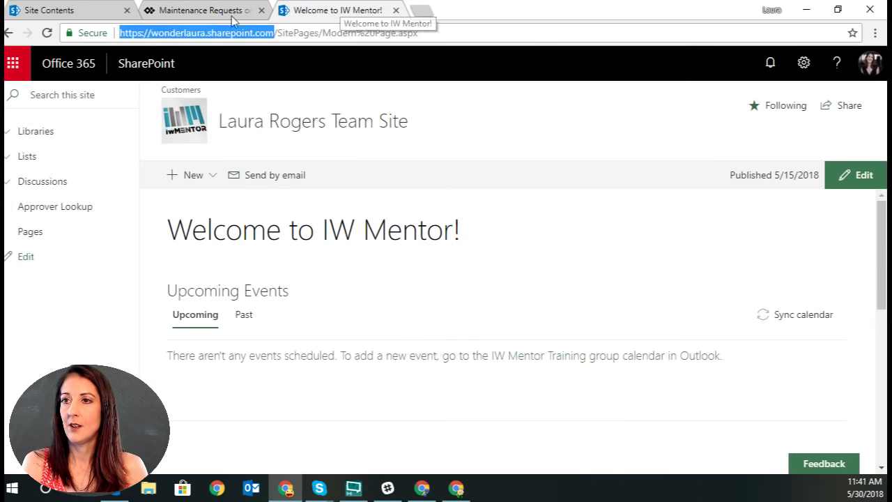
key("ctrl+c")
left_click(195, 10)
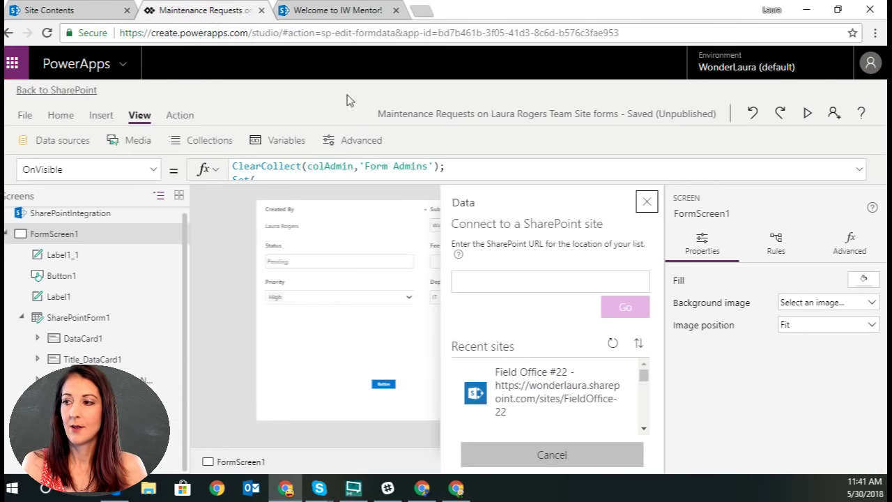
left_click(555, 285)
key("ctrl+v")
left_click(636, 314)
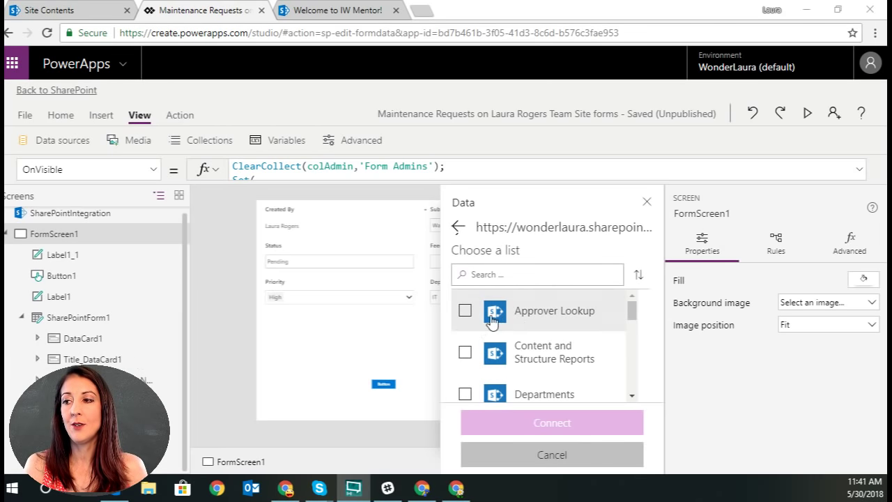
- Add the site's Approver Lookup list as a data source and close the data source overview
left_click(464, 311)
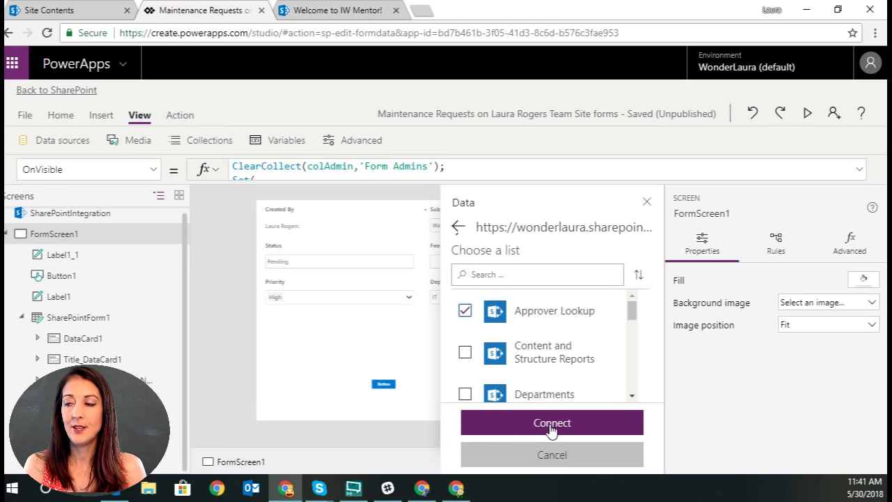
left_click(552, 426)
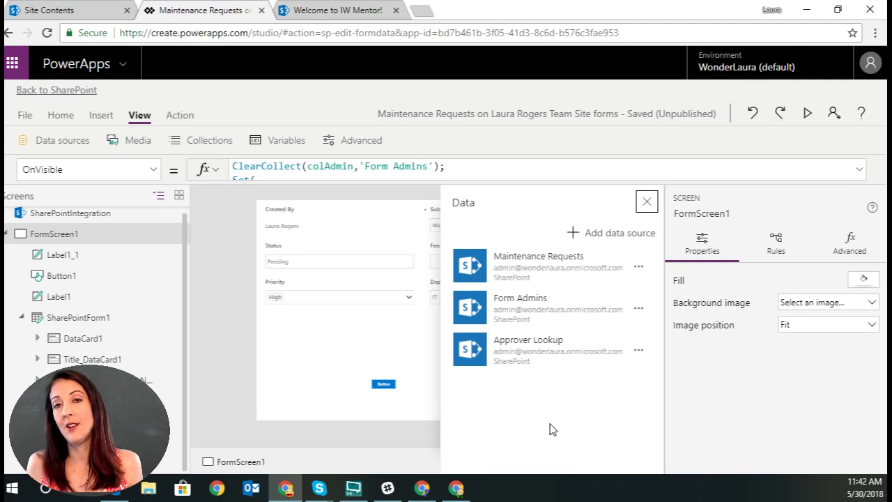
left_click(647, 203)
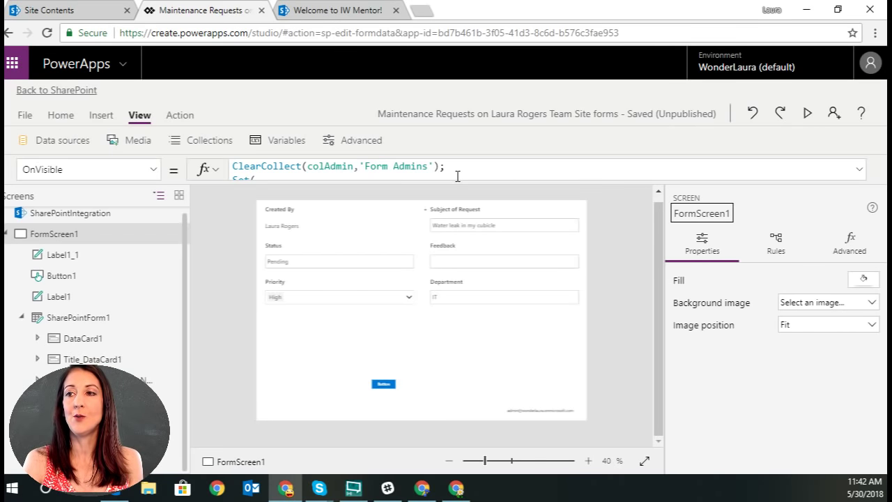
- Review the complete OnVisible formula of FormScreen1 and the complete OnSelect formula of Button1
left_click(860, 170)
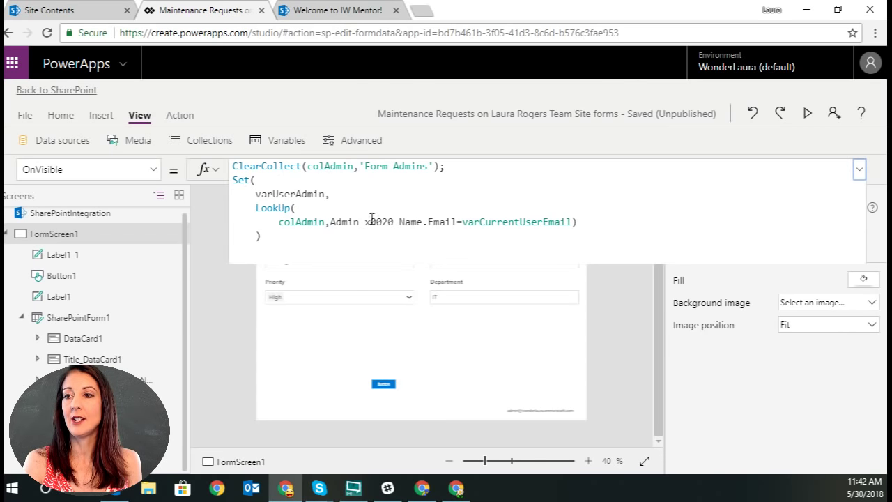
left_click(860, 169)
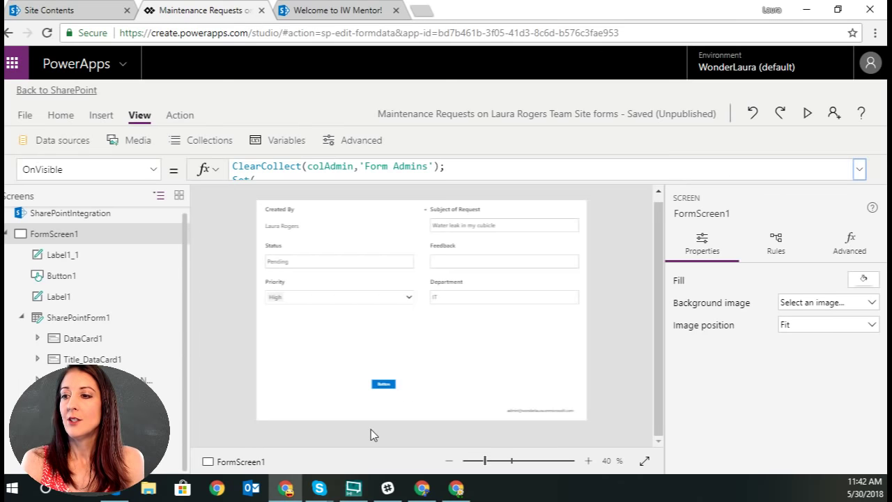
left_click(387, 383)
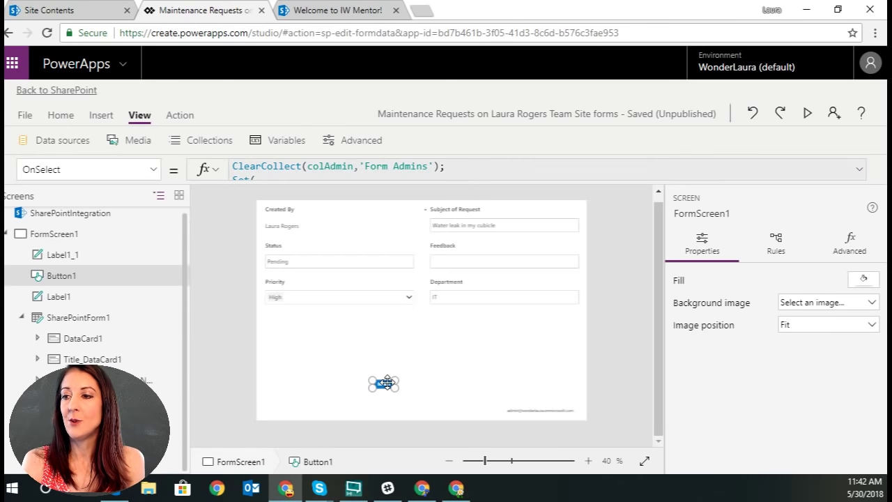
left_click(860, 170)
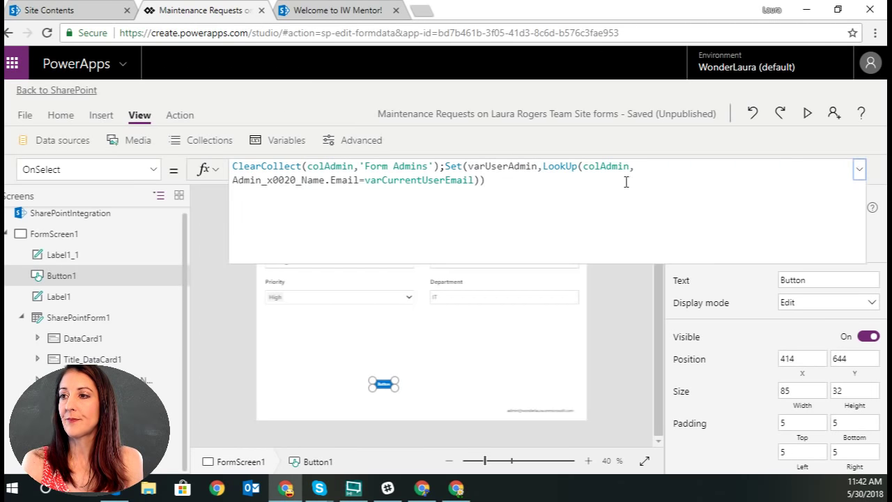
left_click(552, 180)
type(";")
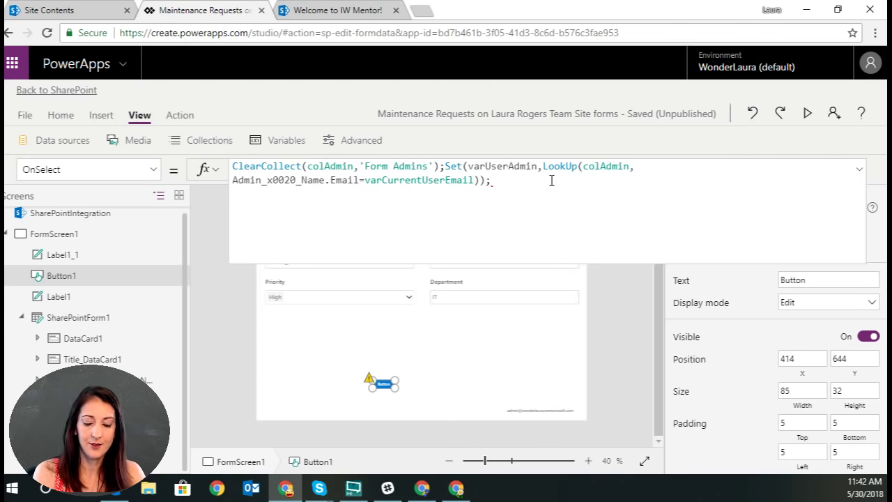
key("shift+Return")
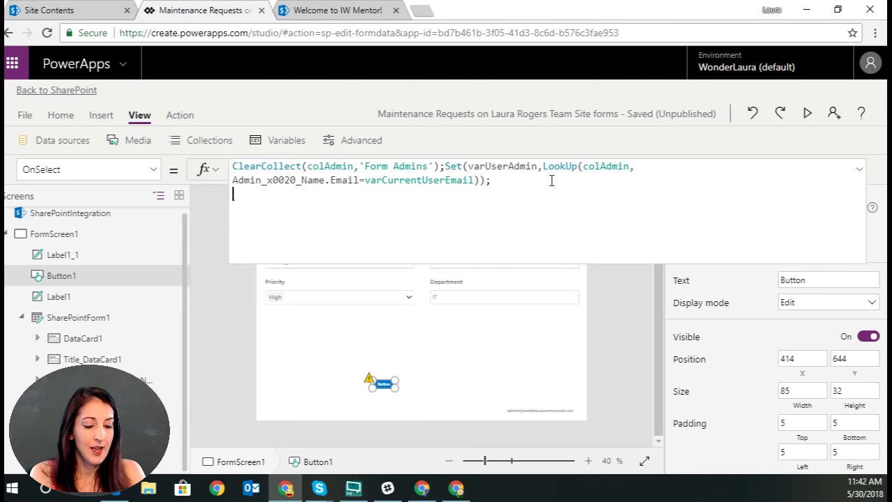
type("Set")
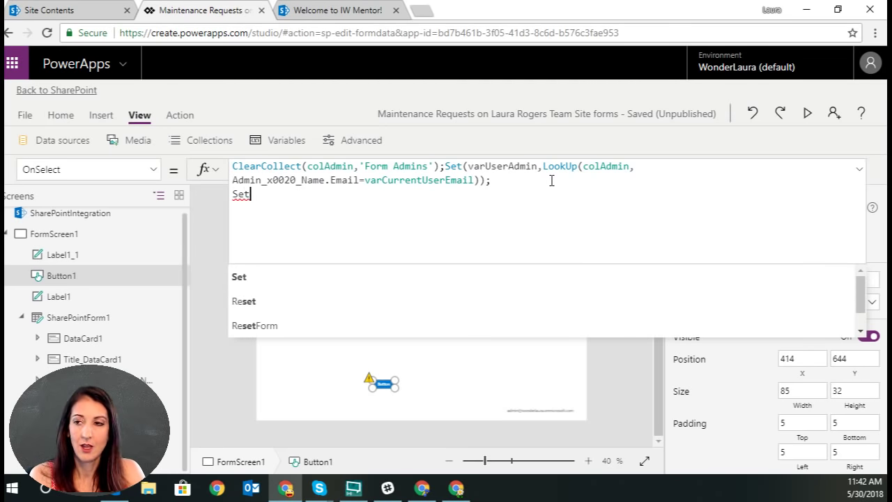
type("(varA")
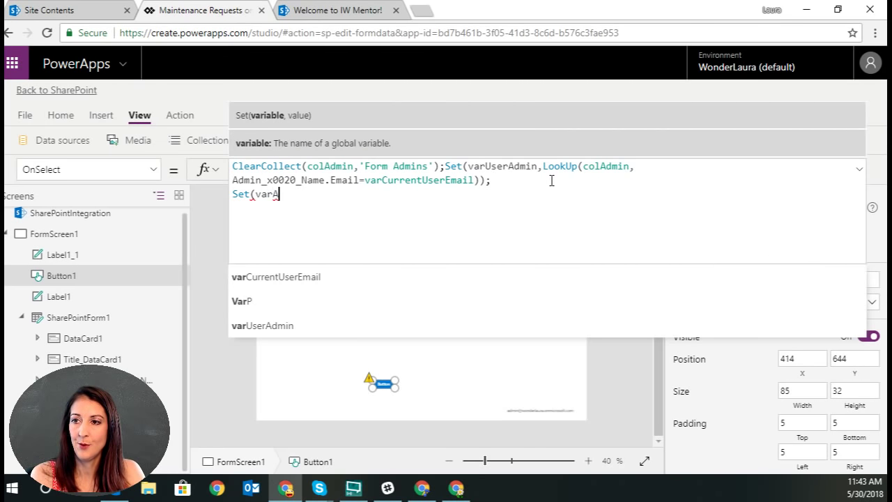
type("pprover")
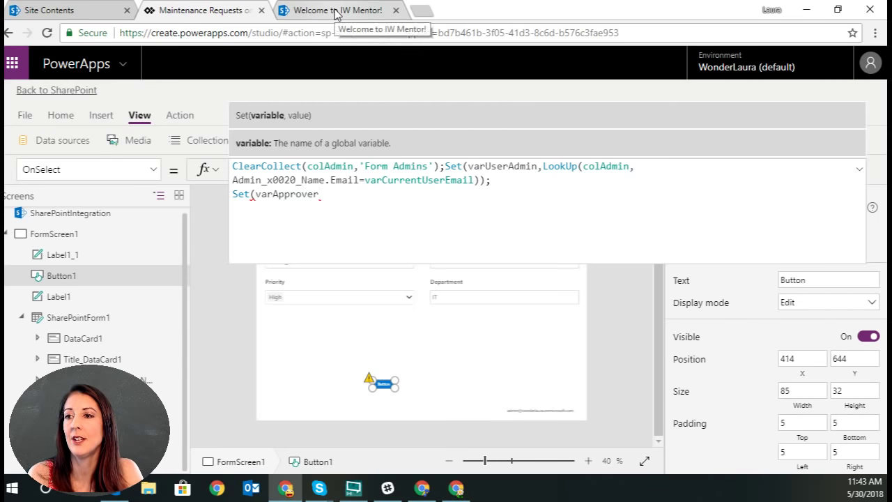
left_click_drag(337, 204, 228, 200)
key("BackSpace")
key("BackSpace")
- Examine the columns and items of the Approver Lookup list on the team site, and return to the form with the formula collapsed
left_click(356, 10)
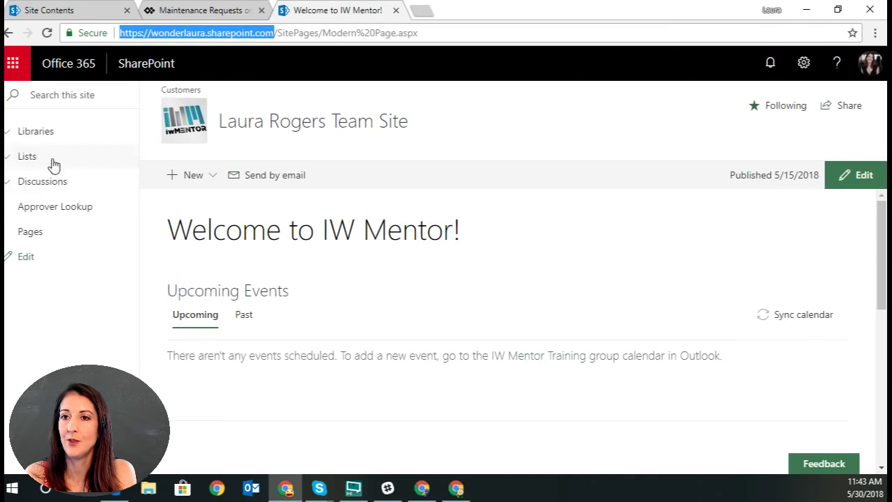
left_click(9, 154)
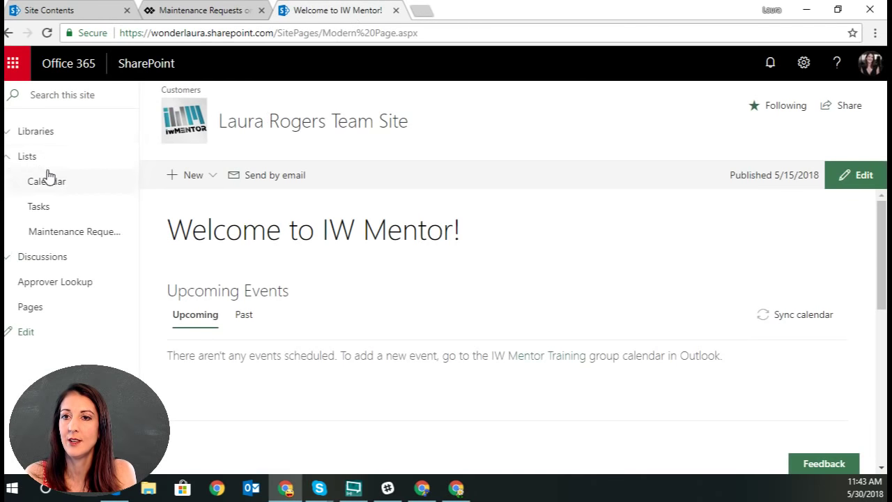
left_click(55, 280)
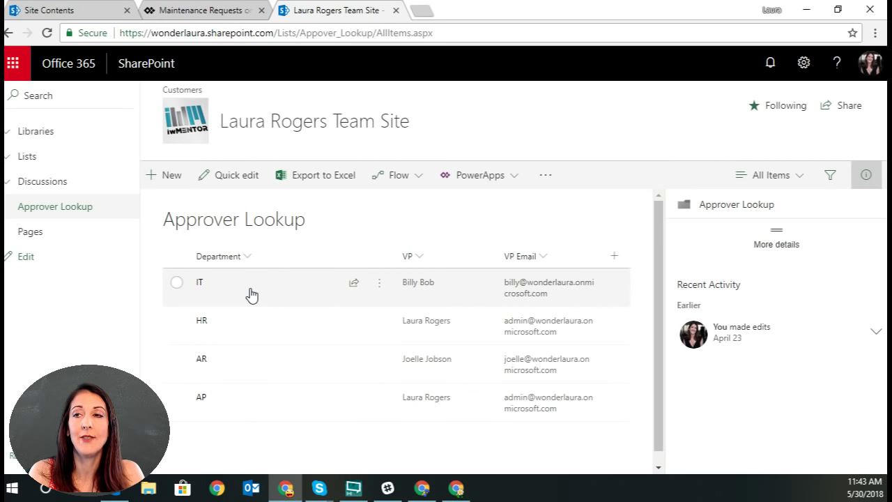
left_click(203, 16)
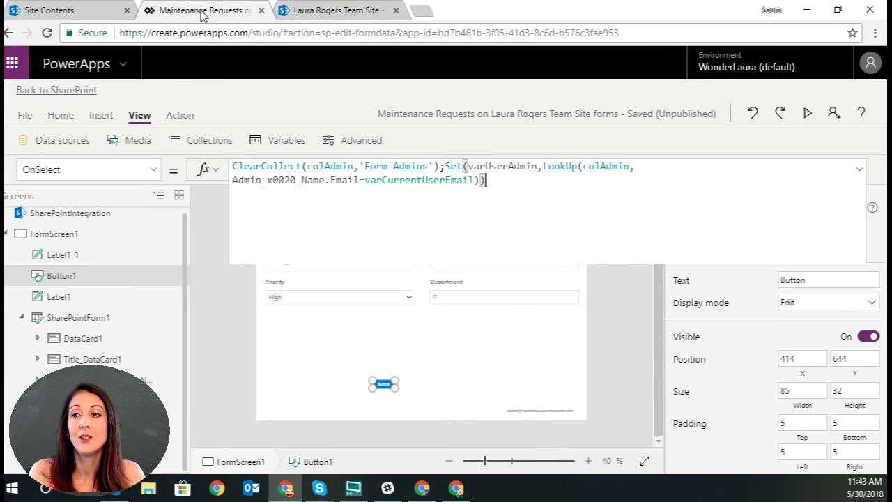
left_click(859, 169)
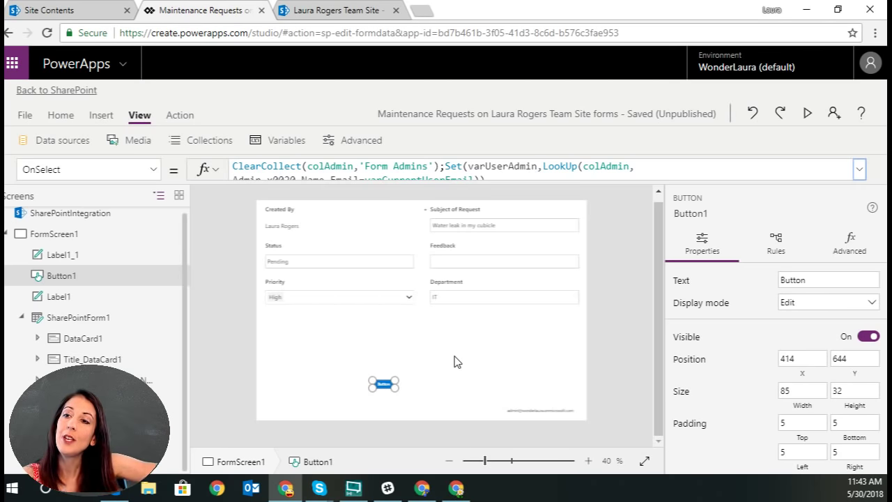
- Enlarge the Department card to a height of 204 and insert a label inside it, directly beneath the department value
left_click(446, 302)
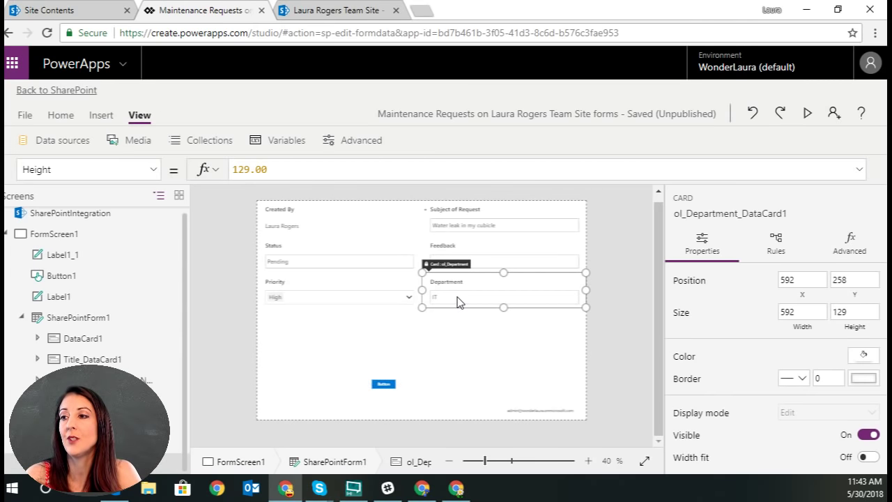
left_click_drag(503, 309, 504, 329)
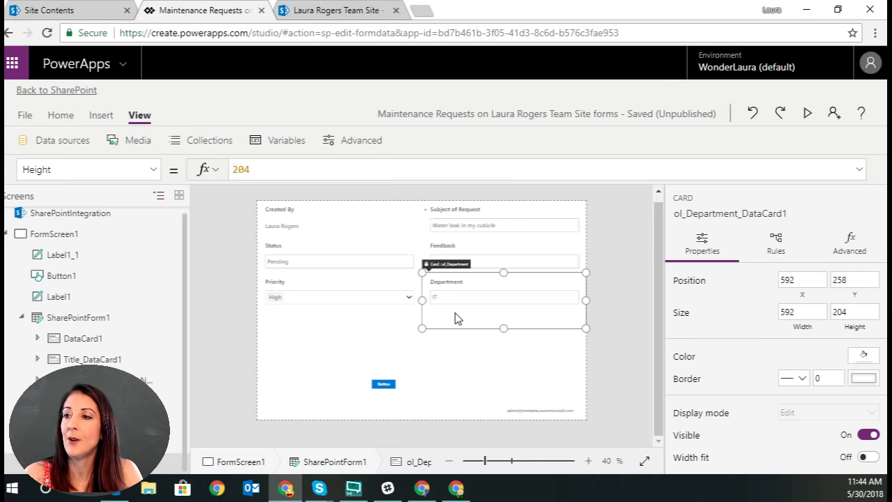
left_click(850, 242)
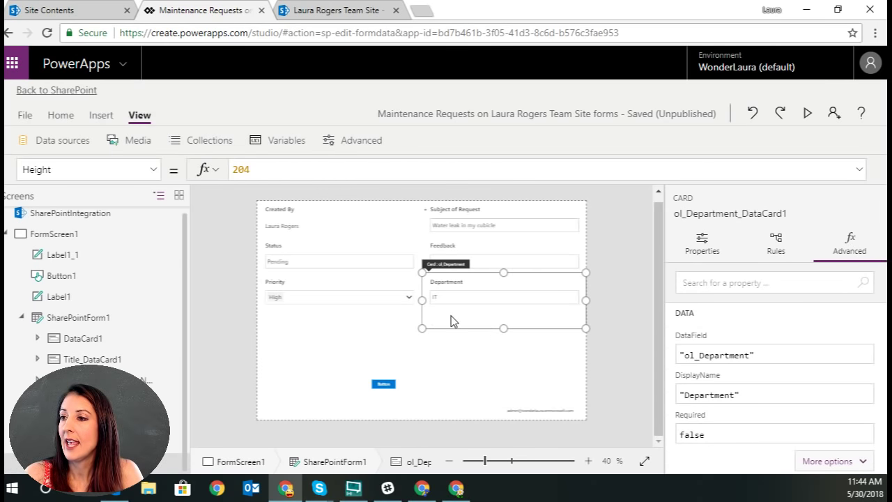
left_click(101, 115)
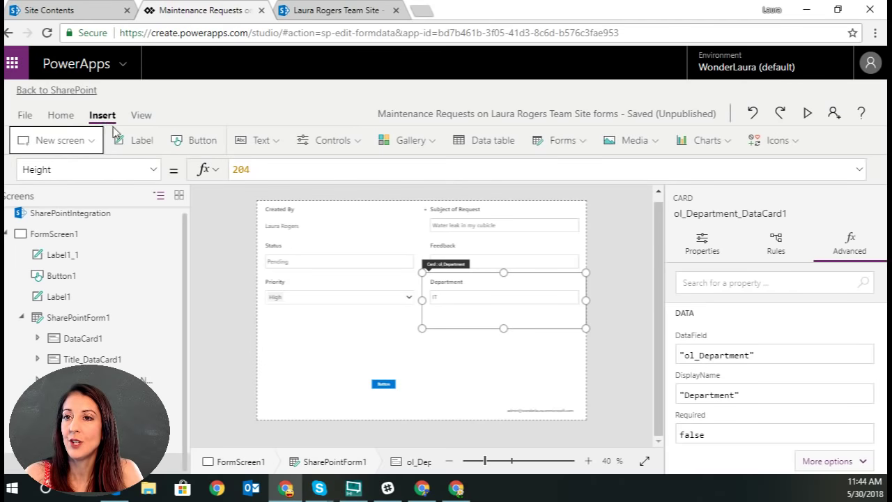
left_click(140, 140)
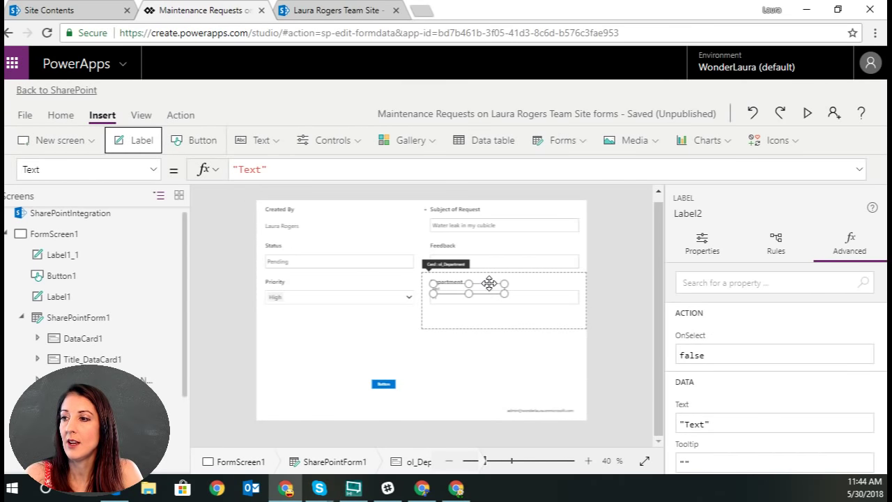
left_click_drag(488, 283, 485, 306)
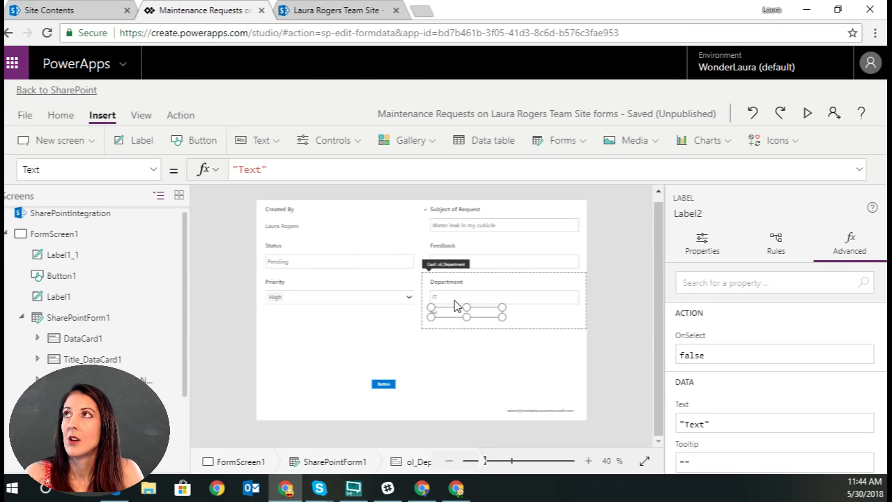
- Replace the new label's default Text with the start of a LookUp formula that uses 'Approver Lookup' as its source
triple_click(310, 169)
type("loo")
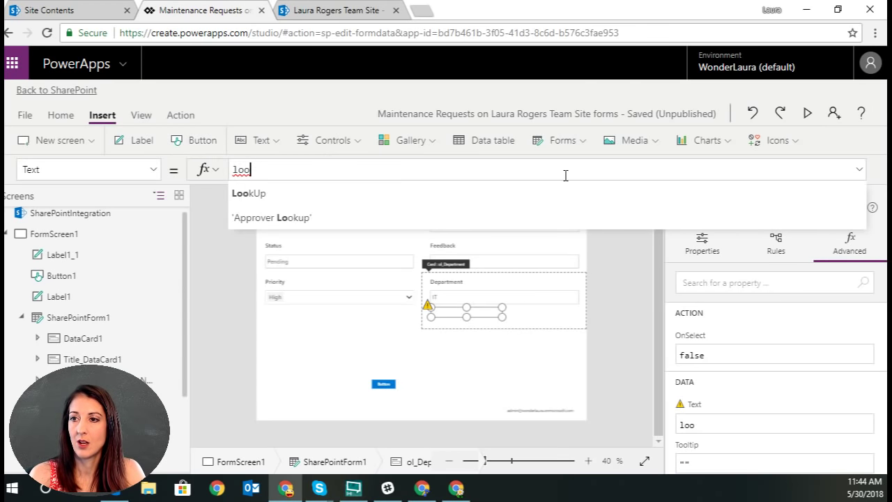
left_click(586, 192)
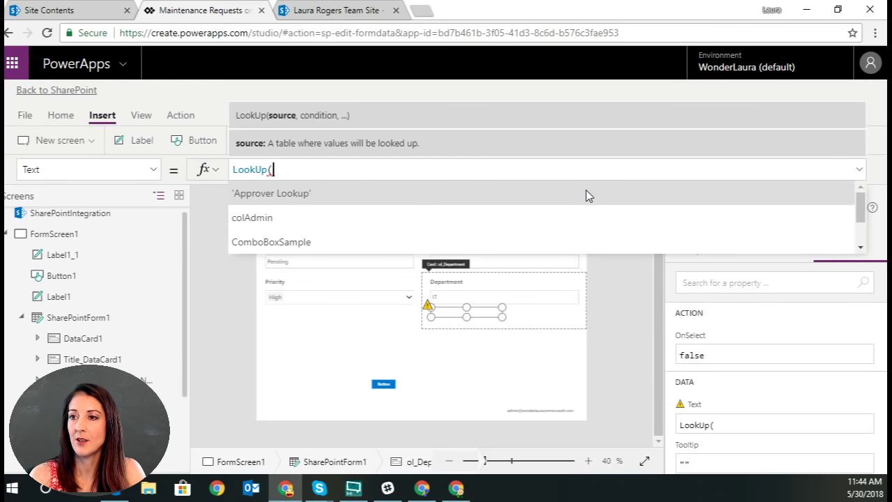
left_click(563, 187)
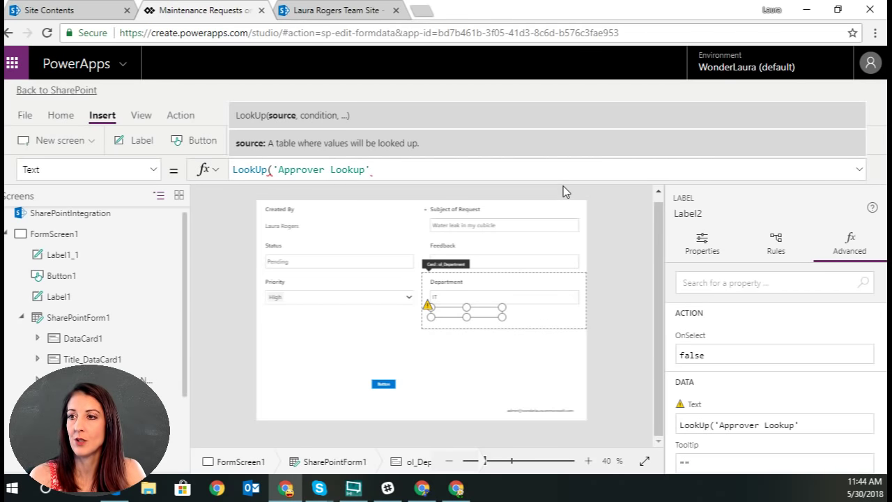
type(",")
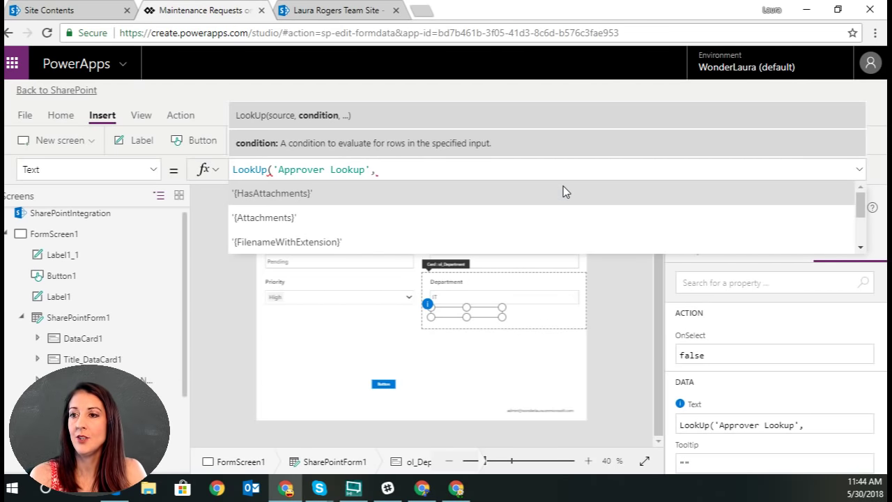
- Begin the LookUp condition with the Title column of the Approver Lookup list, followed by an equals sign
scroll(485, 211, "down", 5)
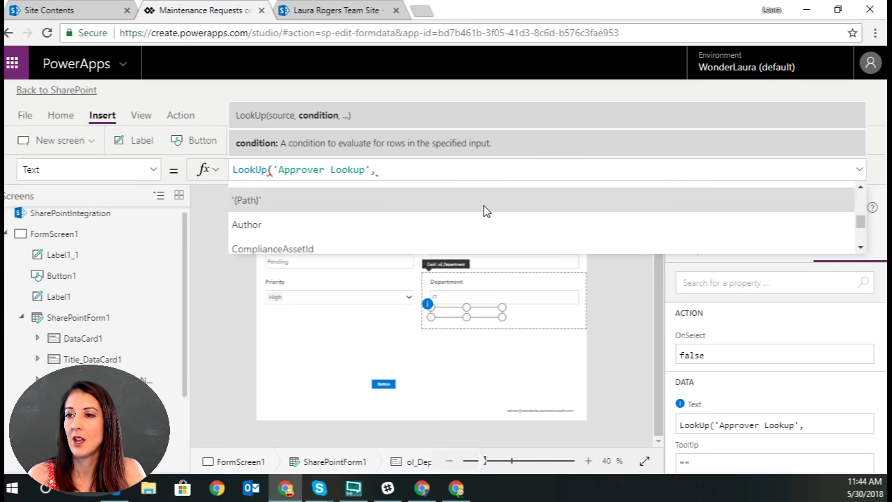
scroll(486, 210, "down", 4)
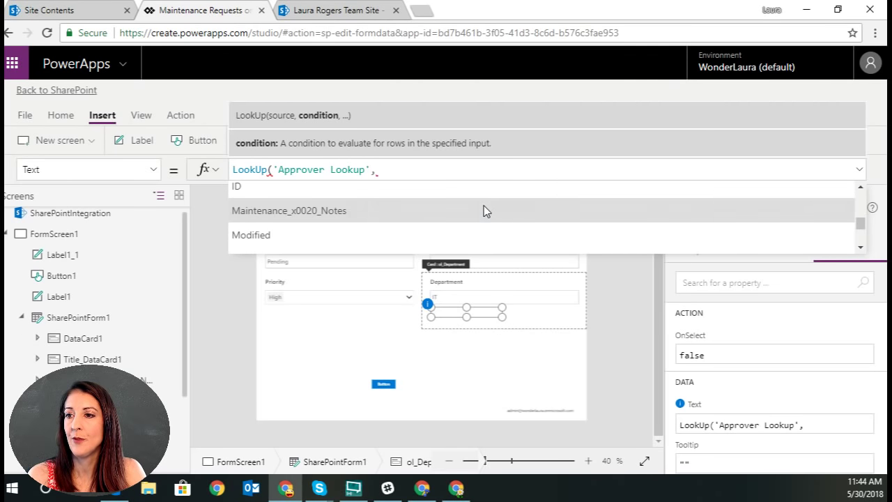
scroll(485, 211, "down", 3)
scroll(484, 206, "down", 4)
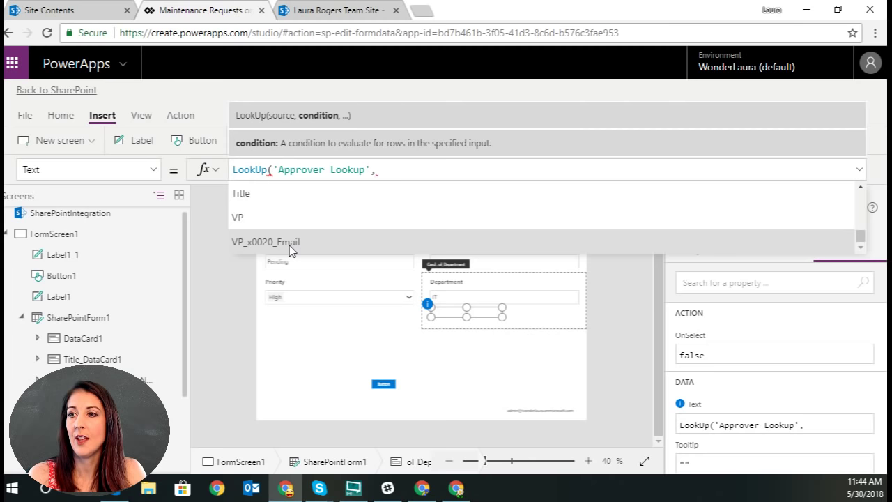
scroll(293, 223, "up", 1)
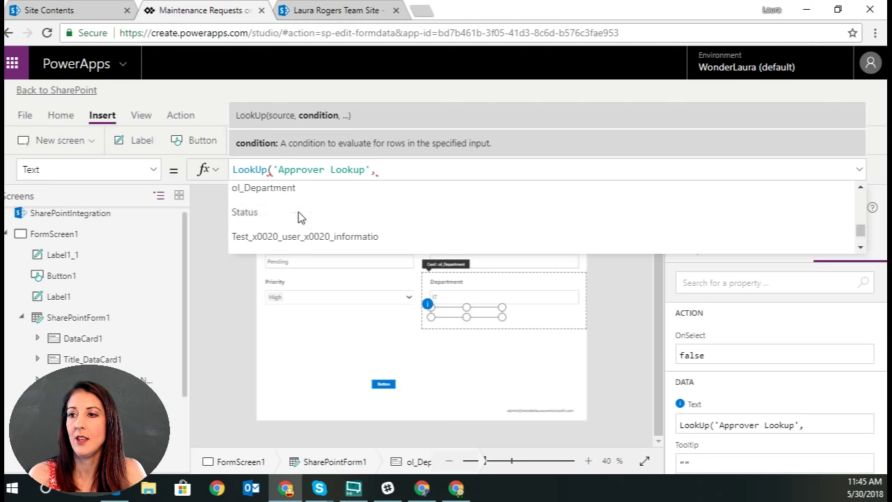
scroll(294, 234, "down", 1)
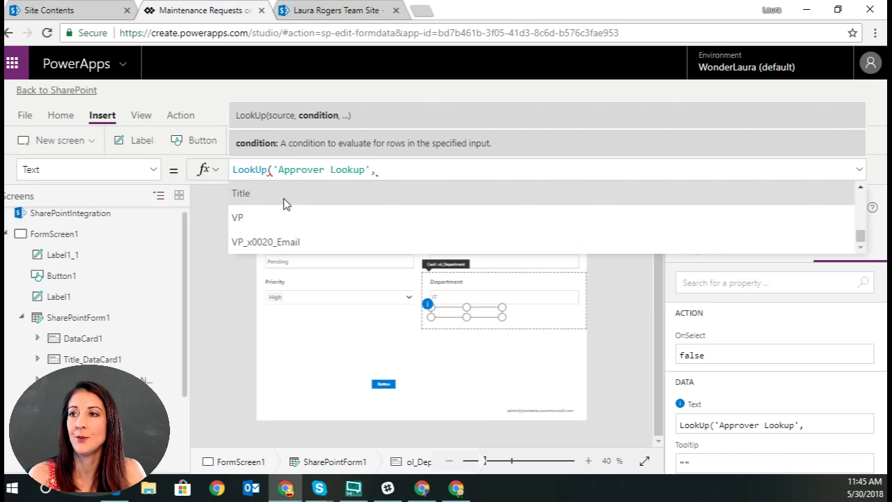
left_click(286, 204)
left_click(350, 10)
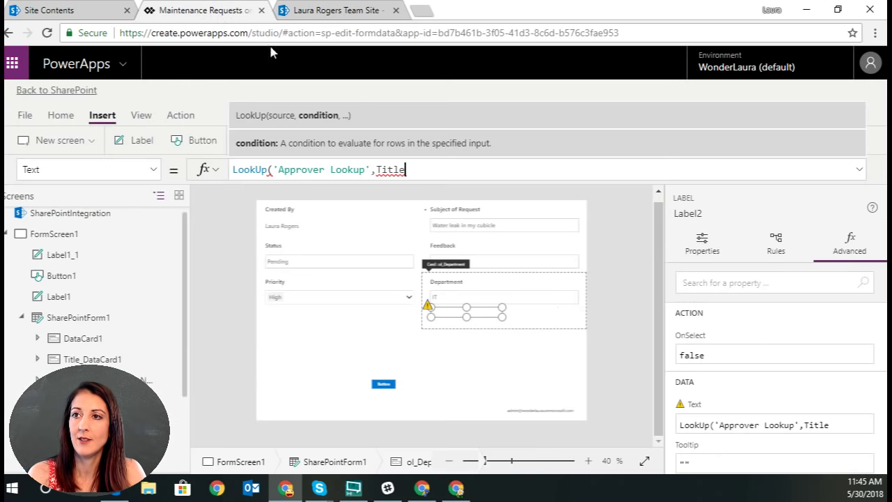
left_click(220, 15)
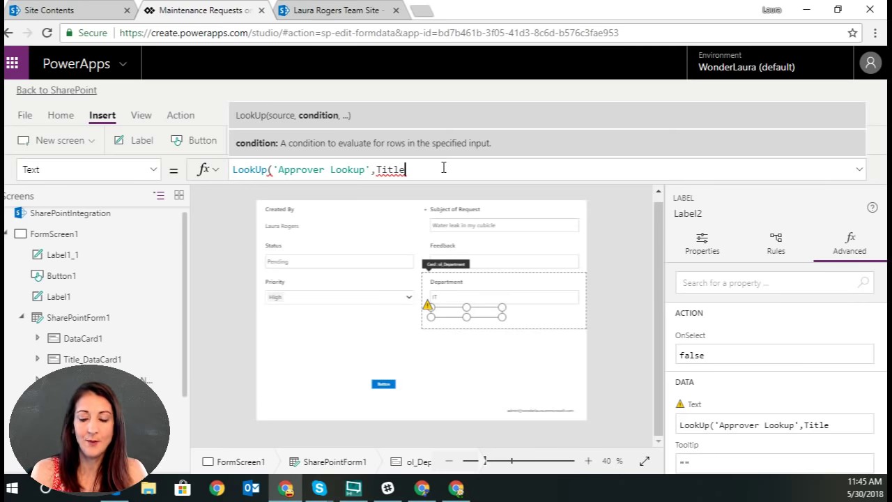
type("=")
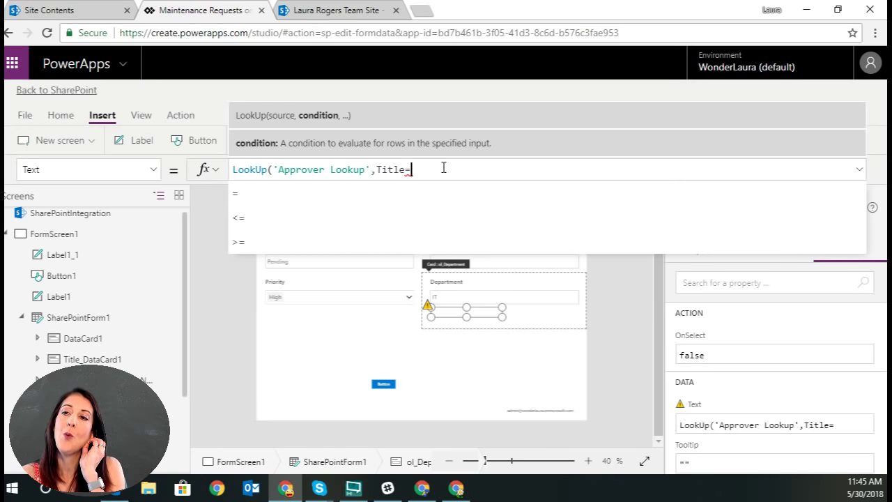
- Rename the text input inside the Department card as txtDeptVal
left_click(458, 302)
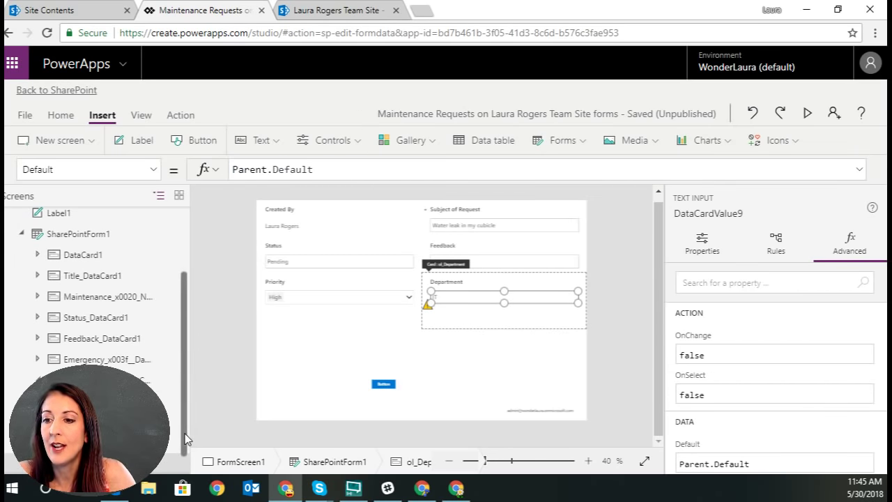
scroll(177, 456, "down", 1)
left_click(171, 445)
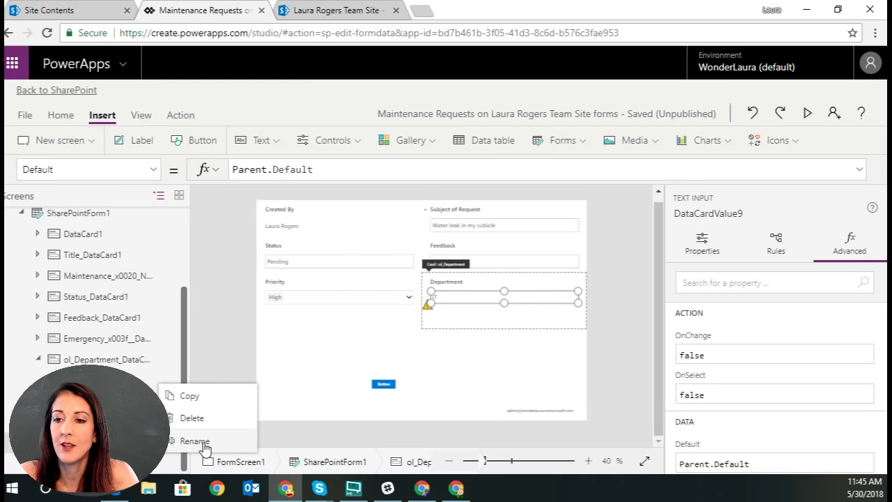
left_click(203, 443)
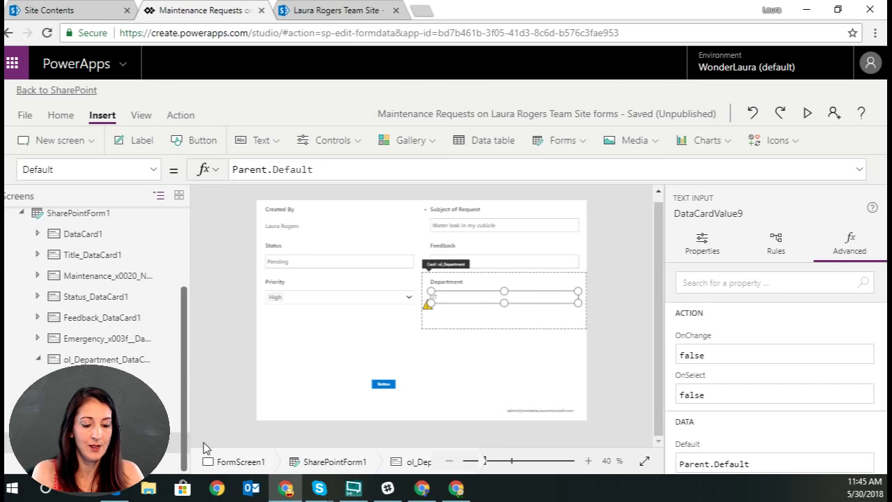
key("Return")
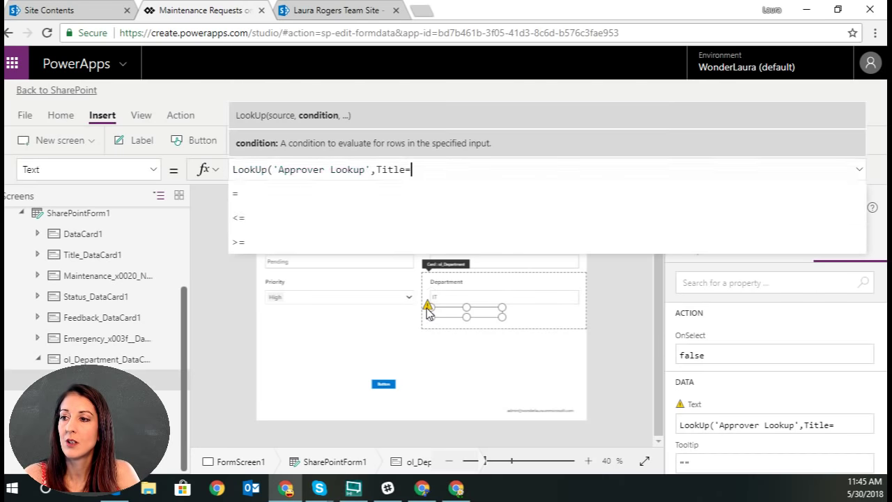
- Complete the label's LookUp condition so that Title is compared with txtDeptVal.Text
type("txt")
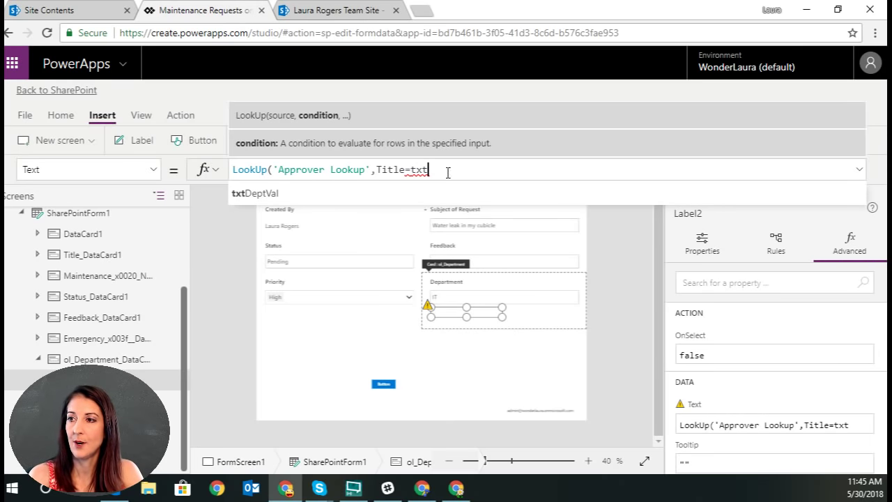
left_click(447, 195)
type(".")
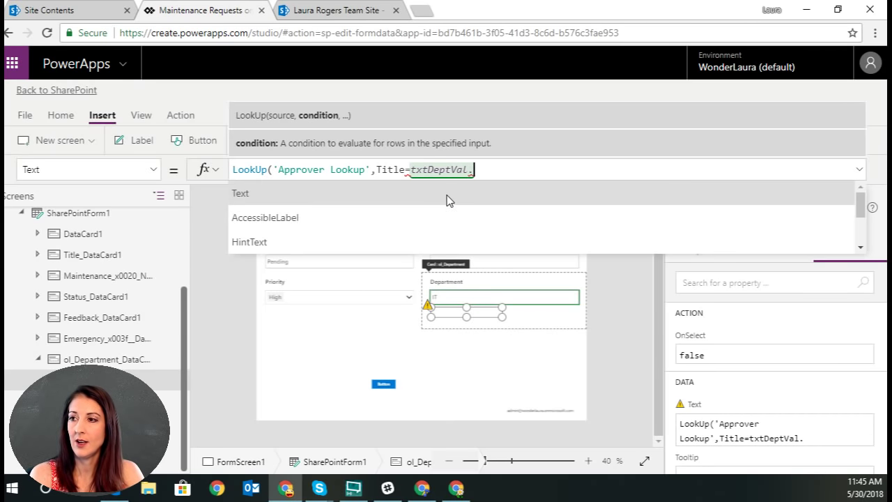
left_click(446, 200)
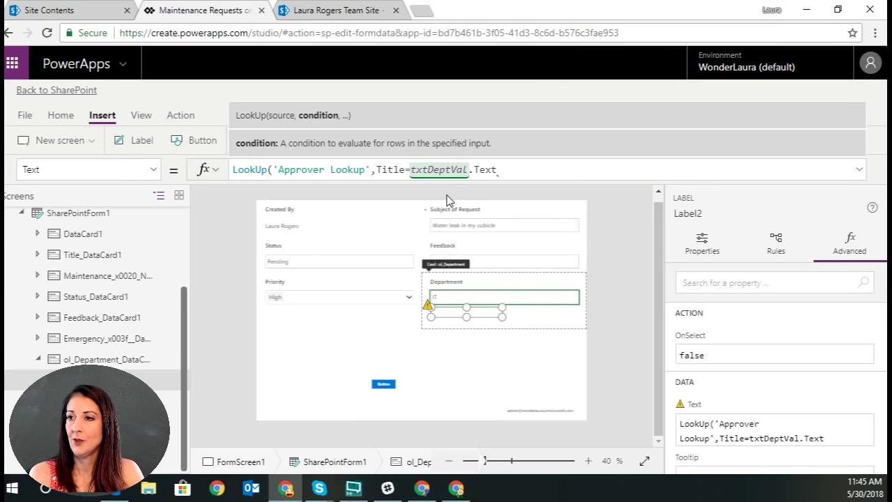
- Add the VP column as the LookUp's result argument and close the formula's parenthesis
type(",")
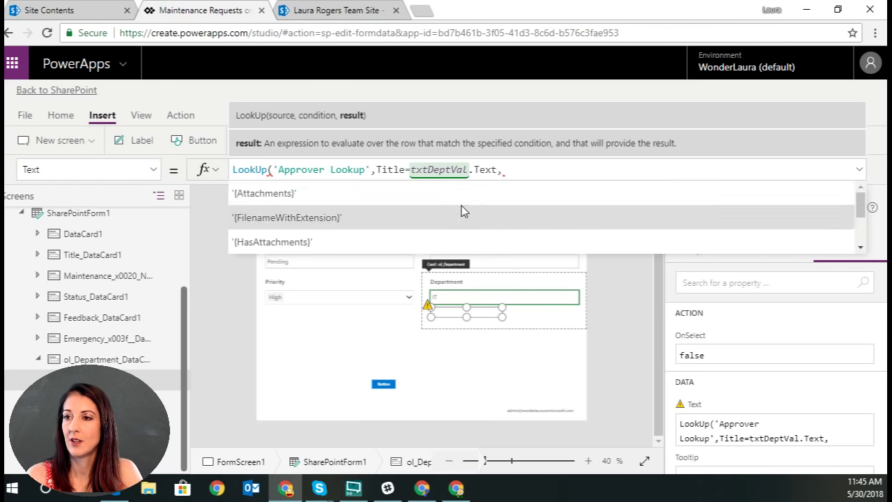
scroll(462, 205, "down", 4)
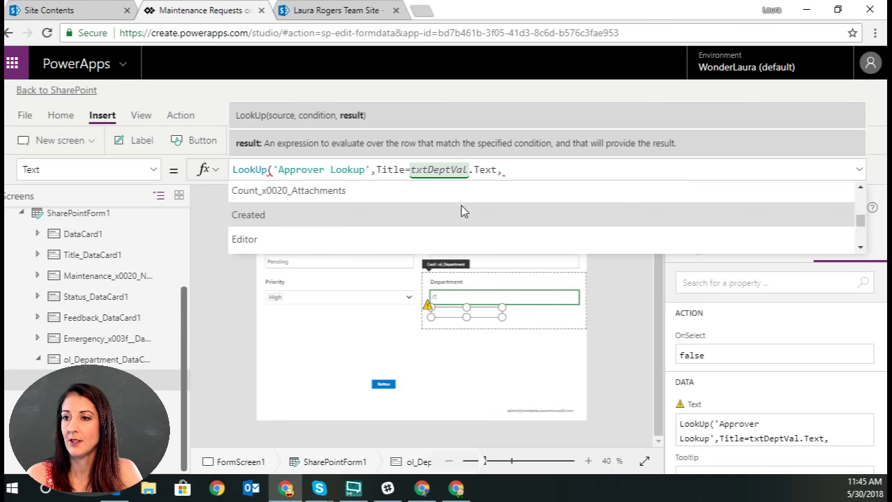
scroll(461, 206, "down", 5)
scroll(463, 209, "down", 1)
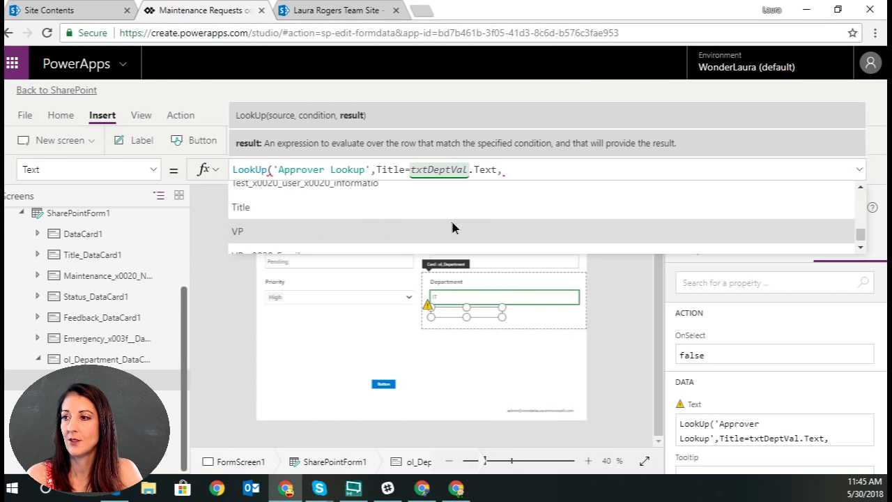
left_click(453, 223)
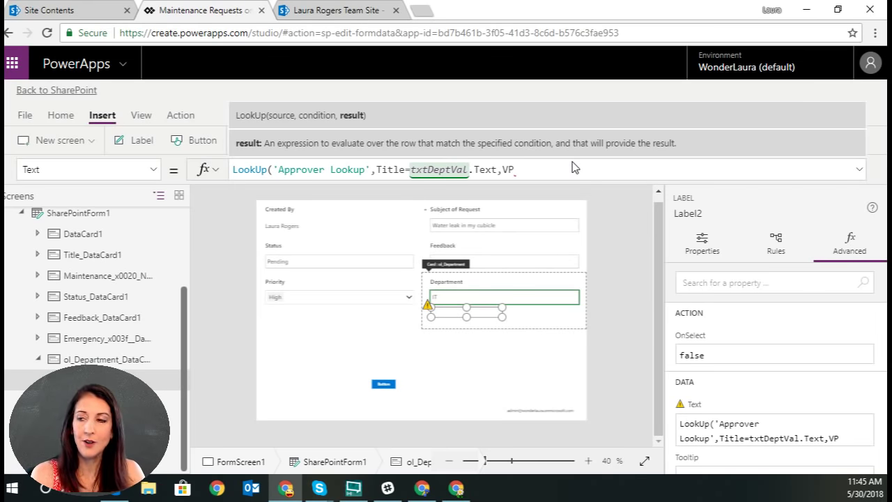
type(")")
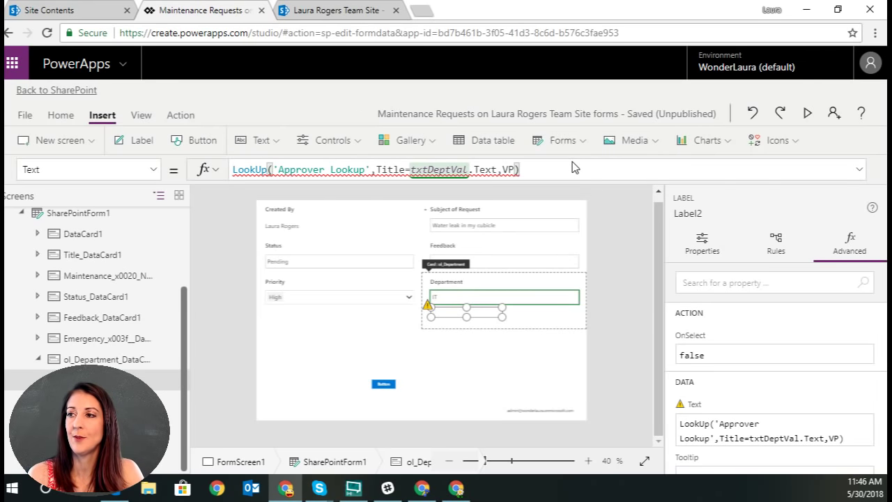
- Extend the LookUp result to VP.Email so the label returns the approver's email, and leave the formula
key("Left")
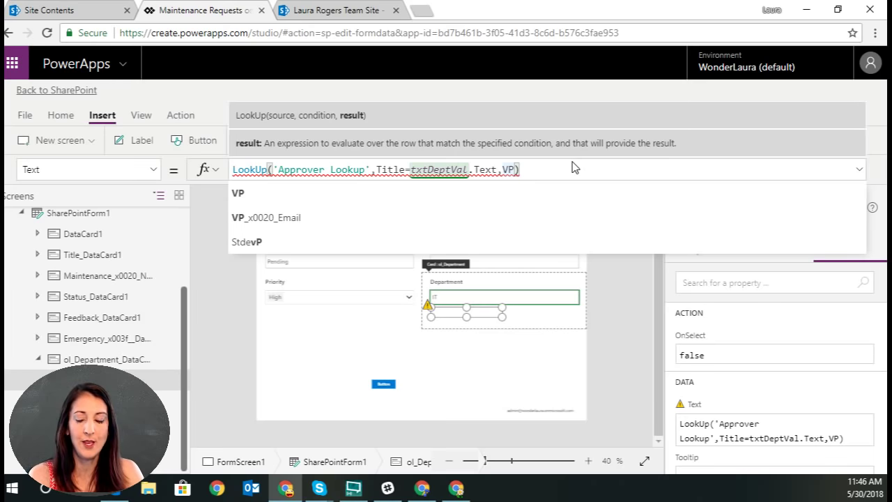
type(".")
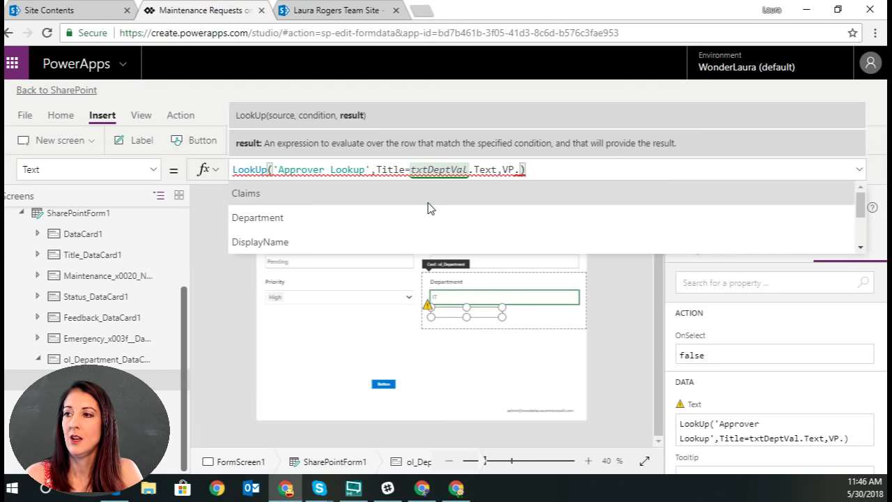
scroll(404, 237, "down", 2)
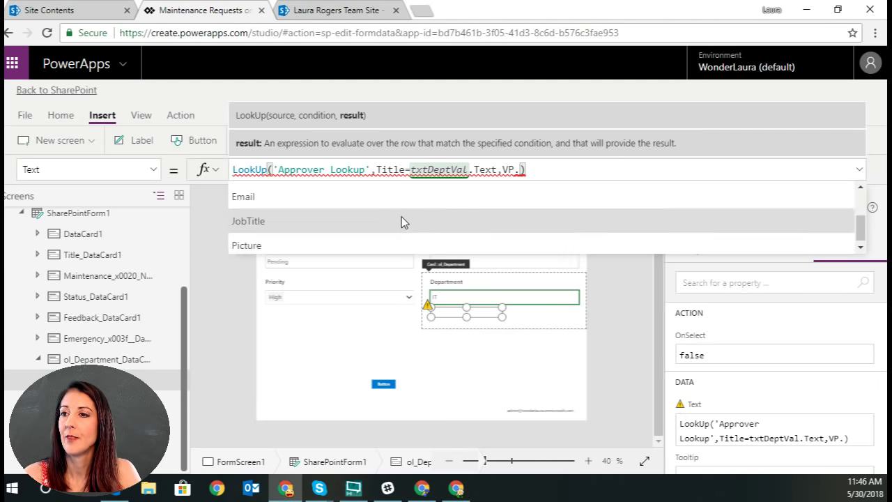
scroll(401, 217, "up", 2)
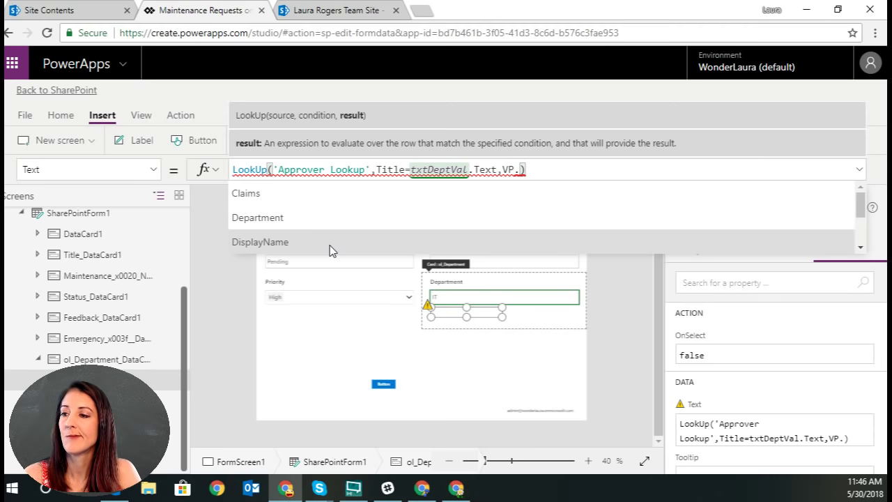
scroll(314, 223, "down", 2)
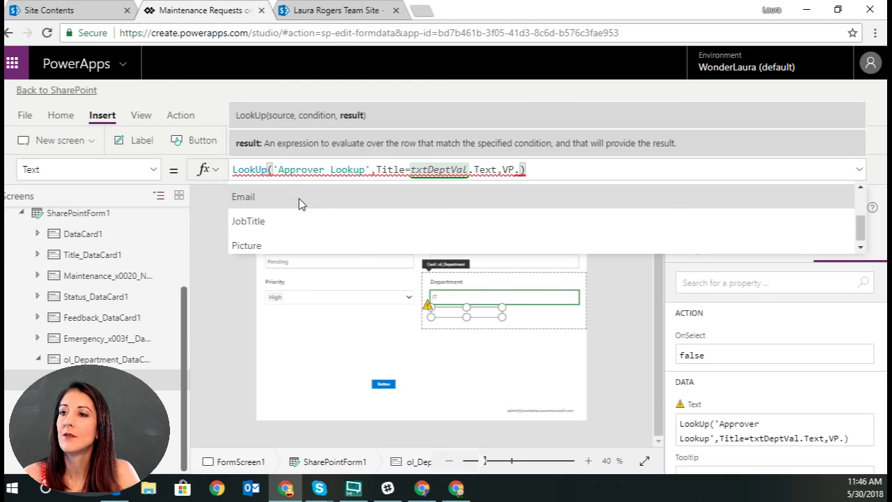
left_click(299, 198)
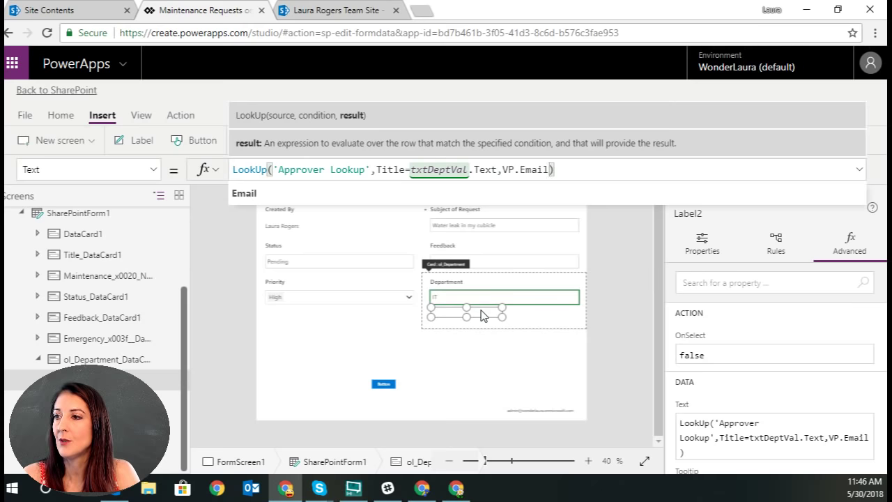
left_click(615, 331)
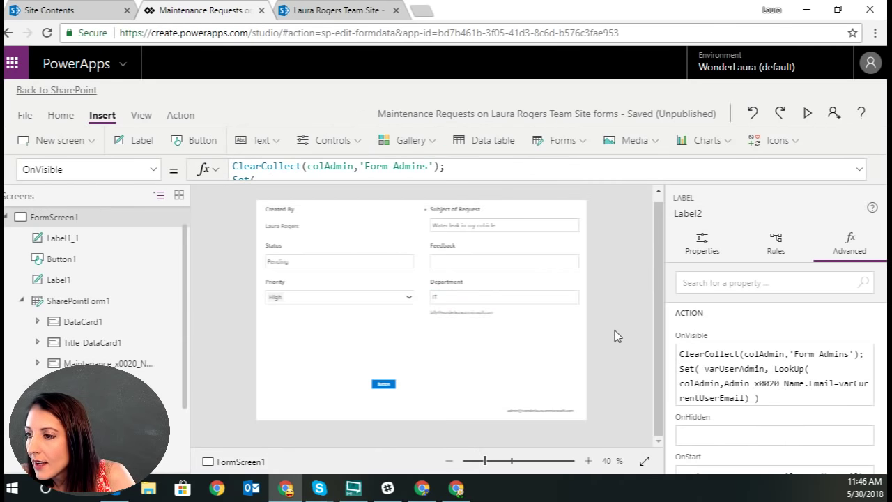
- Preview the form and change the Department value to HR to test the approver lookup label
left_click(588, 462)
left_click(588, 463)
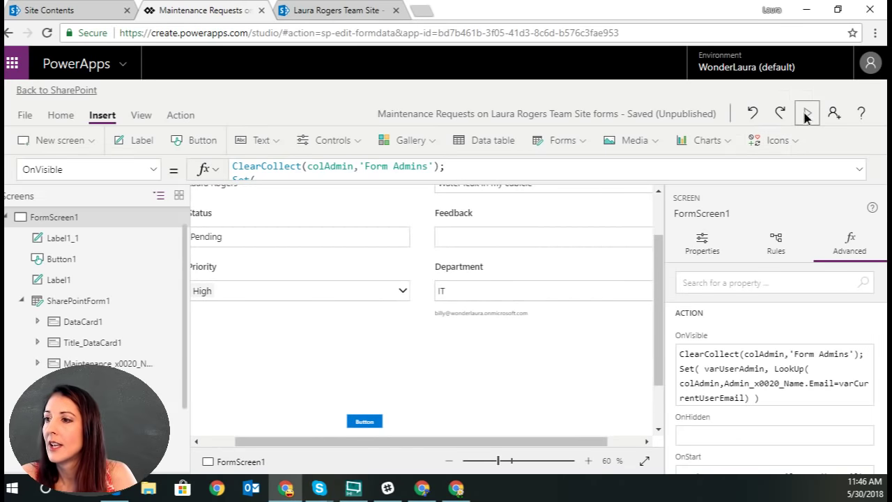
left_click(806, 114)
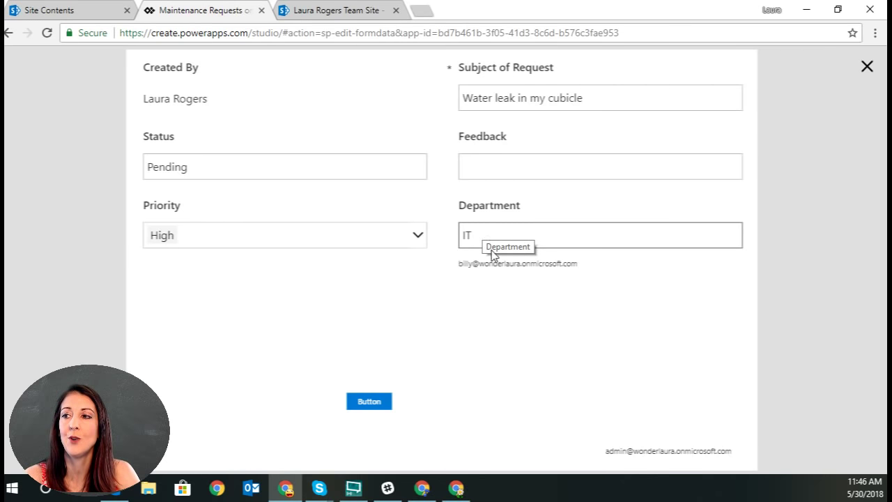
left_click_drag(492, 231, 453, 239)
type("HR")
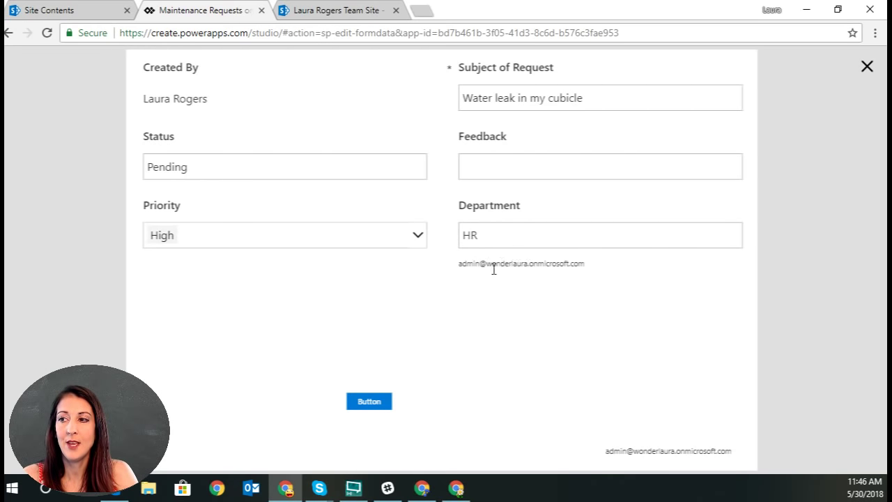
- Test the lookup again with IT as the Department value and close the preview
left_click(420, 232)
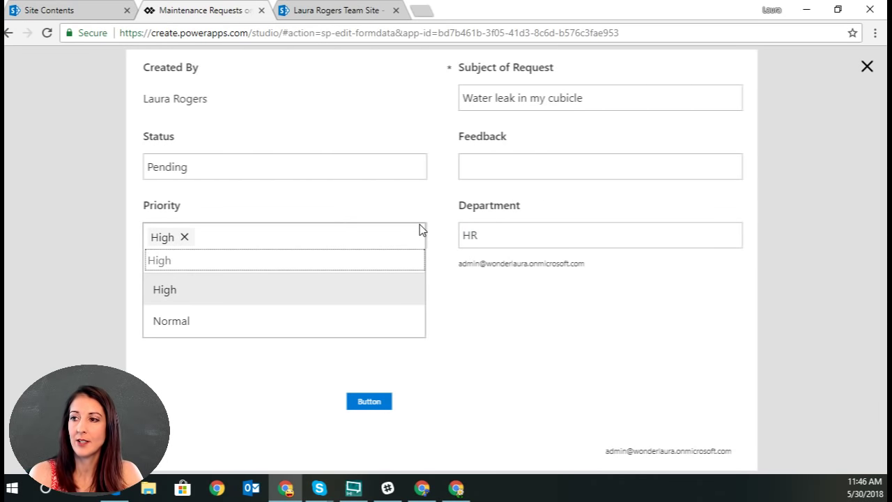
left_click(489, 236)
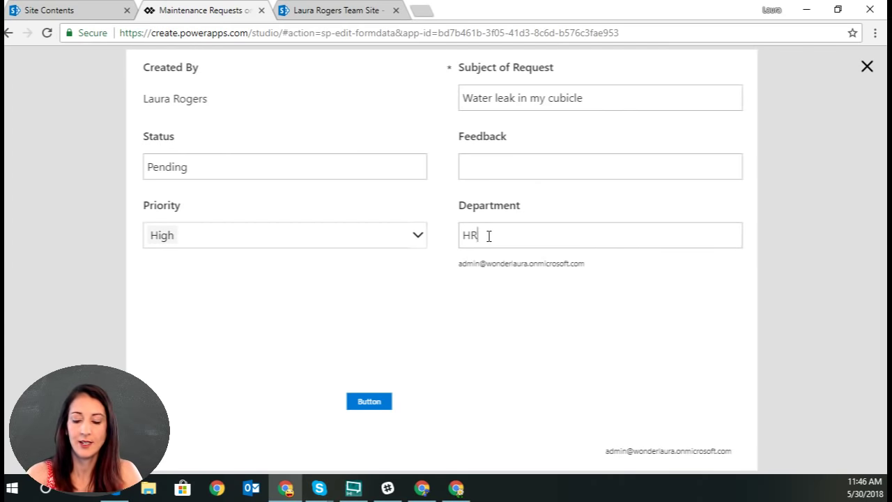
key("BackSpace")
key("BackSpace")
type("IT")
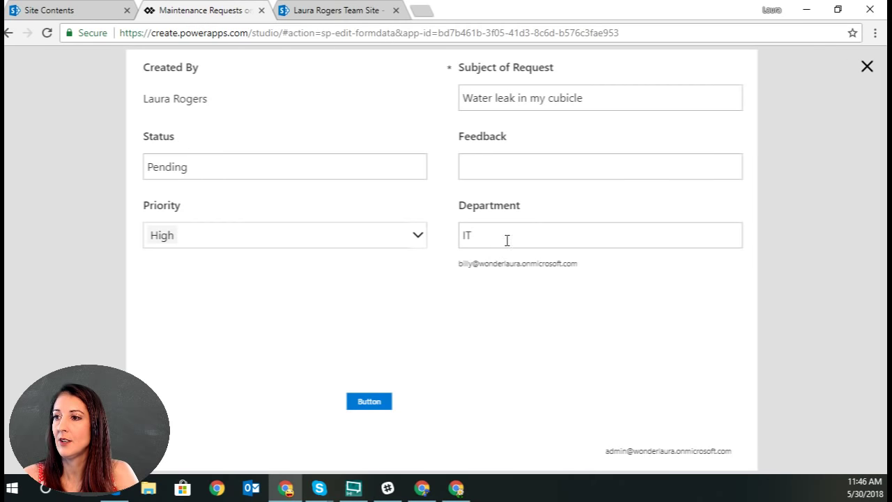
left_click(864, 68)
- Rename the approver email label inside the Department card as lblApprovingVP
left_click(465, 318)
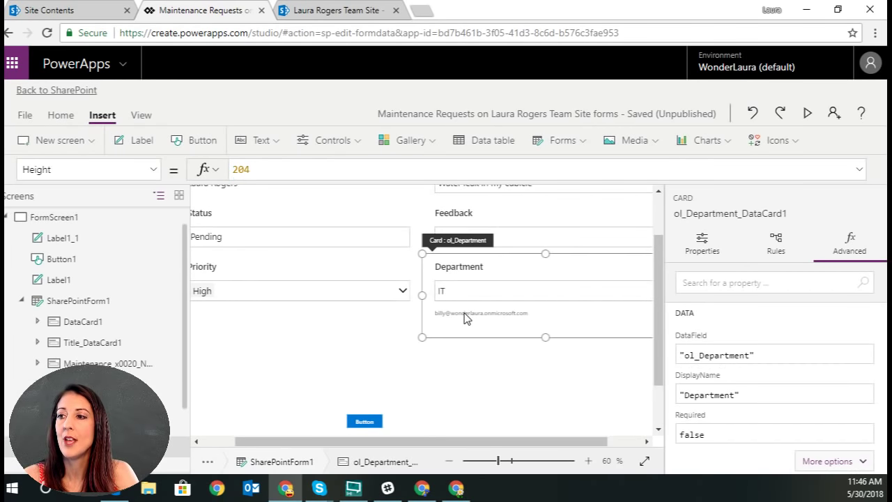
left_click(466, 317)
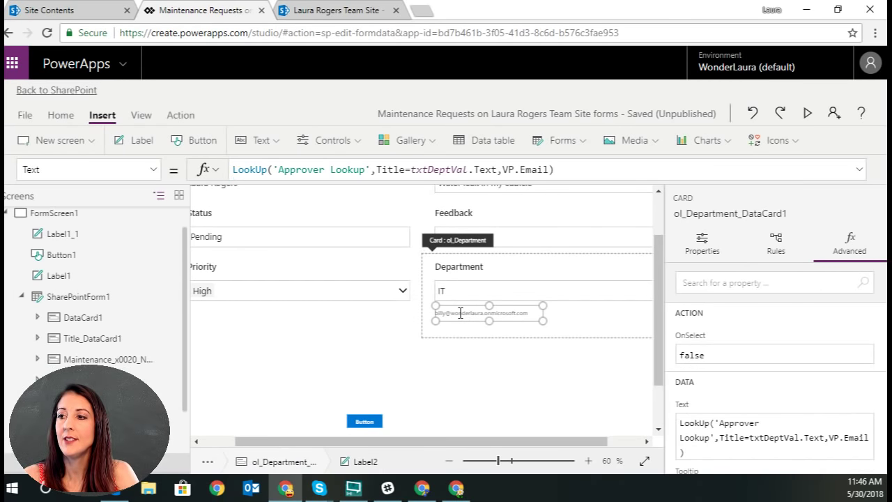
scroll(180, 392, "down", 3)
left_click(170, 383)
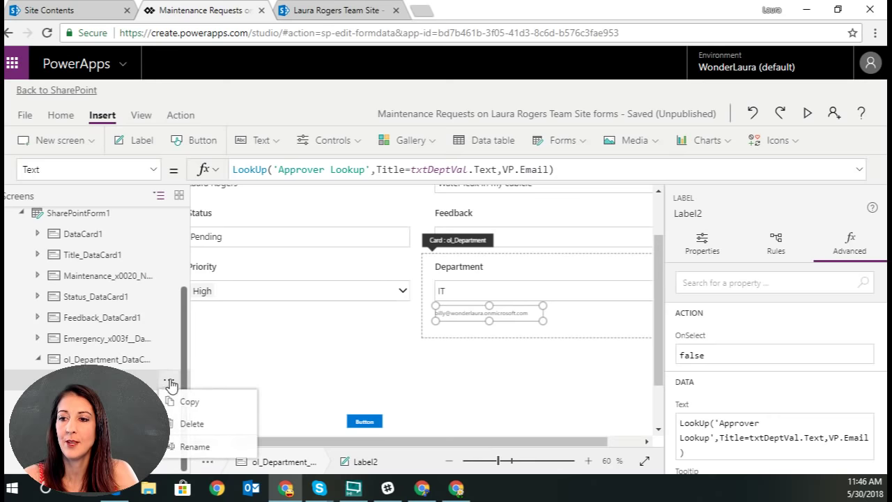
left_click(202, 447)
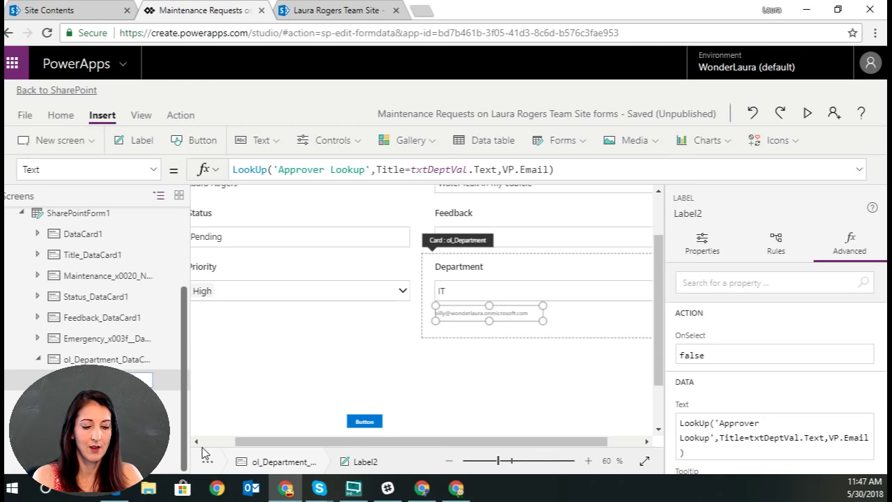
key("Return")
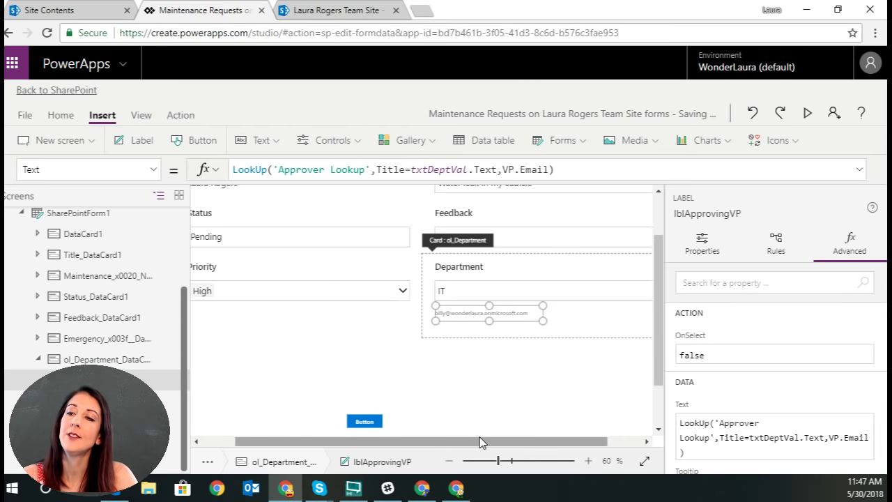
- Select the Status card on the form and unlock its properties for editing
left_click(297, 446)
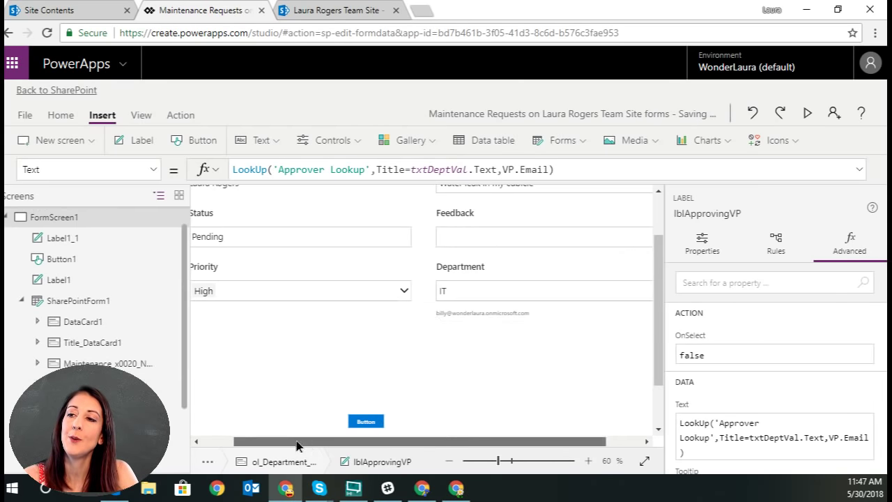
left_click_drag(297, 446, 245, 446)
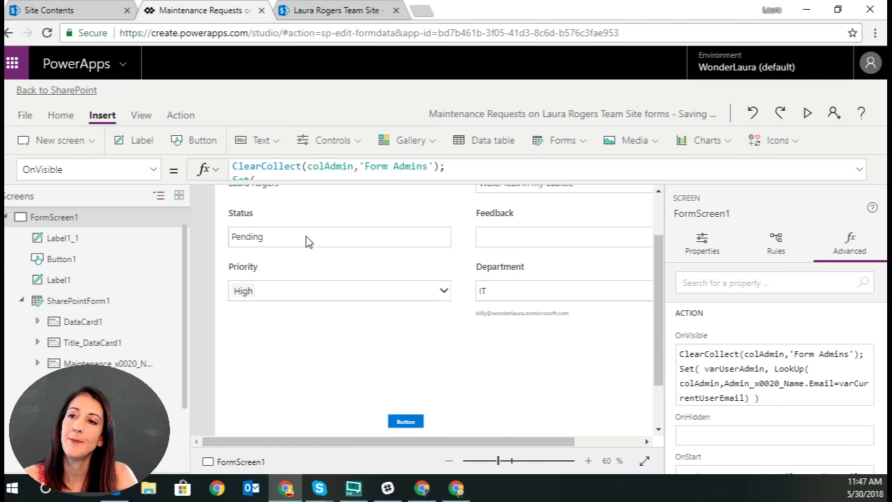
left_click(262, 219)
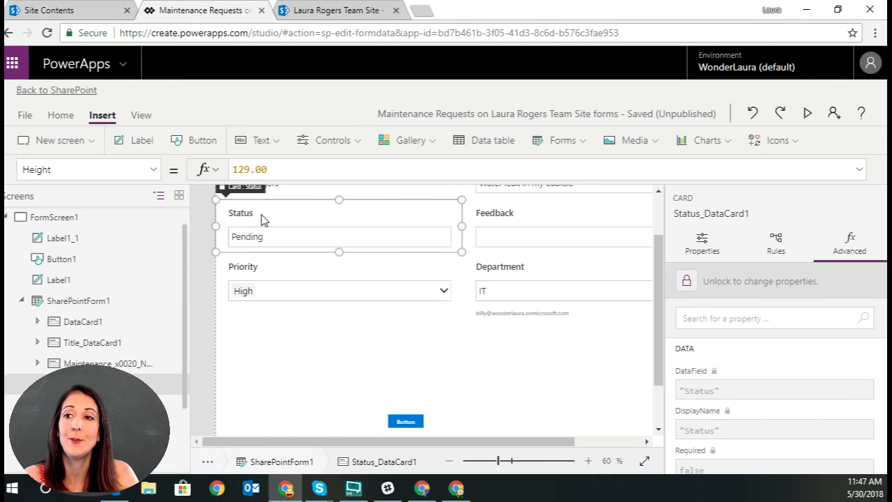
left_click_drag(657, 341, 662, 322)
left_click(251, 247)
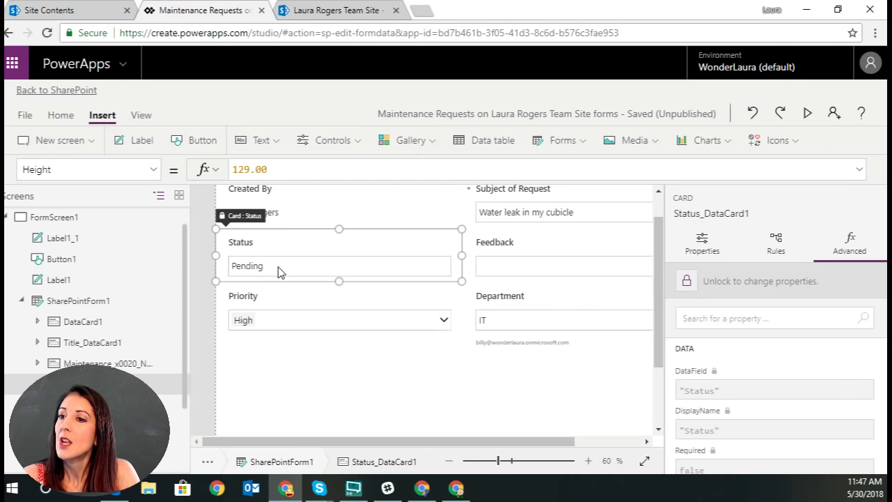
left_click(689, 280)
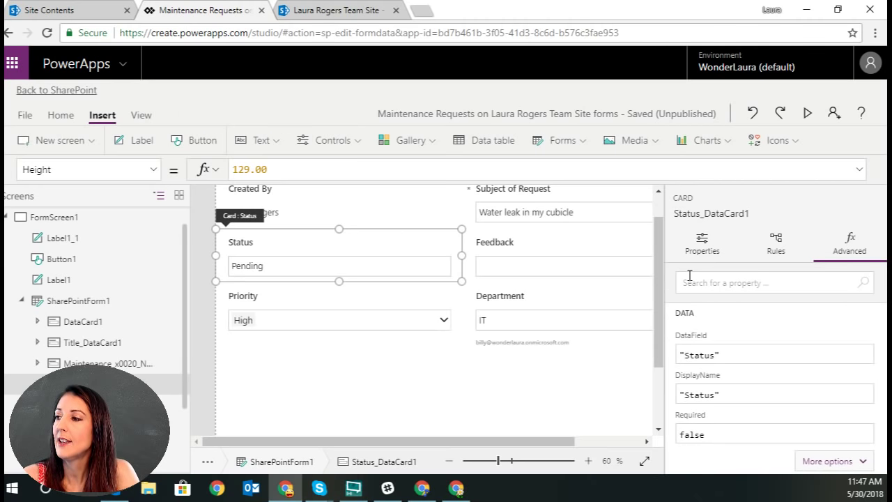
- Replace the Status card's DisplayMode formula with the start of an If condition, If(varCurrentUserEmail=
left_click(154, 170)
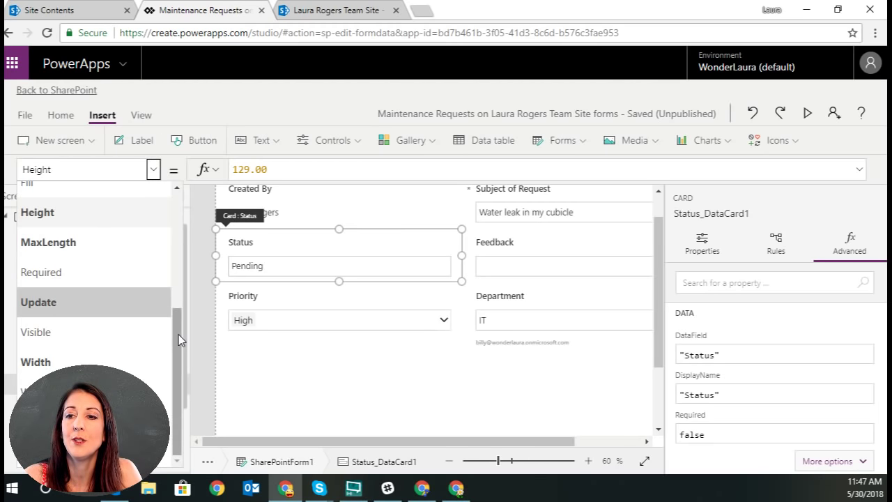
left_click_drag(178, 334, 179, 212)
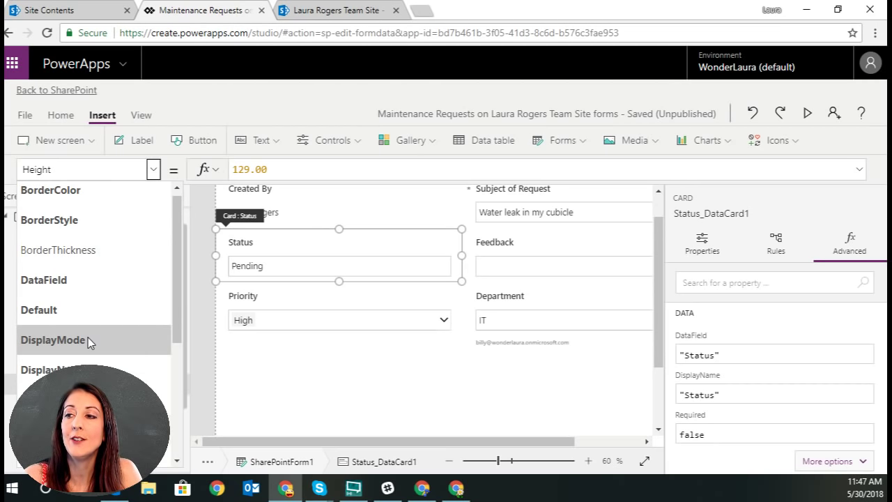
left_click(88, 337)
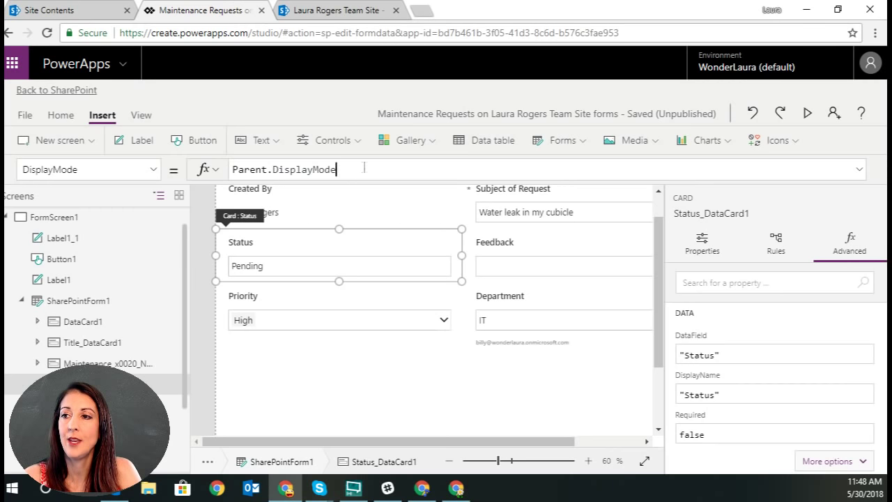
left_click_drag(364, 168, 235, 172)
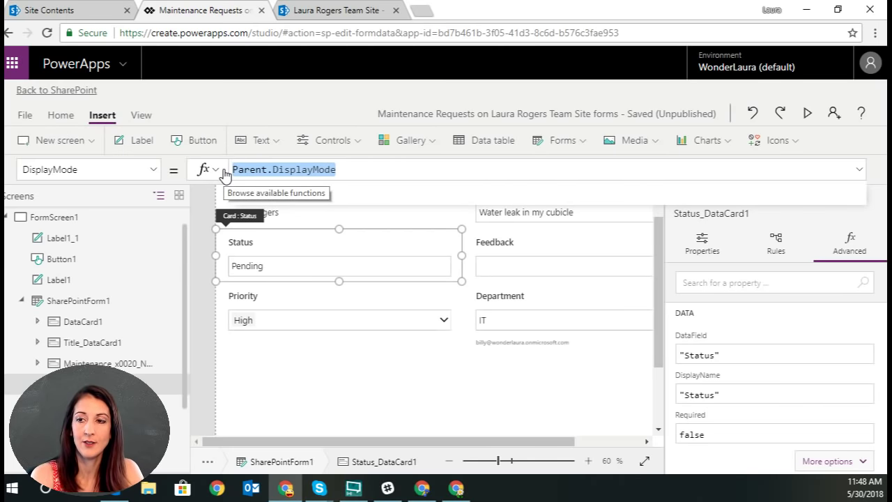
type("If(")
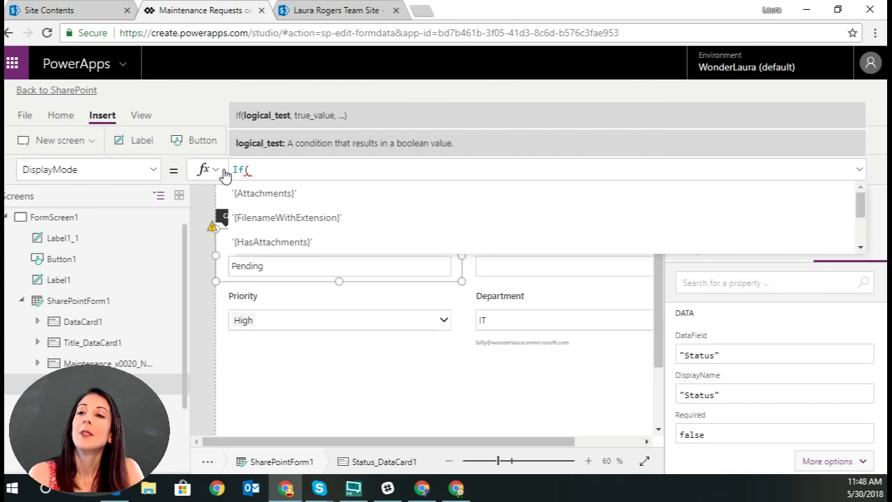
type("varCurrentUserEmail")
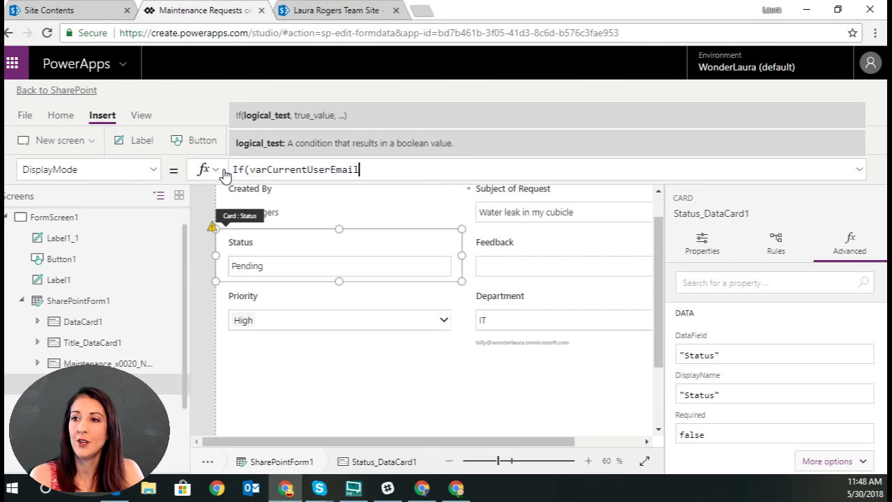
type("=")
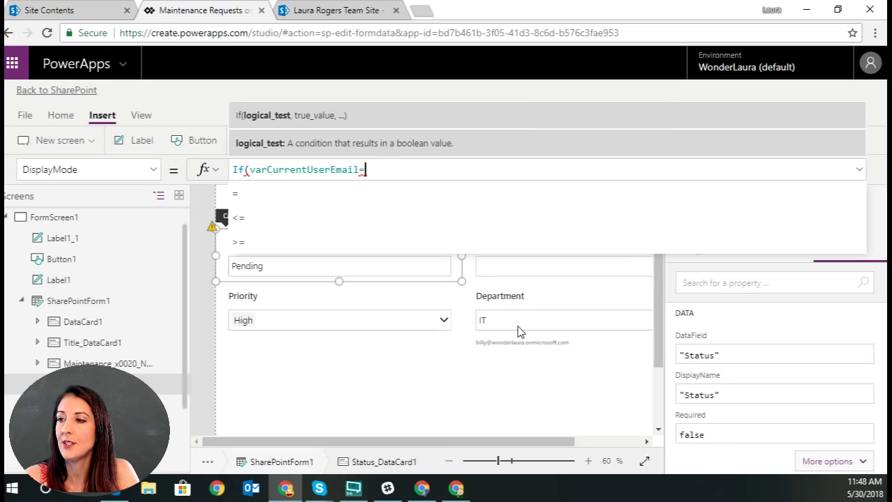
- Check the approver label's name and complete the Status card's DisplayMode condition by comparing varCurrentUserEmail with lblApprovingVP.Text
left_click(500, 346)
left_click(510, 342)
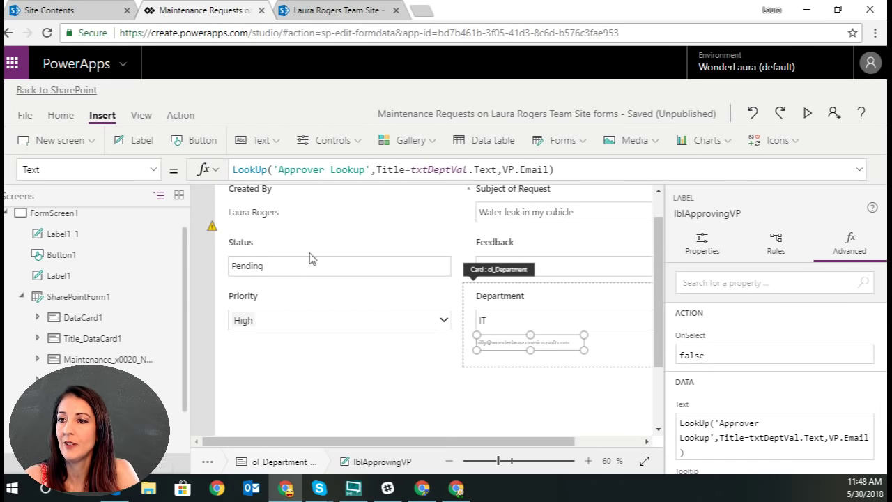
left_click(213, 226)
left_click(379, 169)
key("ctrl+a")
type("If(varCurrentUserEmail=")
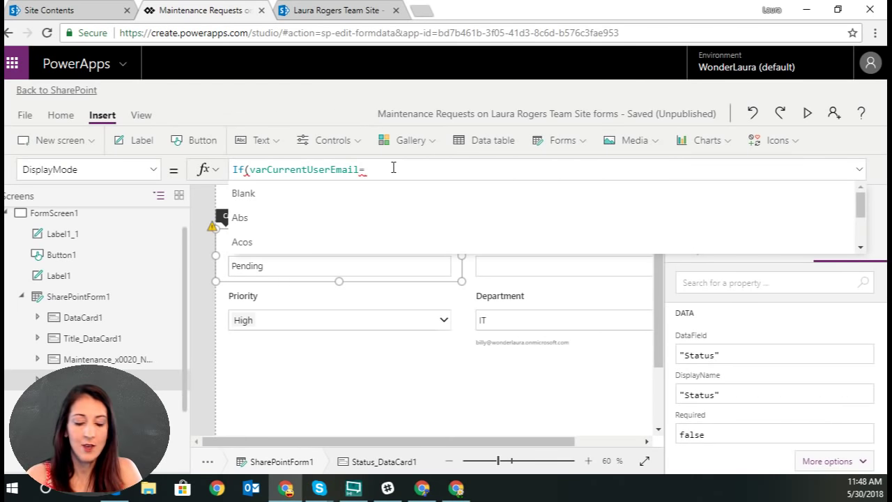
type("lbl")
key("Tab")
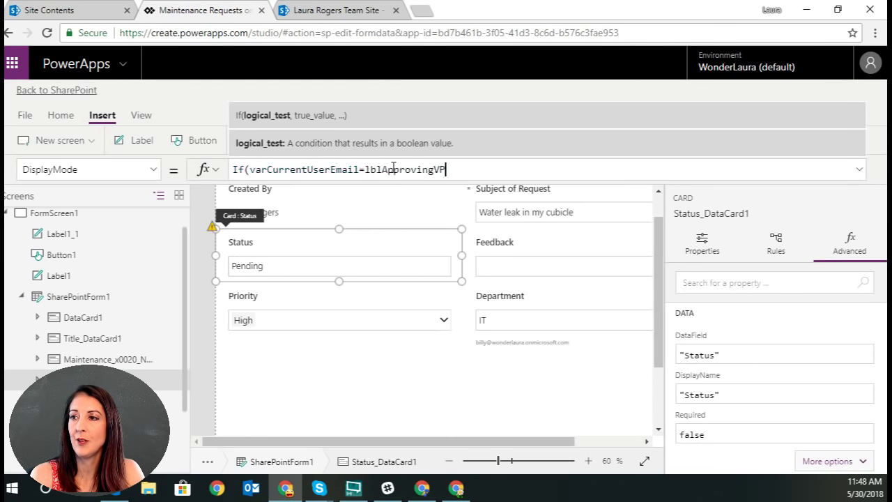
type(".Text")
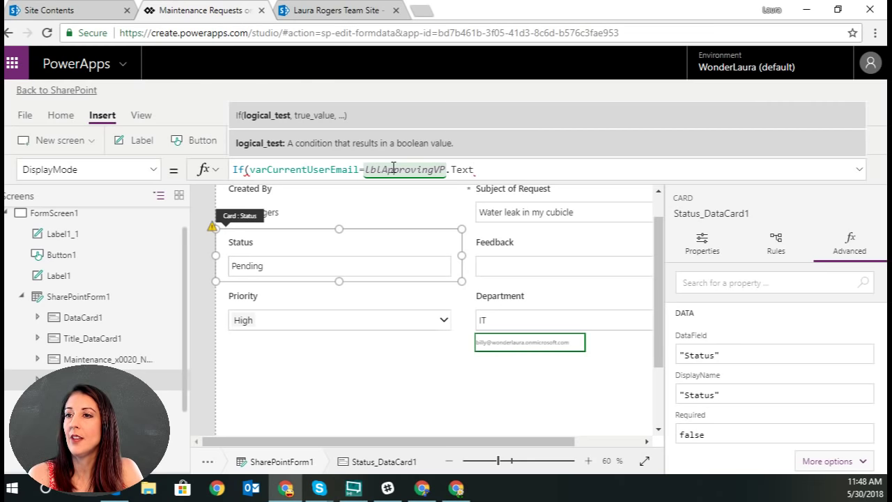
- Finish the If formula with DisplayMode.Edit as the true result and DisplayMode.View as the else result, and preview the form
type(",")
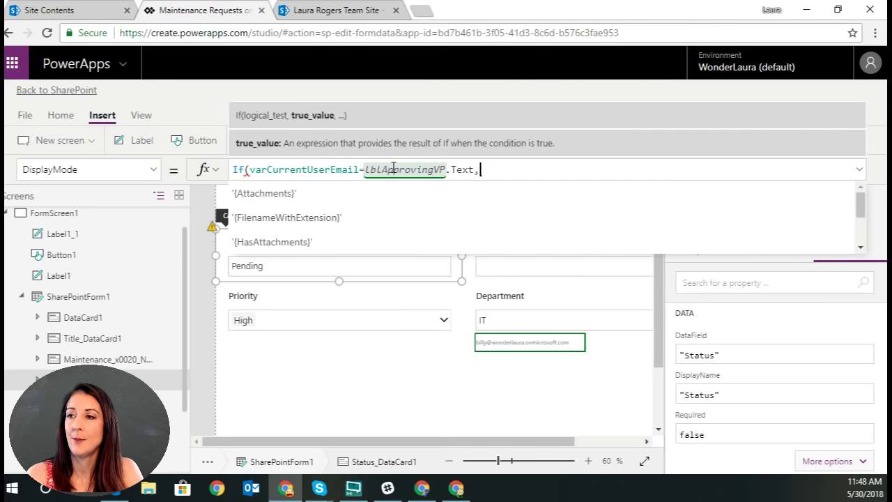
type("d")
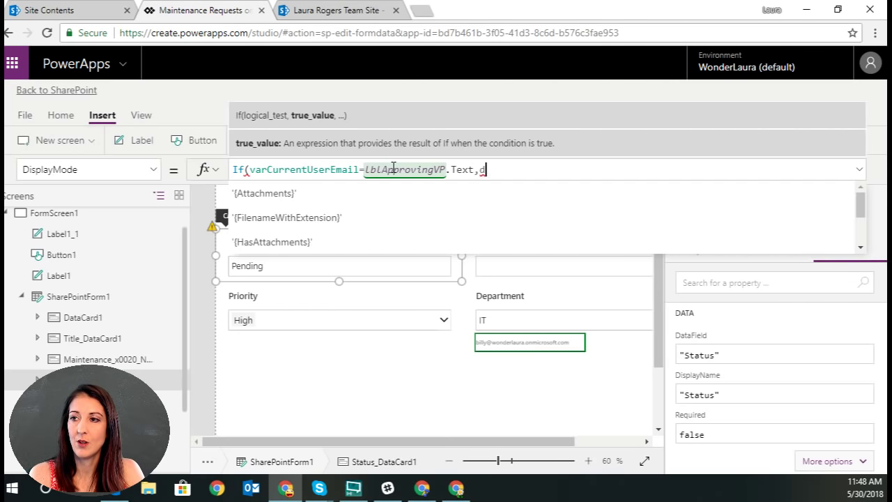
type("ispl")
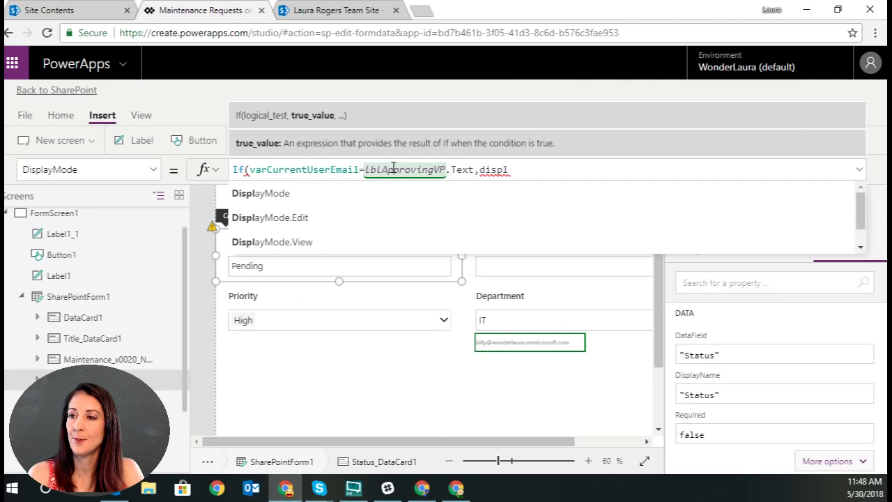
left_click(360, 218)
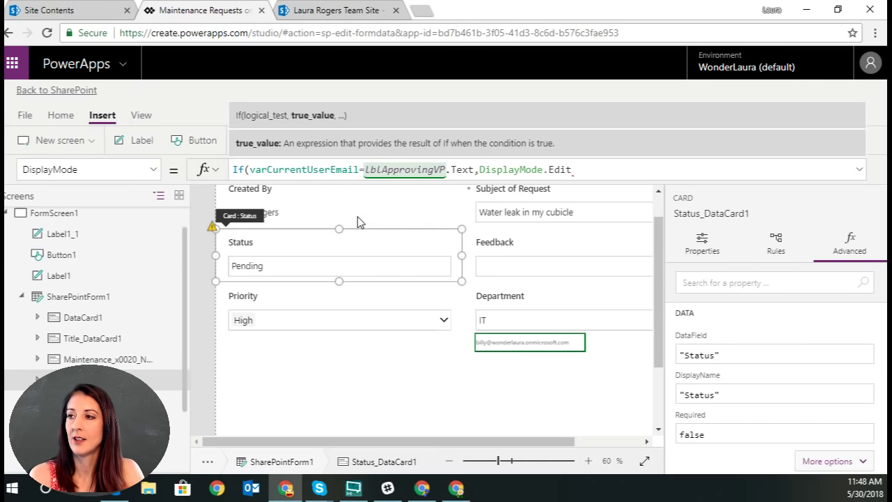
type(",di")
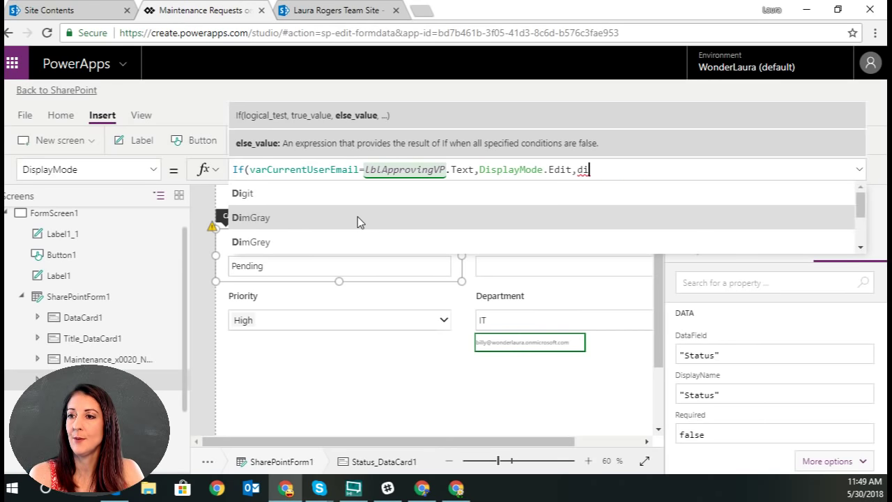
type("sp")
left_click(352, 242)
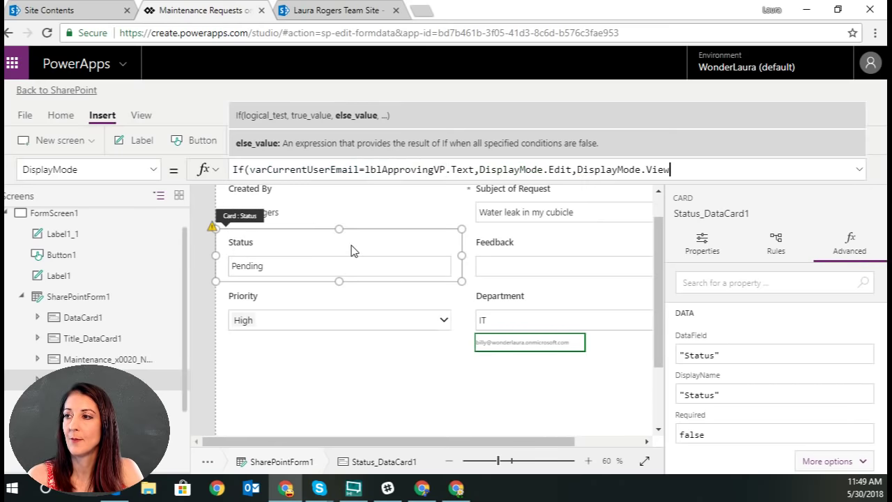
type(")")
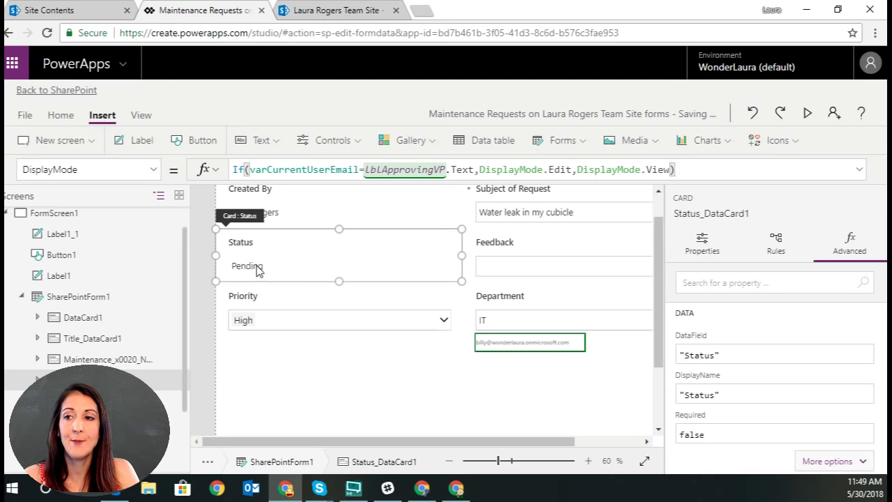
left_click(807, 113)
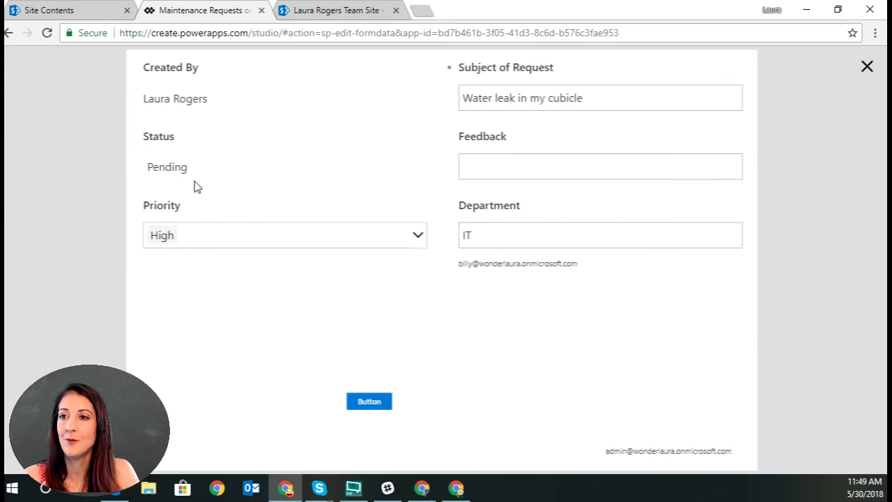
- Test the Status field's editability in preview by setting Department to HR
double_click(170, 170)
left_click(471, 236)
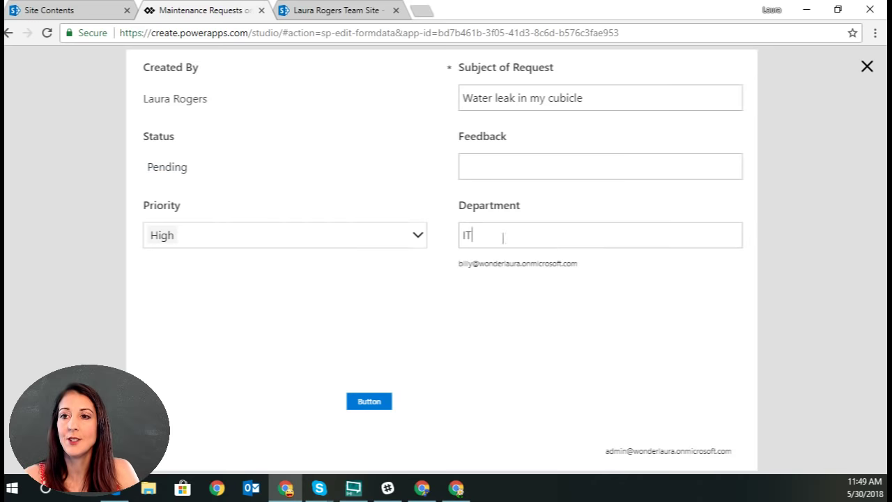
left_click_drag(492, 236, 438, 240)
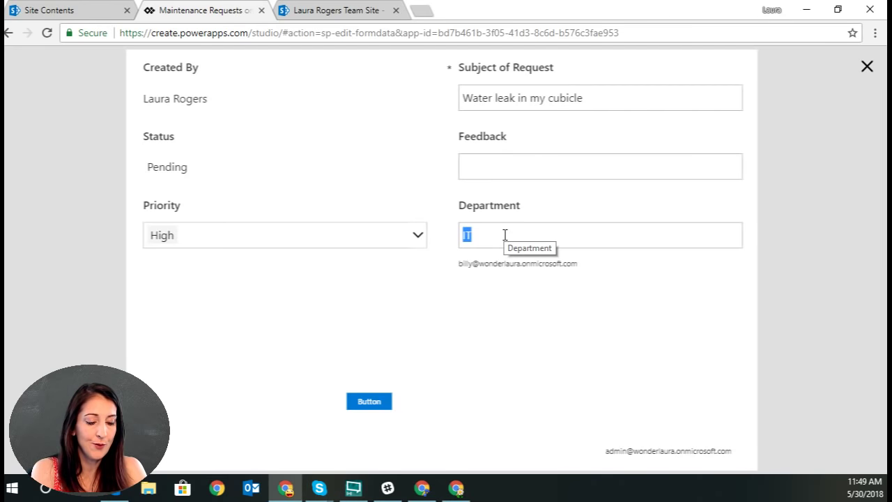
type("HR")
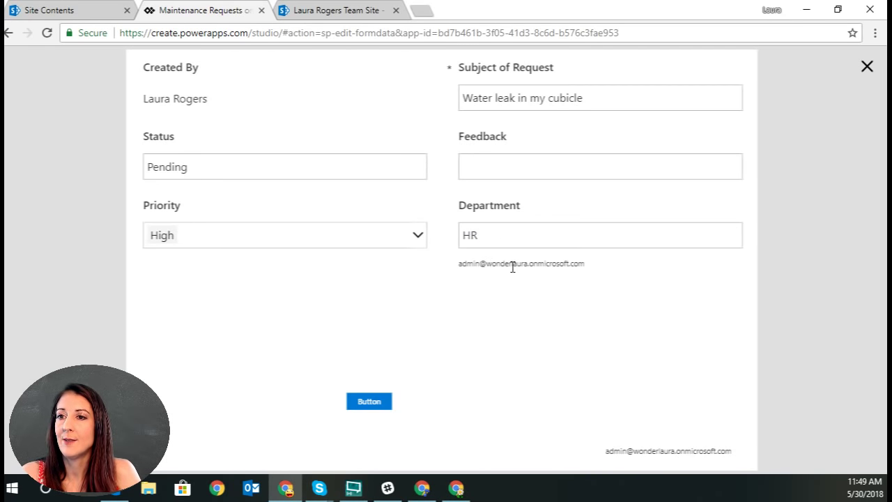
left_click(204, 167)
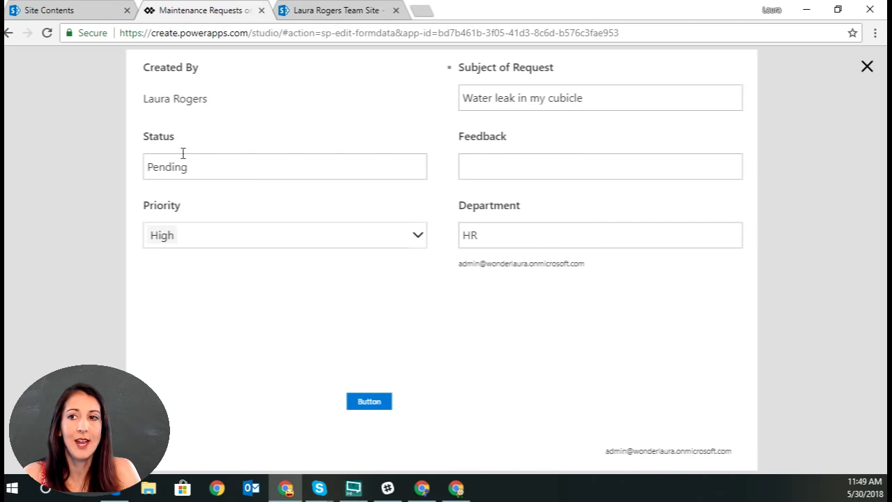
left_click(418, 235)
left_click(283, 204)
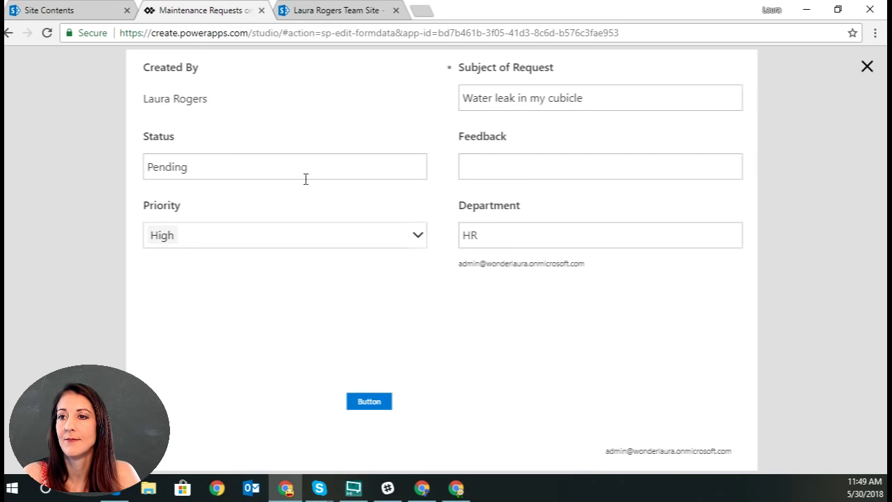
- Close the preview, return to SharePoint and publish the form changes
left_click(863, 72)
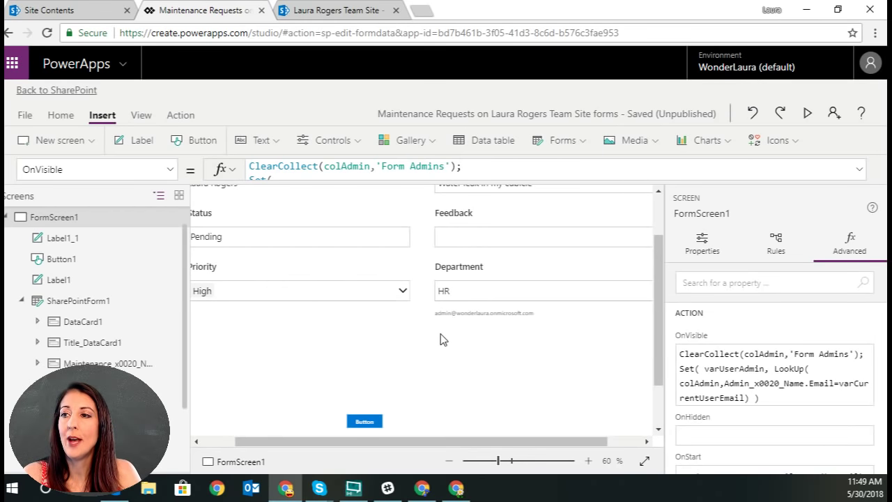
left_click(58, 92)
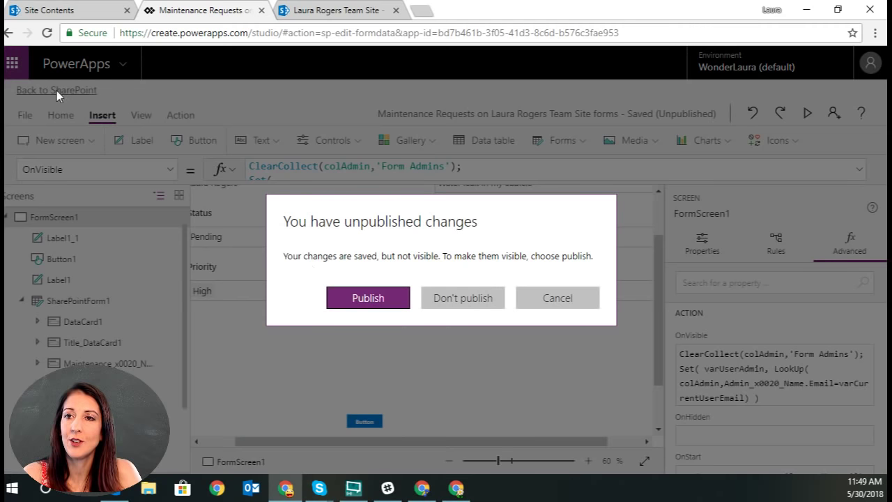
left_click(384, 298)
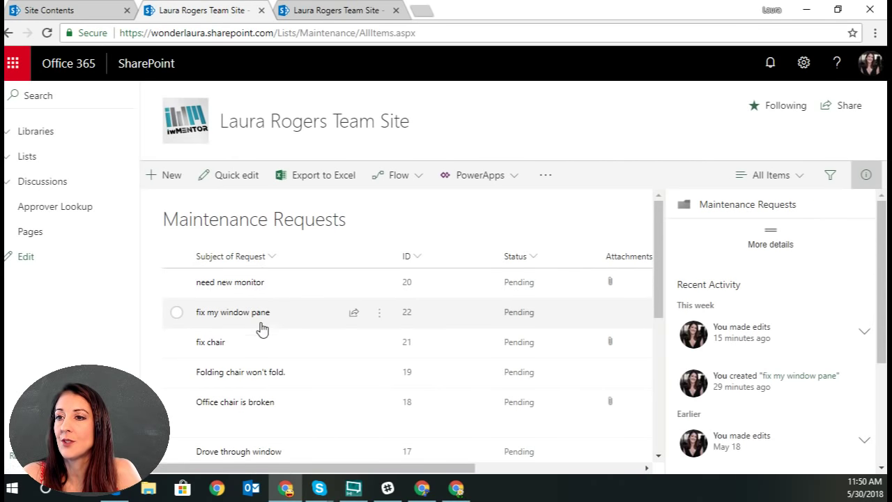
- Open the "fix my window pane" request for editing and look over the published form for the approver label
left_click(375, 316)
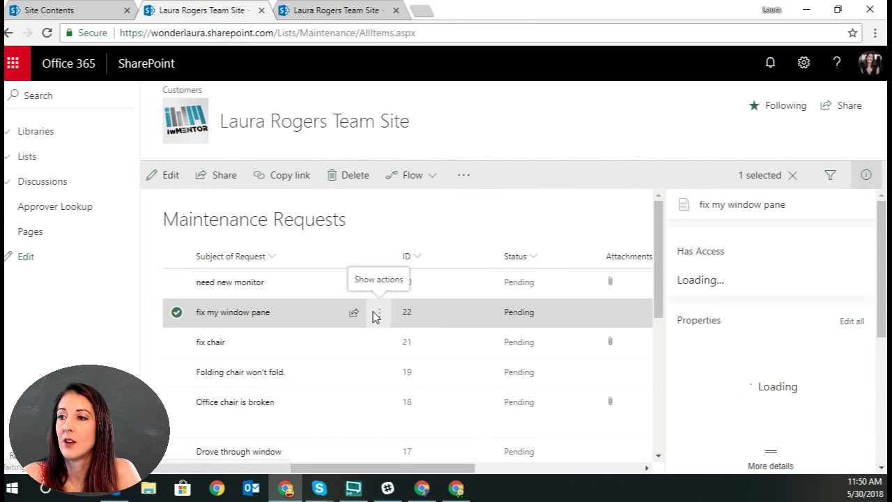
left_click(375, 316)
left_click(436, 253)
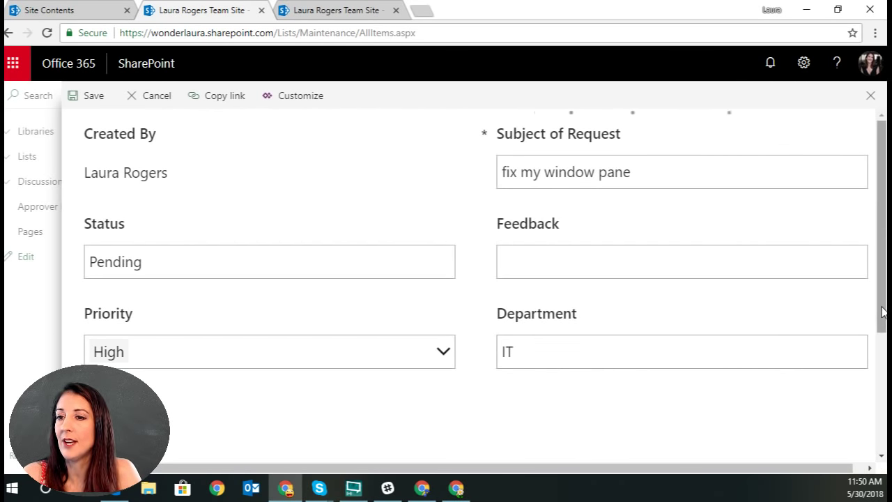
scroll(885, 333, "down", 1)
scroll(885, 333, "down", 3)
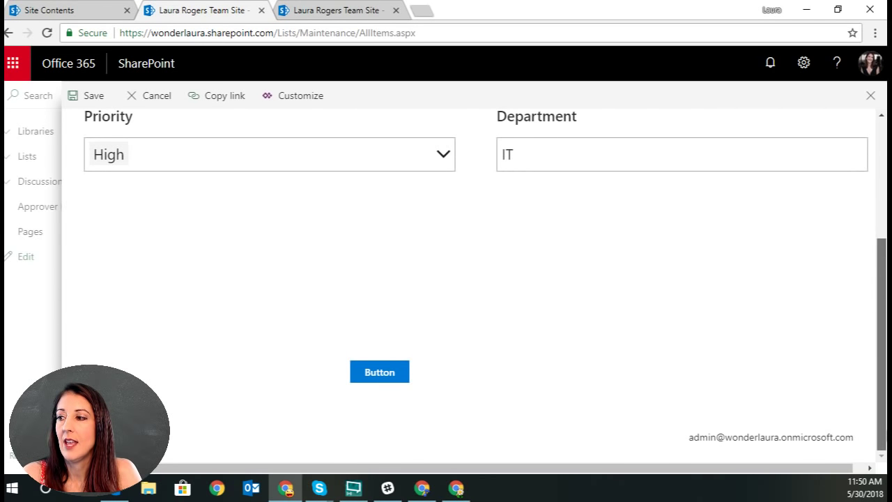
scroll(485, 281, "up", 1)
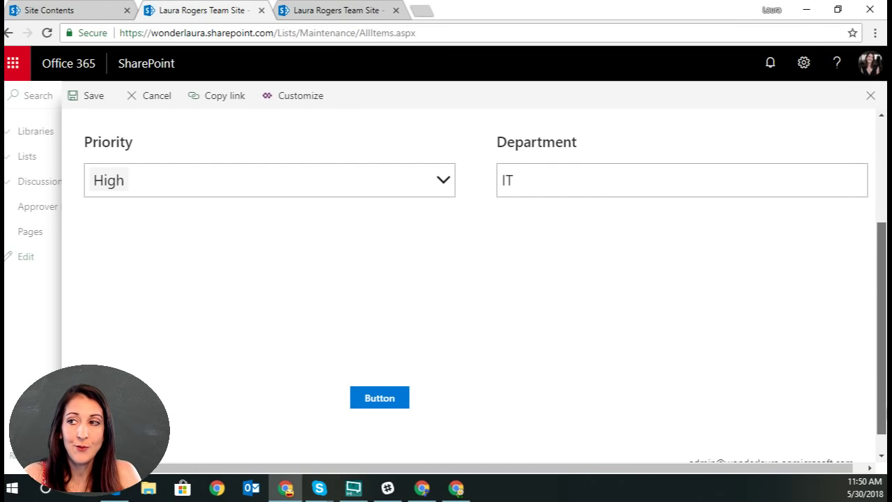
scroll(485, 280, "up", 1)
scroll(486, 280, "up", 3)
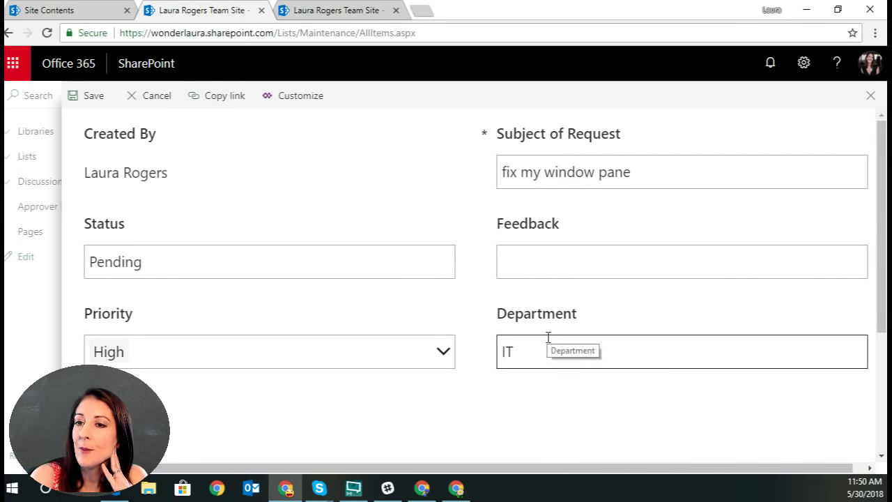
- Check the Department and Status fields of the "fix my window pane" request and close the form without saving
scroll(564, 350, "down", 3)
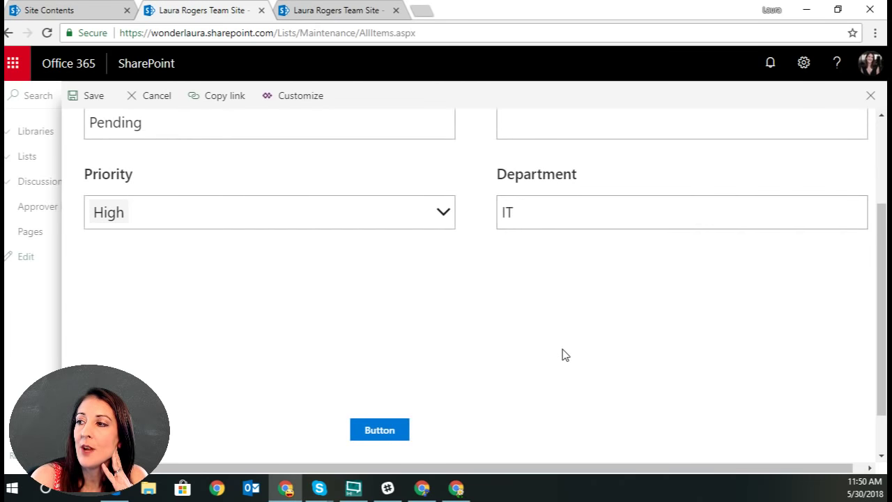
scroll(563, 353, "up", 3)
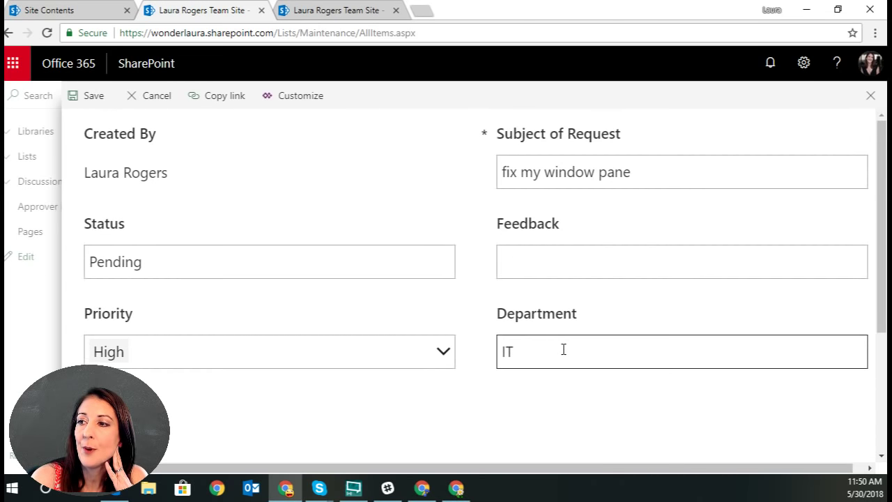
left_click_drag(561, 349, 471, 353)
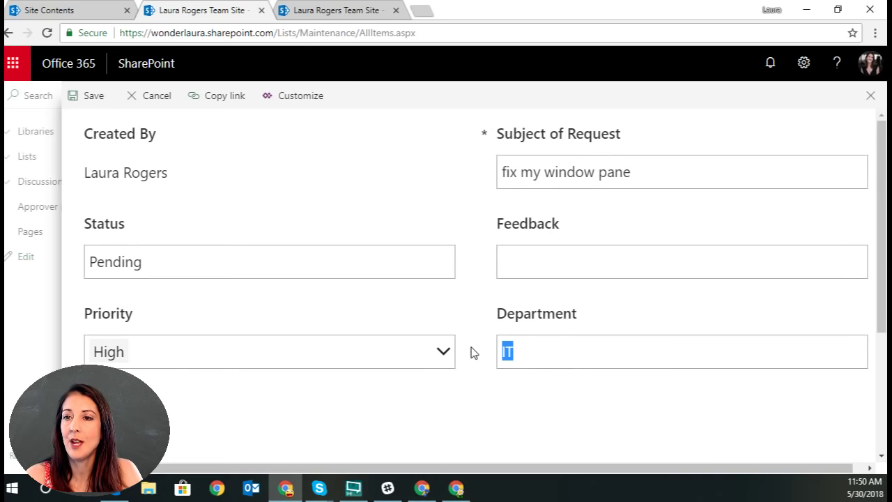
left_click(237, 260)
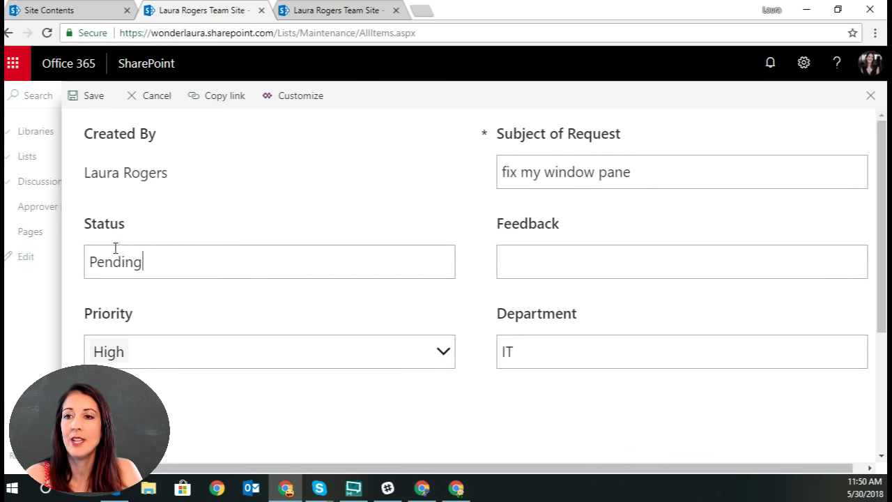
left_click(871, 96)
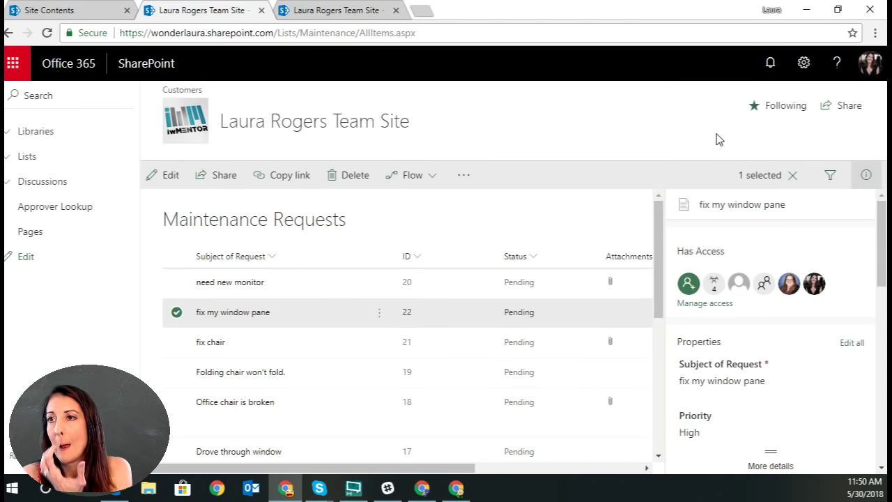
- Deselect the "fix my window pane" request and open the list's form for customization in PowerApps
left_click(465, 178)
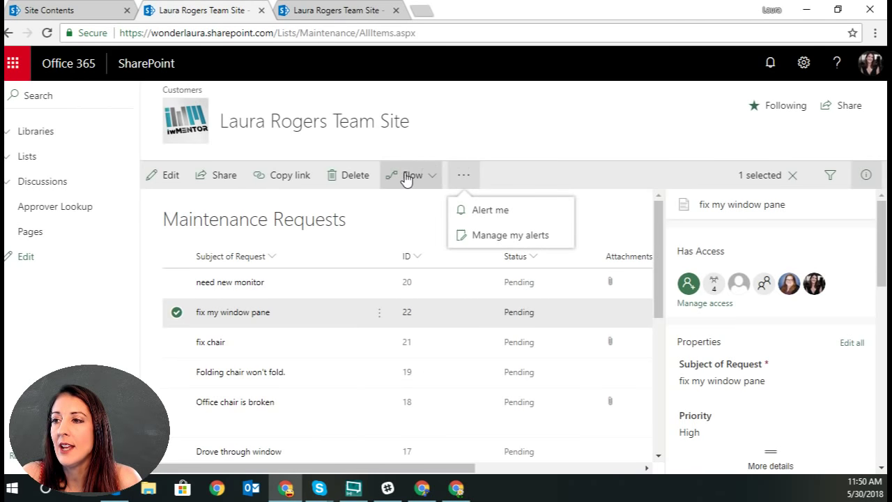
left_click(177, 313)
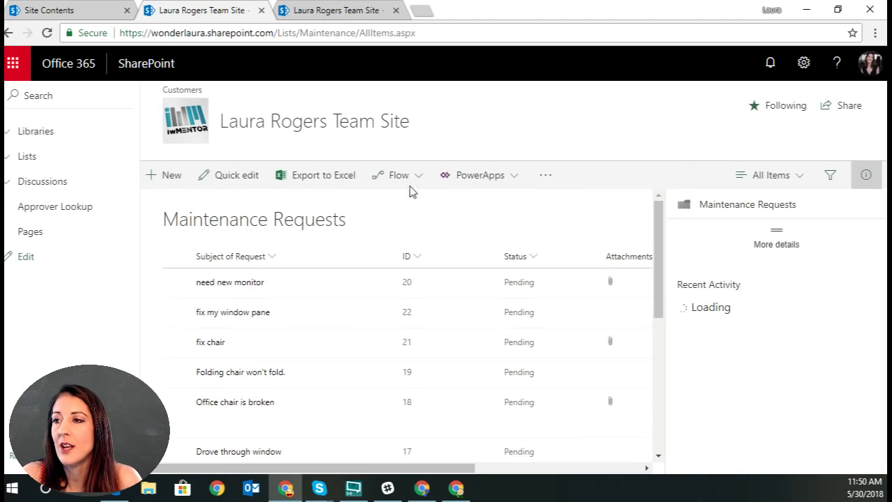
left_click(488, 178)
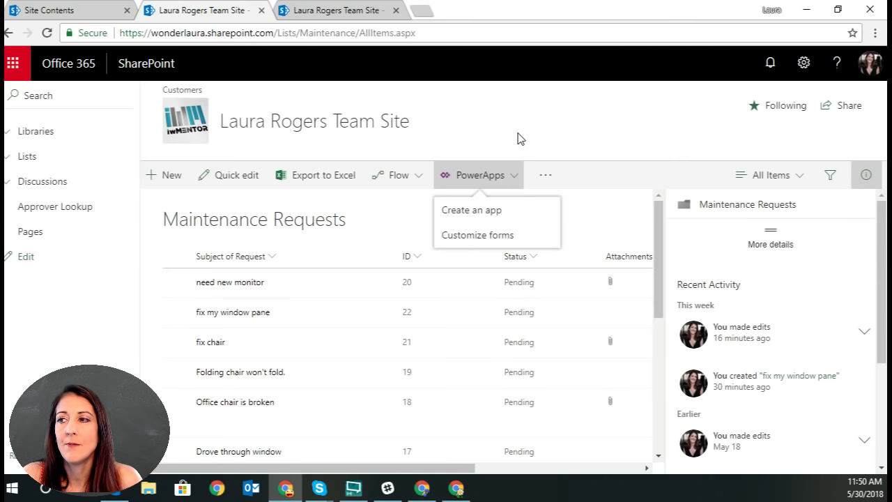
left_click(462, 239)
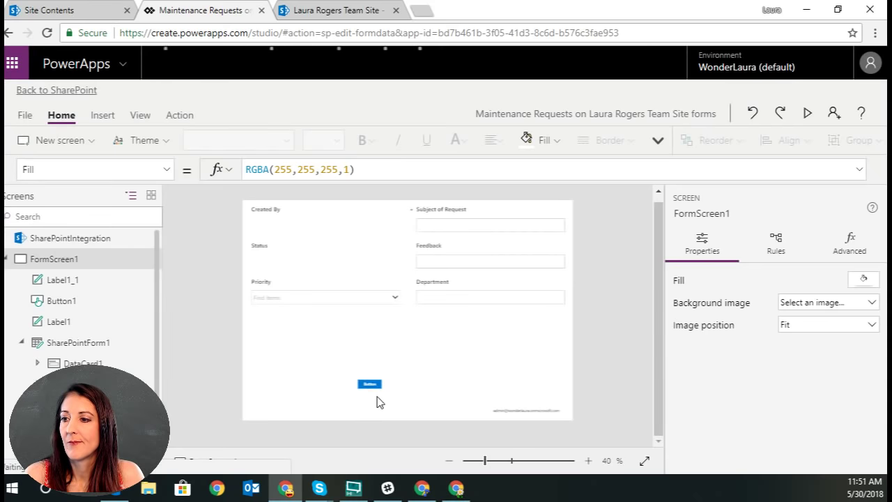
- Examine the full OnSelect formula of the form's button, then return to the SharePoint list
left_click(367, 385)
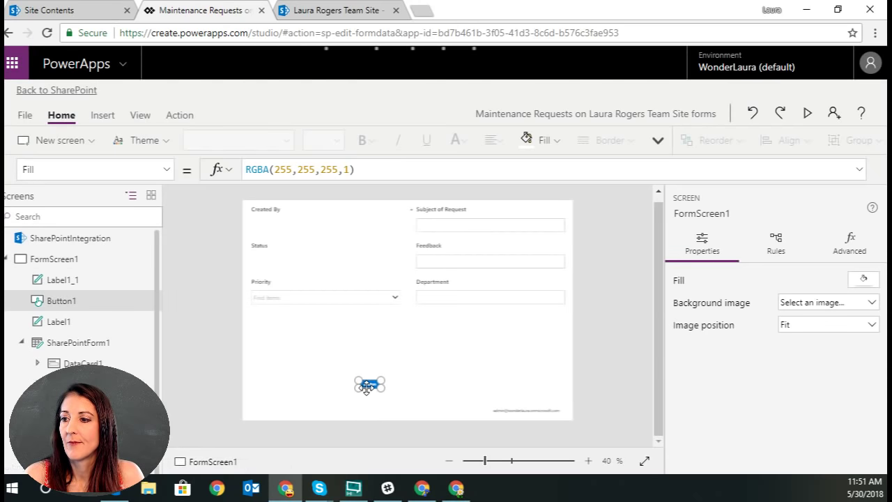
left_click(860, 170)
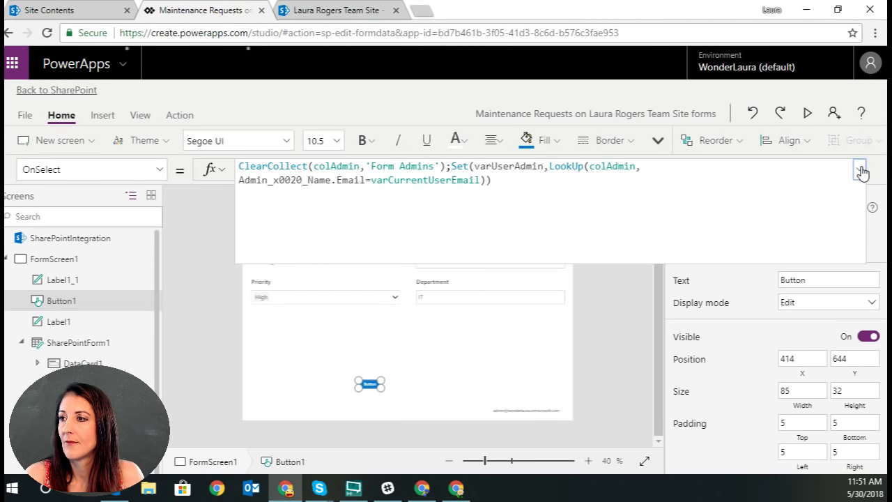
left_click(860, 170)
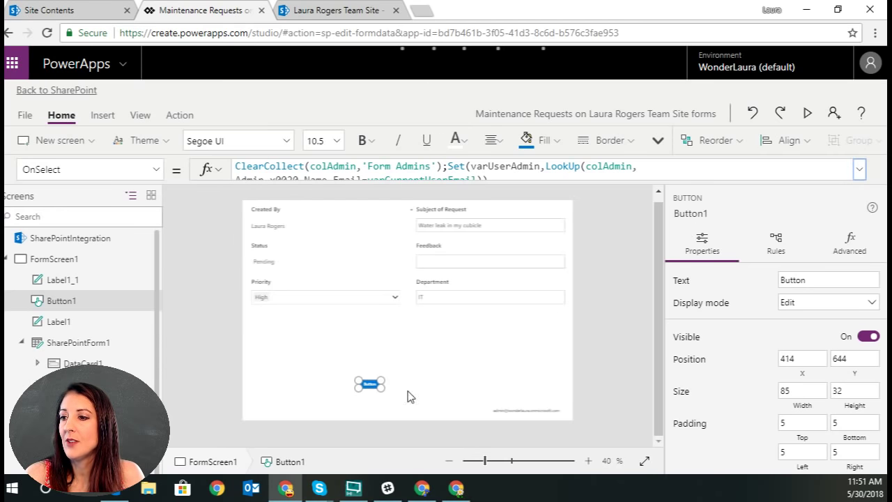
left_click(57, 91)
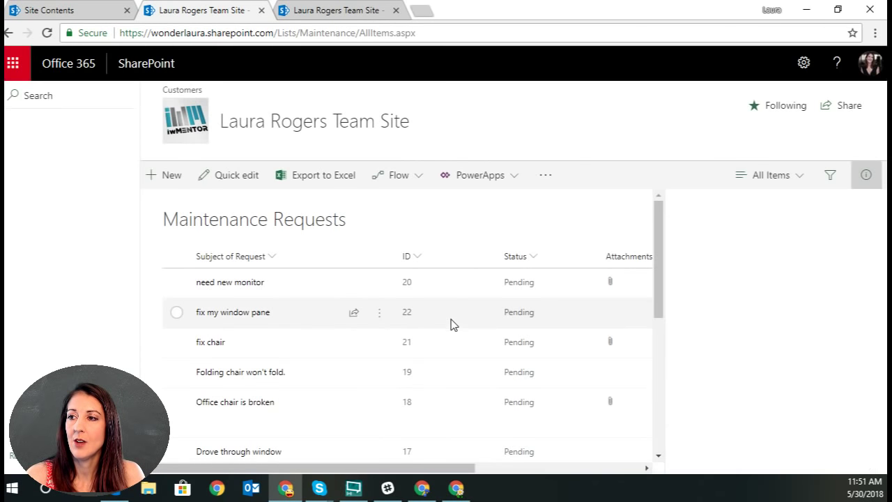
- Open the "need new monitor" request for editing and set its Department to HR
left_click(379, 282)
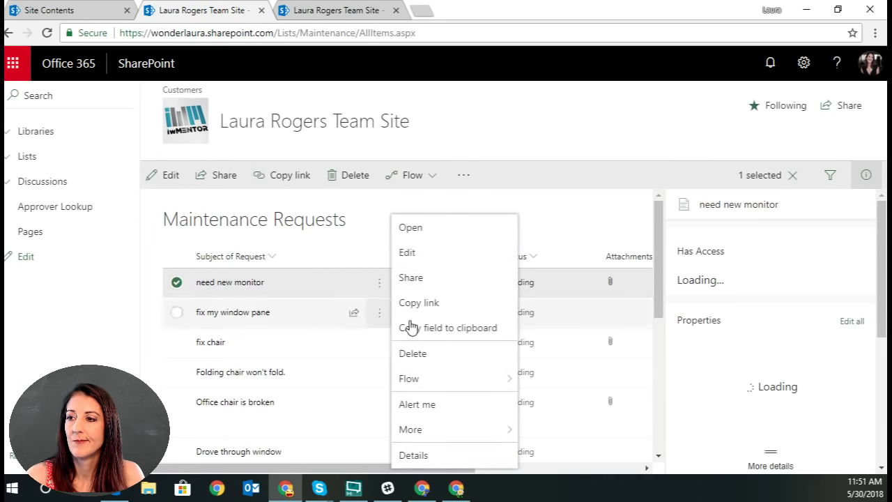
left_click(450, 255)
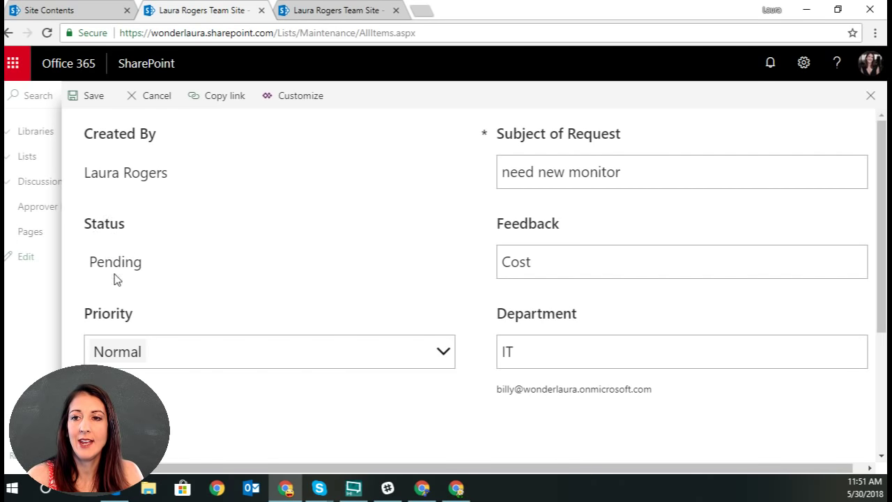
left_click_drag(548, 348, 491, 351)
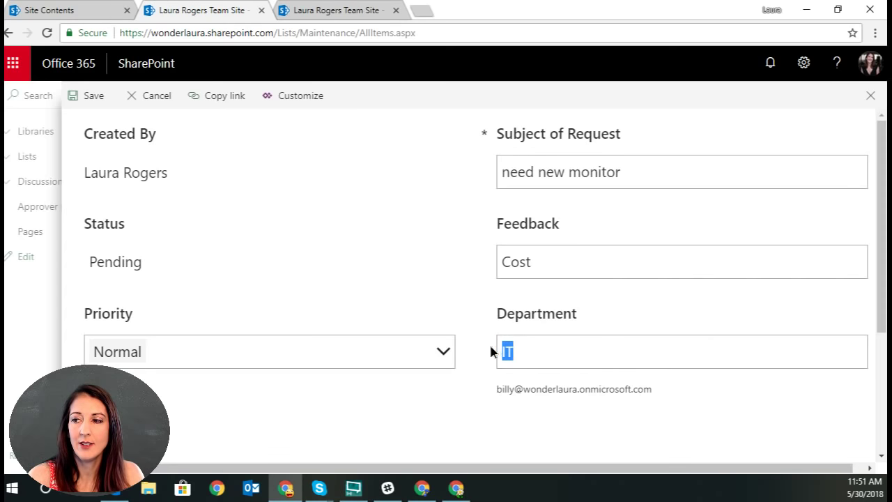
type("HR")
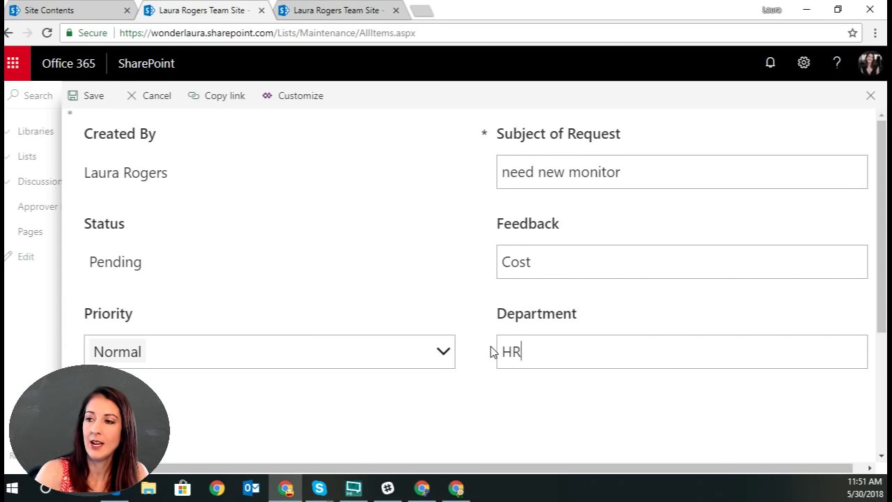
scroll(491, 351, "down", 3)
scroll(578, 245, "up", 3)
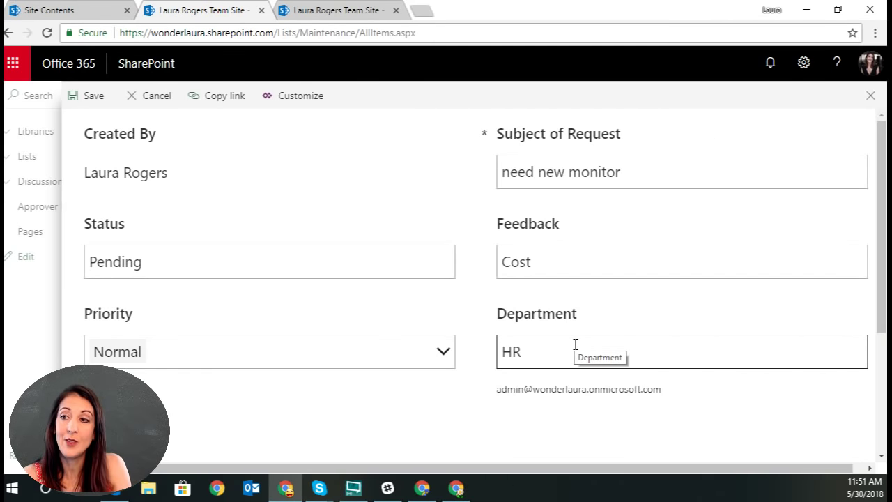
- Set the "need new monitor" request's Status to Approved, save it and deselect it in the list
left_click(175, 263)
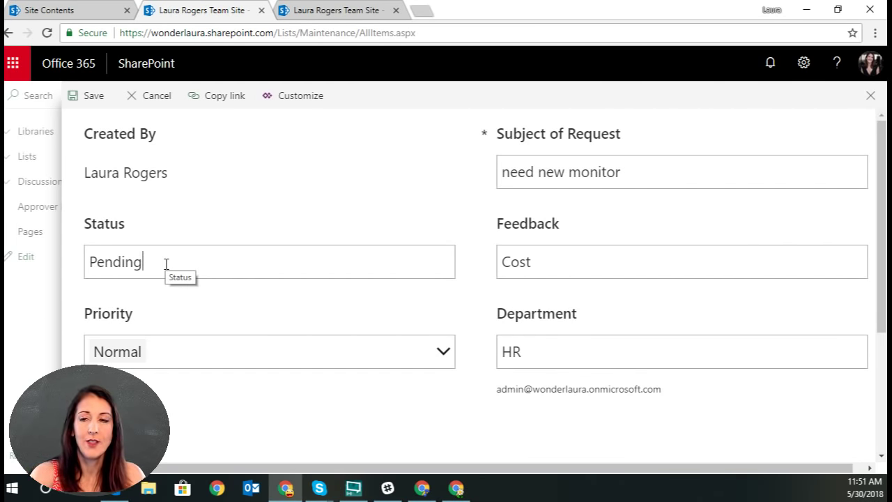
key("BackSpace")
key("BackSpace")
key("BackSpace")
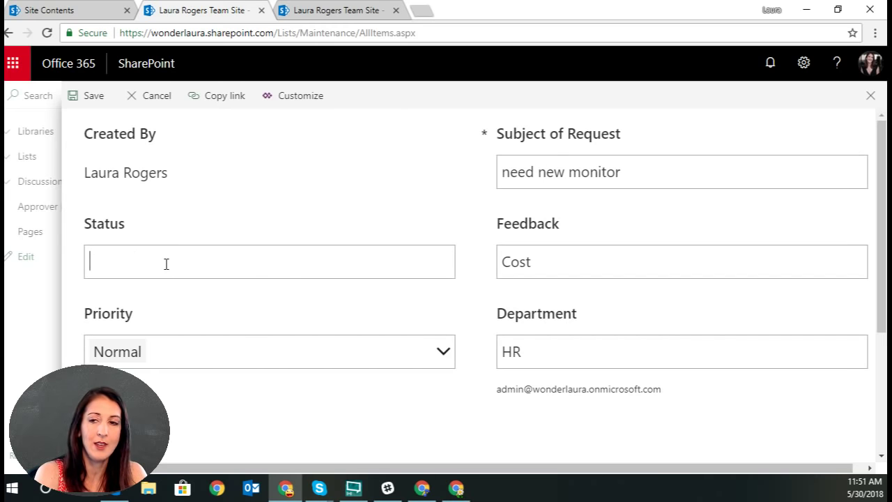
type("Approved")
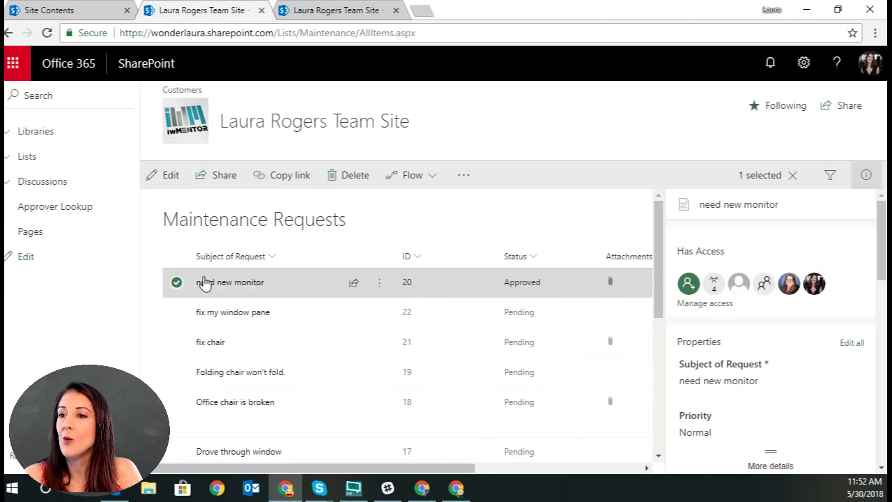
left_click(176, 283)
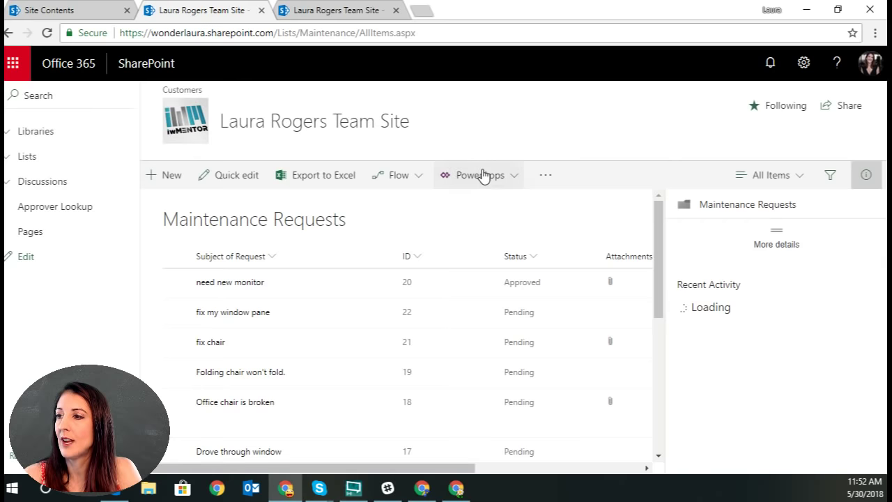
- Open the list's form in PowerApps and insert a label beside the Created By value, at about X 273, Y 78
left_click(484, 175)
left_click(490, 238)
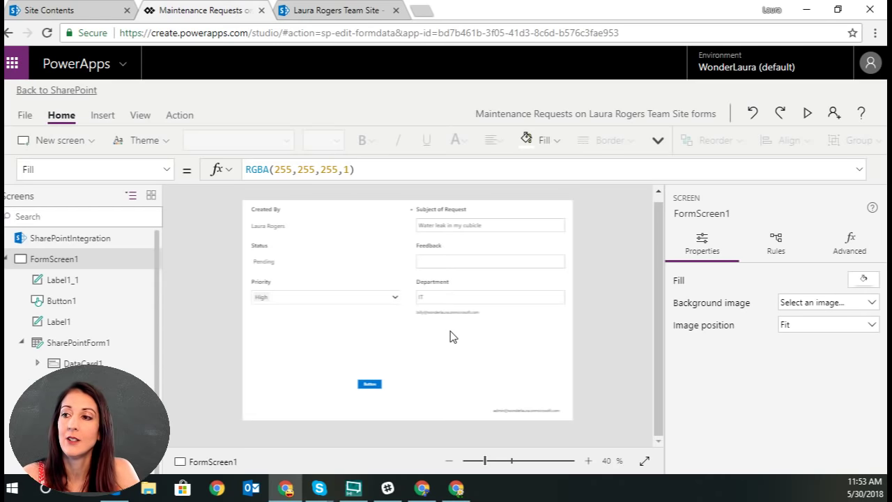
left_click(588, 460)
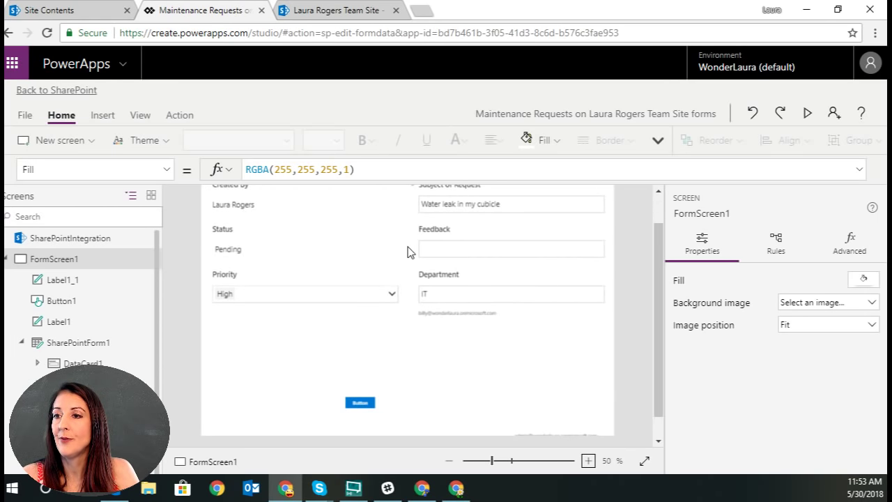
scroll(410, 253, "up", 1)
left_click(235, 226)
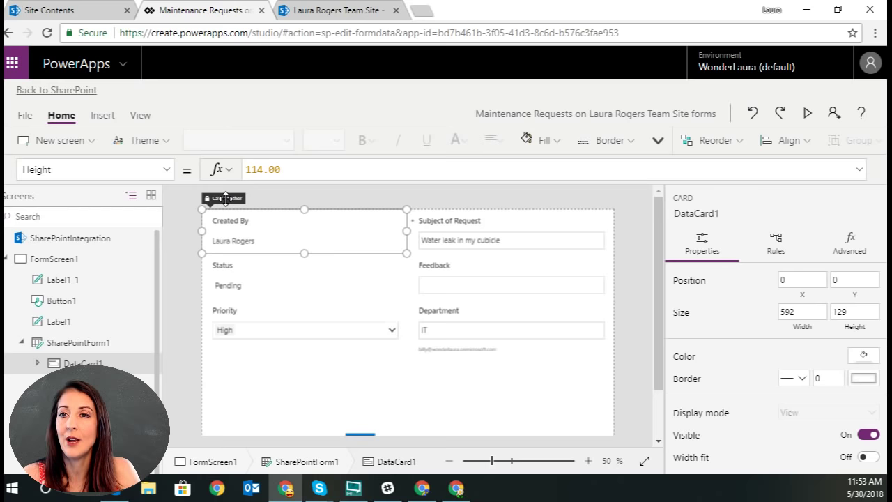
left_click(104, 117)
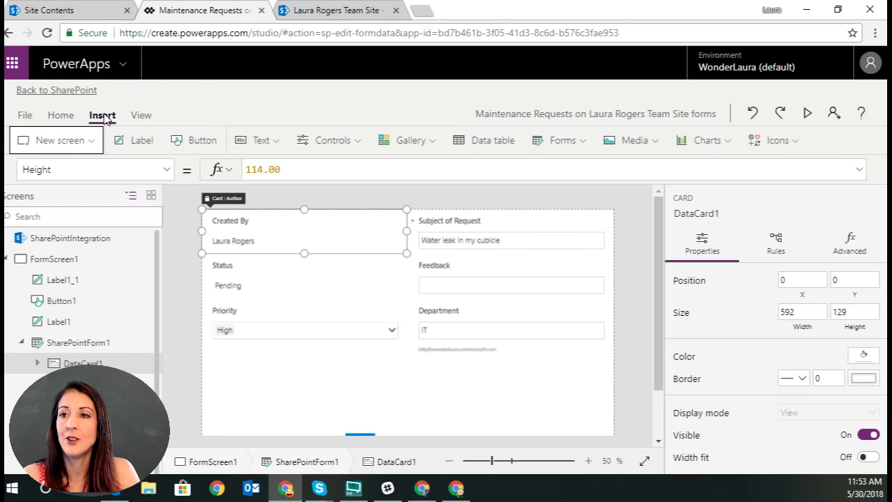
left_click(140, 142)
left_click_drag(279, 223, 299, 236)
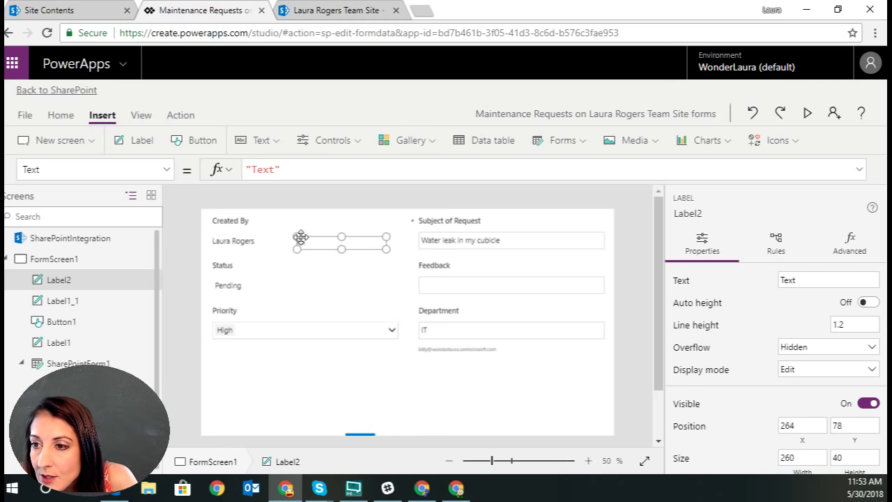
- Rename the combo box inside the Created By card as txtCreatedByName
left_click(249, 246)
left_click(243, 243)
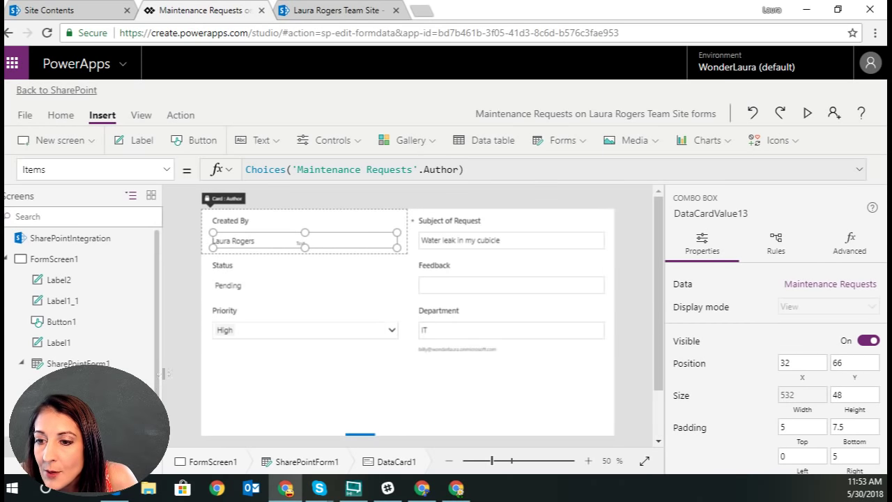
left_click_drag(162, 374, 221, 380)
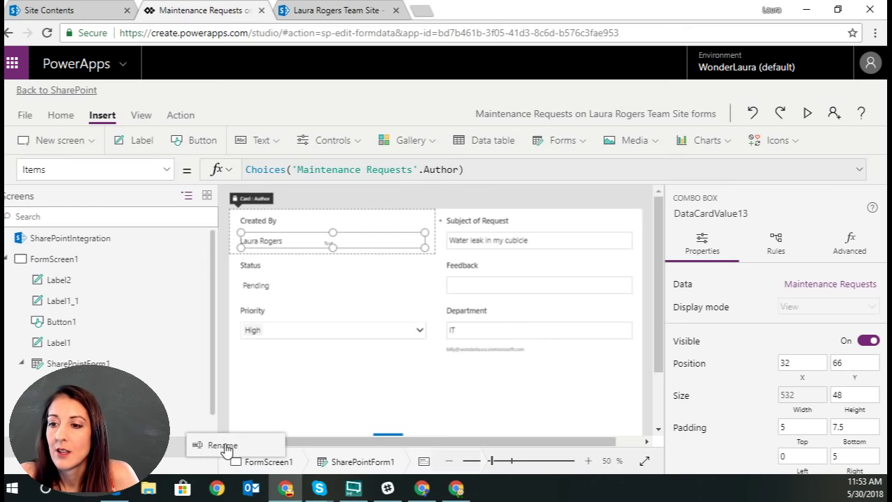
left_click(232, 451)
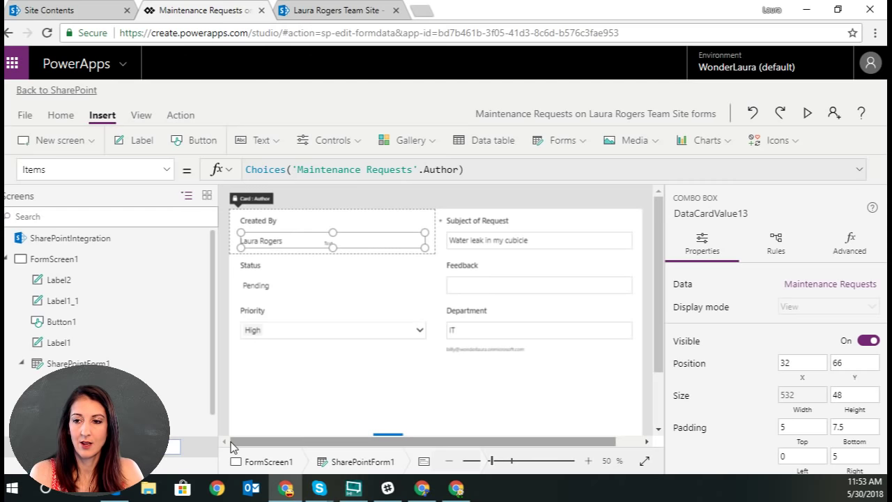
key("Return")
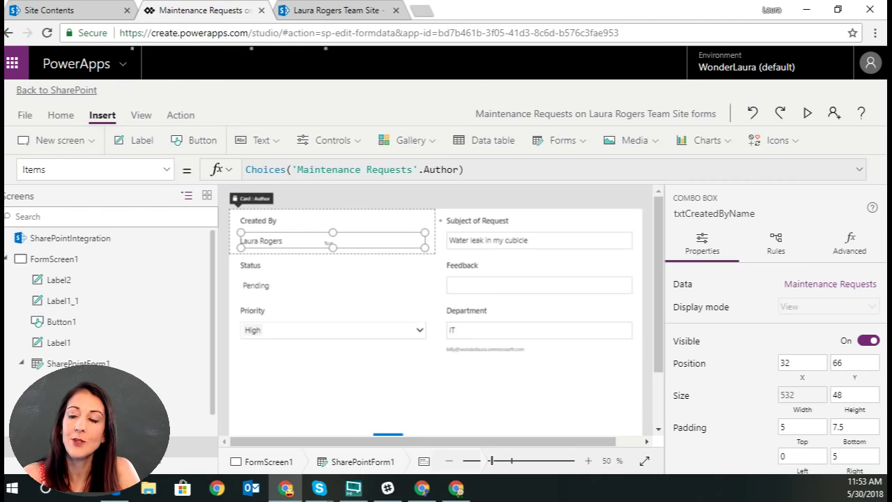
- Set the new label's Size property to txtCreatedByName.Size so its font size matches the Created By value
left_click(326, 244)
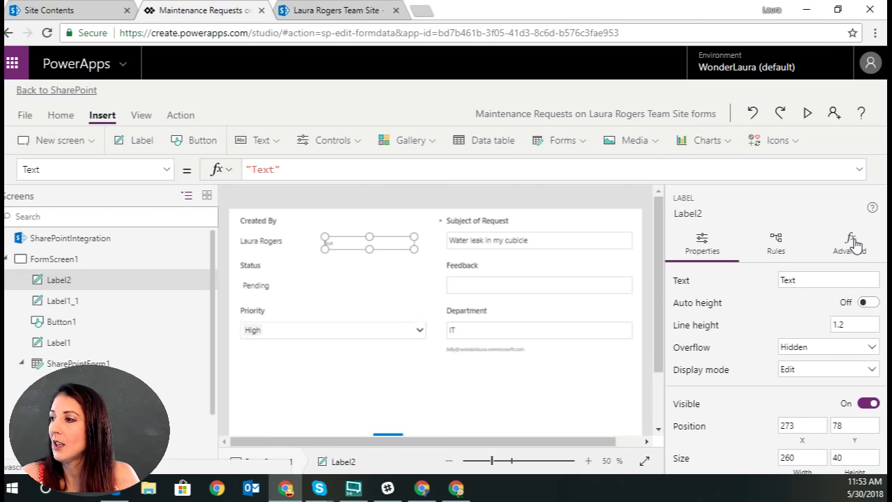
left_click(166, 170)
left_click_drag(176, 218, 178, 383)
left_click(86, 300)
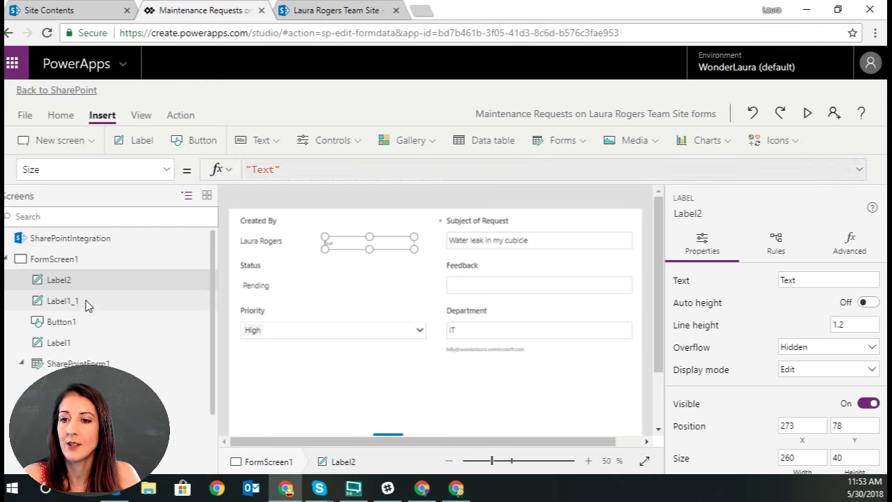
left_click_drag(269, 169, 214, 169)
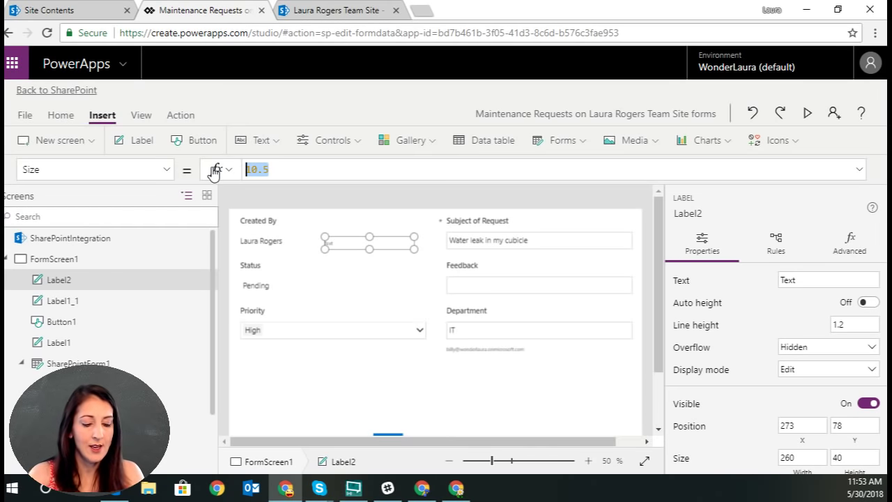
type("txtc")
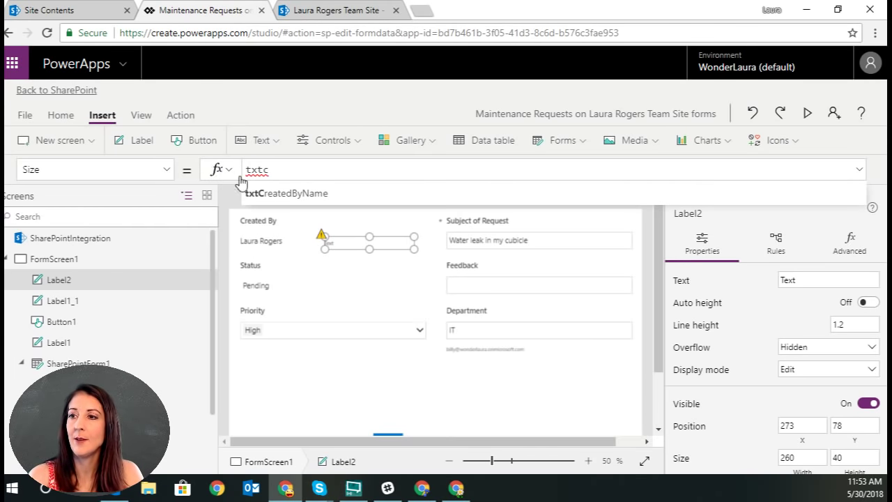
left_click(335, 193)
type(".s")
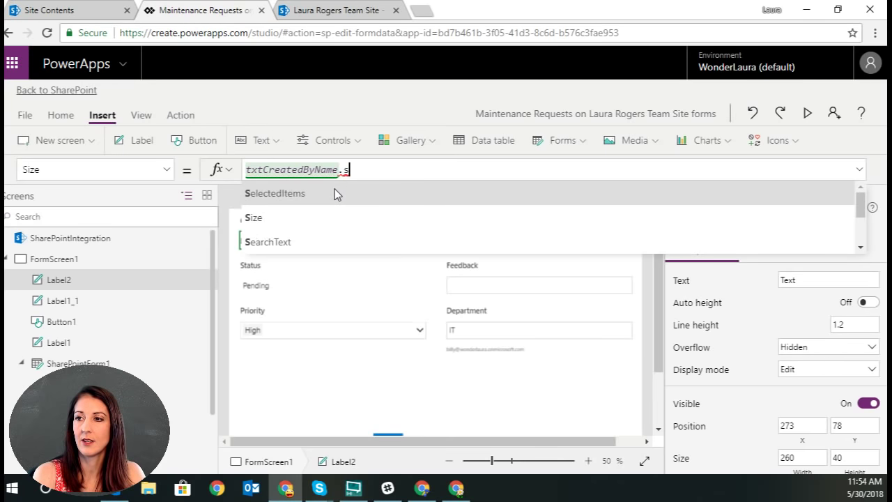
left_click(334, 217)
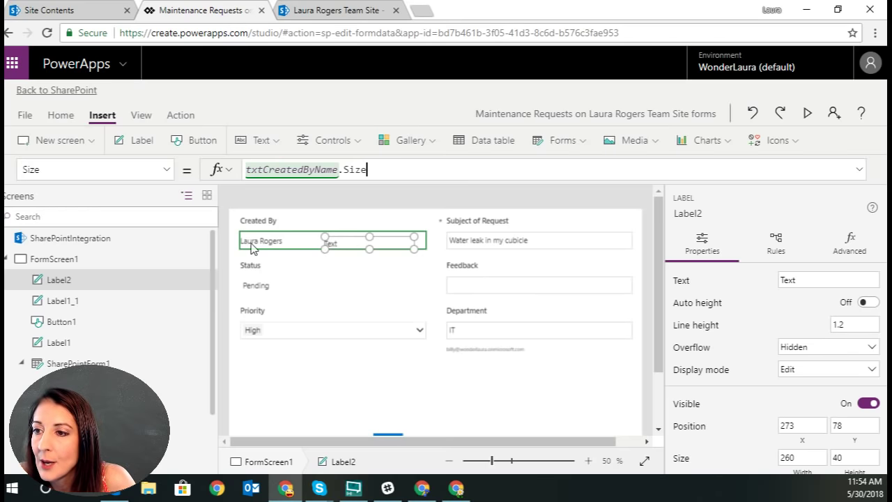
left_click(341, 239)
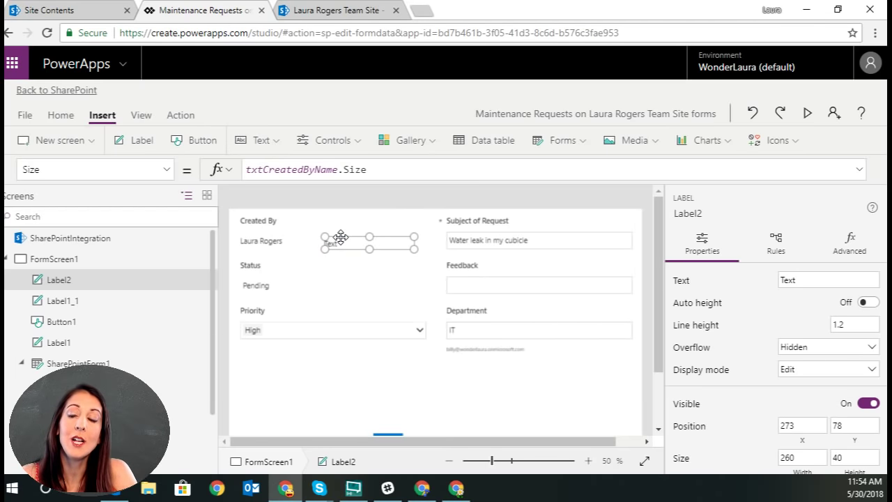
- Set the new label's Text property to User().FullName
left_click(168, 170)
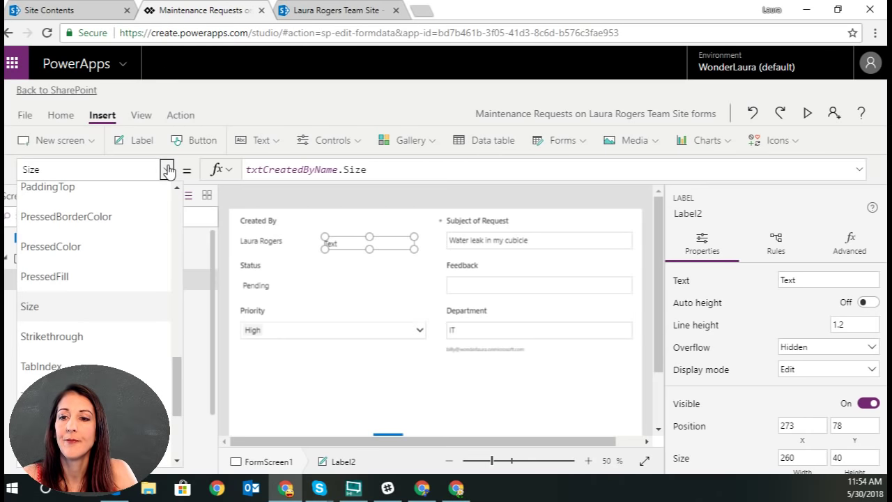
left_click(48, 396)
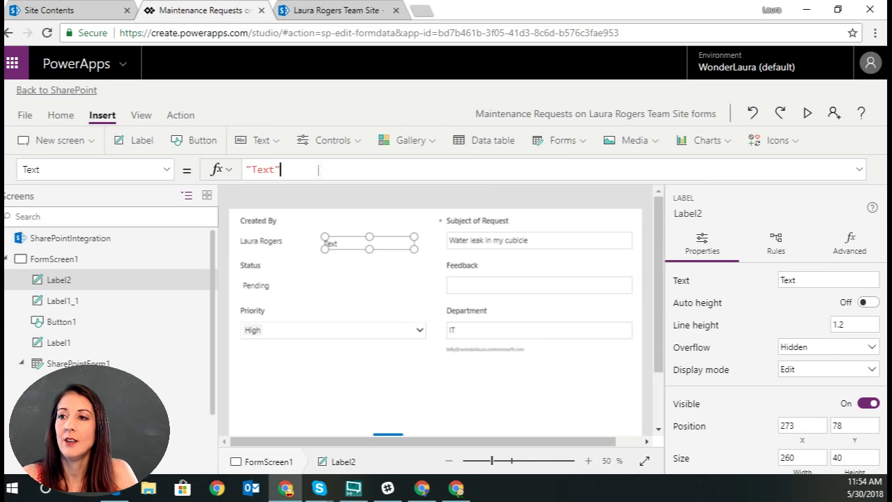
left_click_drag(319, 170, 230, 171)
type("user")
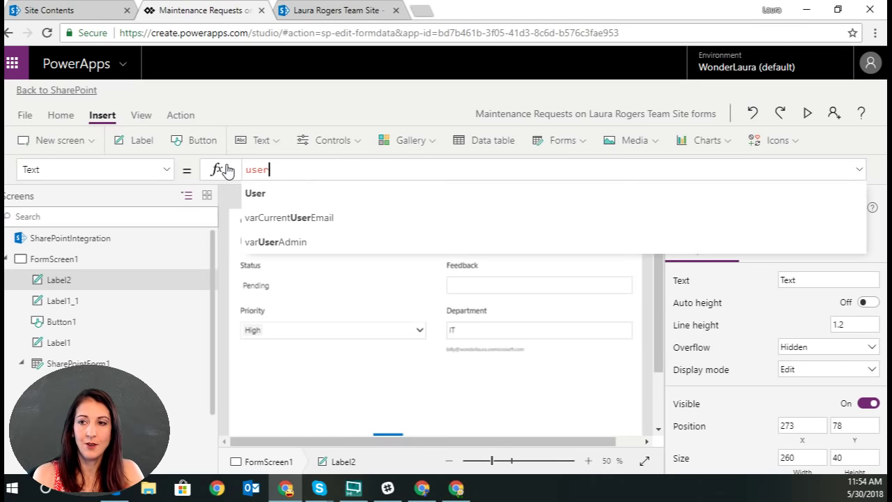
key("Tab")
type(".")
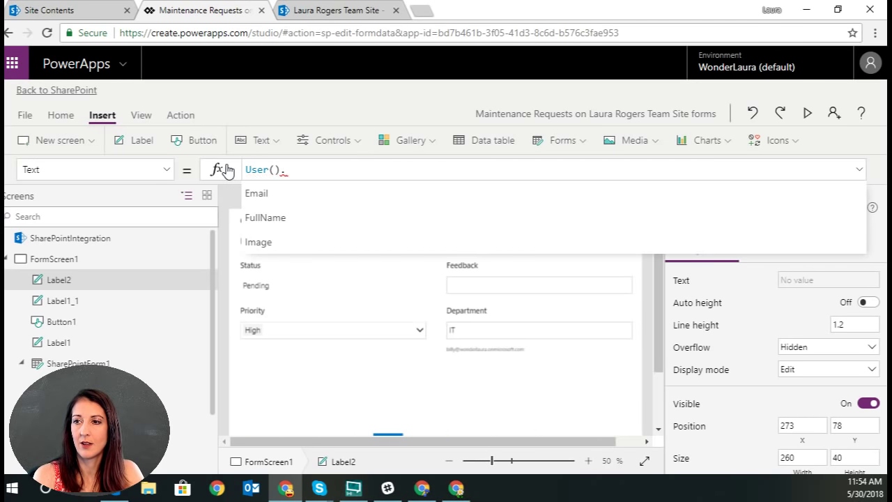
left_click(386, 209)
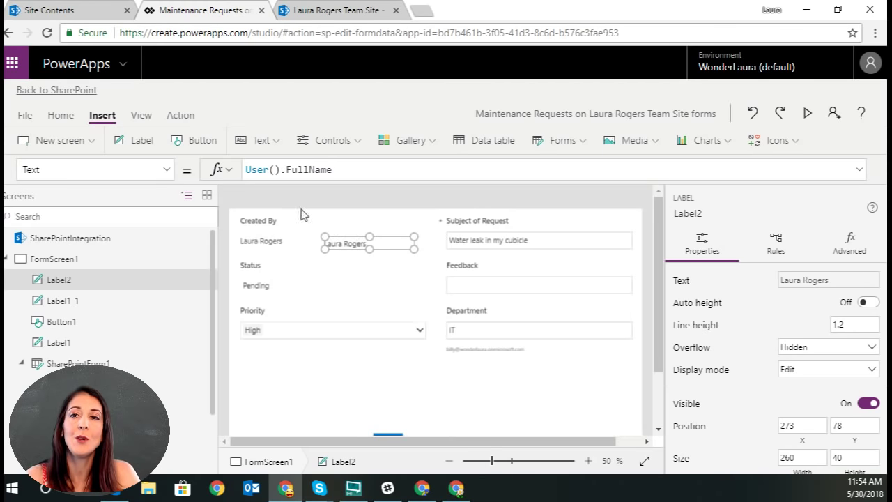
- Set the new label's Visible property to the formula FormMode=New
left_click(166, 170)
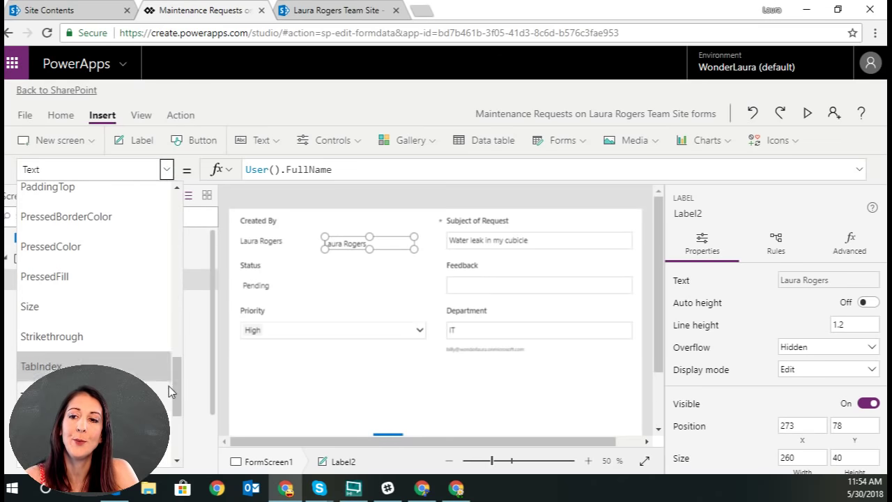
left_click_drag(175, 374, 175, 419)
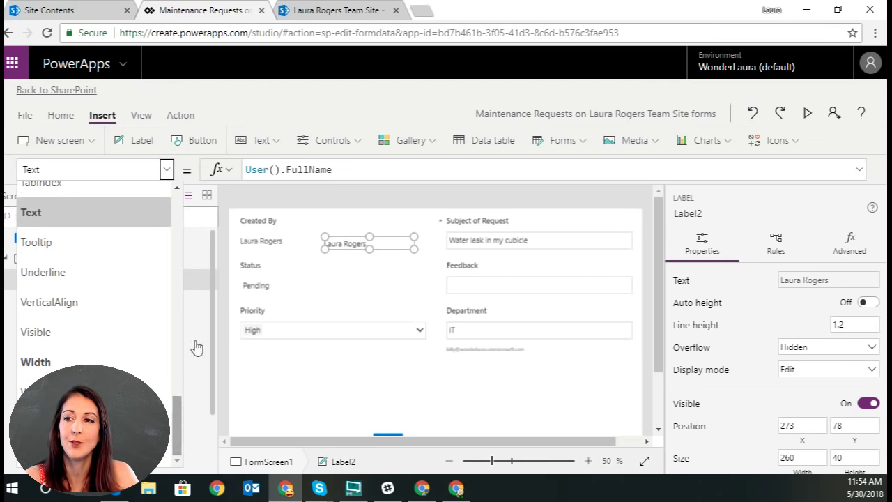
left_click(75, 332)
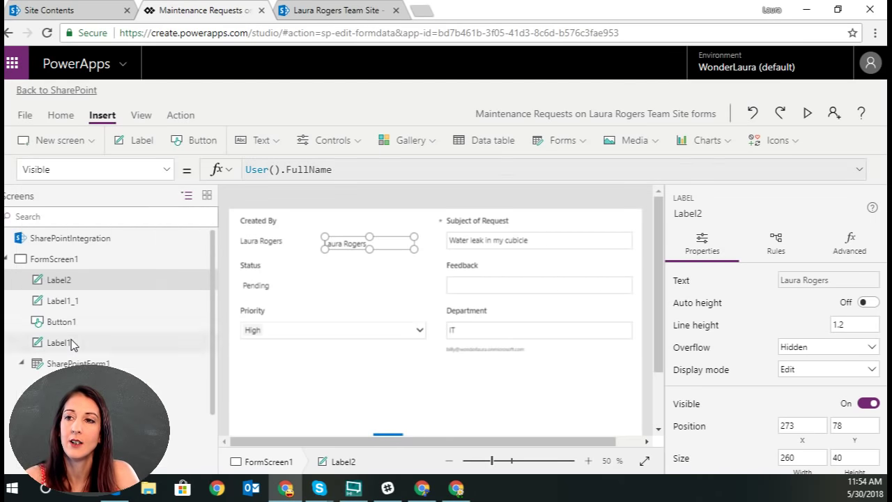
left_click_drag(305, 172, 232, 173)
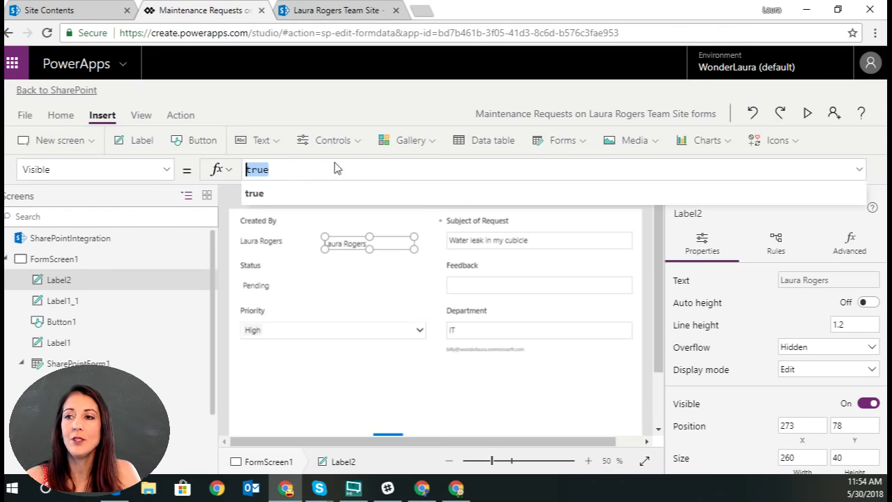
type("if")
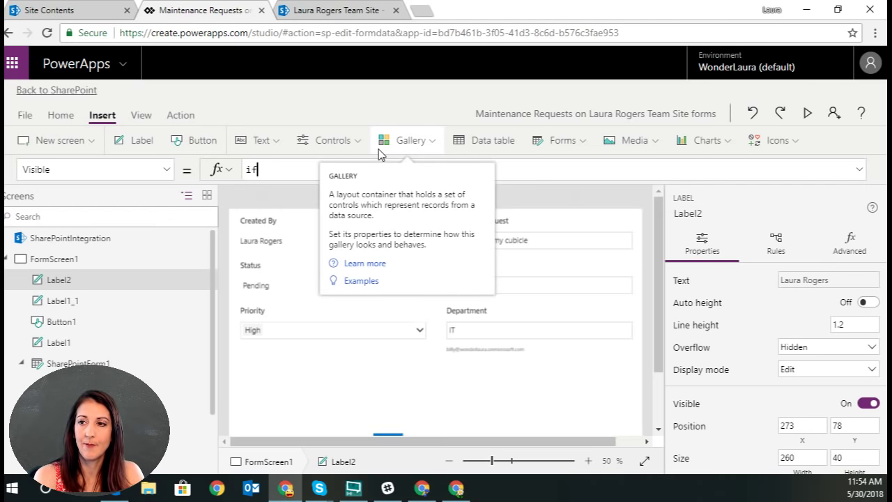
type("(")
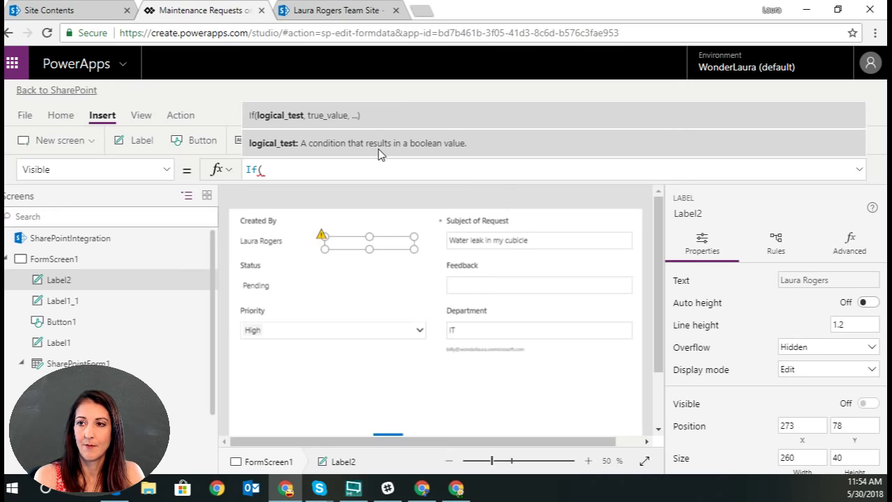
key("BackSpace")
key("BackSpace")
key("BackSpace")
type("formm")
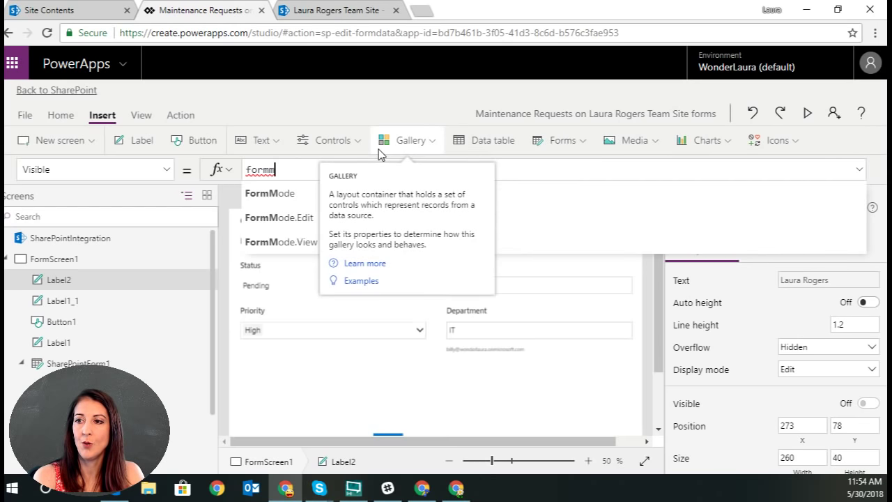
key("Tab")
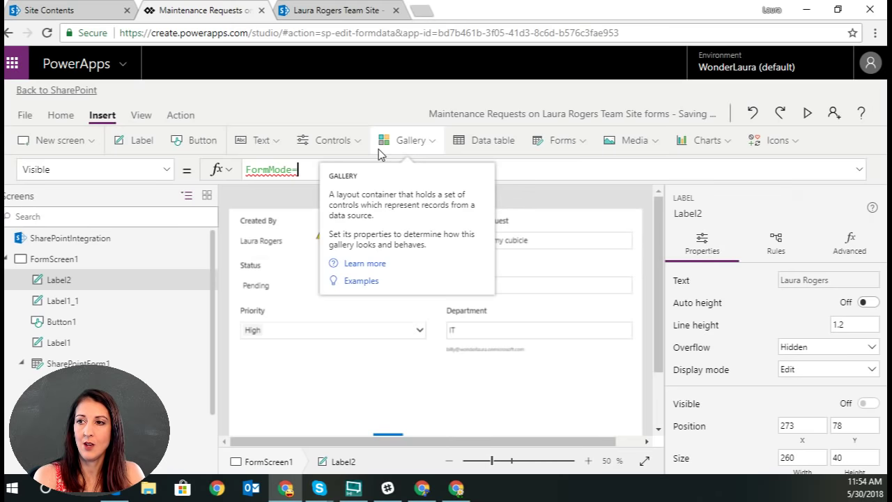
type("=New")
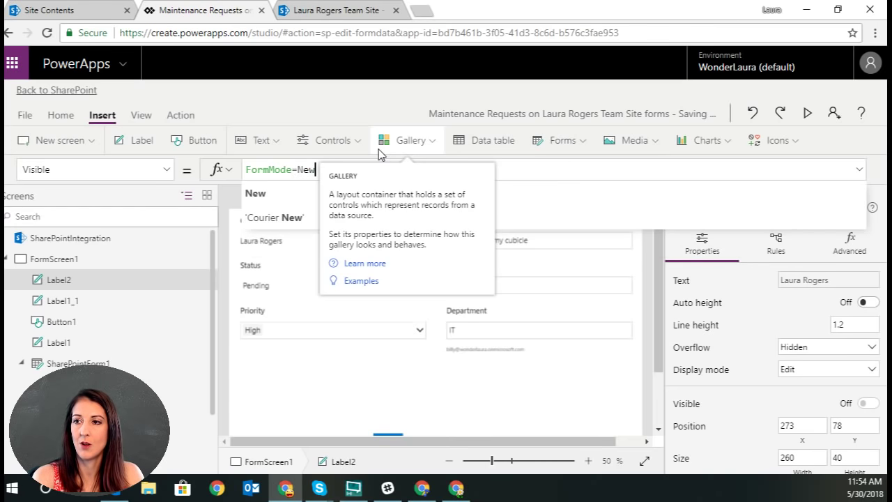
left_click(876, 151)
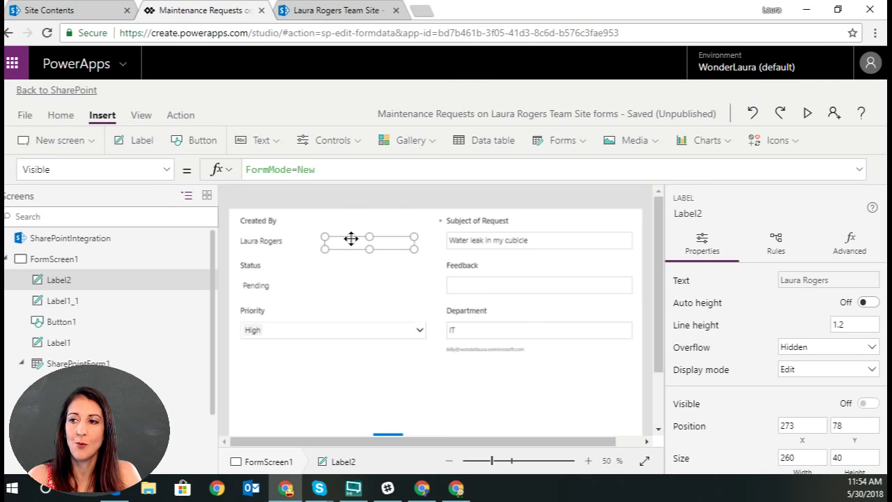
- Move the label over the Created By value at about X 24, Y 72, then publish the form and return to SharePoint
left_click_drag(351, 239, 264, 236)
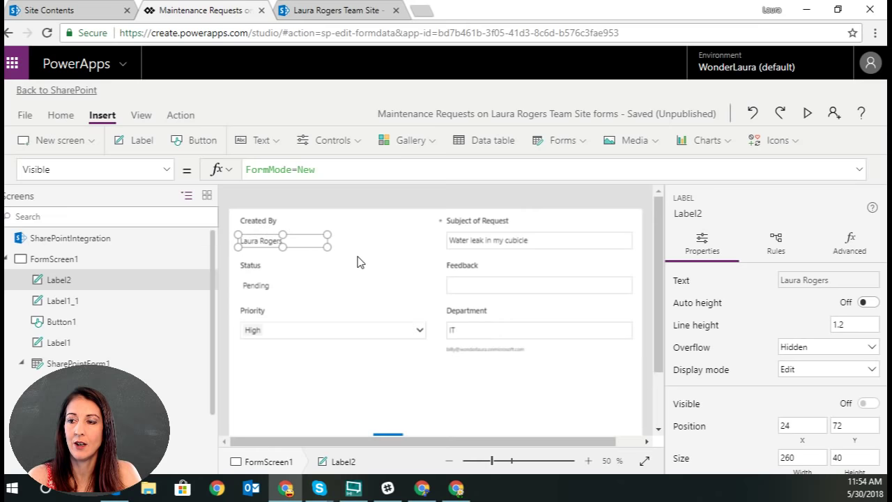
left_click(41, 91)
left_click(377, 301)
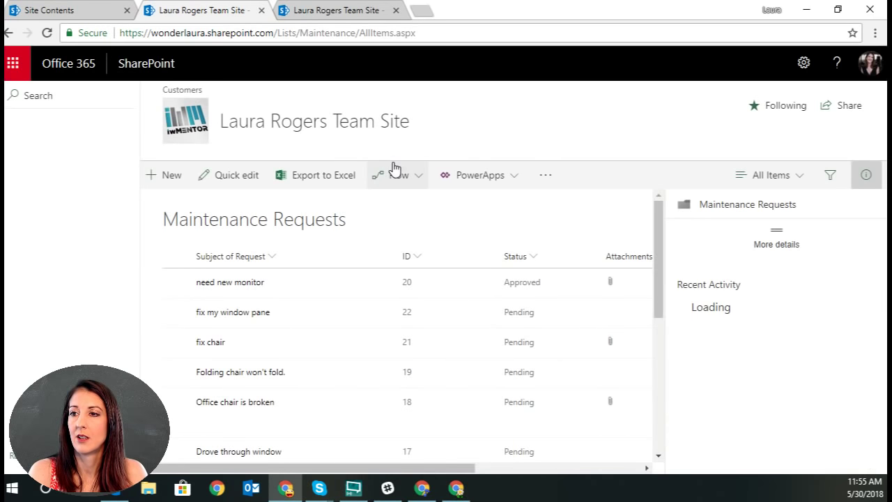
- Open the form for a new maintenance request and close it without saving
left_click(167, 176)
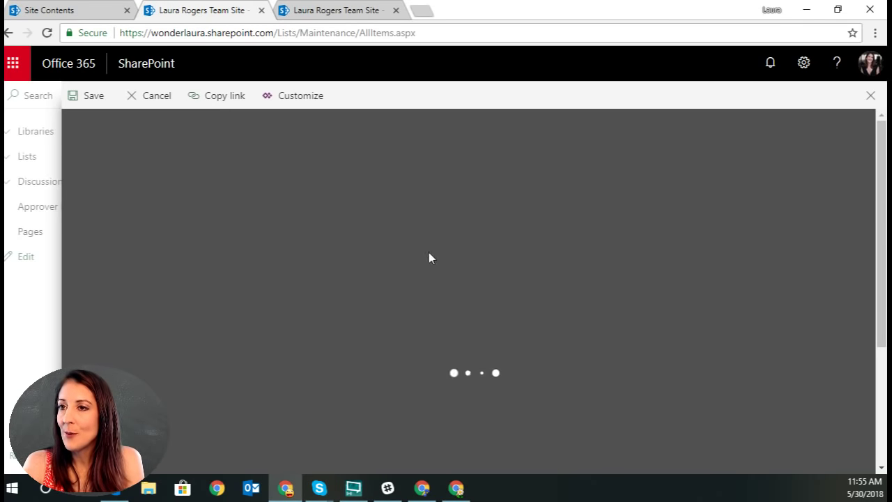
left_click(869, 96)
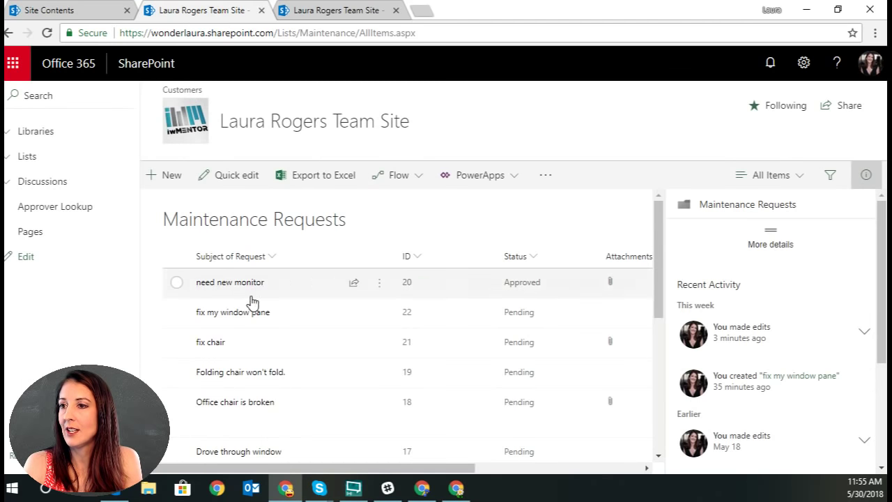
- Check the Created By area of the new request form several times, refreshing the list in between, and close each form unsaved
left_click(162, 177)
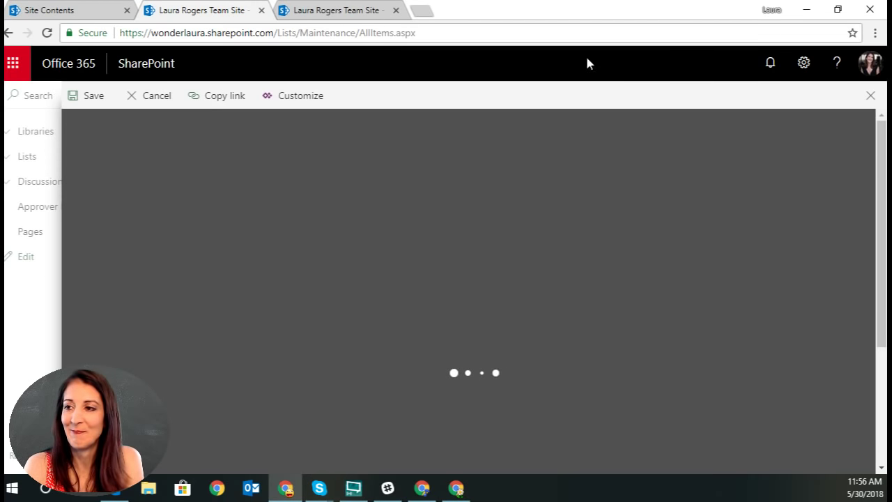
left_click(869, 97)
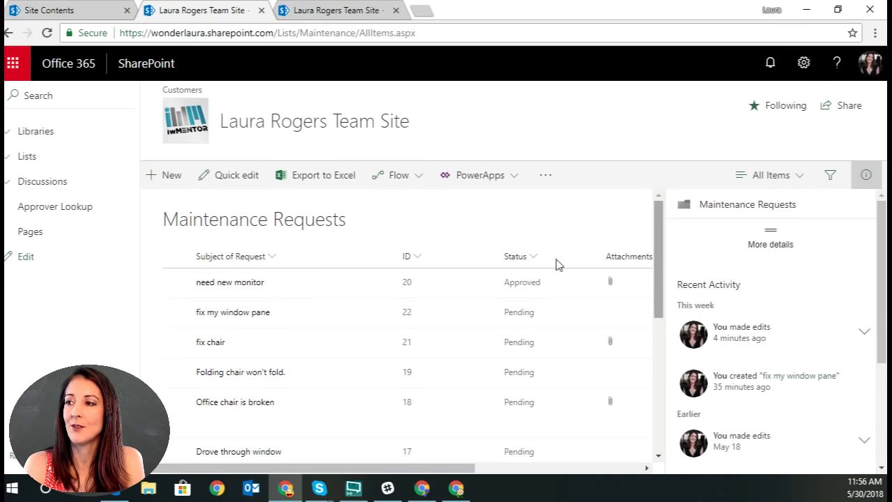
left_click(161, 175)
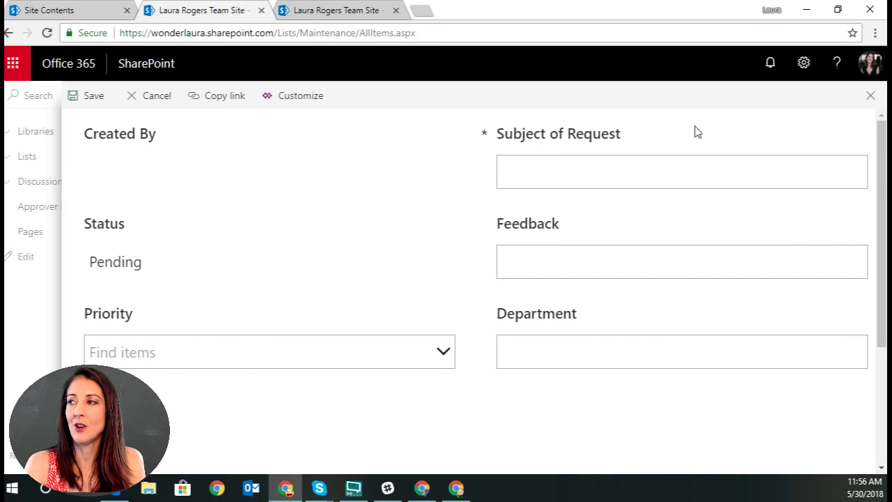
left_click(869, 98)
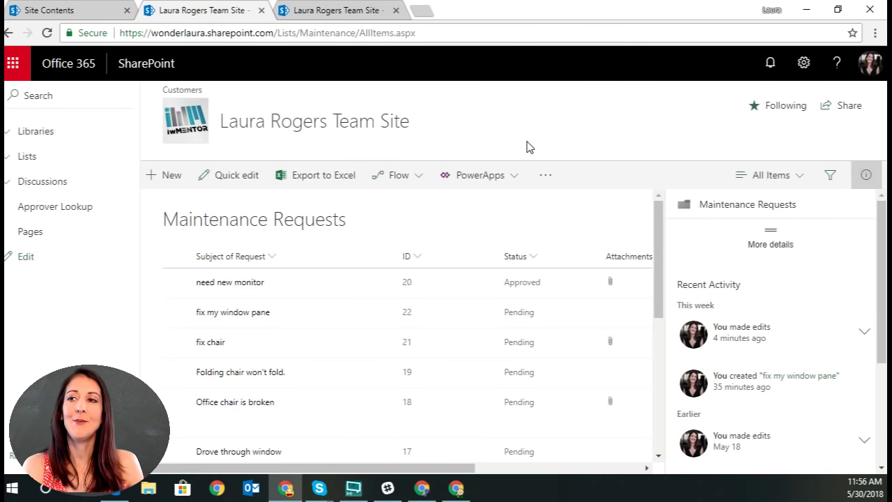
key("F5")
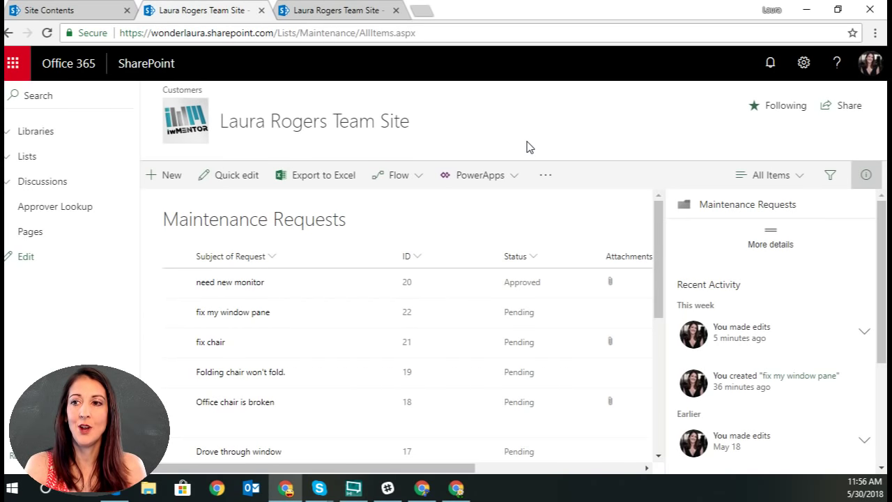
left_click(162, 177)
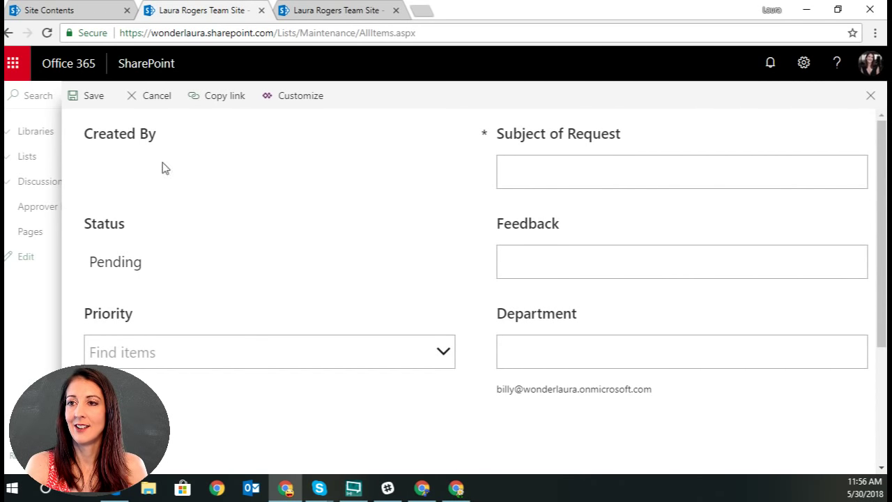
left_click(870, 97)
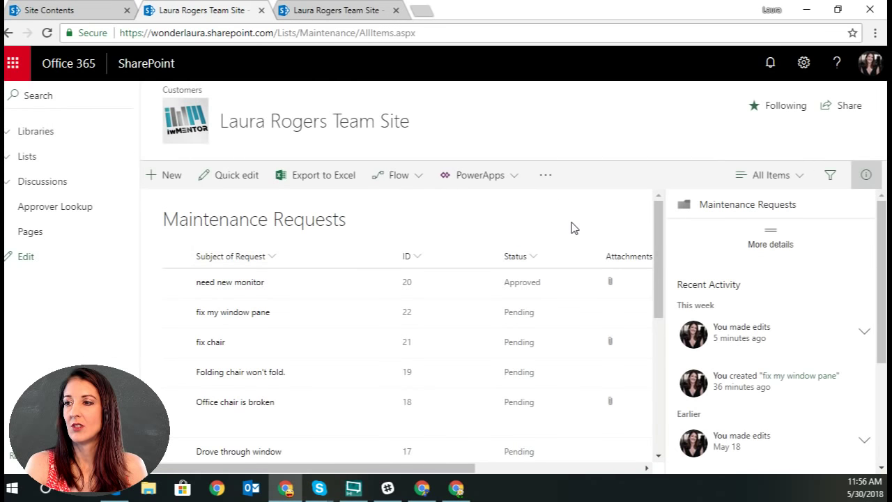
- Open the list form for customization in PowerApps and select the whole Text formula of the blank Label1_1 for replacement
left_click(501, 178)
left_click(488, 236)
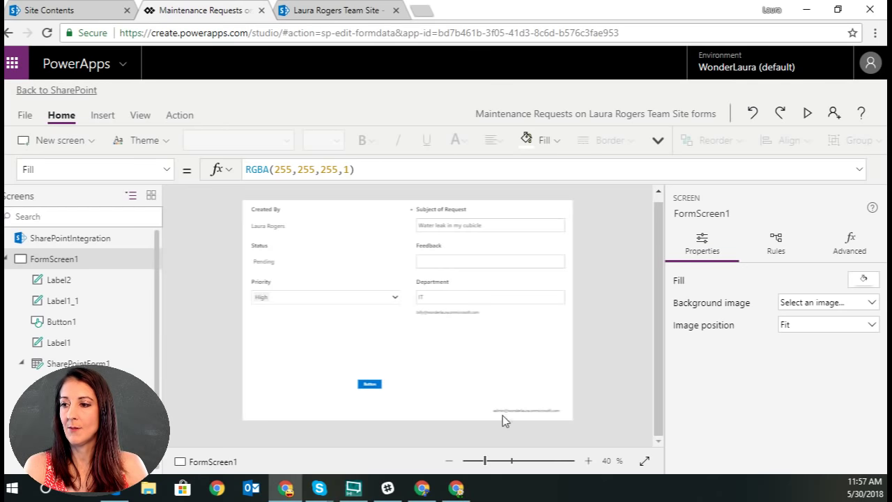
left_click(286, 353)
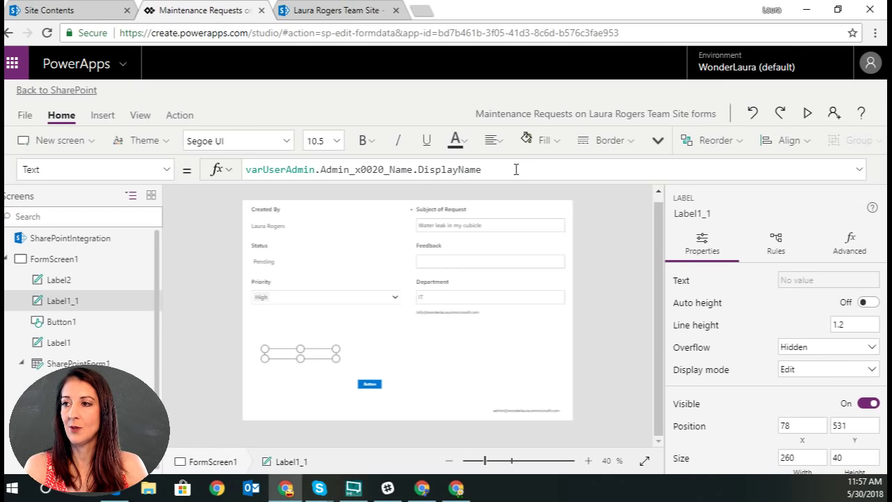
left_click_drag(516, 169, 430, 170)
key("ctrl+a")
type("fo")
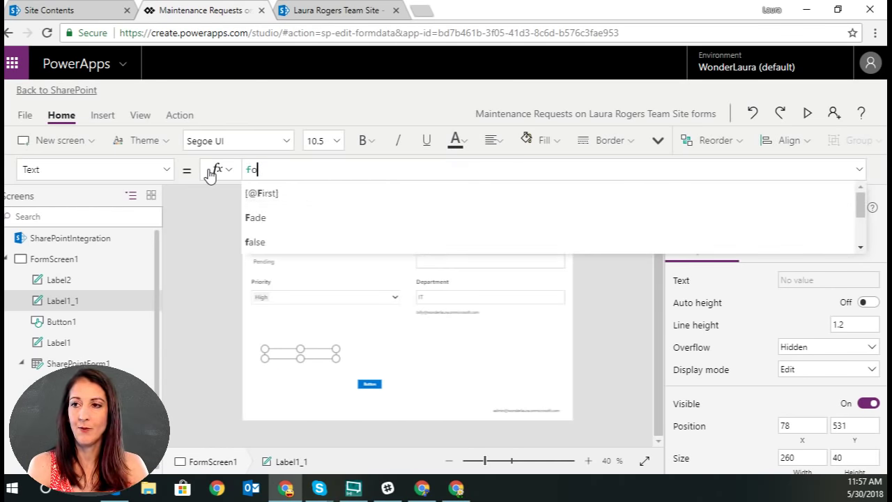
key("BackSpace")
key("BackSpace")
type("form")
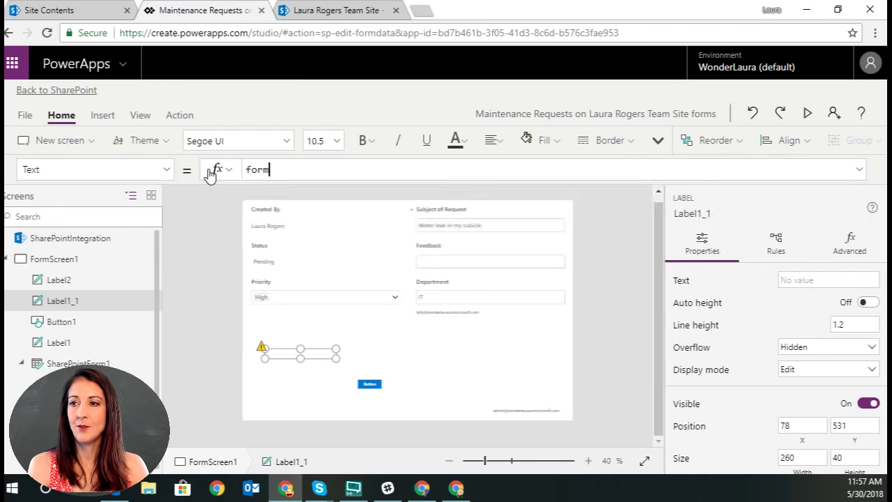
key("BackSpace")
key("BackSpace")
key("BackSpace")
key("BackSpace")
- Set Label1_1's Text property to SharePointForm1.DisplayMode
type("share")
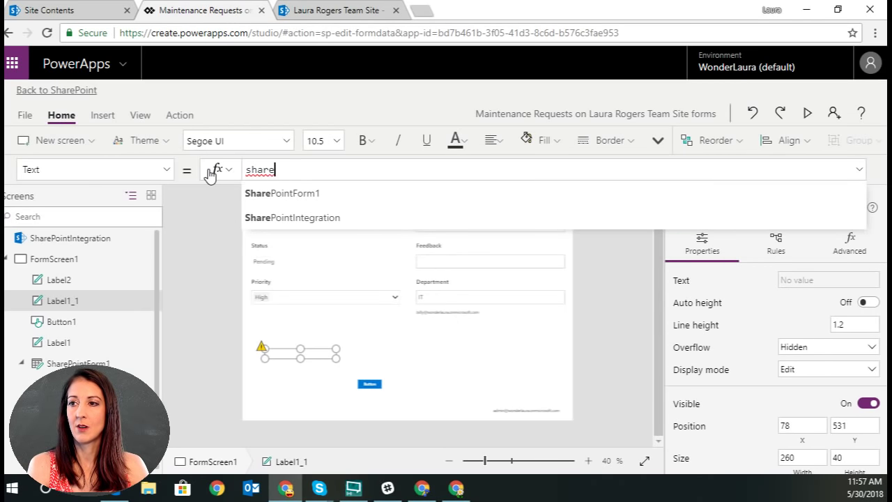
key("Tab")
type(".for")
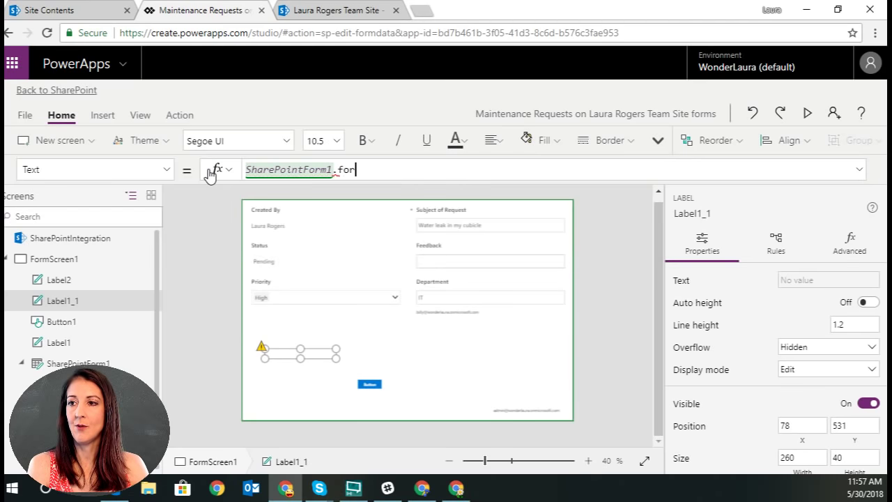
key("BackSpace")
key("BackSpace")
key("BackSpace")
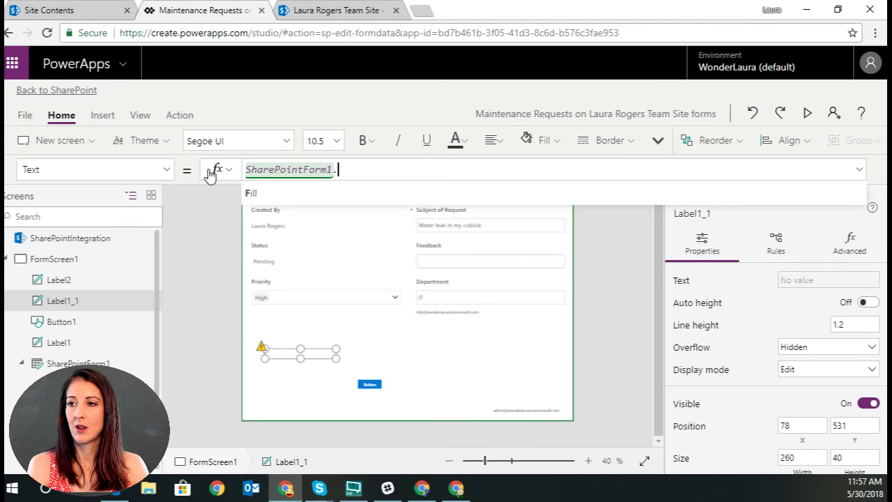
scroll(273, 230, "down", 1)
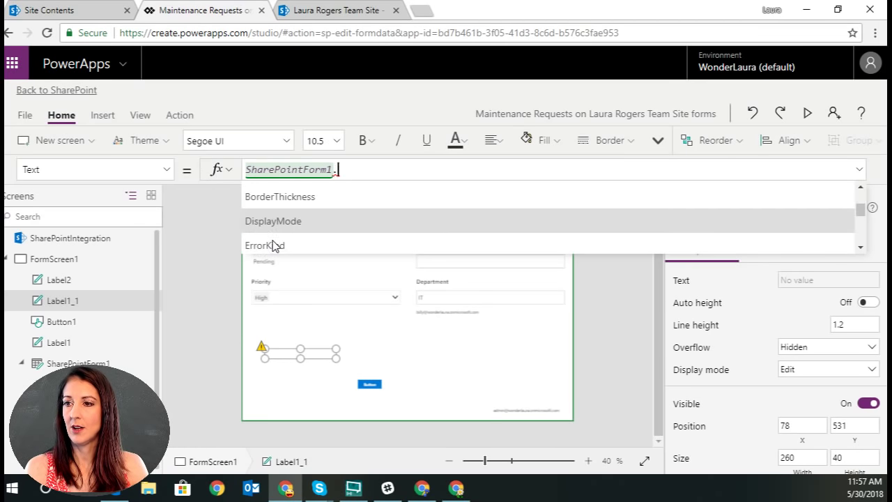
left_click(282, 230)
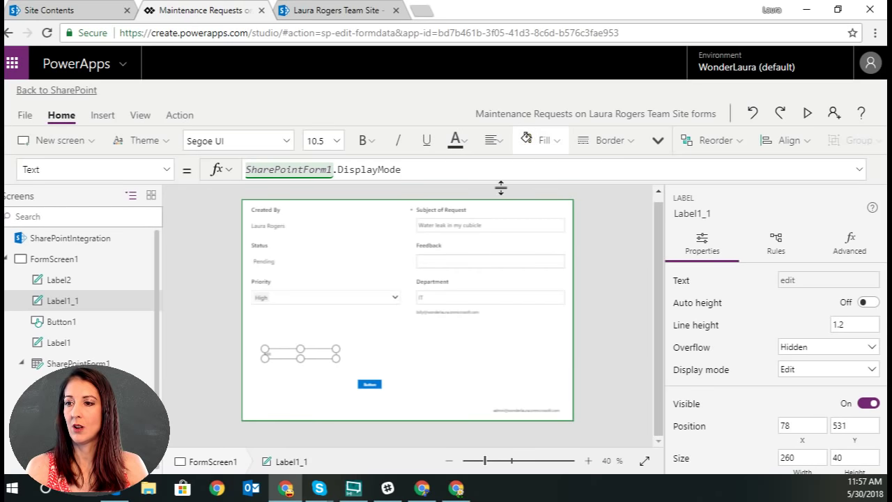
left_click(325, 393)
left_click(286, 353)
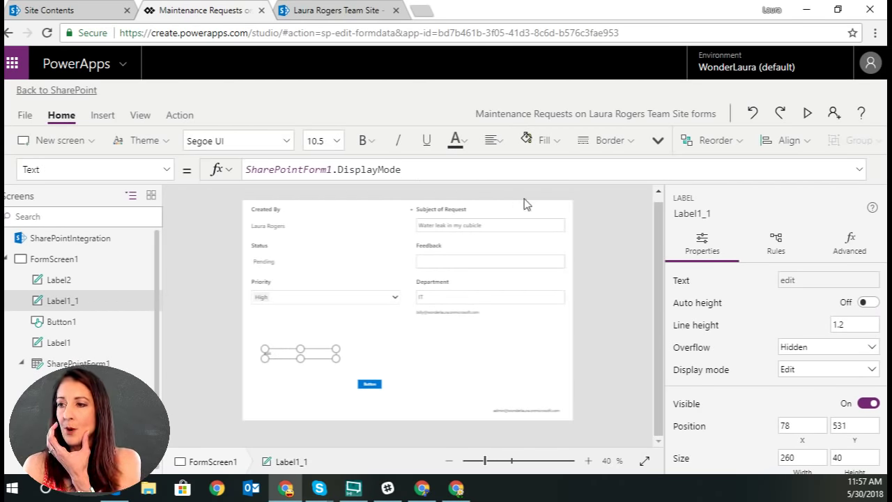
- Examine the full list of Label1_1's advanced properties, from its actions and colors through to Visible and DisplayMode
left_click(854, 244)
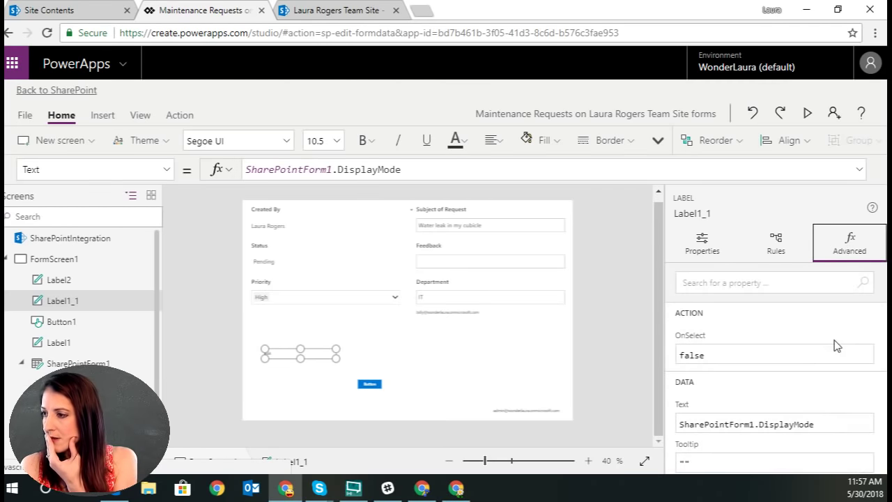
scroll(774, 366, "down", 5)
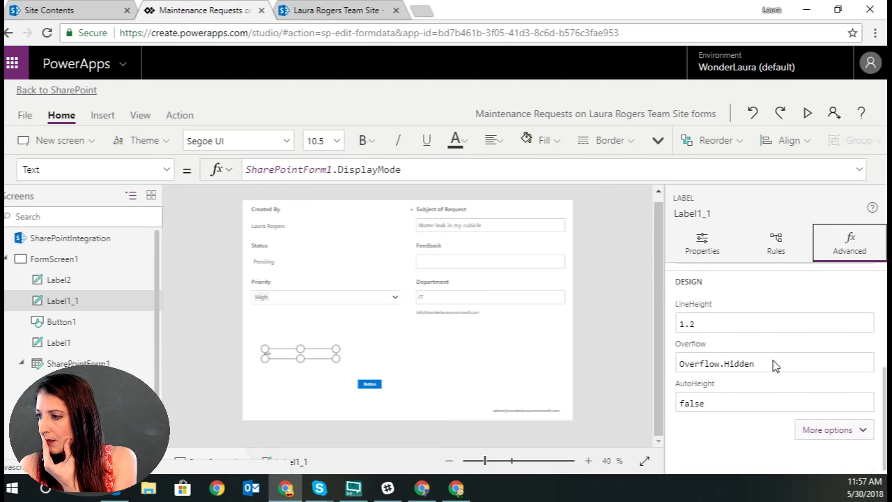
left_click(823, 430)
scroll(784, 403, "down", 2)
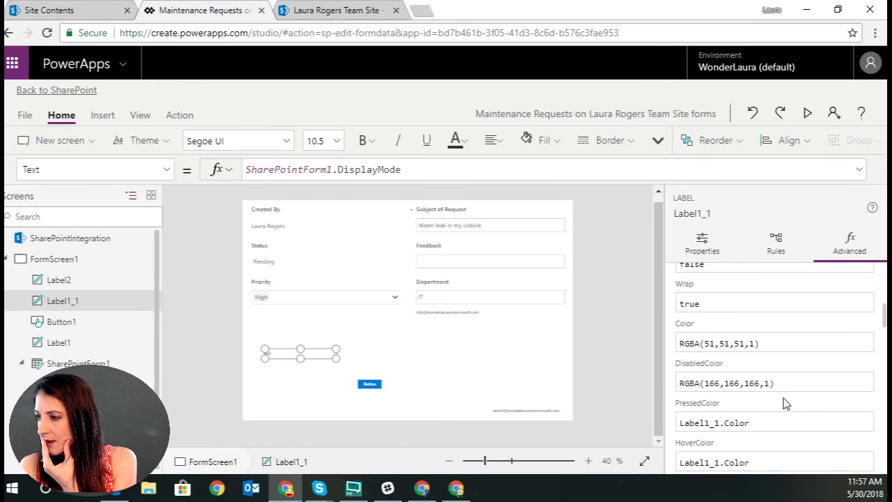
scroll(786, 404, "down", 1)
scroll(785, 404, "down", 1)
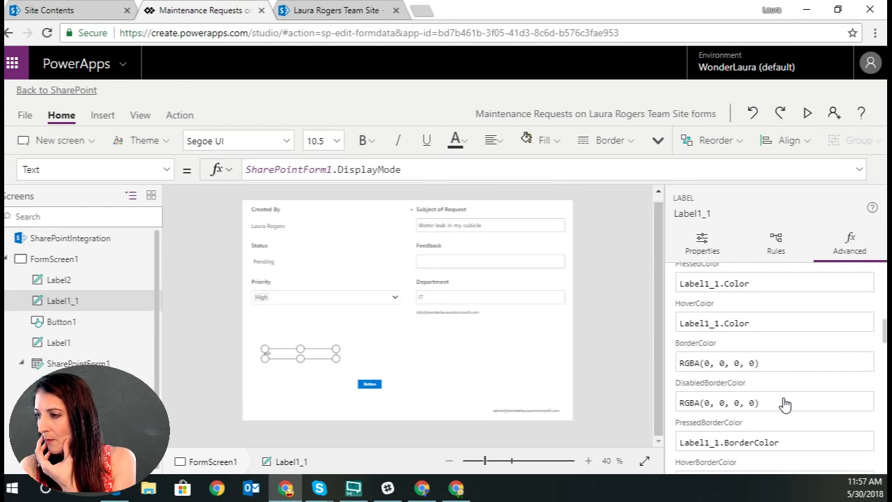
scroll(785, 404, "down", 1)
scroll(785, 403, "down", 1)
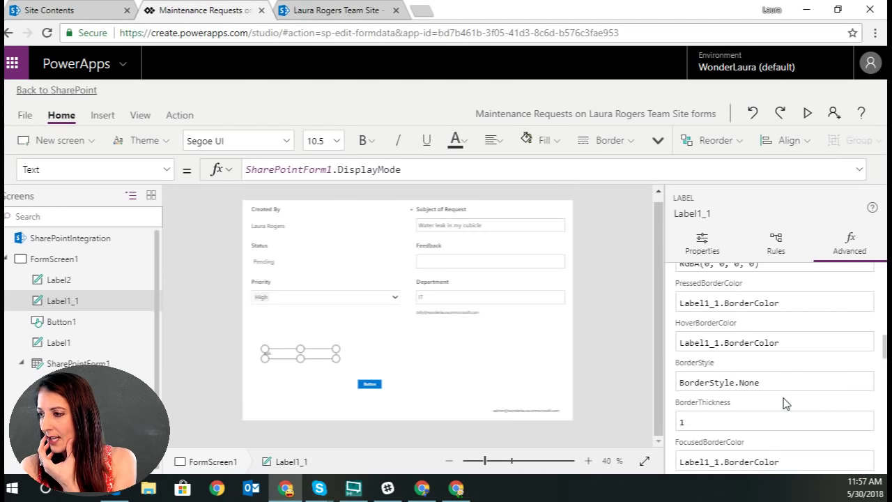
scroll(785, 405, "down", 1)
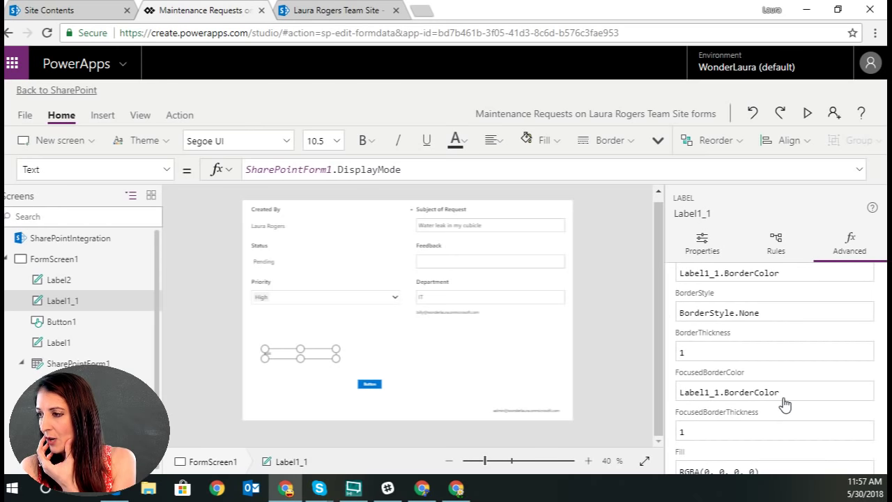
scroll(786, 404, "down", 2)
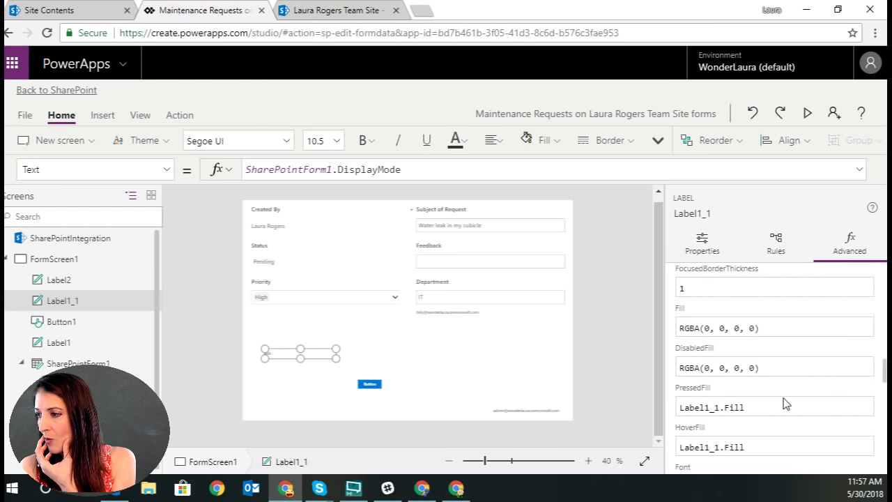
scroll(786, 404, "down", 2)
scroll(786, 404, "down", 1)
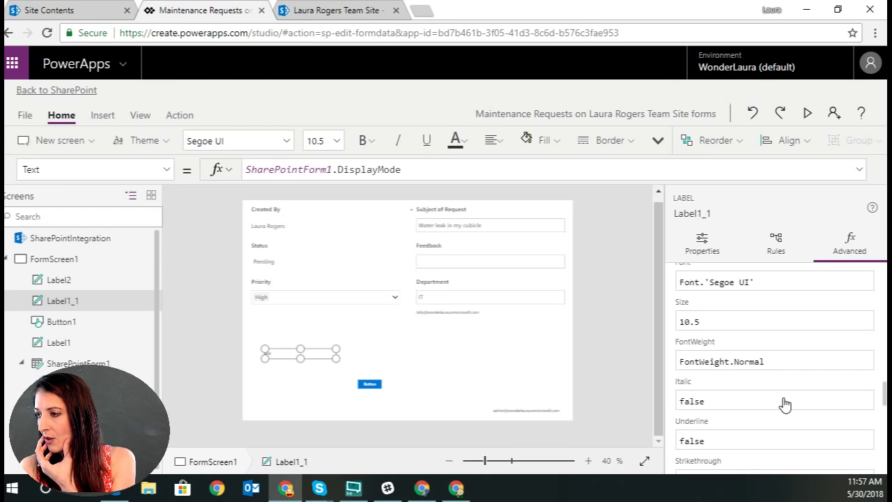
scroll(786, 405, "down", 4)
scroll(785, 404, "down", 2)
scroll(786, 405, "down", 2)
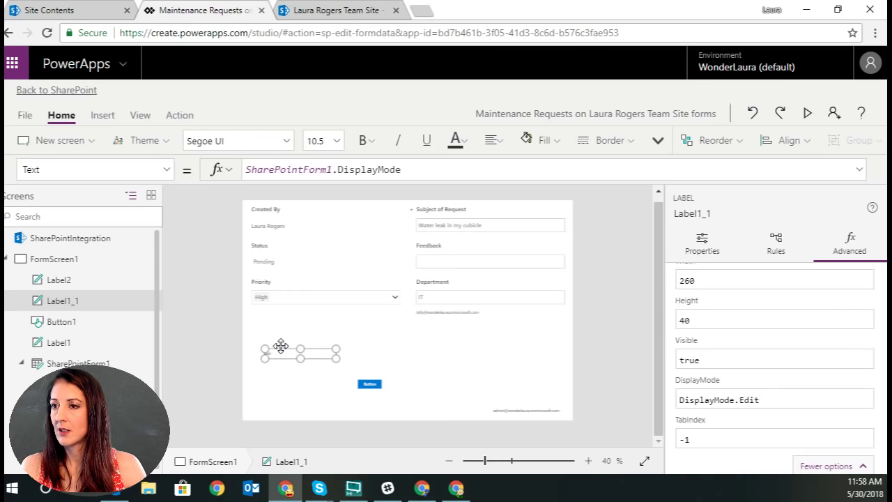
- Delete Label2, the User().FullName label lying over the Created By value
left_click(278, 229)
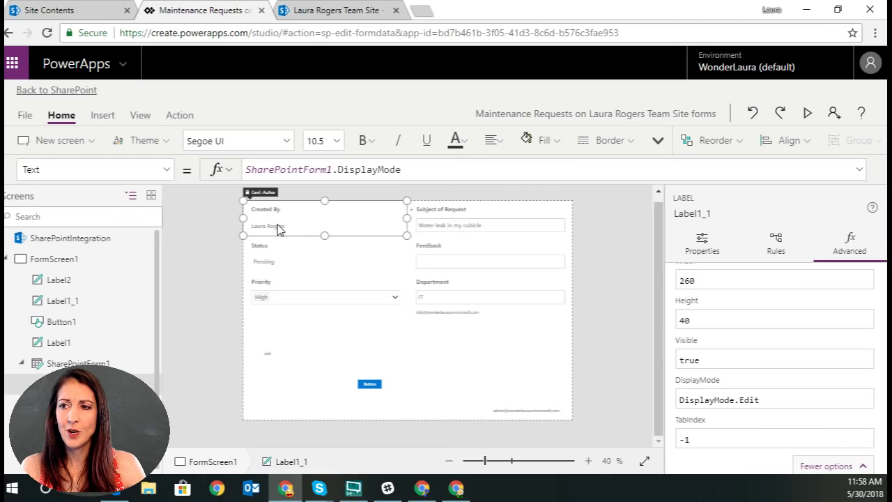
left_click(286, 228)
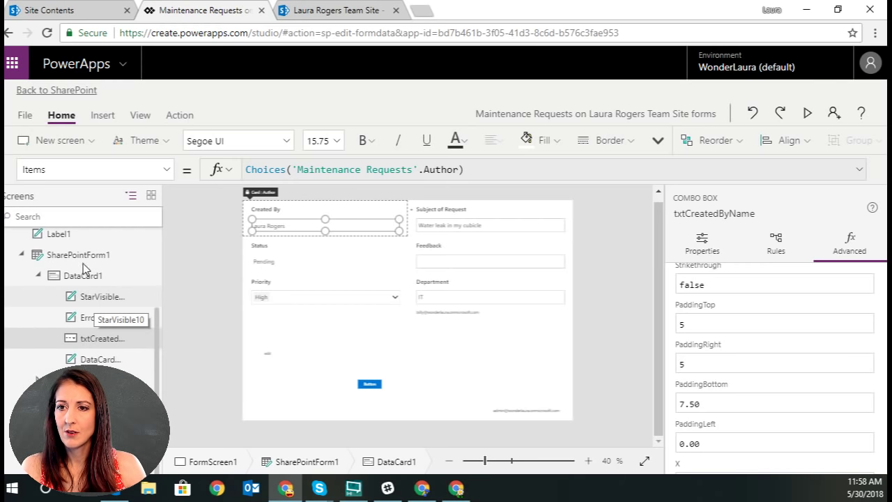
left_click(67, 235)
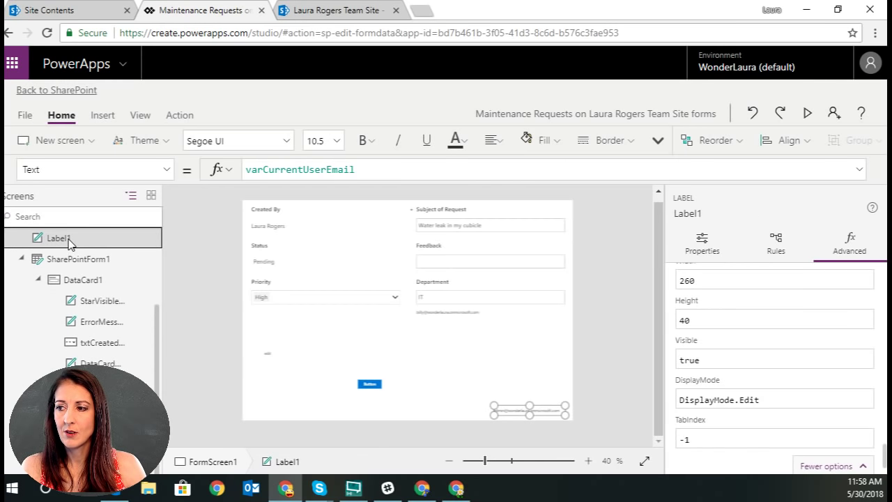
scroll(193, 298, "up", 1)
scroll(156, 308, "up", 1)
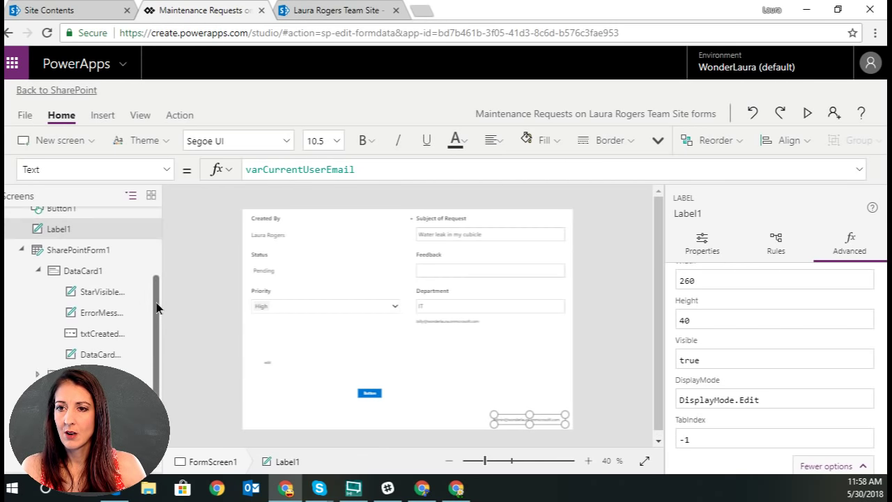
left_click_drag(157, 308, 123, 251)
left_click(56, 246)
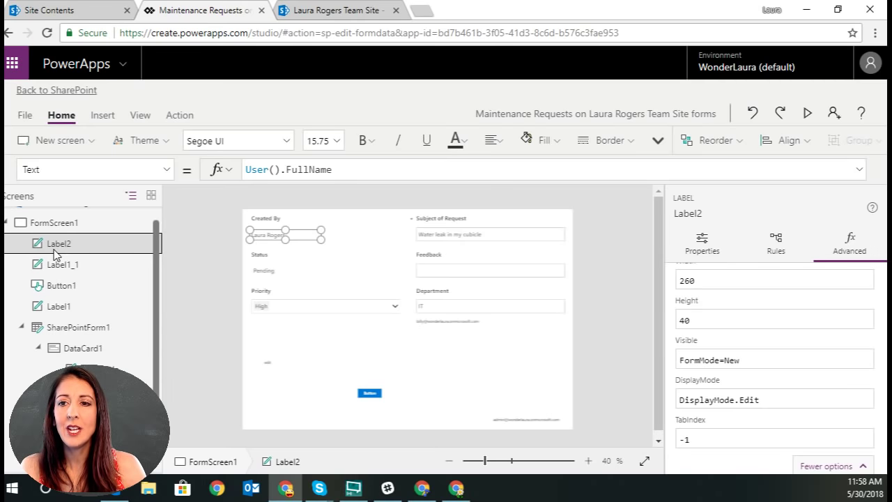
left_click(272, 230)
key("Delete")
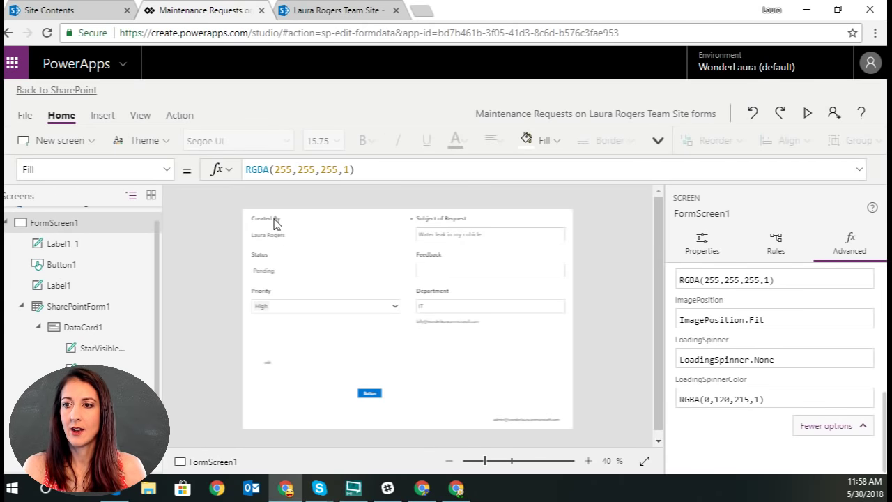
- Unlock the Created By data card so that its properties can be changed
left_click(275, 223)
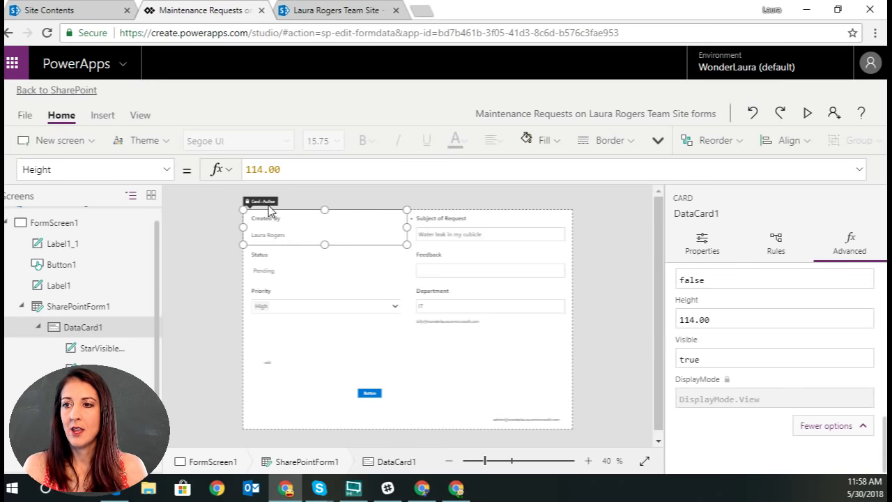
scroll(844, 323, "up", 10)
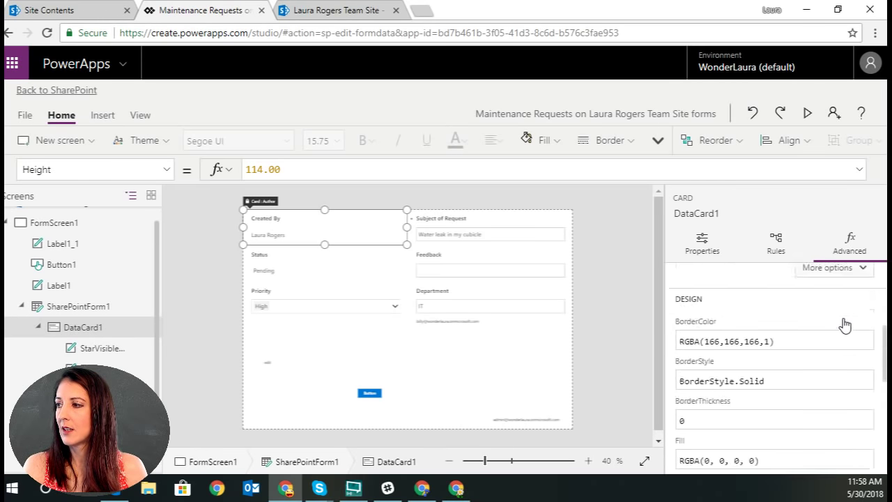
left_click(688, 282)
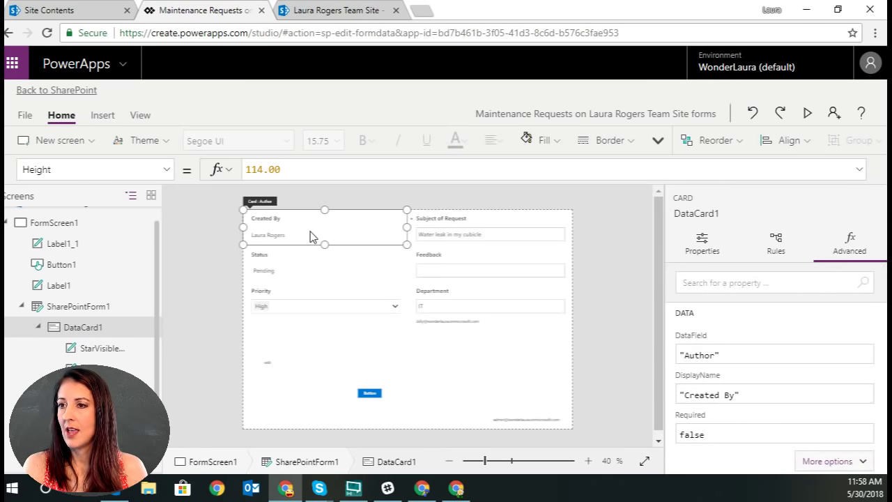
- Insert the User().FullName label inside the Created By data card and place it below the card's title
left_click(307, 229)
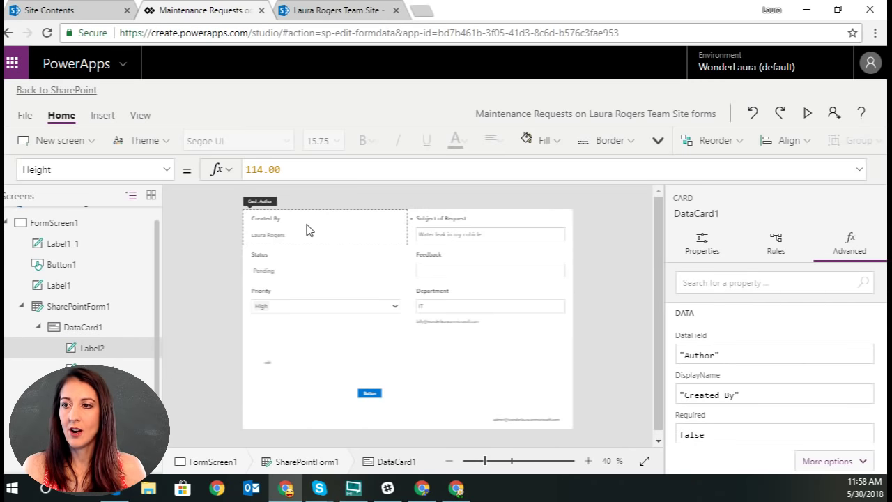
left_click_drag(303, 226, 301, 229)
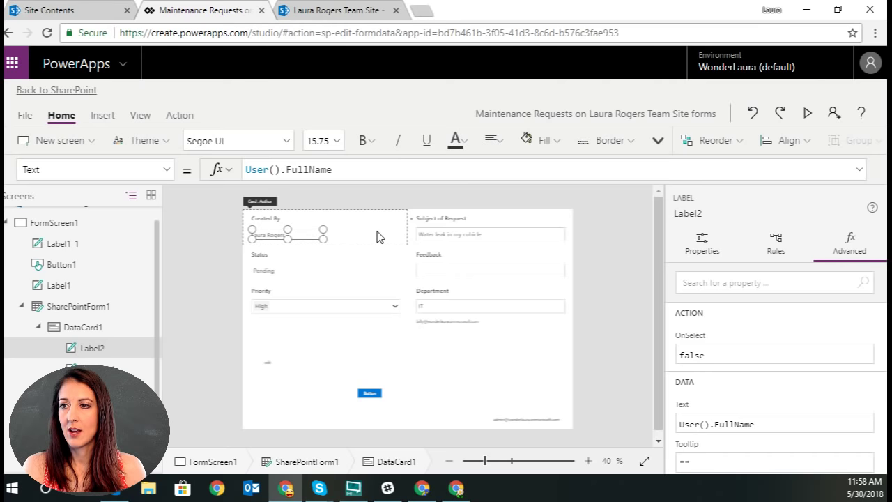
- Set the Visible property of the User().FullName label in the Created By card to FormMode=New
left_click(167, 170)
left_click_drag(175, 244, 180, 450)
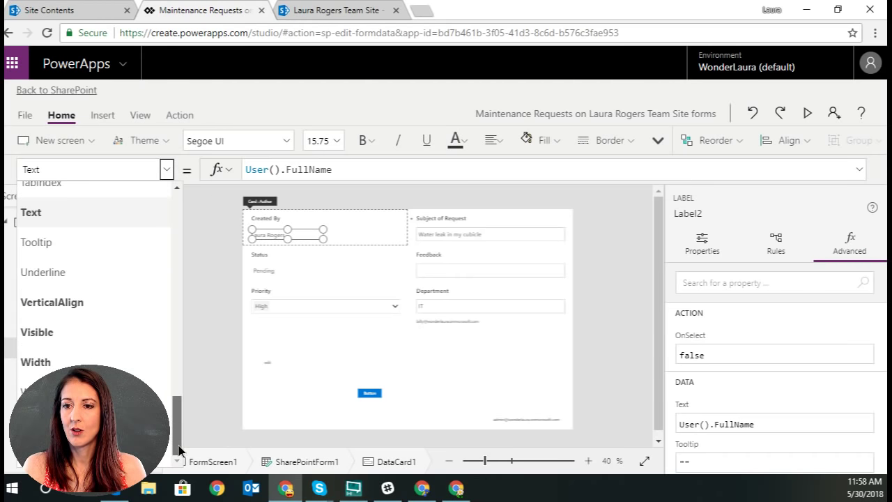
left_click(90, 333)
left_click(332, 170)
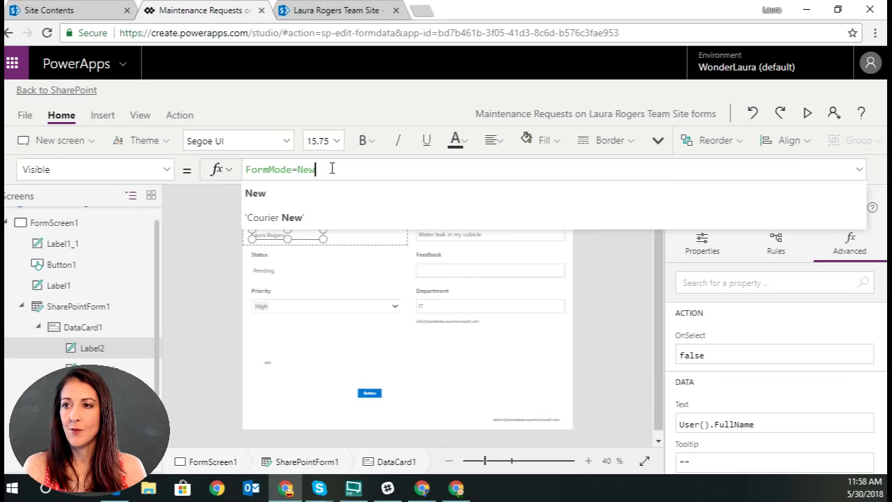
left_click(270, 171)
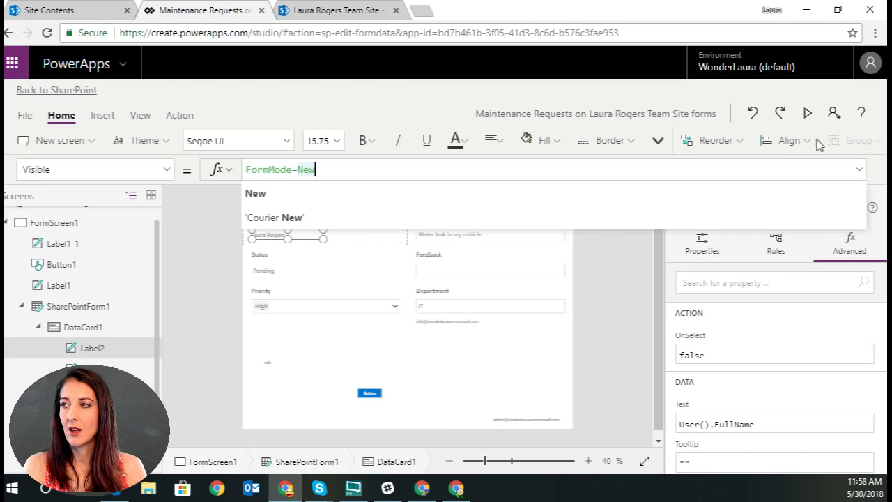
- Save and publish the customized form and return to the Maintenance Requests list in SharePoint
left_click(809, 114)
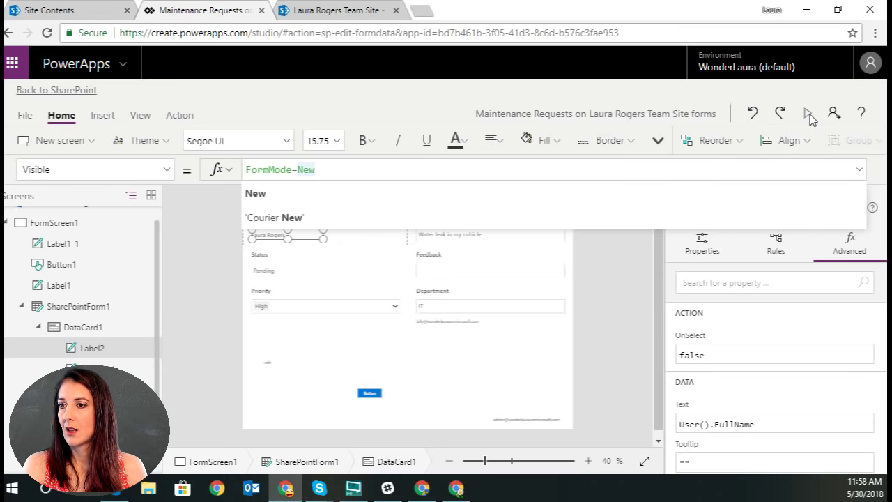
left_click(57, 96)
left_click(381, 306)
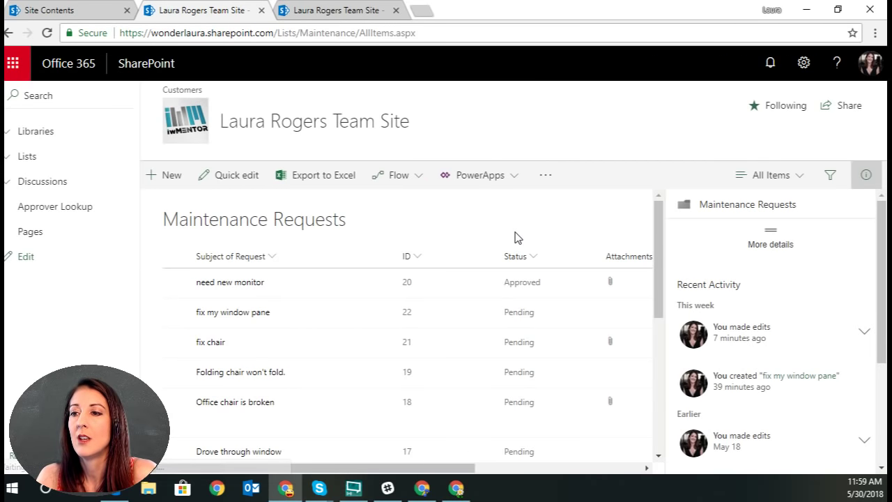
- Open a blank new request twice to check the Created By area and the test labels, closing it each time without saving
left_click(167, 175)
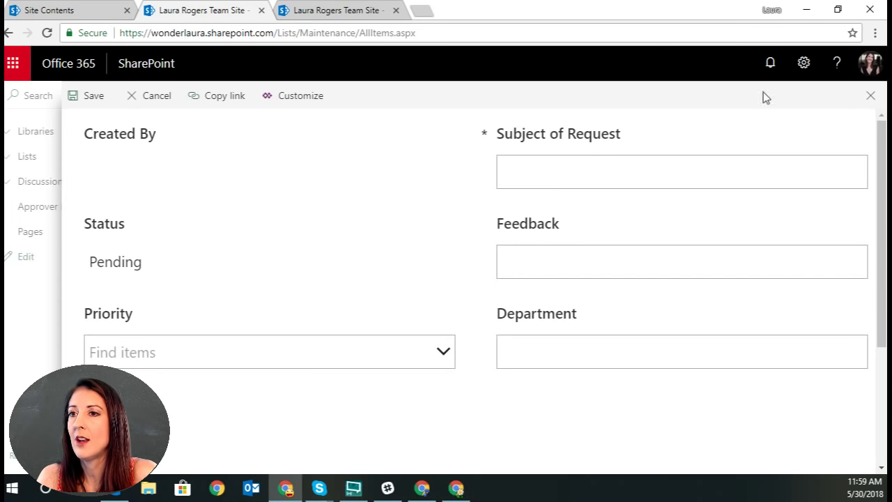
left_click(157, 97)
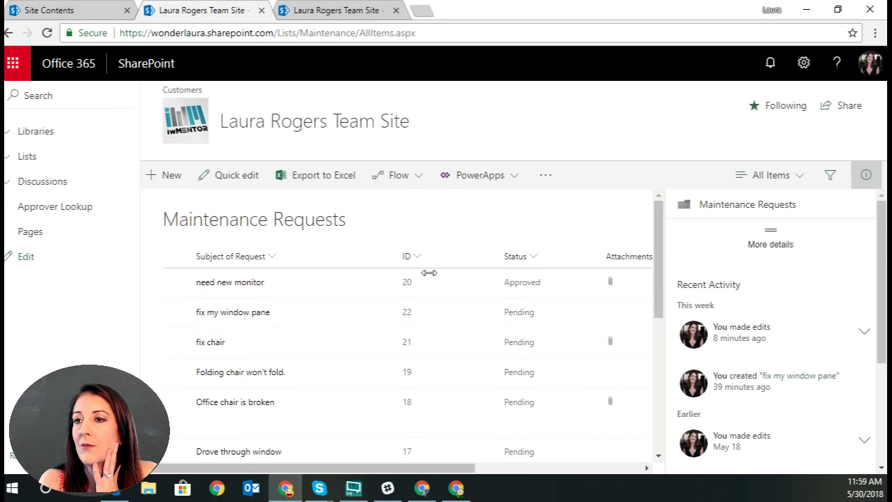
left_click(168, 176)
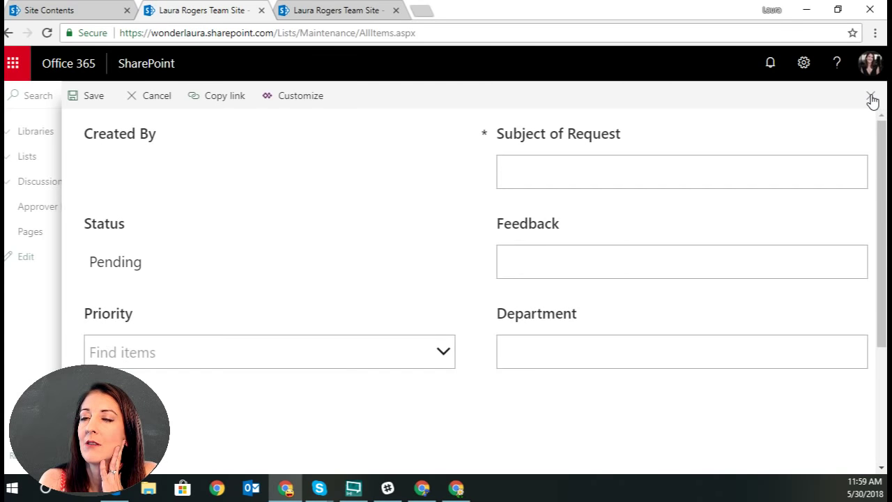
scroll(773, 191, "down", 3)
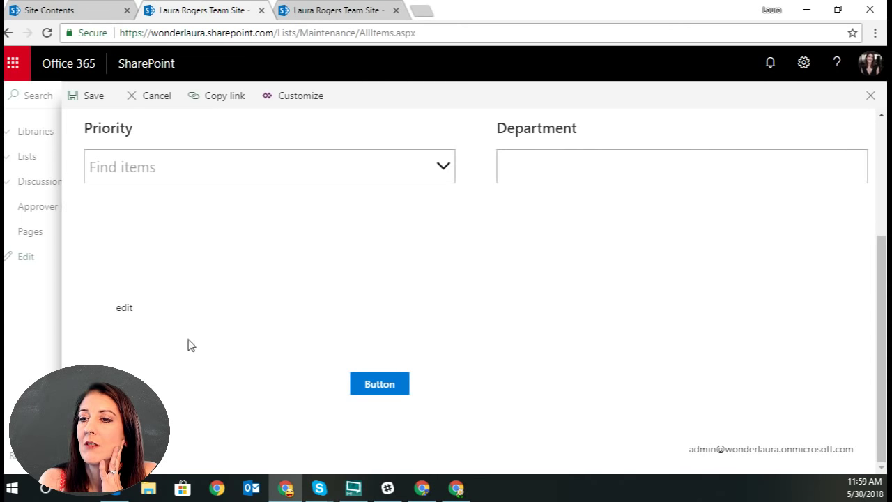
scroll(527, 247, "up", 3)
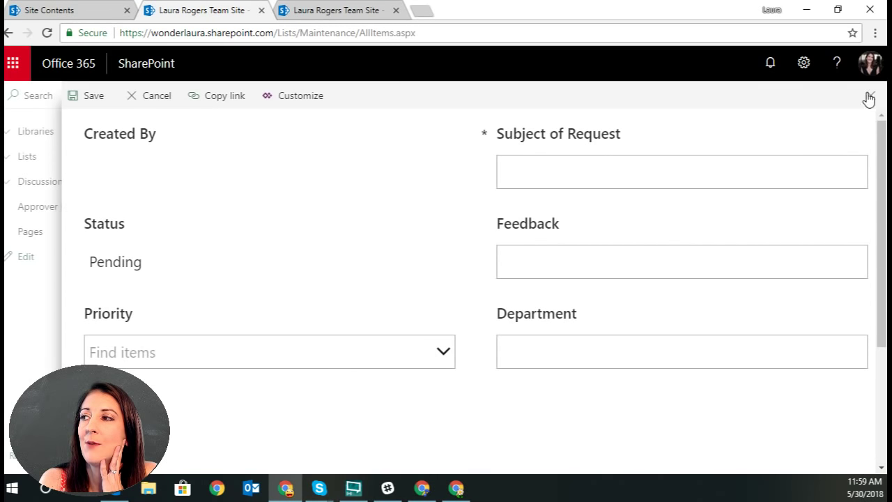
left_click(870, 96)
- Reopen the list form for customization in PowerApps and rename the Created By card's User().FullName label as lblNewCurrentUser
left_click(471, 178)
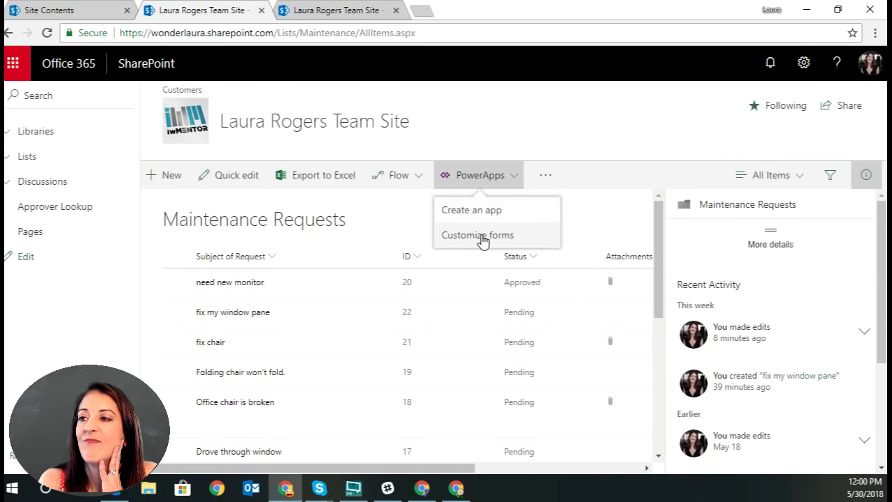
left_click(480, 239)
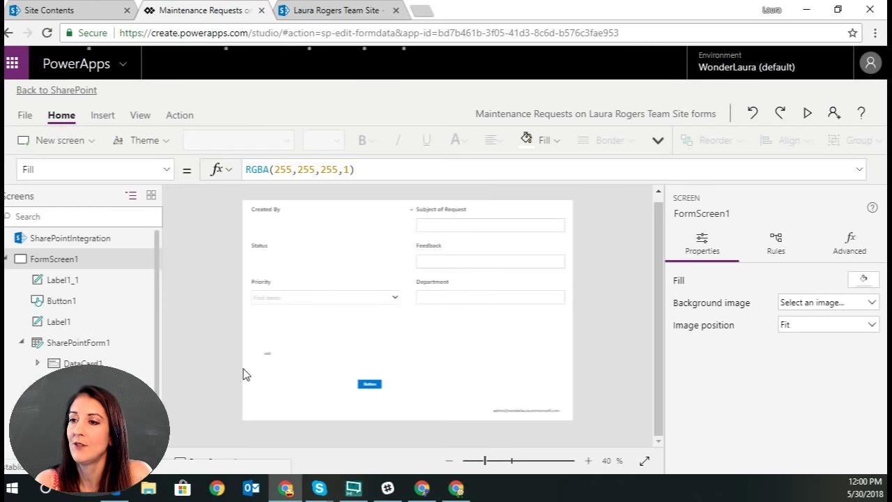
left_click(286, 226)
left_click(37, 363)
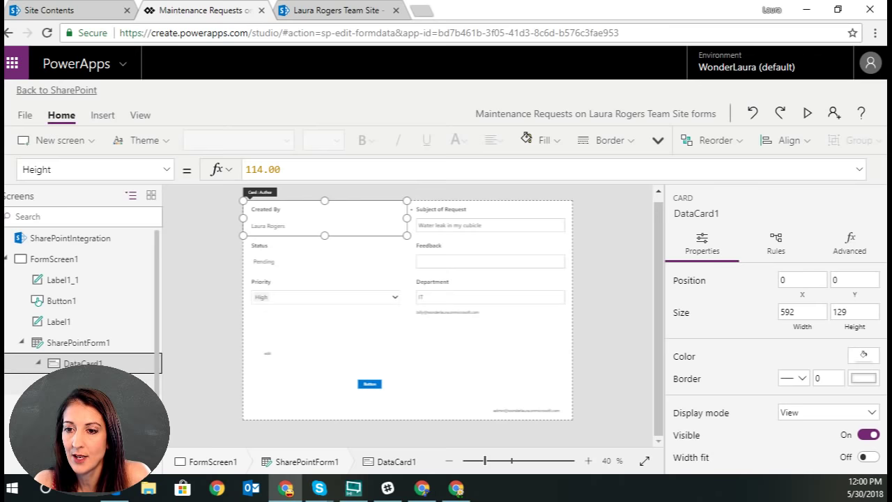
left_click(90, 384)
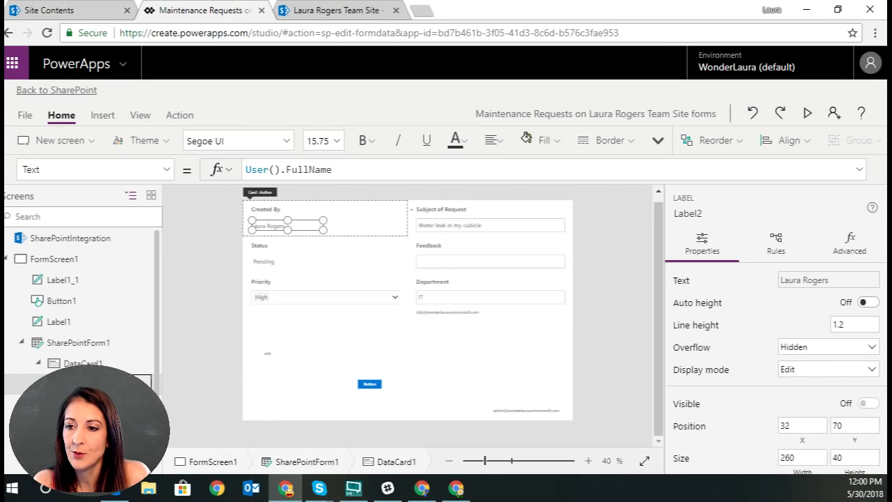
left_click(147, 384)
left_click(180, 448)
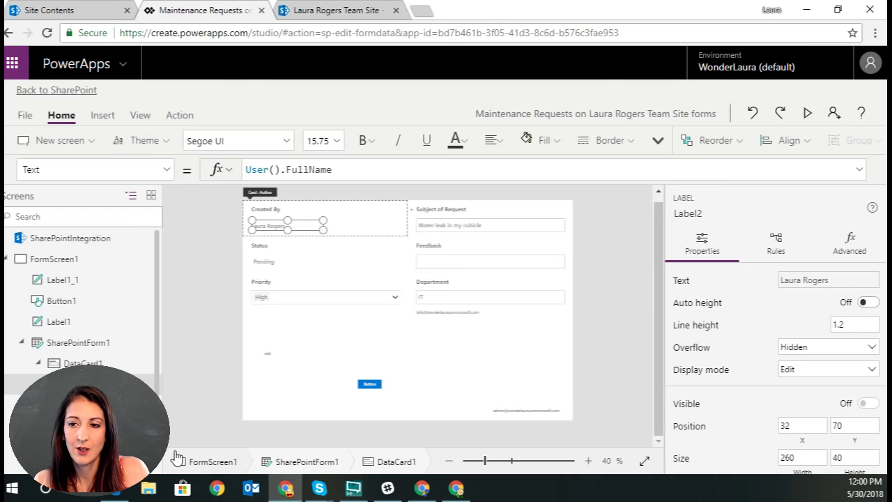
key("Return")
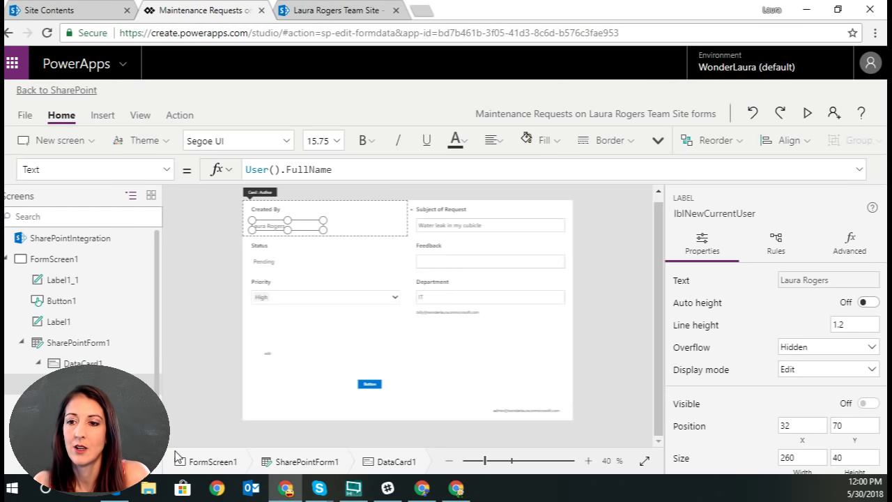
- Clear the FormMode=New formula from lblNewCurrentUser's Visible property
left_click(165, 172)
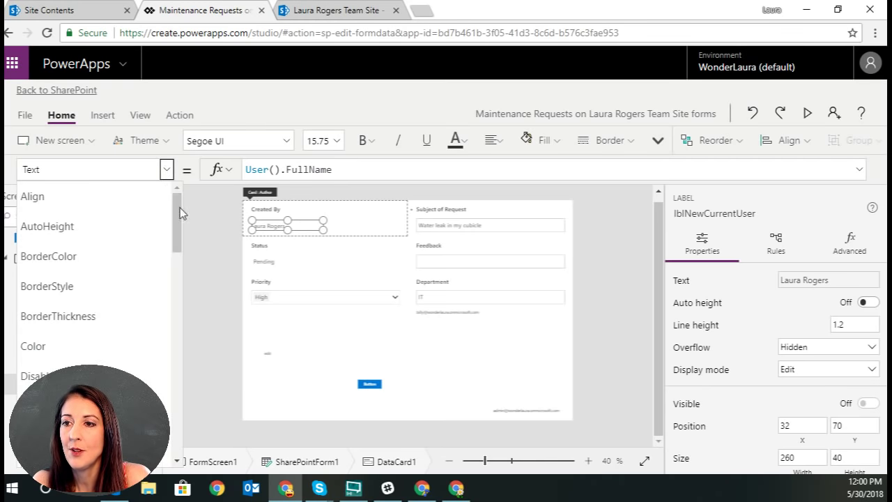
left_click_drag(177, 219, 177, 418)
left_click(42, 332)
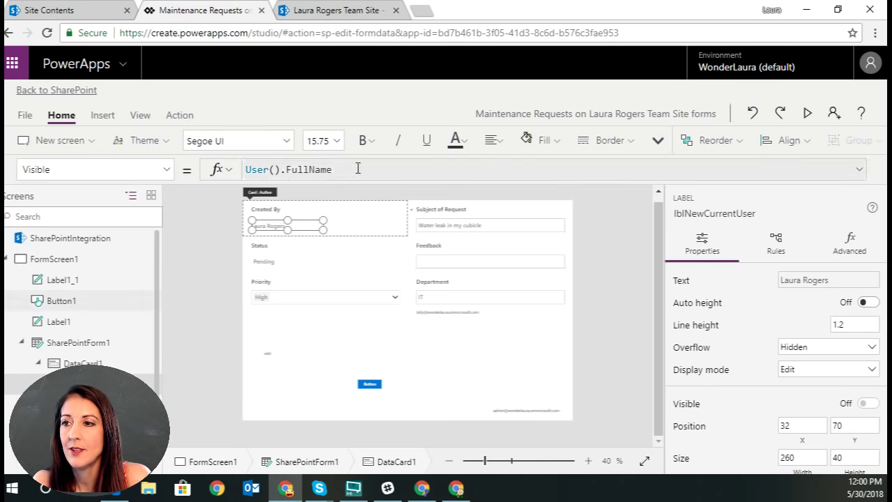
left_click_drag(358, 169, 245, 173)
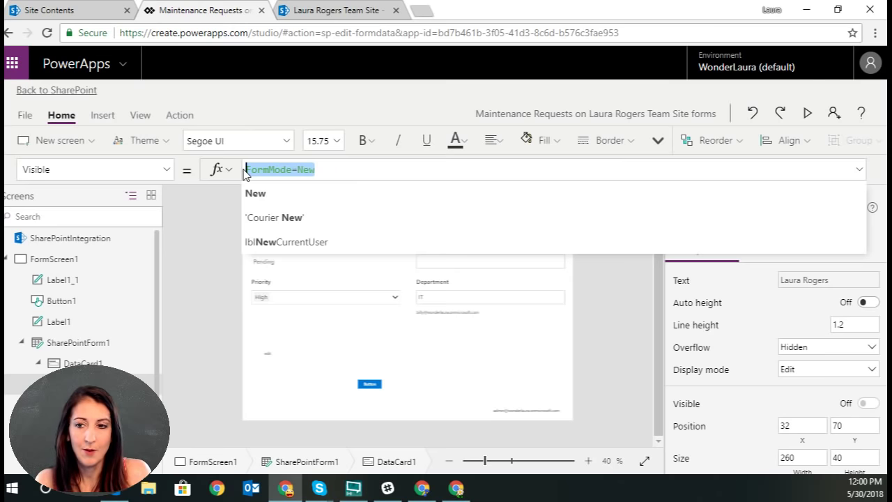
key("BackSpace")
- Try SharePointForm1.DisplayMode=New as the Visible formula of lblNewCurrentUser
type("shar")
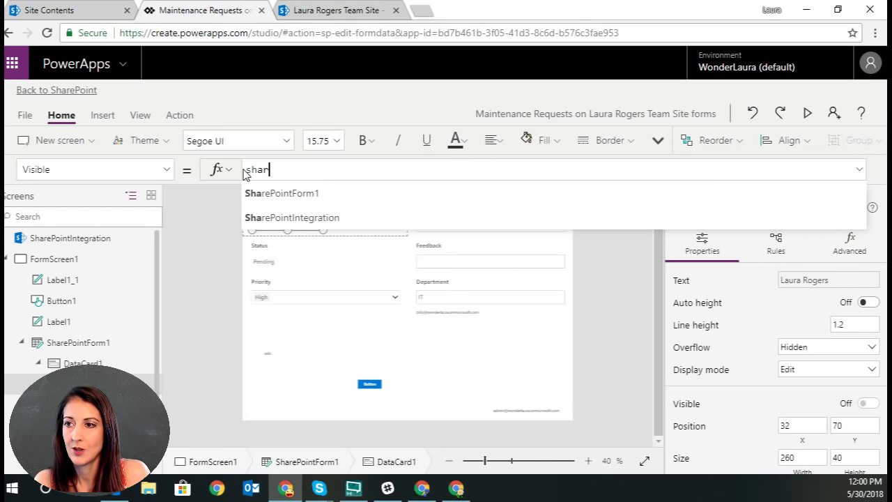
left_click(292, 194)
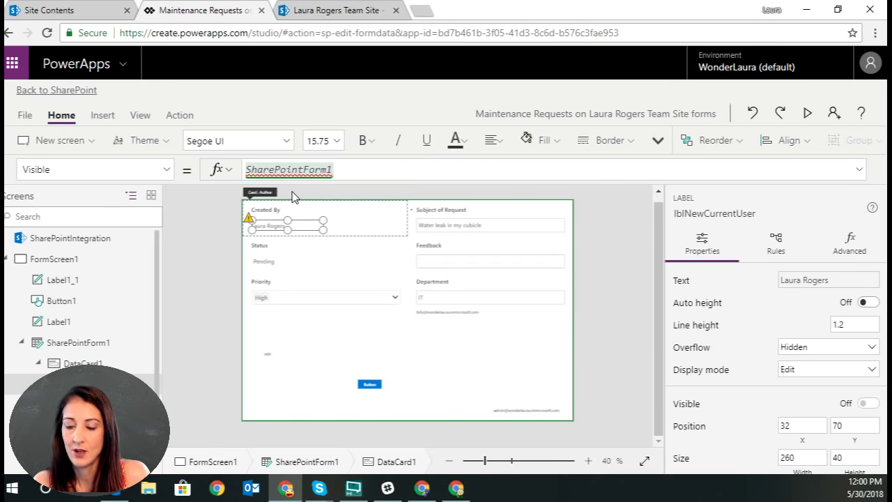
type(".")
scroll(293, 196, "down", 2)
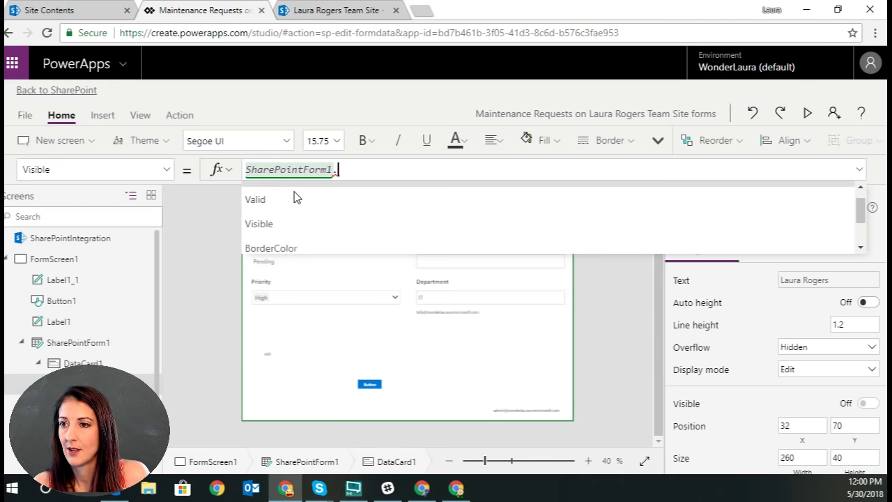
scroll(327, 213, "down", 2)
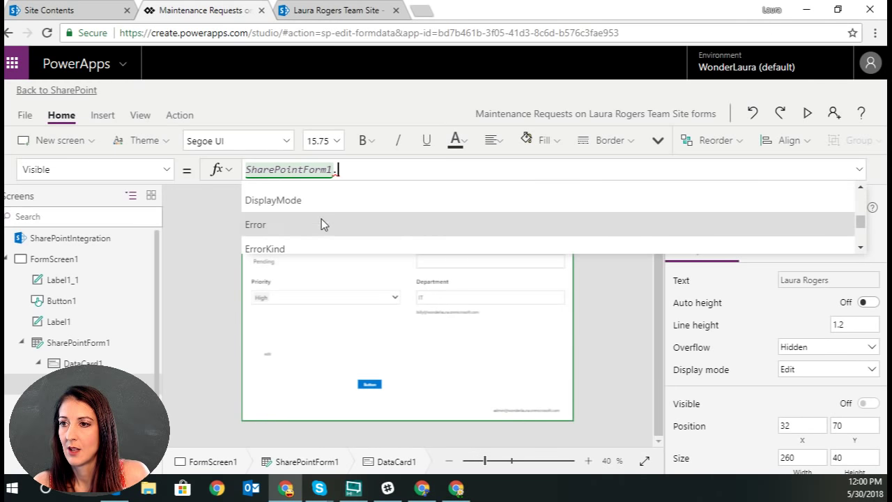
left_click(318, 202)
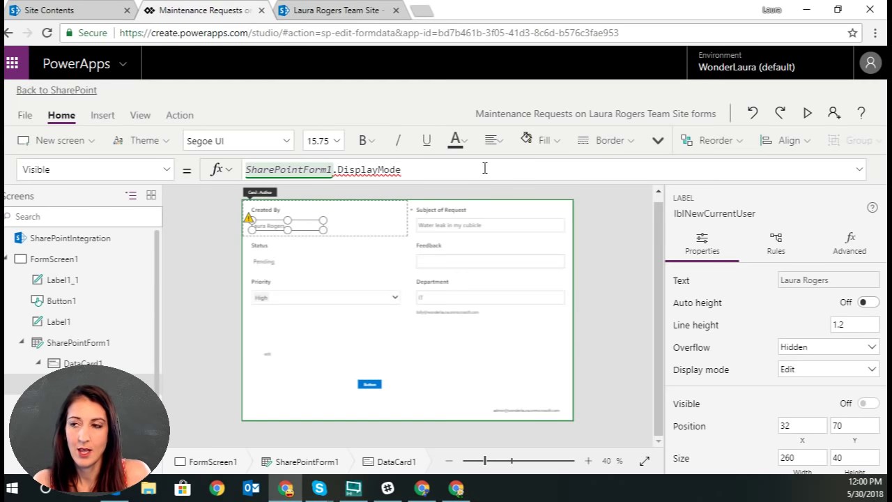
type("=N")
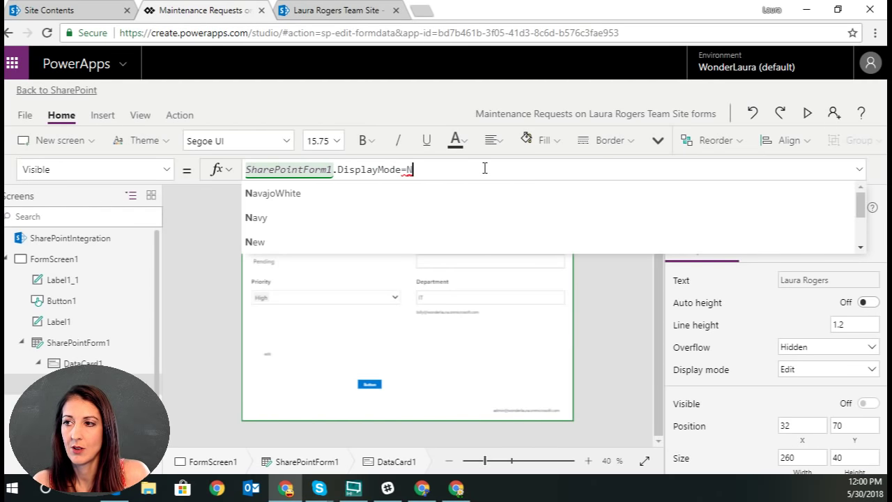
type("ew")
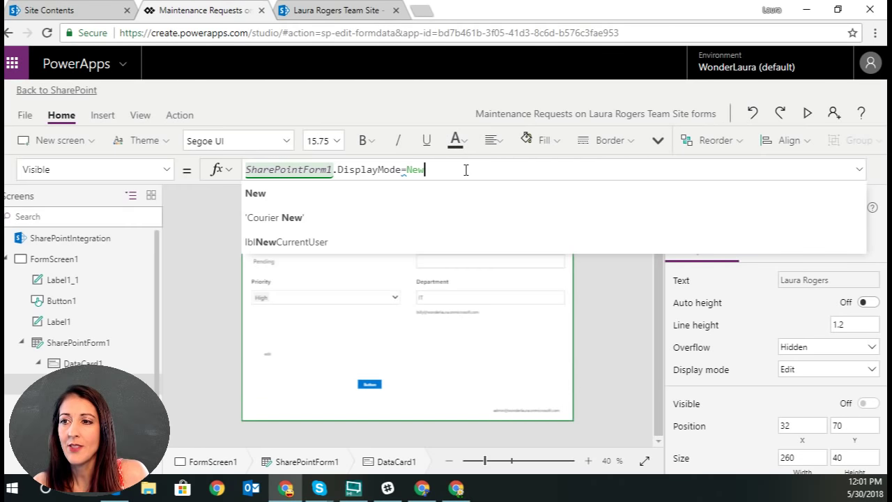
- Try replacing lblNewCurrentUser's Visible formula with a mode property of Parent, and clear the formula again
left_click_drag(467, 170, 245, 170)
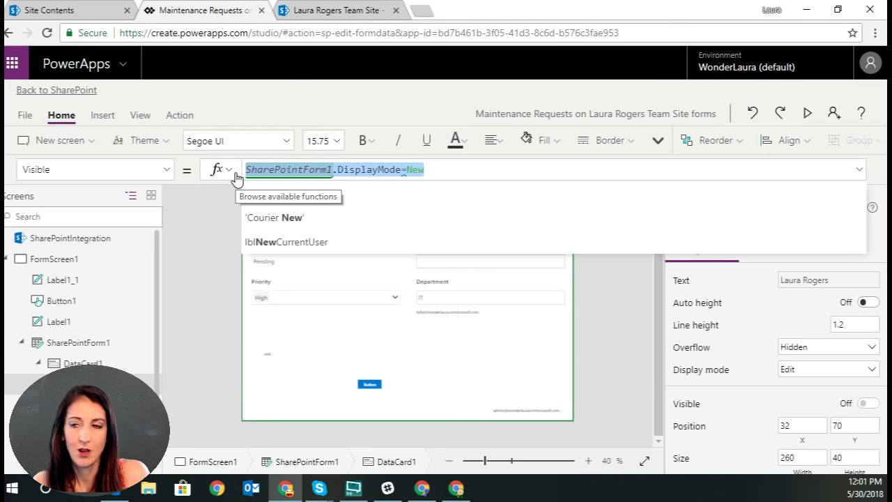
type("fo")
key("BackSpace")
key("BackSpace")
type("par")
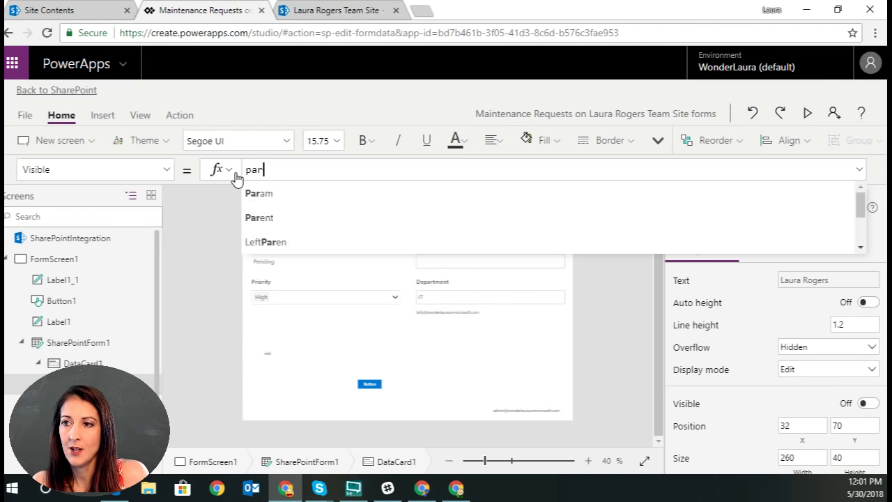
type("ent.fo")
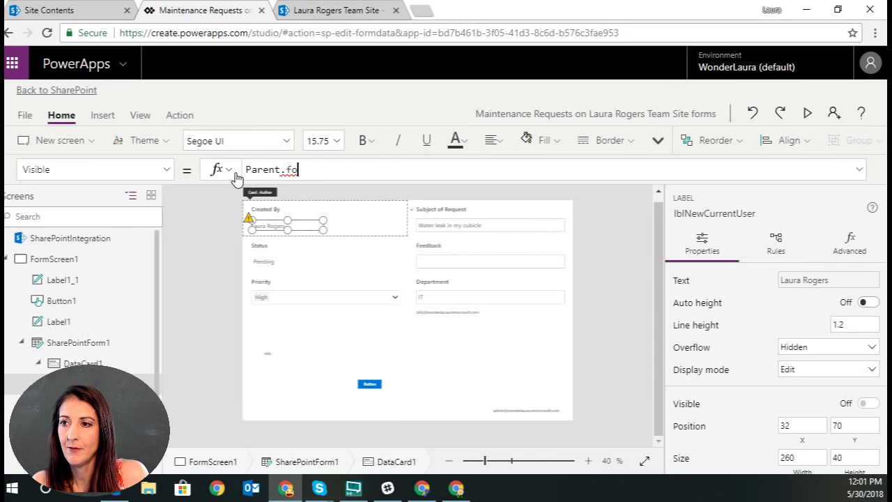
key("BackSpace")
key("BackSpace")
type("mo")
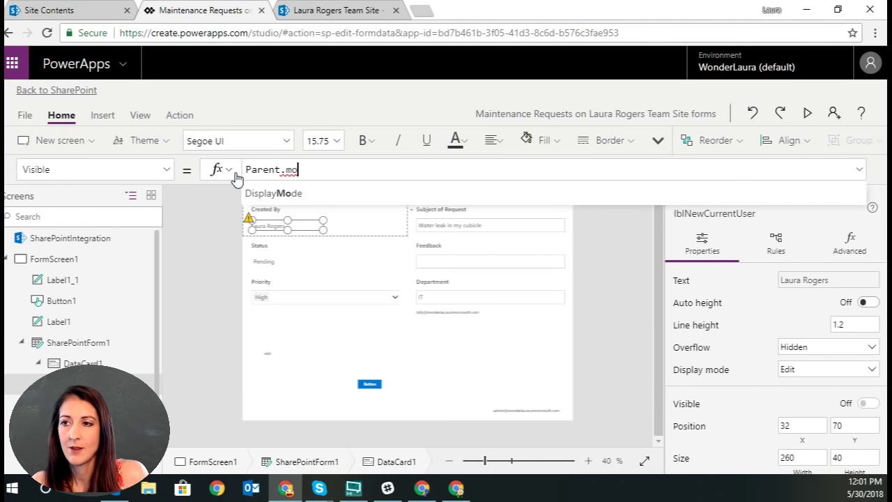
key("BackSpace")
key("BackSpace")
key("BackSpace")
key("BackSpace")
key("BackSpace")
key("BackSpace")
key("BackSpace")
key("BackSpace")
key("BackSpace")
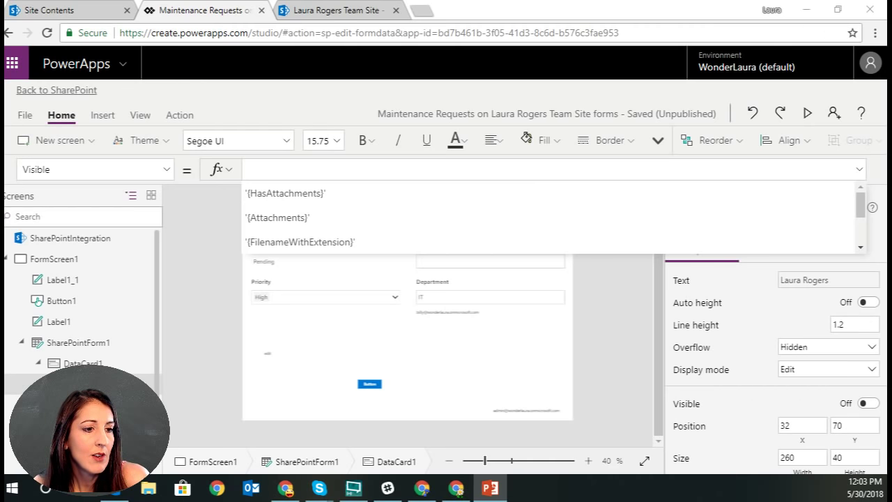
- Set lblNewCurrentUser's Visible formula to SharePointForm1.Mode=New
left_click(345, 169)
type("share")
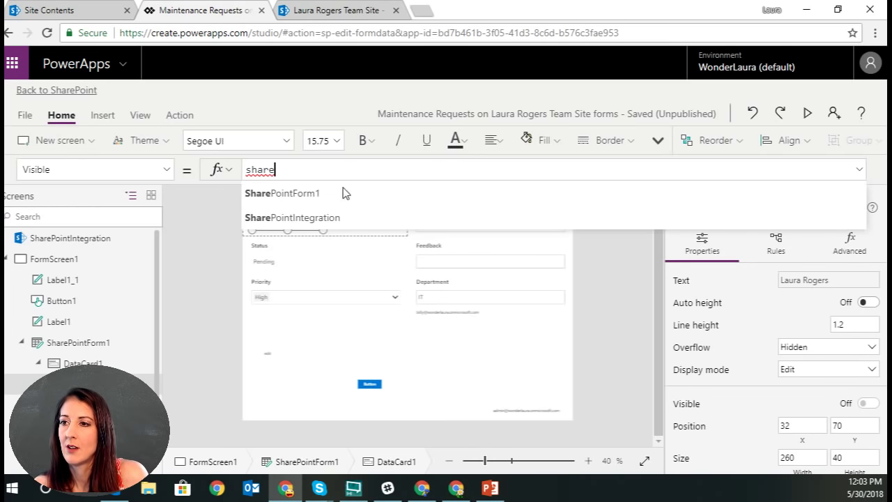
left_click(342, 194)
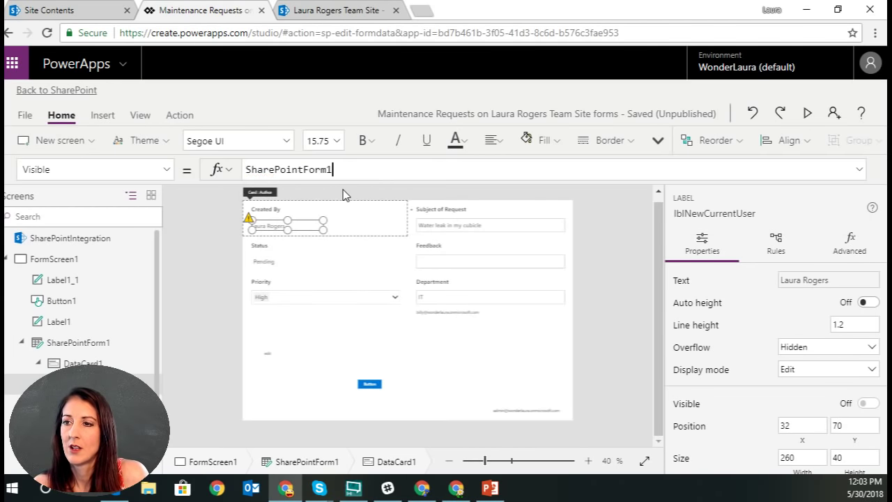
type(".Mode")
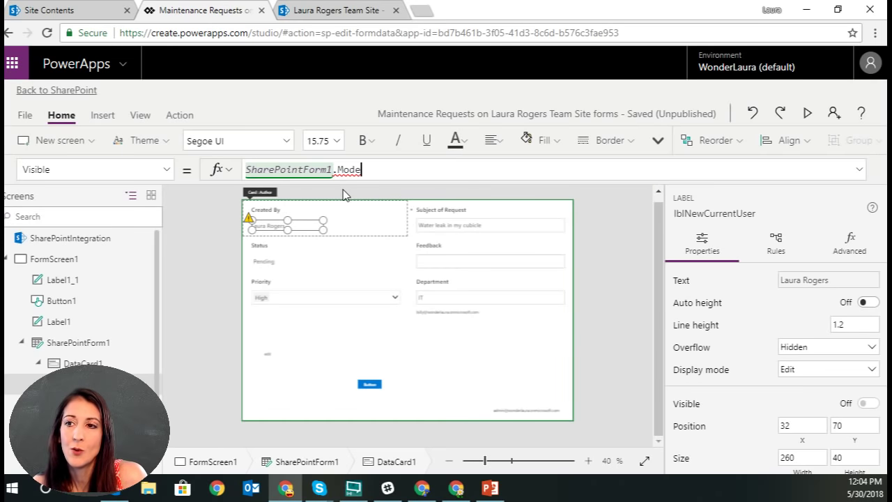
type("=New")
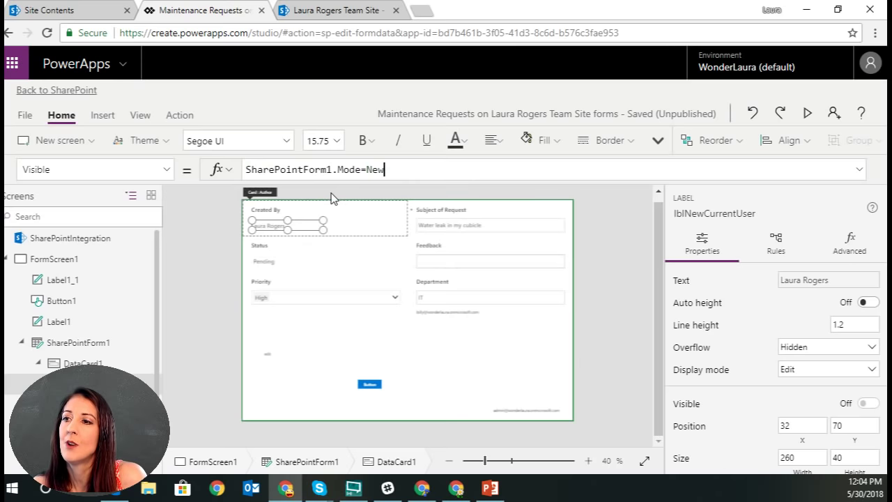
left_click(343, 192)
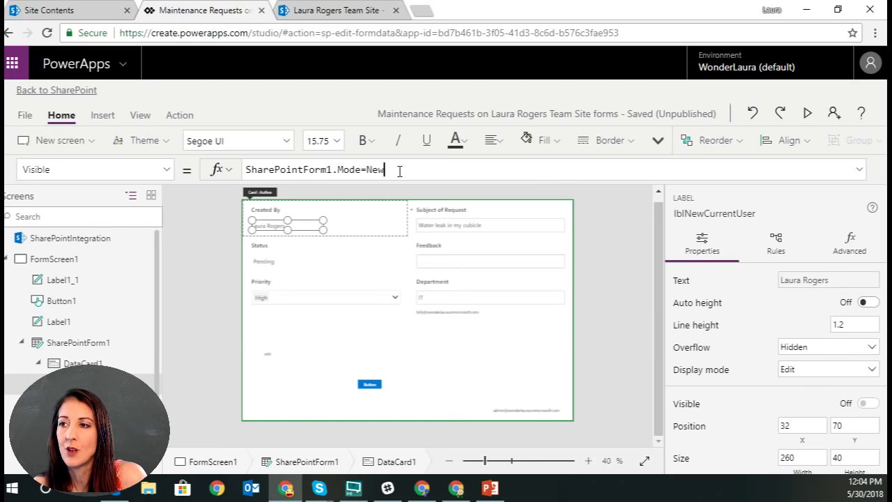
left_click(626, 232)
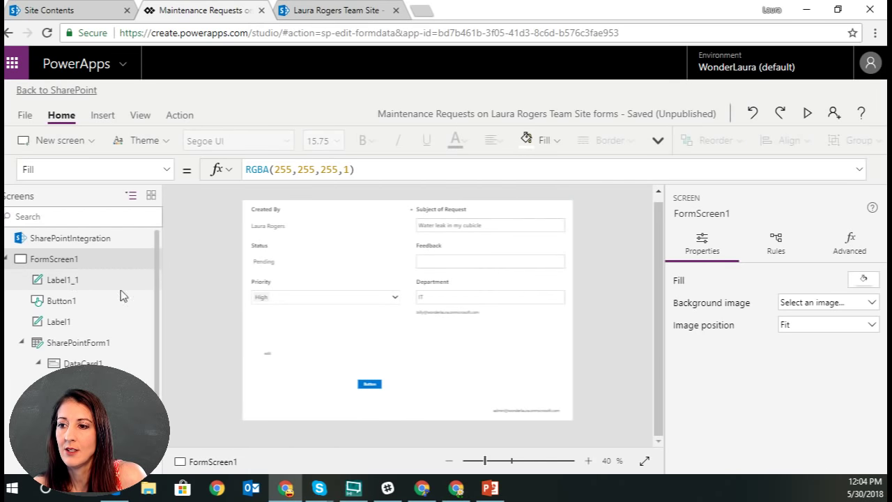
- Check the controls in the Created By card, then return to SharePoint, saving and publishing the form changes
left_click(281, 230)
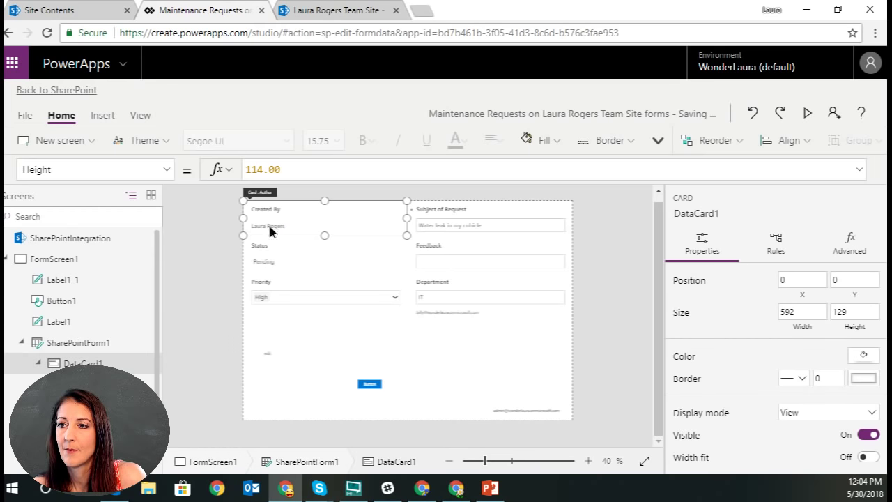
left_click(272, 230)
left_click(44, 90)
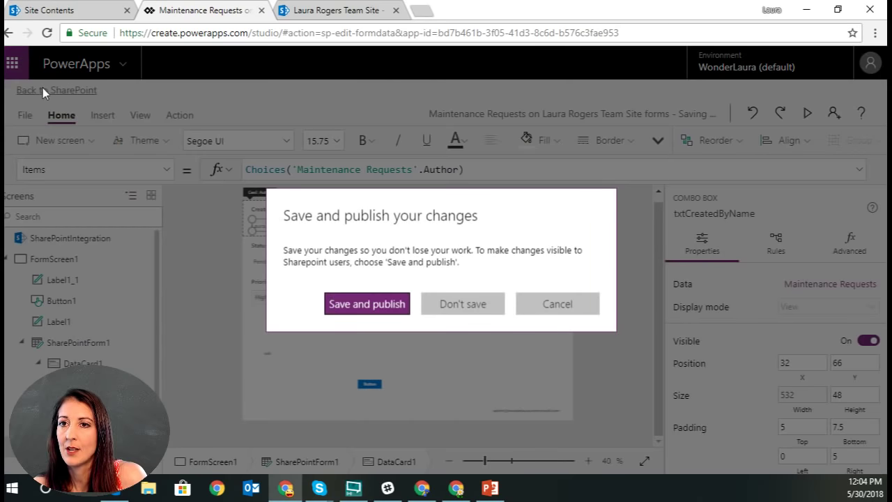
left_click(375, 310)
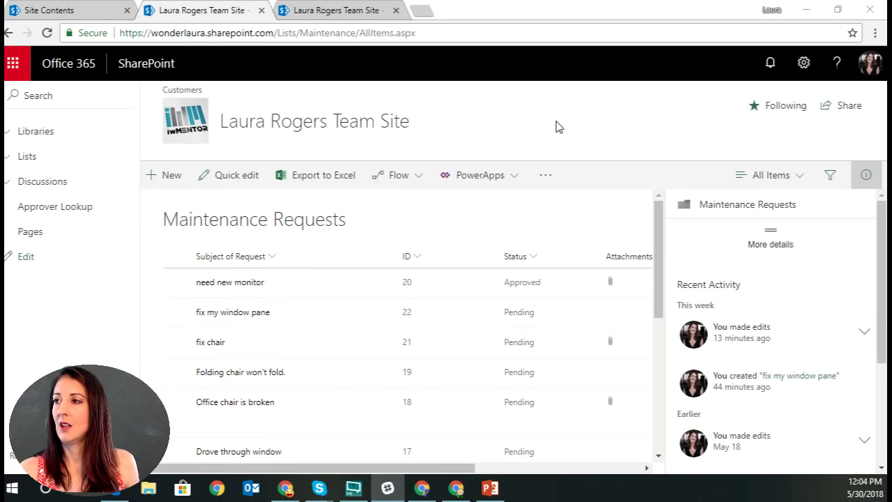
- Refresh the Maintenance Requests list, open a blank new request to check the Created By label and the rest of the form, and close it unsaved
key("F5")
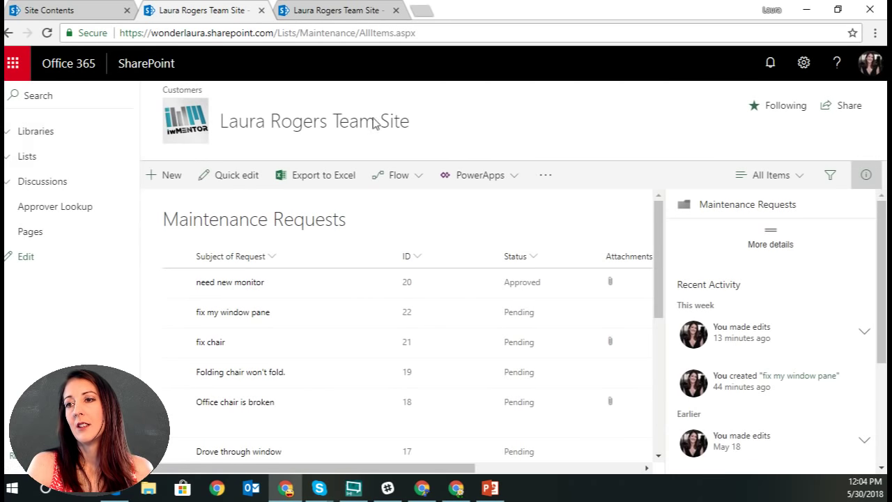
left_click(161, 175)
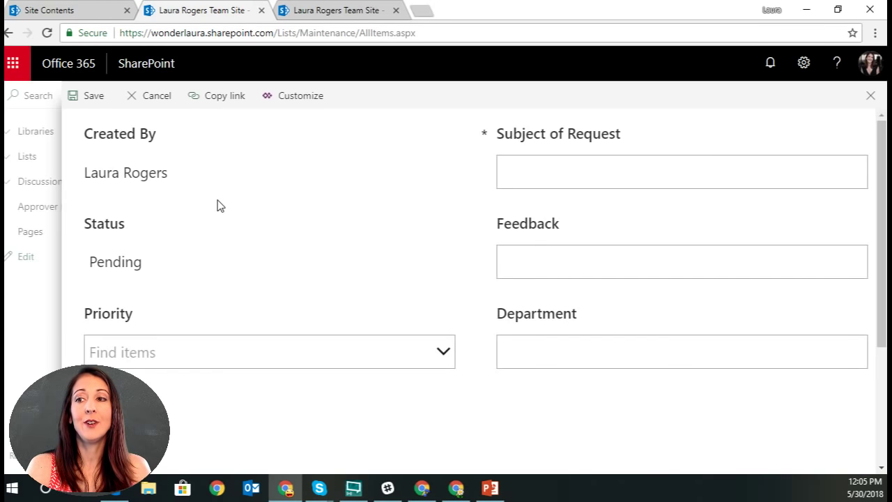
scroll(218, 205, "down", 2)
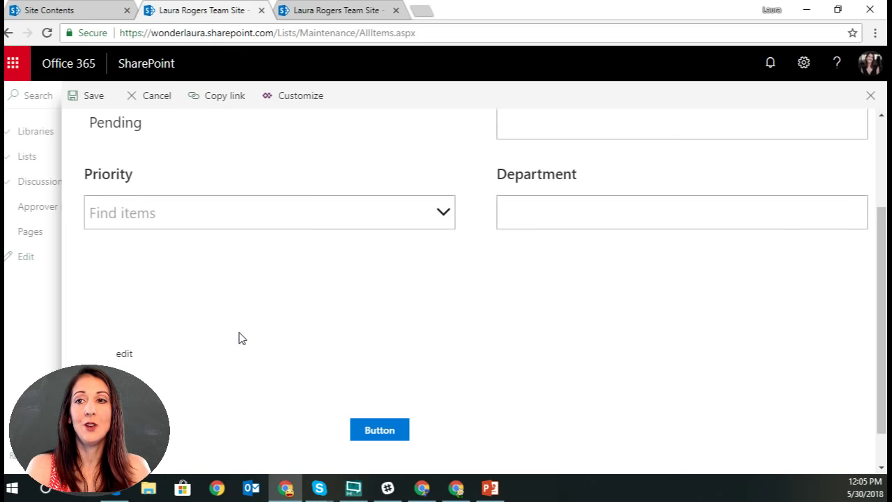
scroll(240, 338, "up", 2)
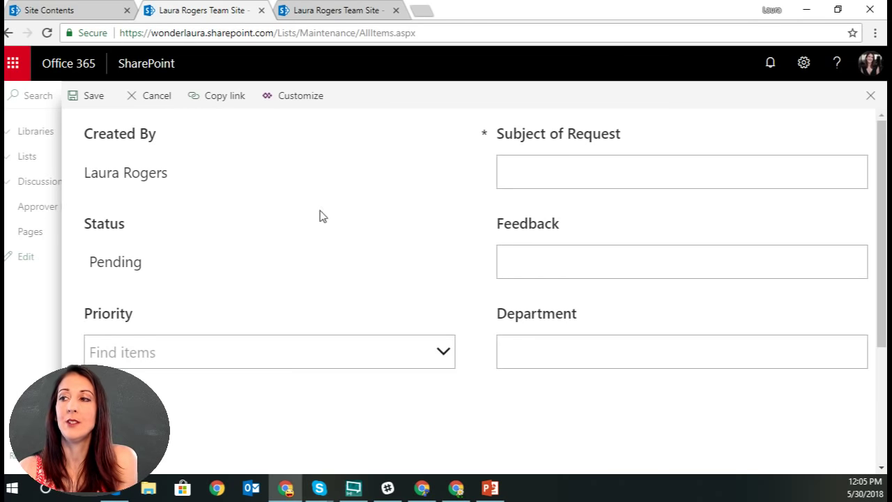
left_click(871, 96)
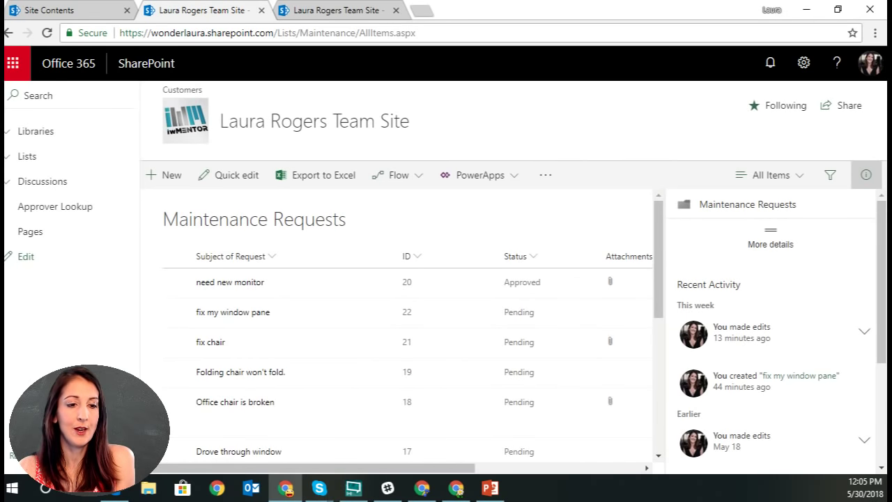